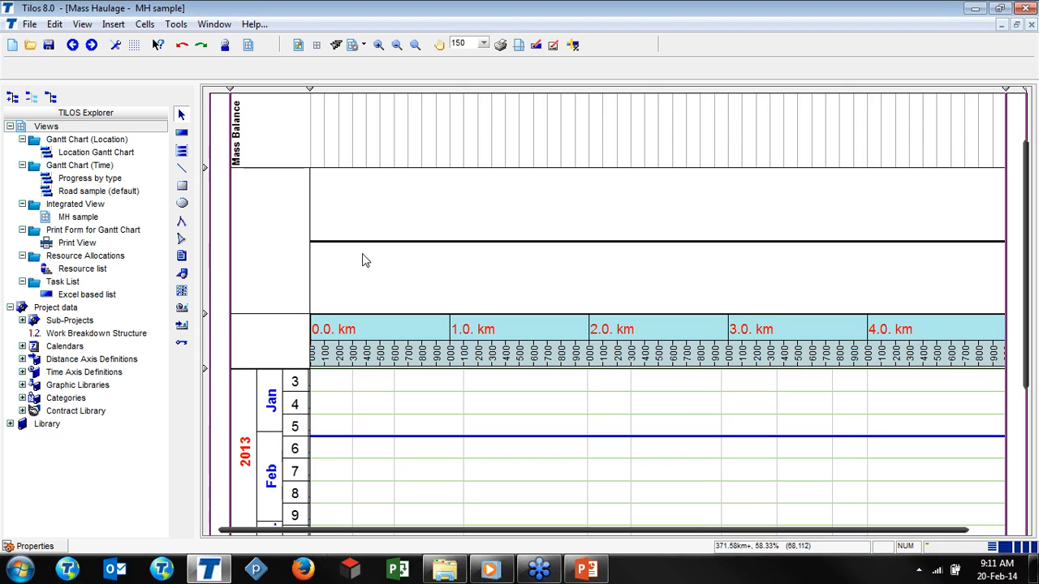
# Step: Collapse the Gantt Chart (Time), Integrated View, Print Form for Gantt Chart and Resource Allocations folders in the project tree
pyautogui.click(426, 249)
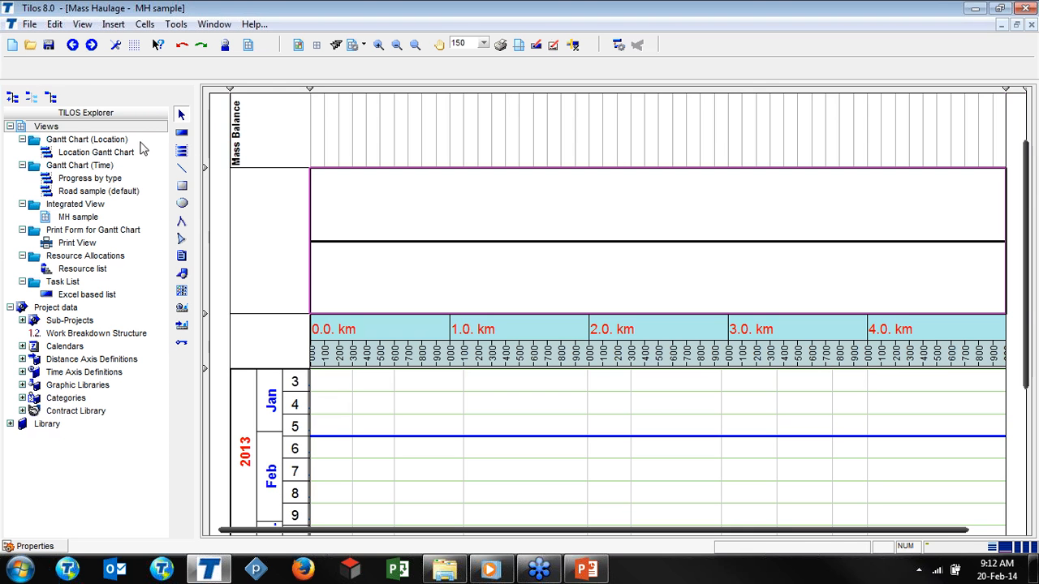
pyautogui.click(22, 166)
pyautogui.click(22, 179)
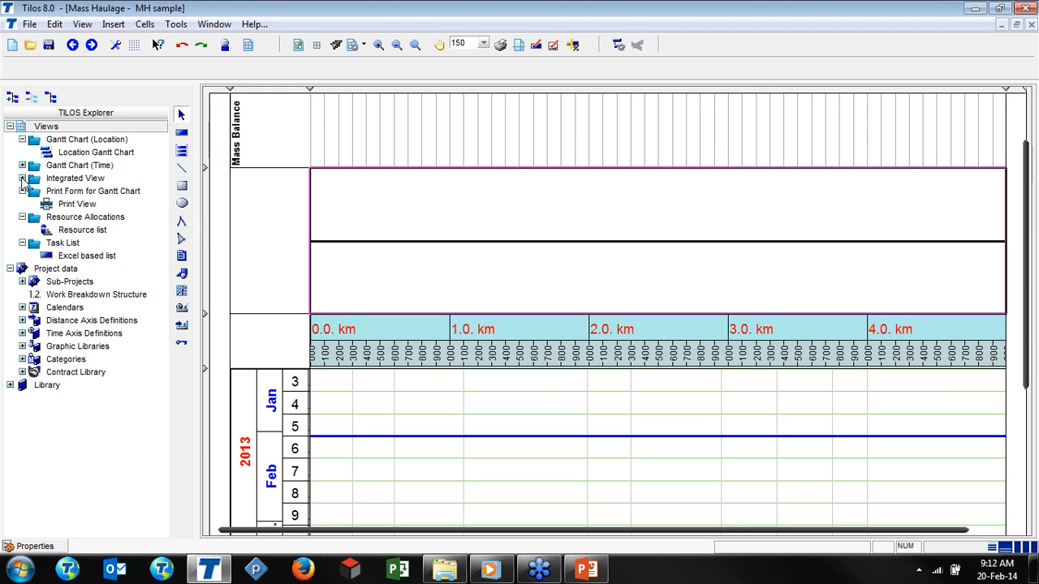
pyautogui.click(23, 192)
pyautogui.click(23, 203)
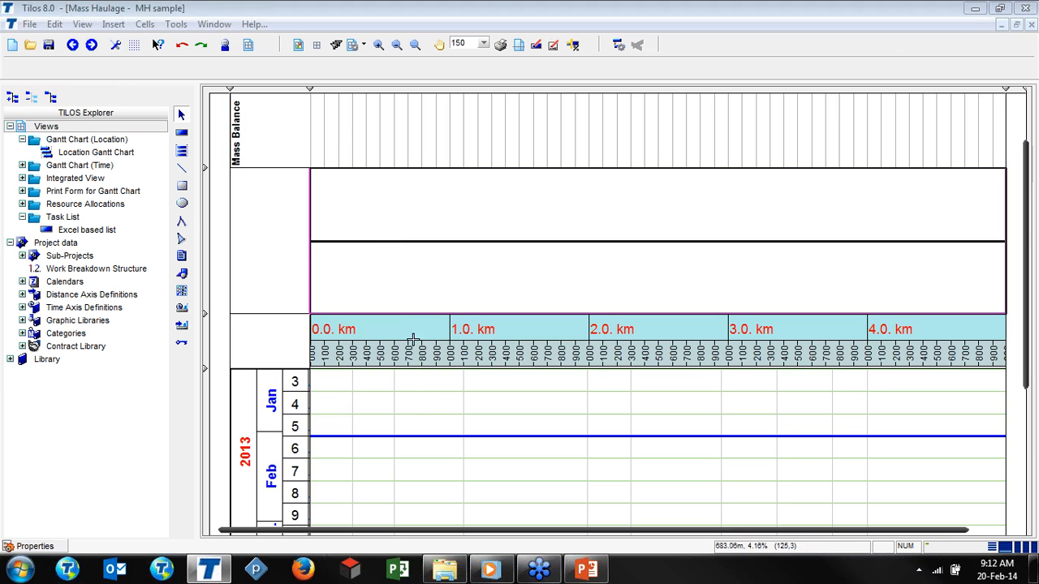
# Step: Examine the view's time-distance area, calendar axis, Mass Balance cell and the empty mass area cell above the kilometre scale
pyautogui.click(414, 397)
pyautogui.scroll(-1, 415, 396)
pyautogui.scroll(-4, 415, 397)
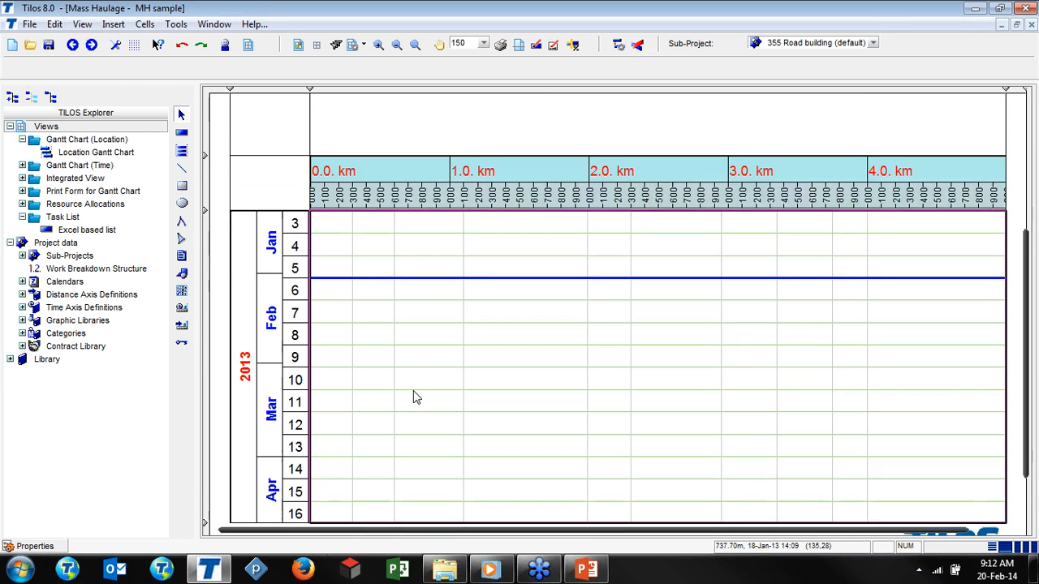
pyautogui.click(267, 305)
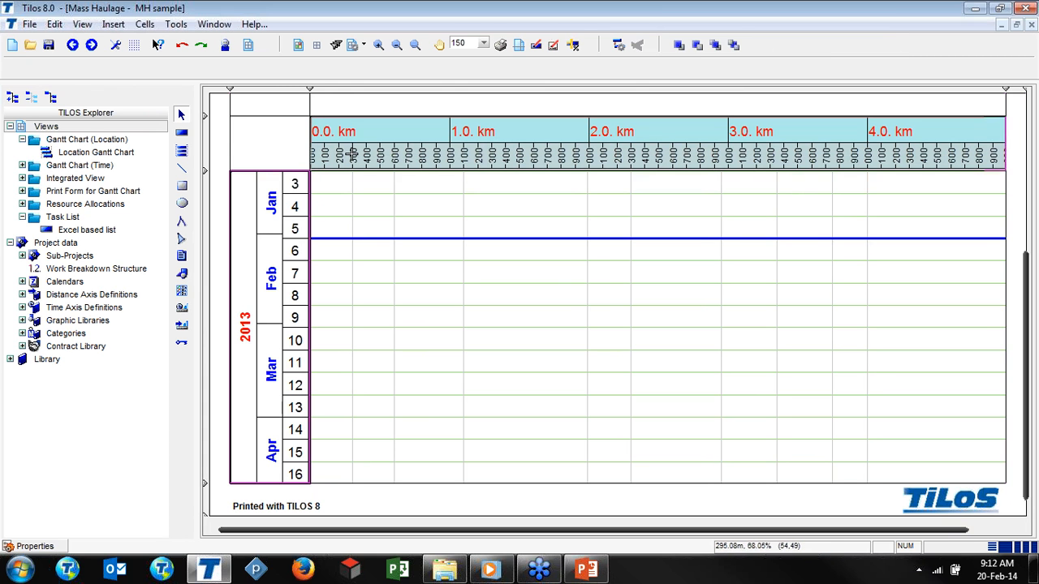
pyautogui.click(360, 183)
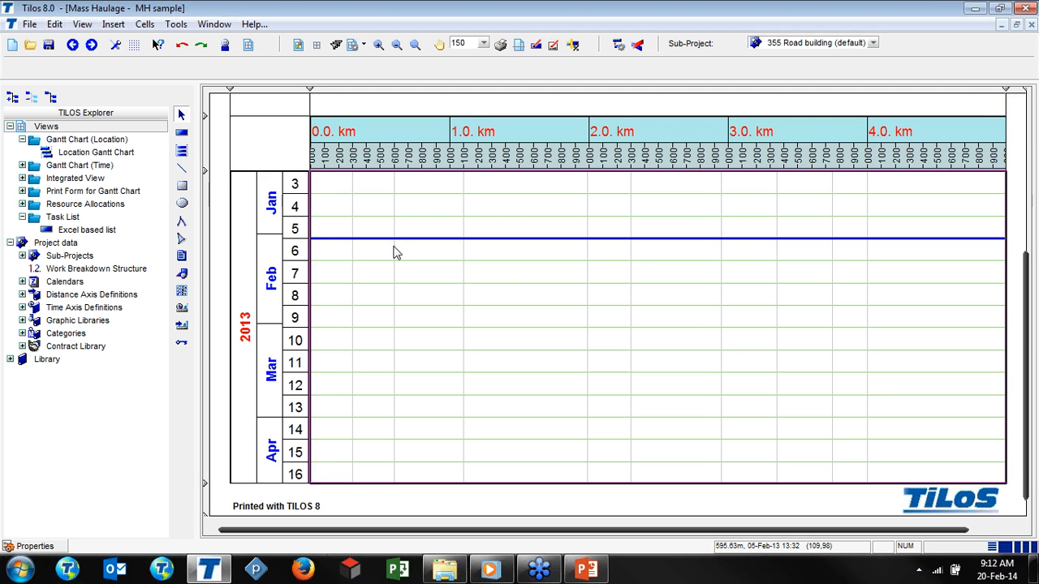
pyautogui.scroll(10, 396, 254)
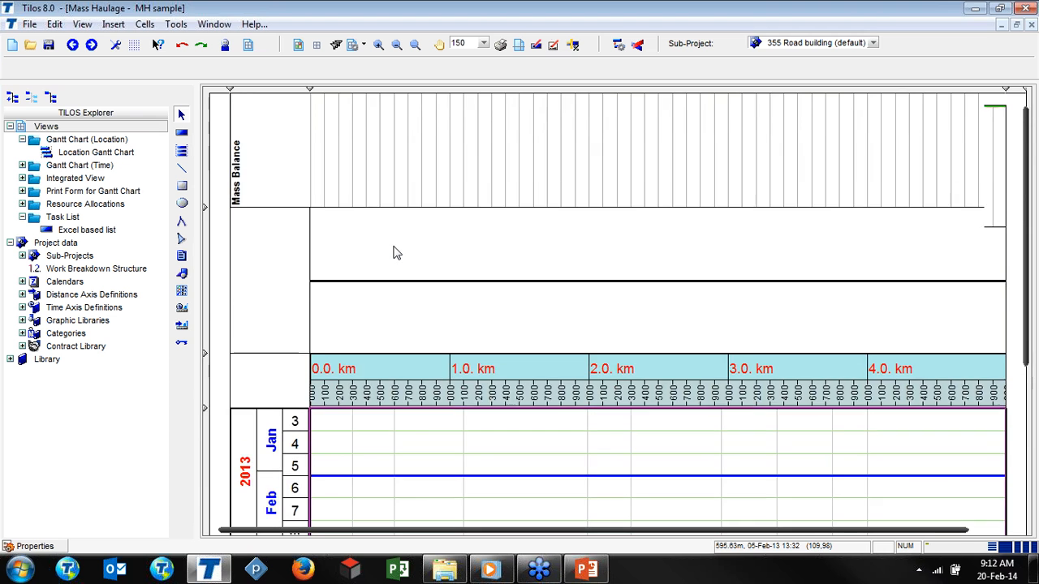
pyautogui.scroll(2, 396, 253)
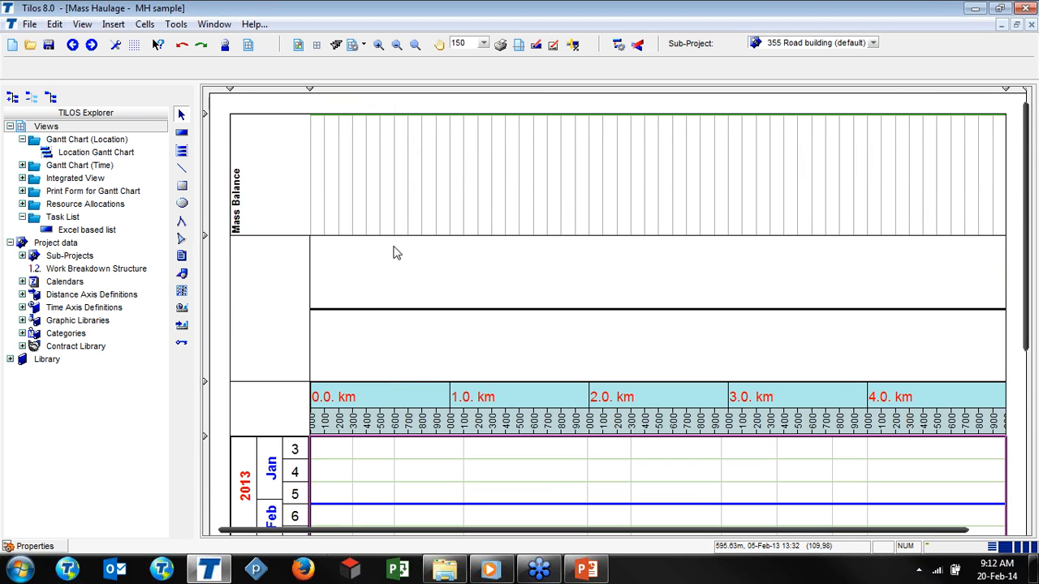
pyautogui.click(376, 312)
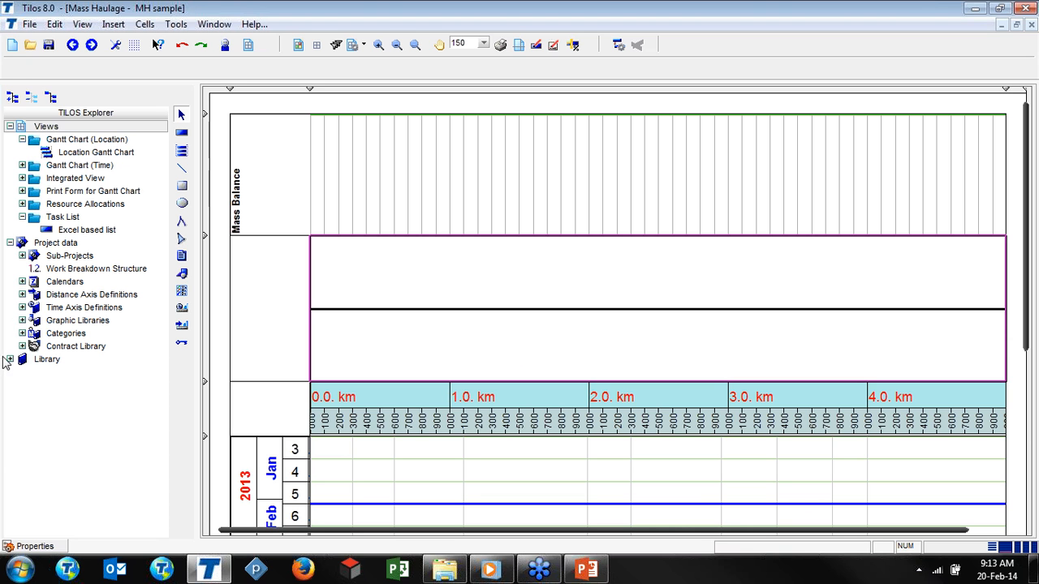
# Step: Create a new mass area under Mass Areas in the Distance Axis Definitions
pyautogui.click(22, 294)
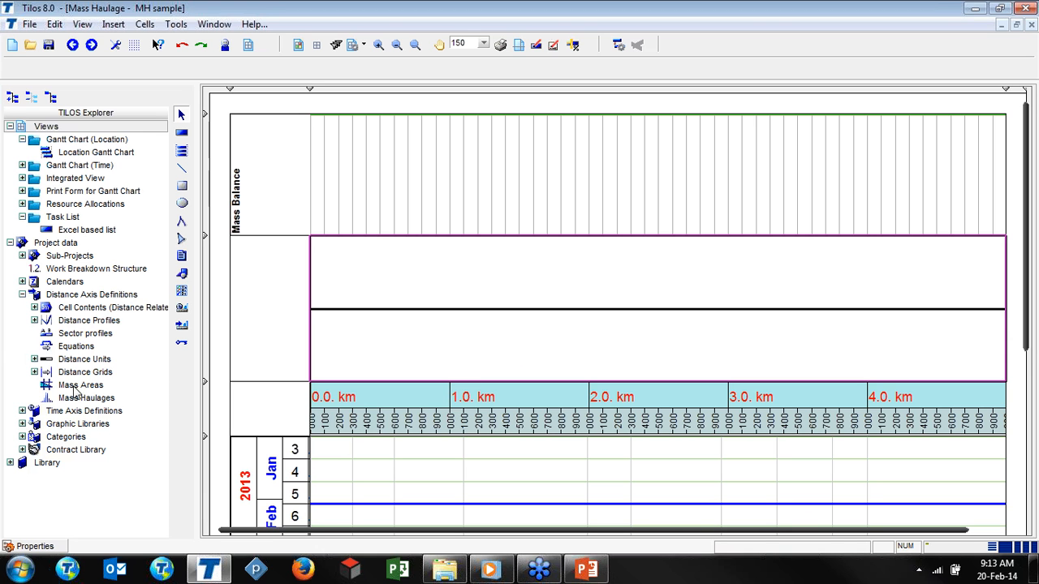
pyautogui.click(81, 297)
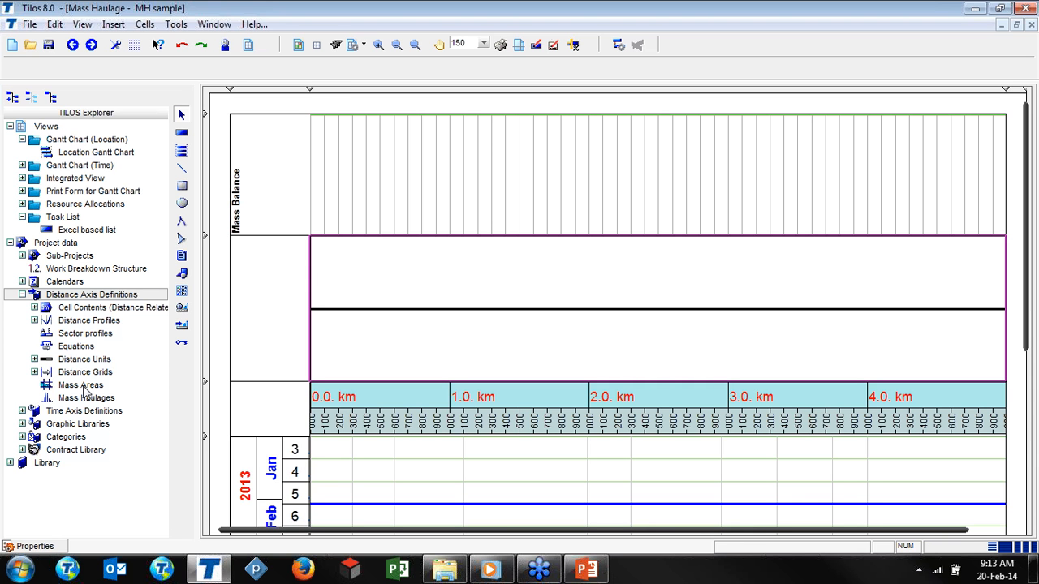
pyautogui.click(82, 387)
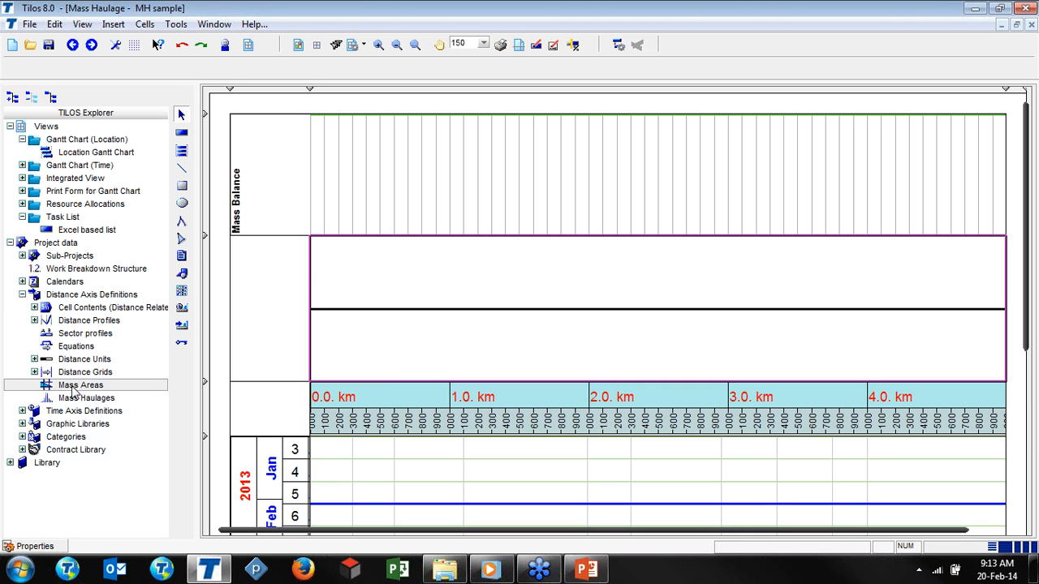
pyautogui.rightClick(73, 392)
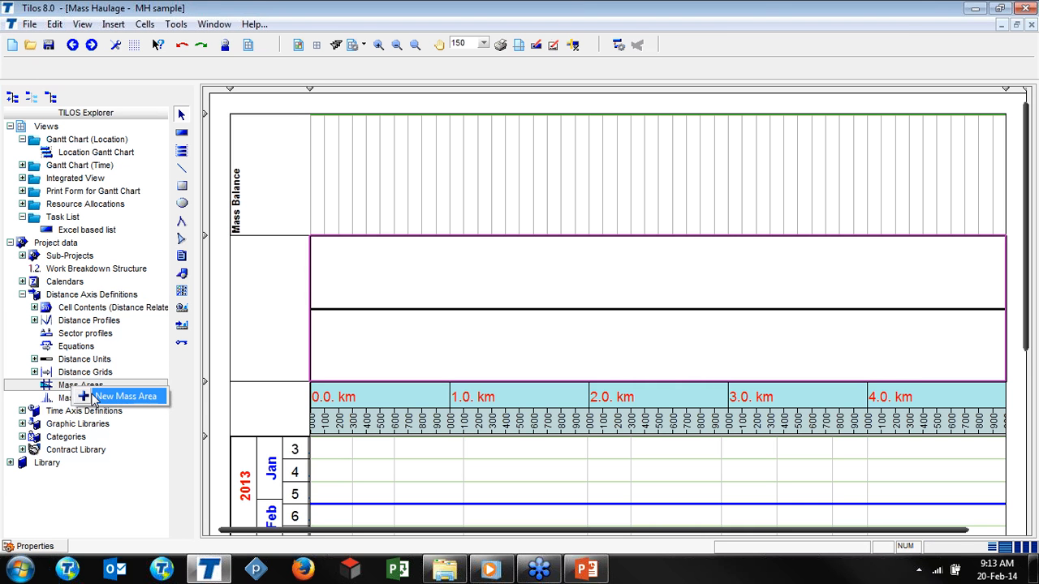
pyautogui.click(94, 398)
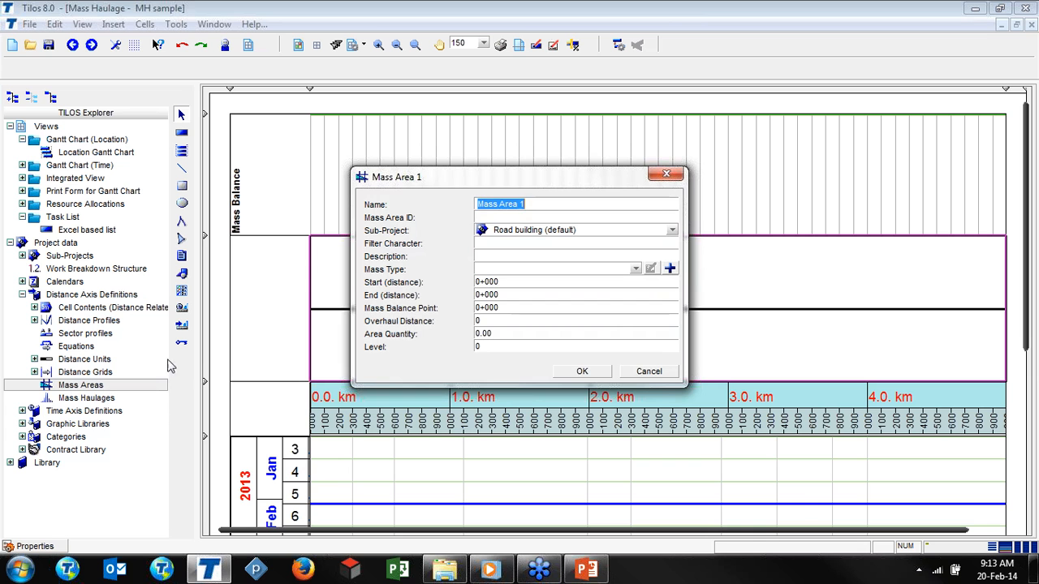
# Step: Name the new mass area Cut1 and assign it the mass type Cut
pyautogui.moveTo(526, 203); pyautogui.dragTo(477, 204)
pyautogui.write('Cut')
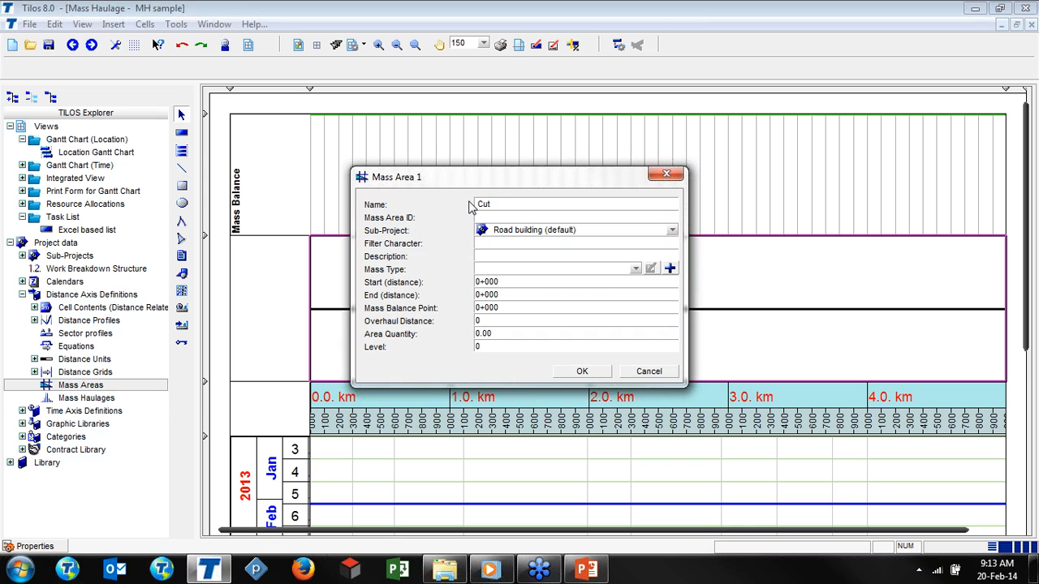
pyautogui.write('1')
pyautogui.click(499, 272)
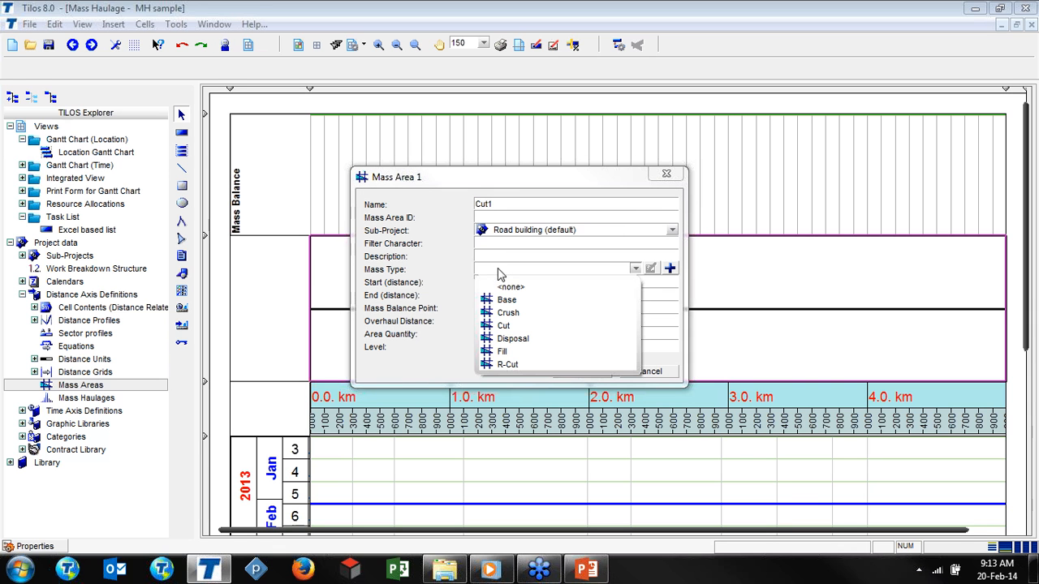
pyautogui.click(513, 326)
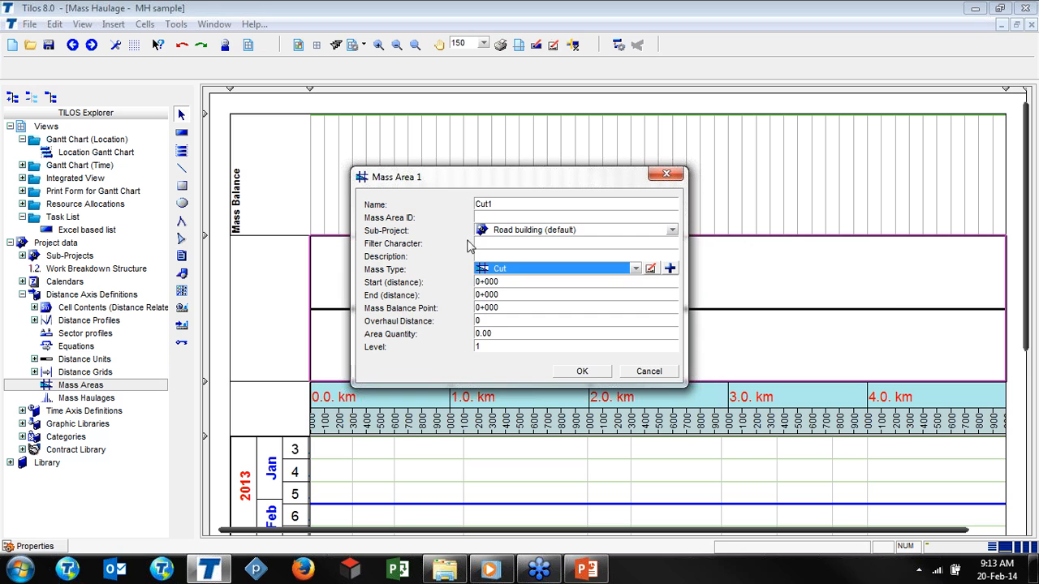
# Step: Set the Cut1 mass area's start distance to 1+000 and its end distance to 2+000
pyautogui.moveTo(497, 173); pyautogui.dragTo(701, 114)
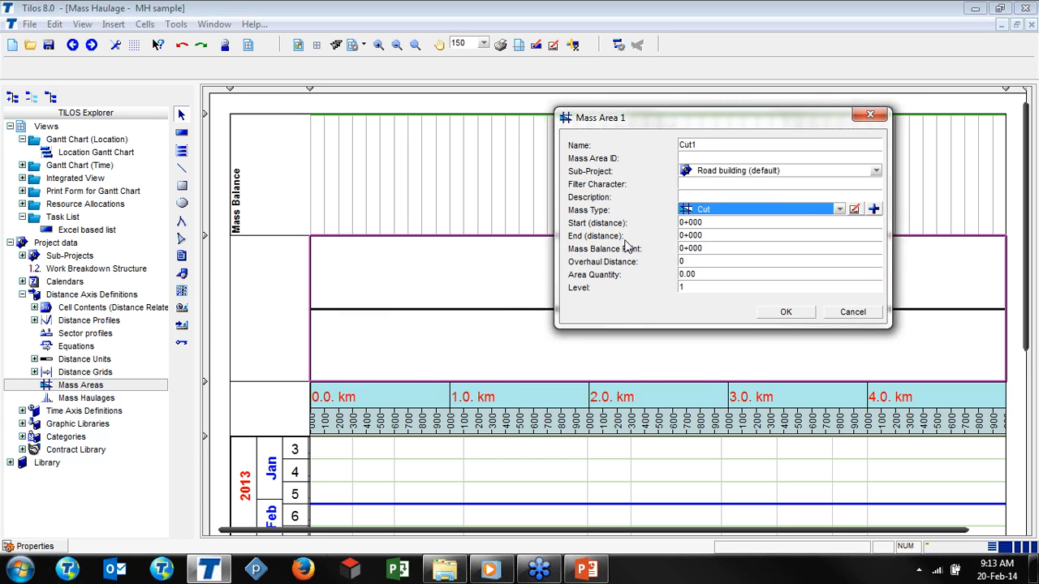
pyautogui.press('Tab')
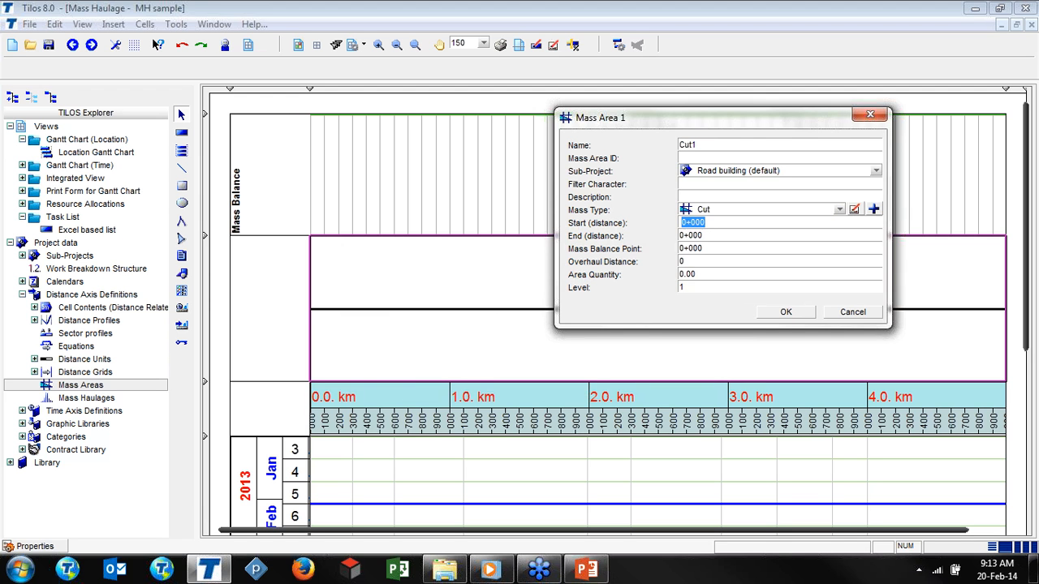
pyautogui.write('1')
pyautogui.press('Tab')
pyautogui.press('Home')
pyautogui.write('2')
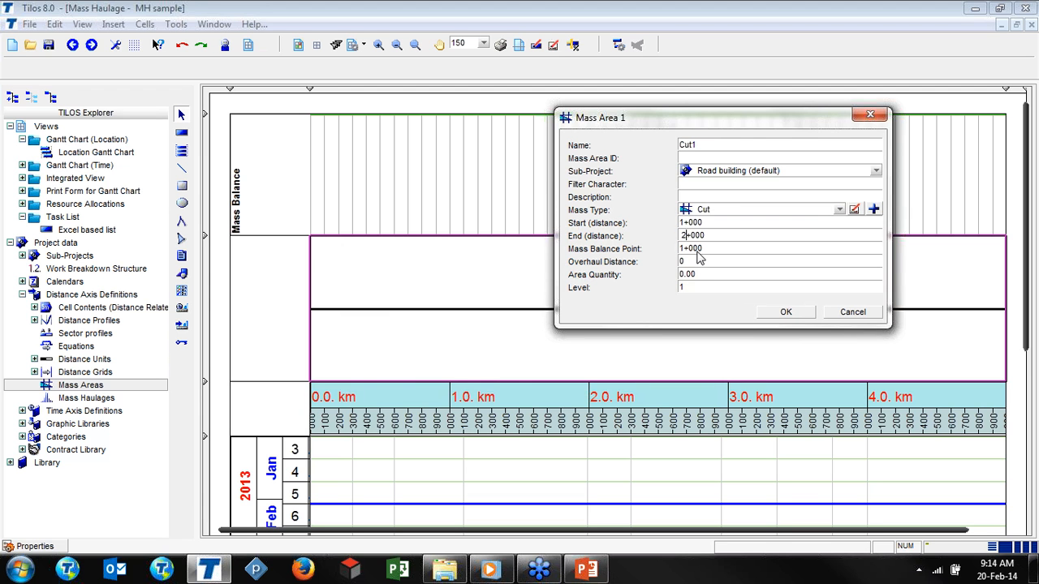
pyautogui.press('Tab')
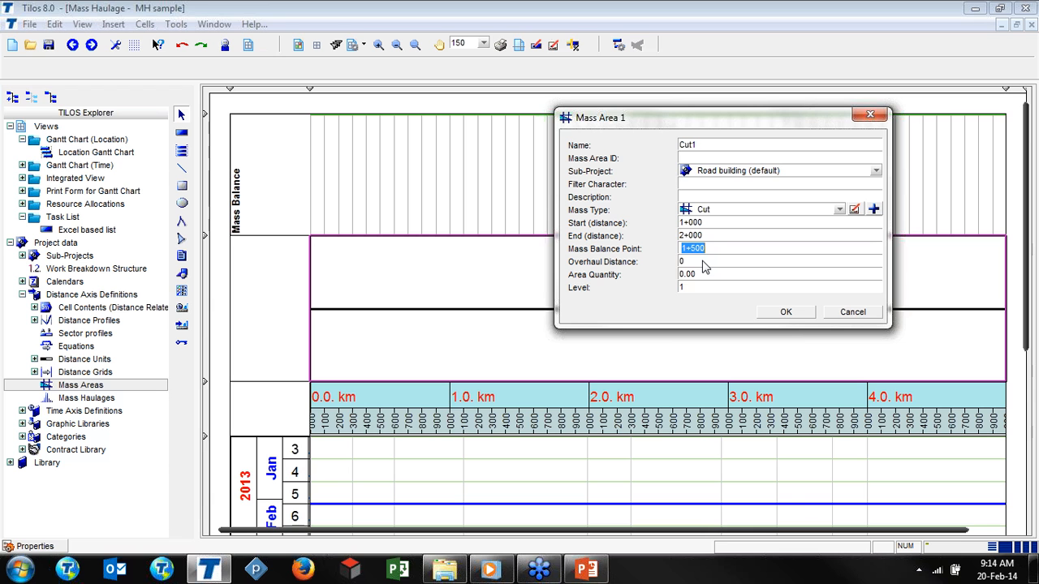
# Step: Set the area quantity of Cut1 to 30000 and confirm the mass area
pyautogui.press('Tab')
pyautogui.press('Tab')
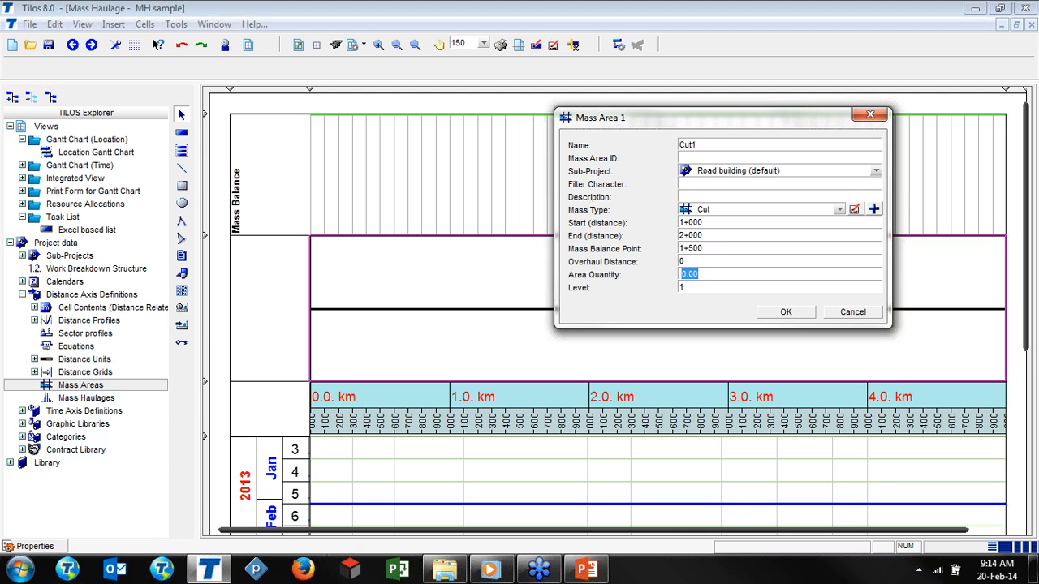
pyautogui.write('30000')
pyautogui.click(785, 314)
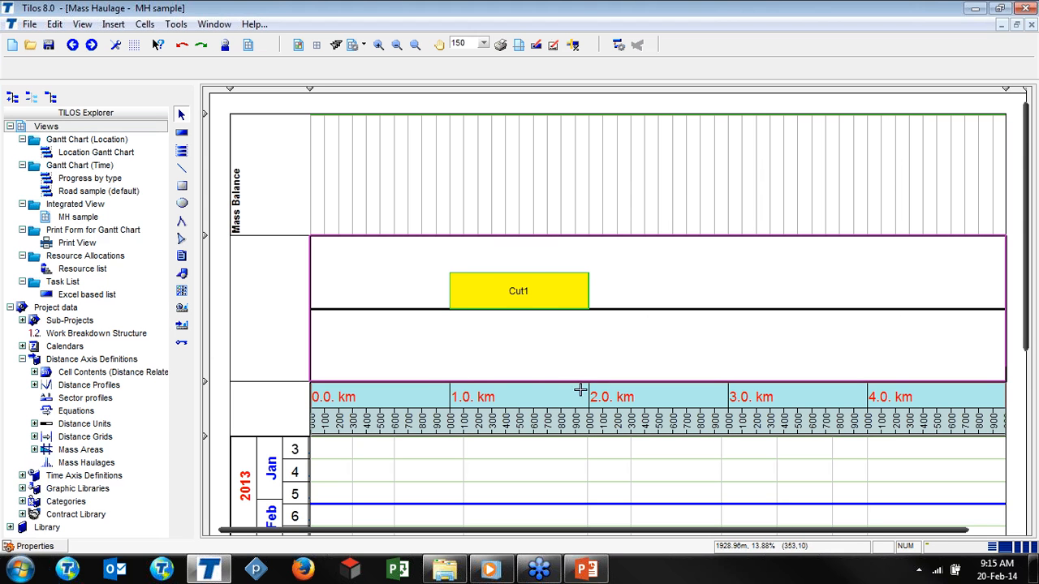
# Step: Collapse the Gantt chart and Integrated View folders and expand Mass Areas in the project tree
pyautogui.click(552, 304)
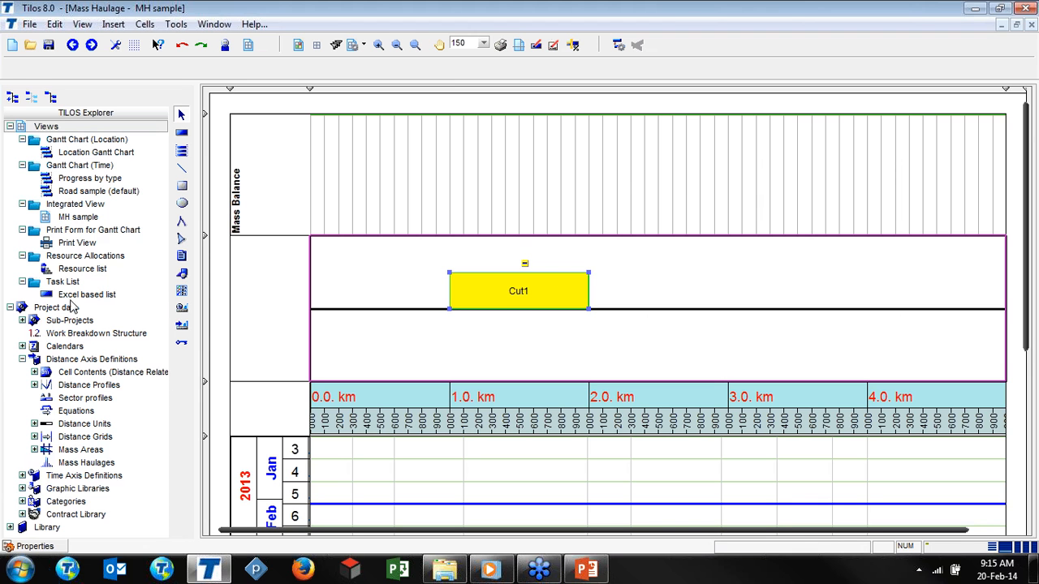
pyautogui.click(23, 139)
pyautogui.click(23, 153)
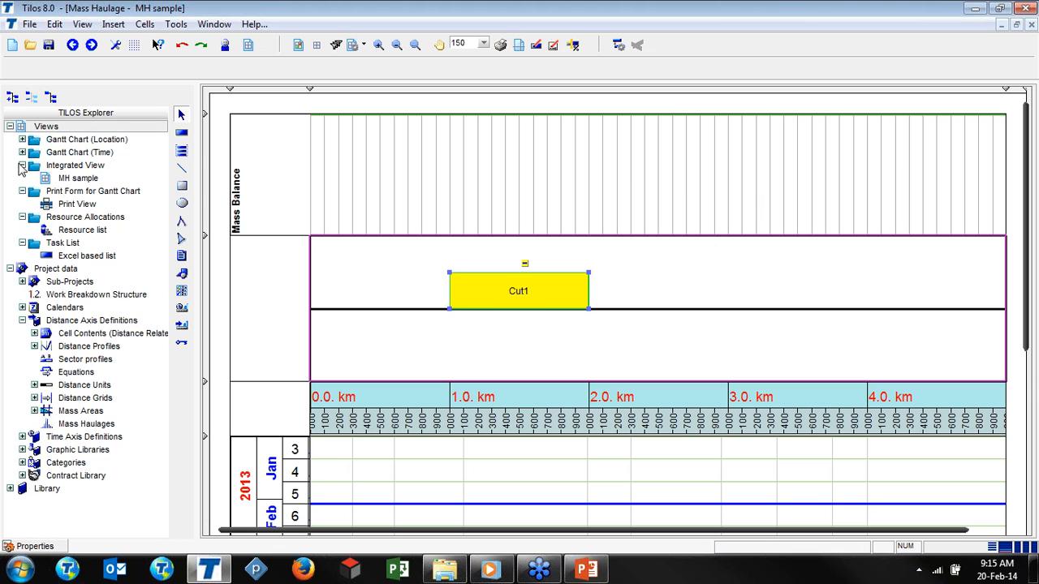
pyautogui.click(23, 165)
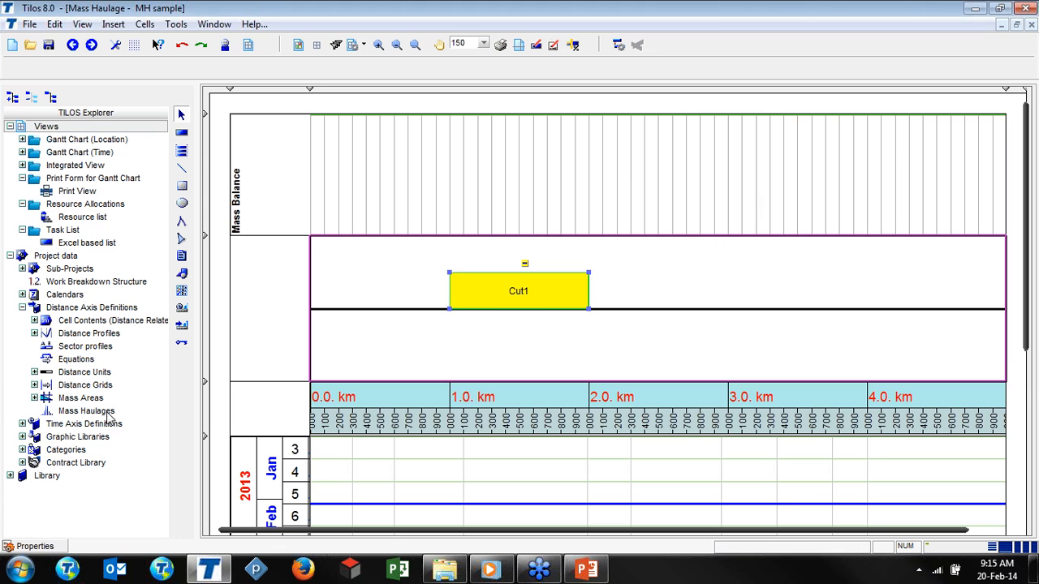
pyautogui.click(35, 398)
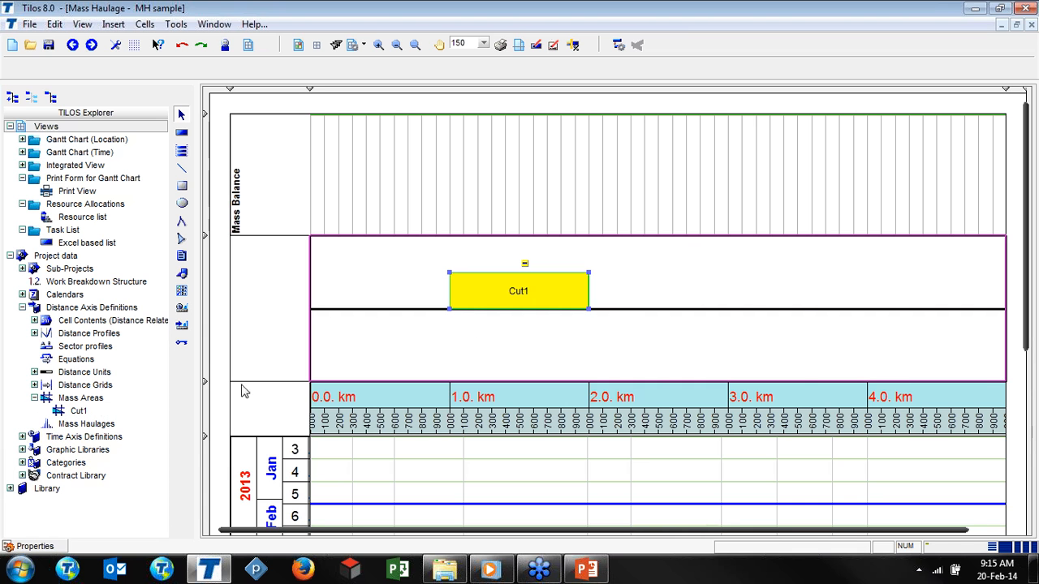
# Step: Add a mass area from the mass area cell of the view, named Fill with mass type Fill
pyautogui.rightClick(621, 291)
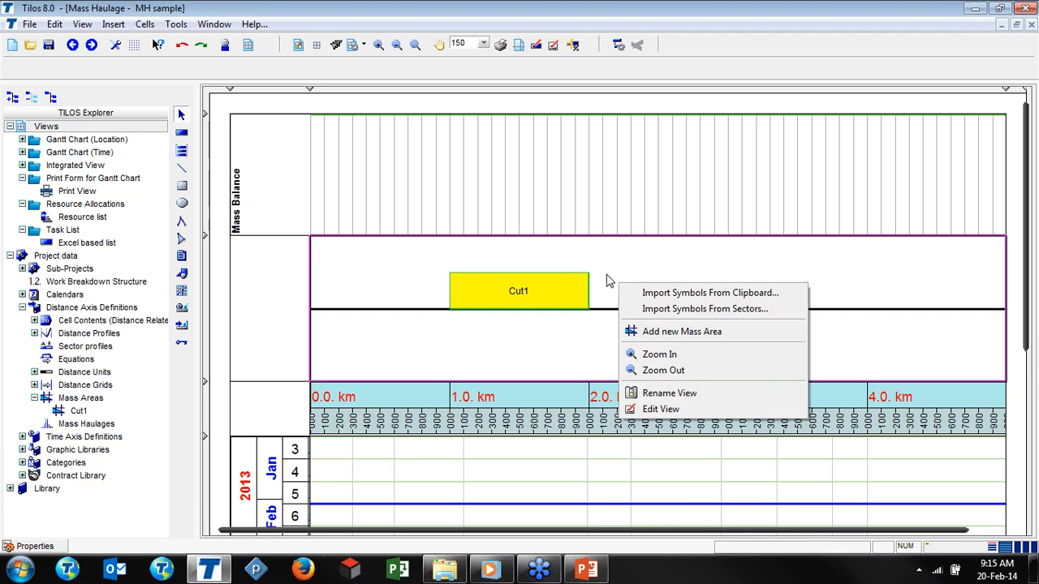
pyautogui.rightClick(610, 268)
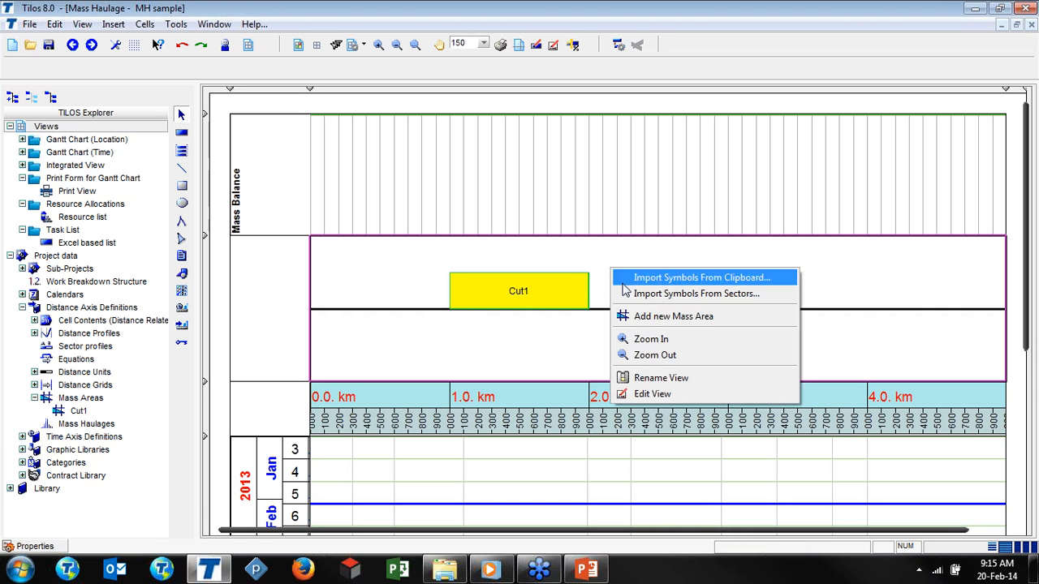
pyautogui.click(641, 318)
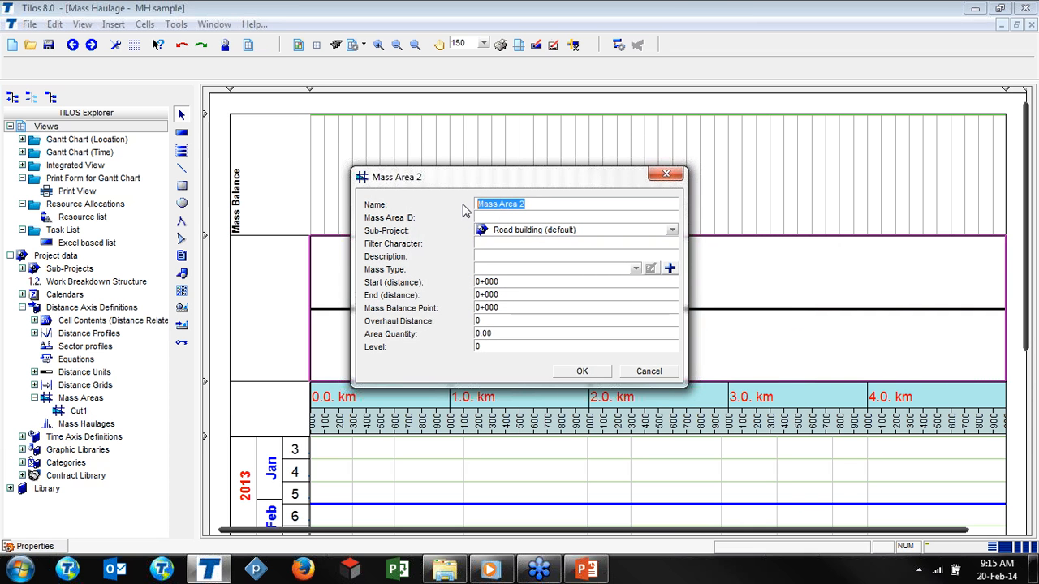
pyautogui.write('Fill')
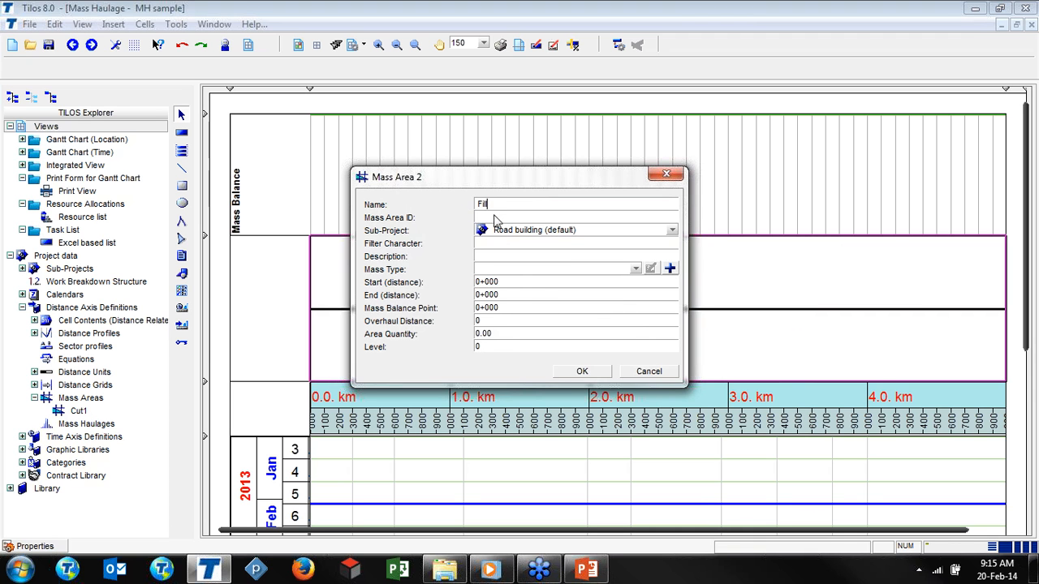
pyautogui.click(519, 271)
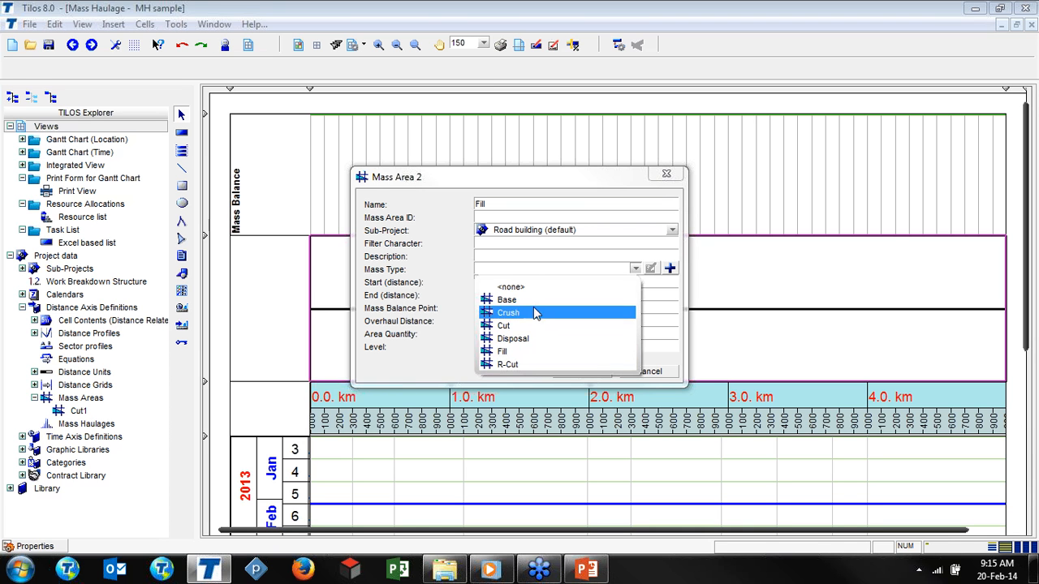
pyautogui.click(526, 352)
# Step: Set the Fill mass area's start distance to 2+000 and end distance to 4+000, and confirm it
pyautogui.click(479, 281)
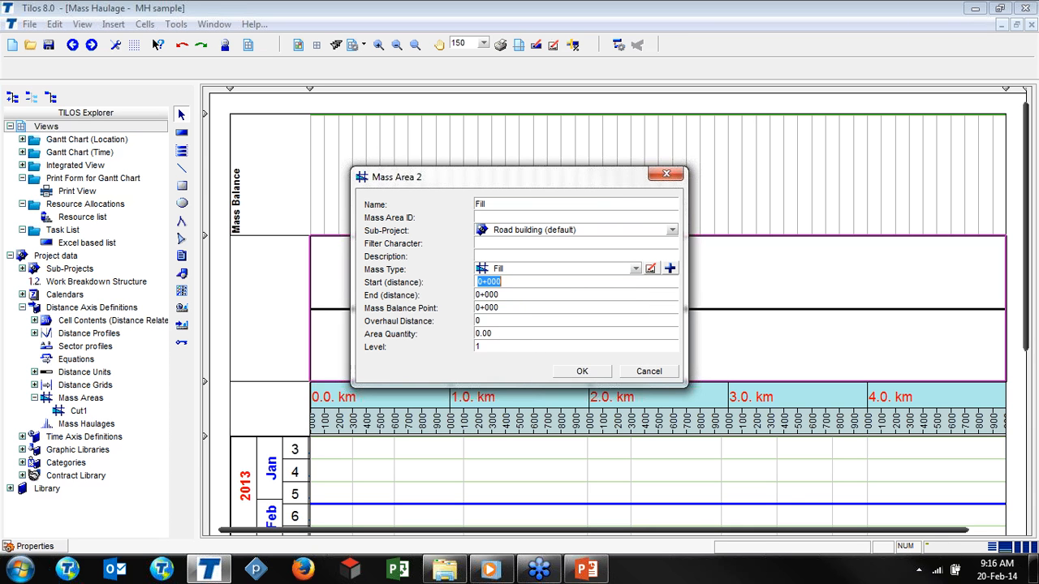
pyautogui.click(479, 282)
pyautogui.press('Tab')
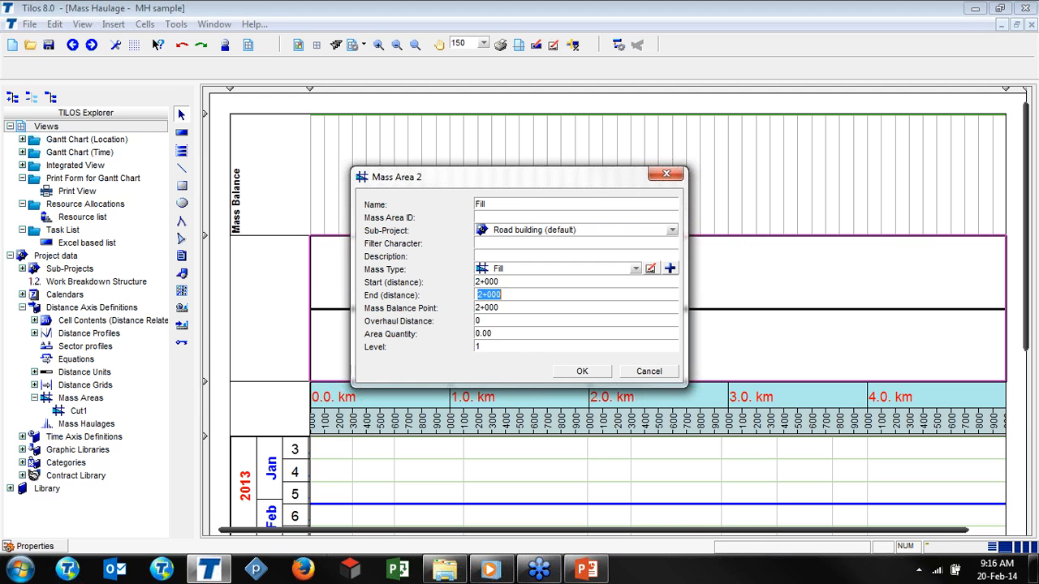
pyautogui.press('Left')
pyautogui.hotkey('shift', 'Right')
pyautogui.write('4')
pyautogui.click(596, 372)
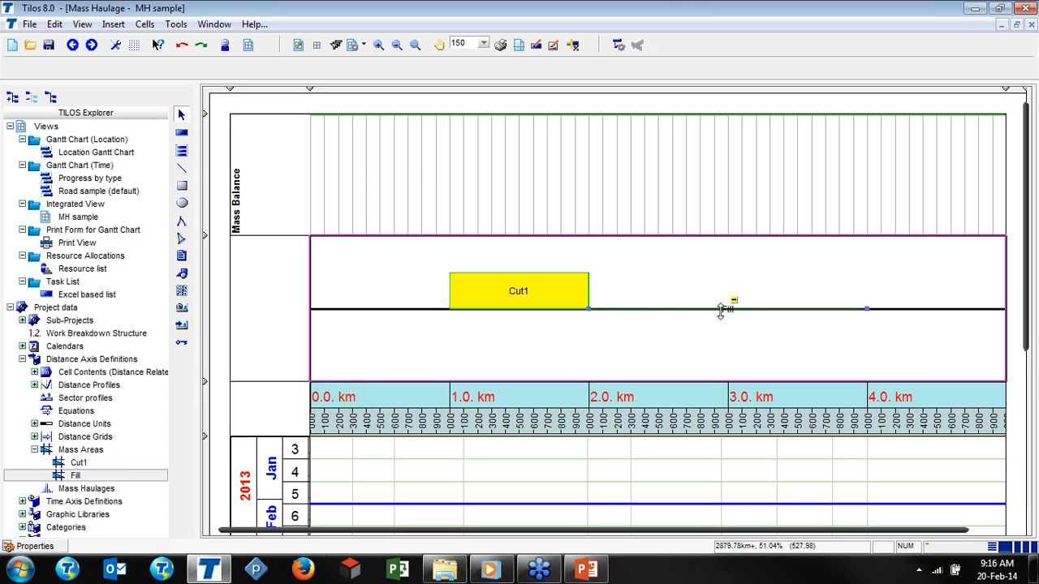
# Step: Set the area quantity of the Fill mass area to 20000 and confirm it
pyautogui.doubleClick(78, 476)
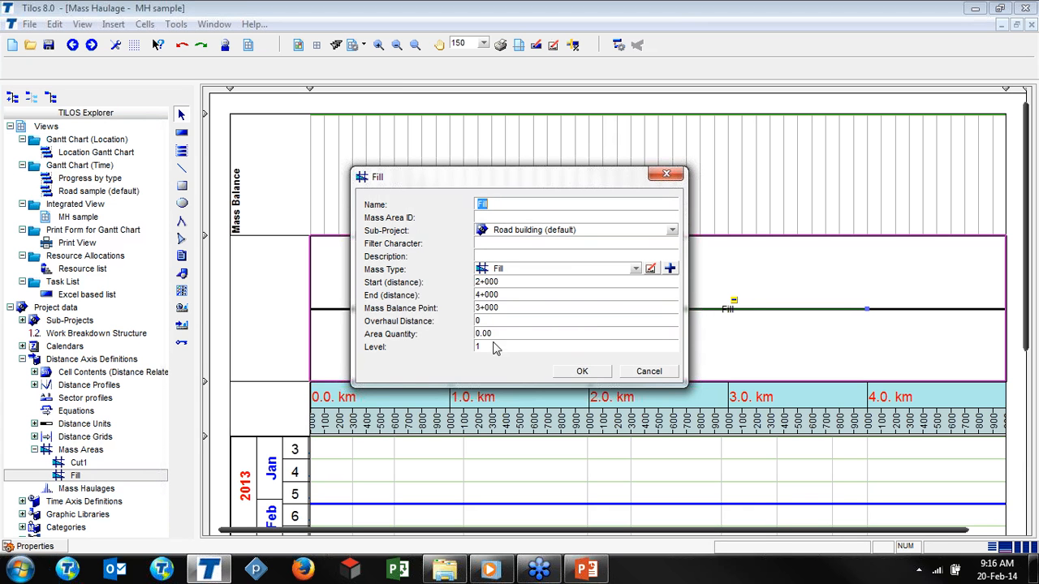
pyautogui.click(491, 333)
pyautogui.write('20000')
pyautogui.click(584, 372)
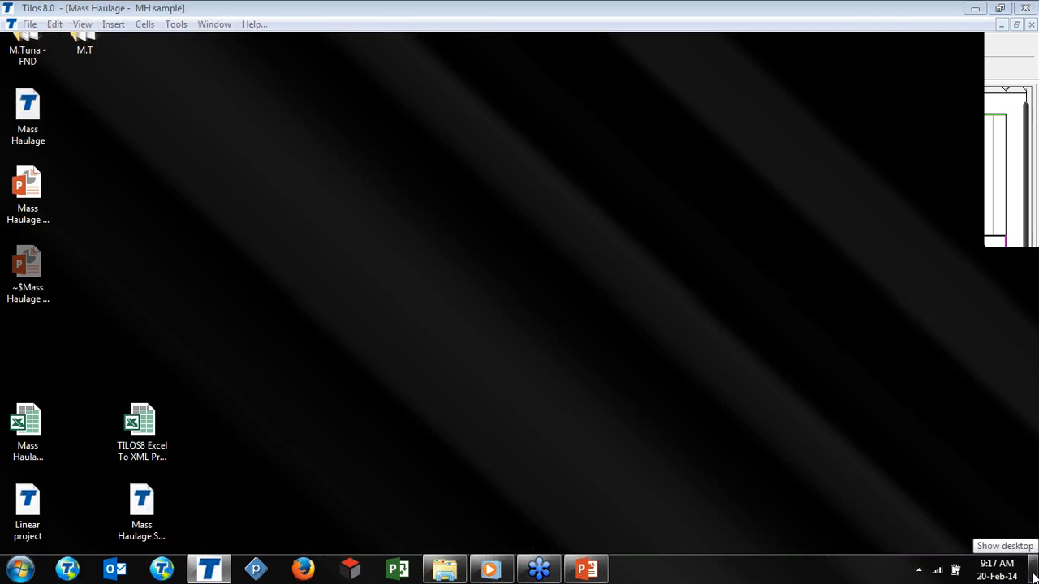
# Step: Show the desktop and open the Mass Haulage Sample workbook in Excel
pyautogui.click(1032, 576)
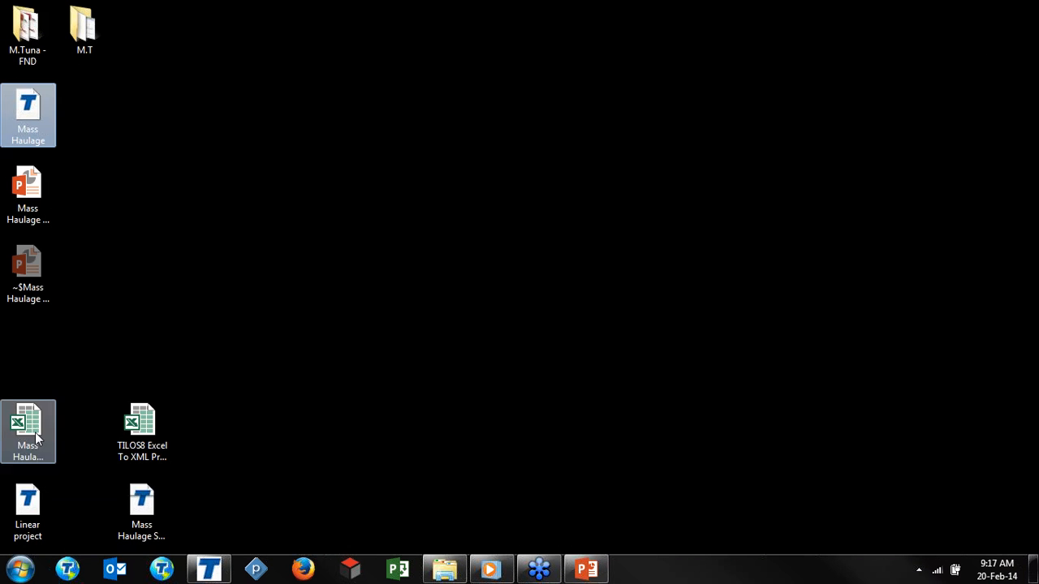
pyautogui.click(35, 432)
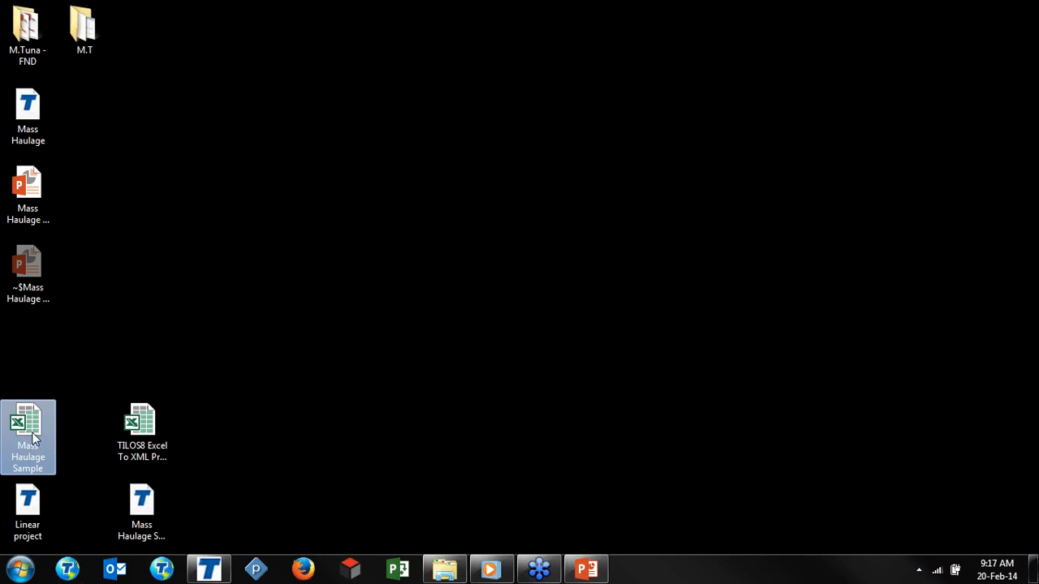
pyautogui.doubleClick(42, 423)
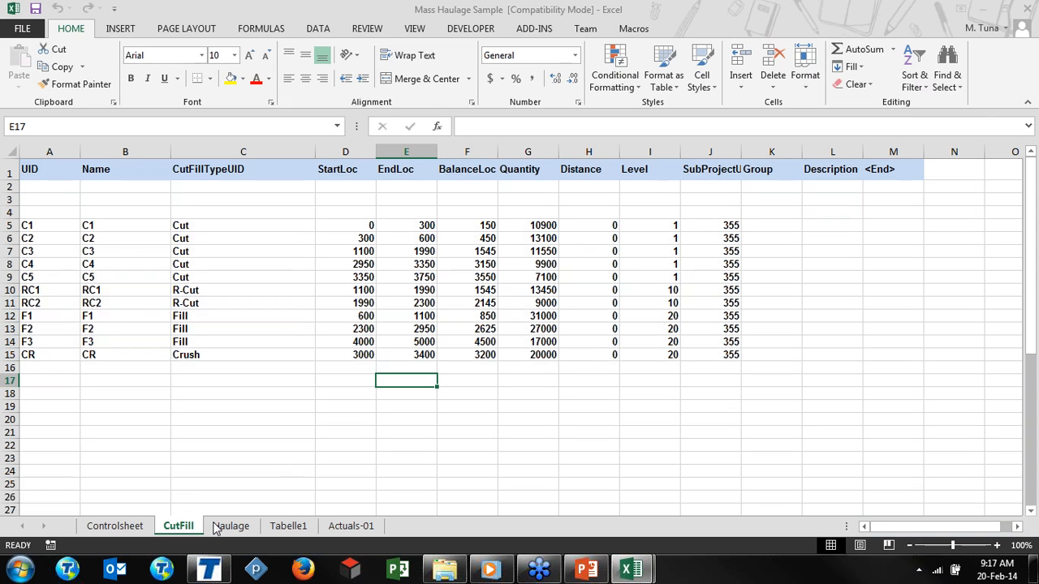
# Step: Examine the UID, type, start and end location, and quantity entries of the cut and fill rows on the CutFill sheet
pyautogui.click(53, 225)
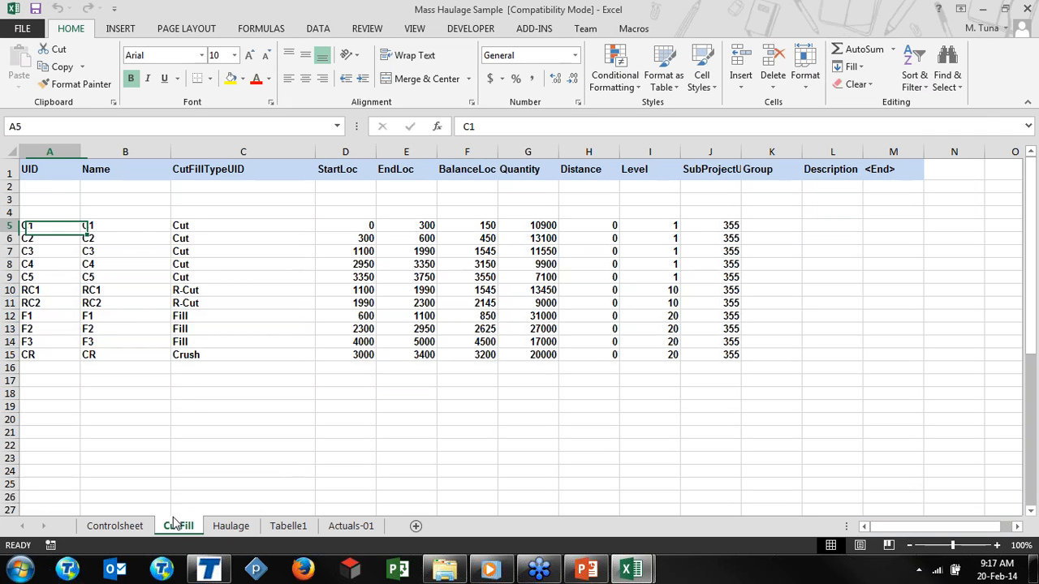
pyautogui.click(37, 236)
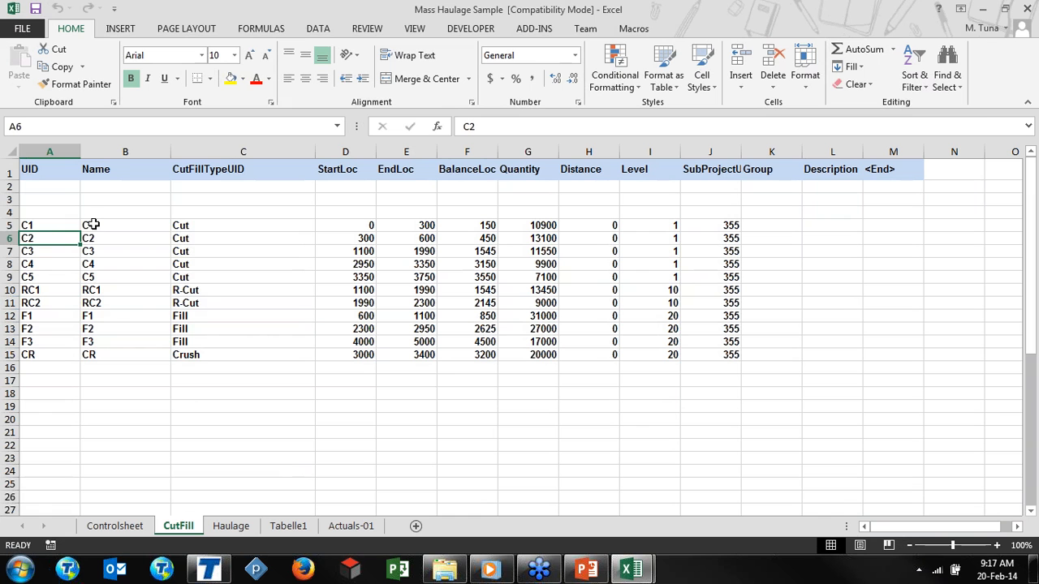
pyautogui.click(197, 228)
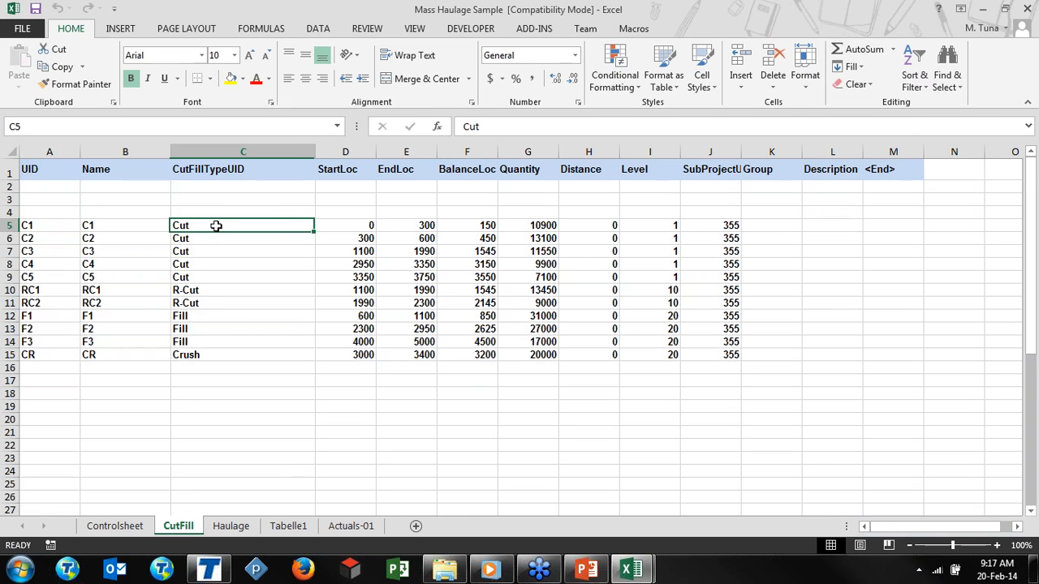
pyautogui.click(346, 227)
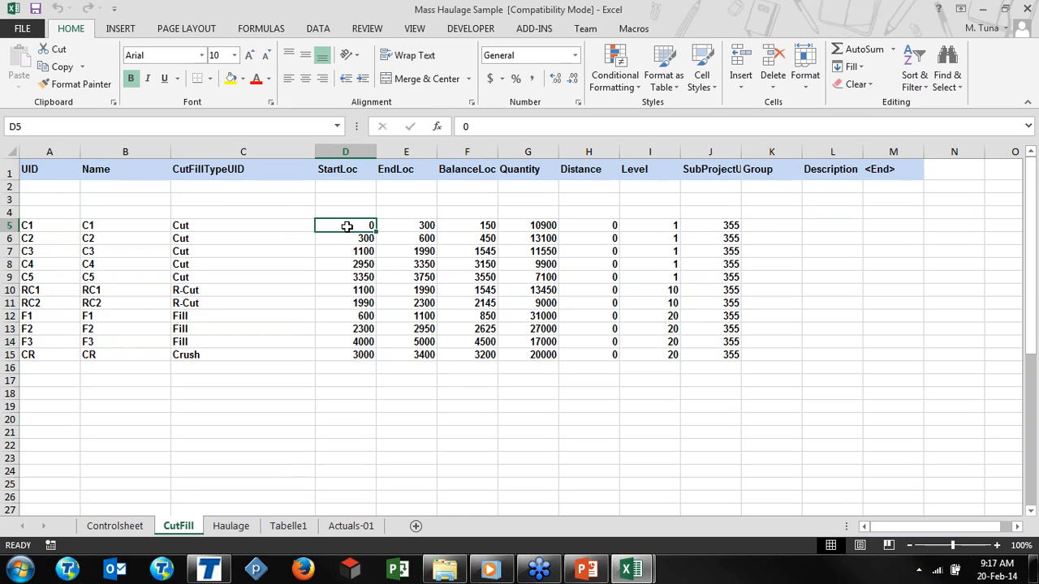
pyautogui.click(425, 224)
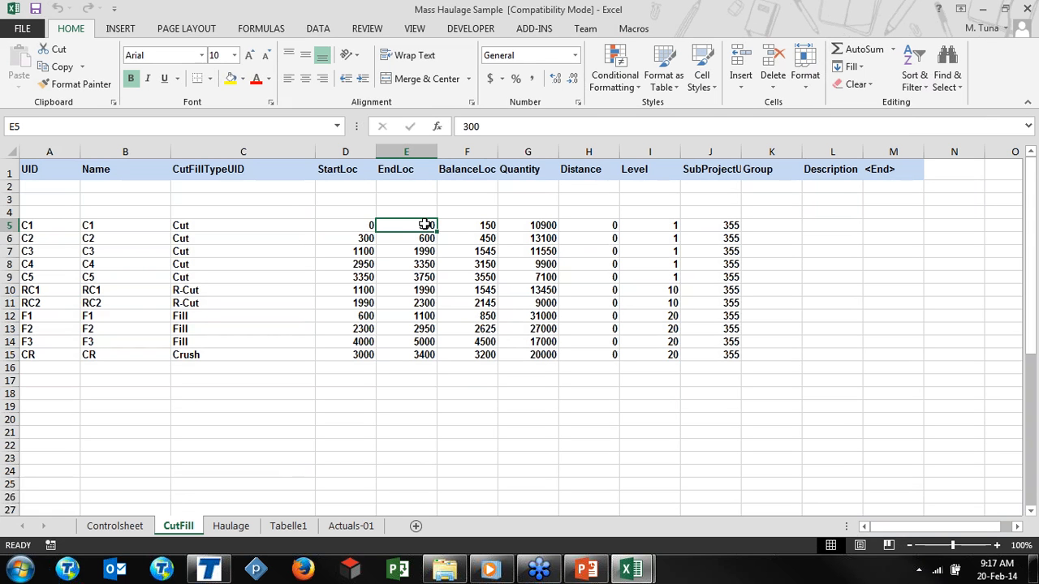
pyautogui.click(539, 224)
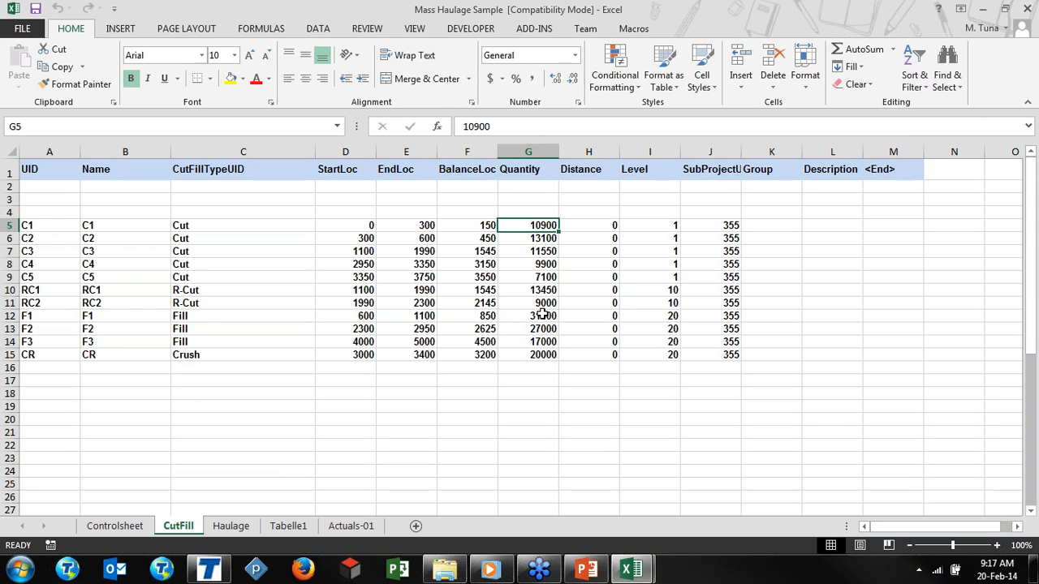
pyautogui.click(59, 236)
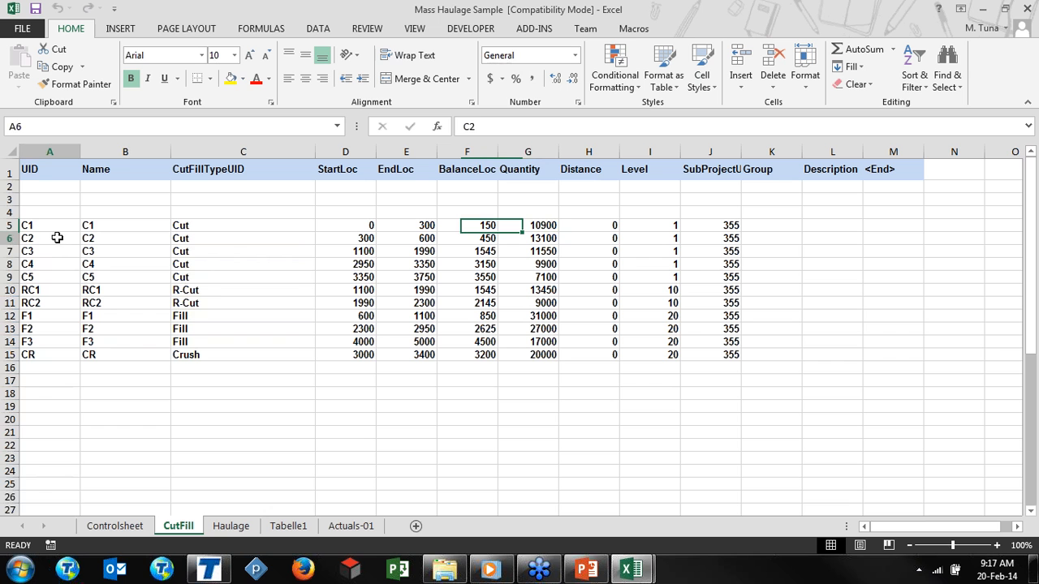
pyautogui.click(49, 252)
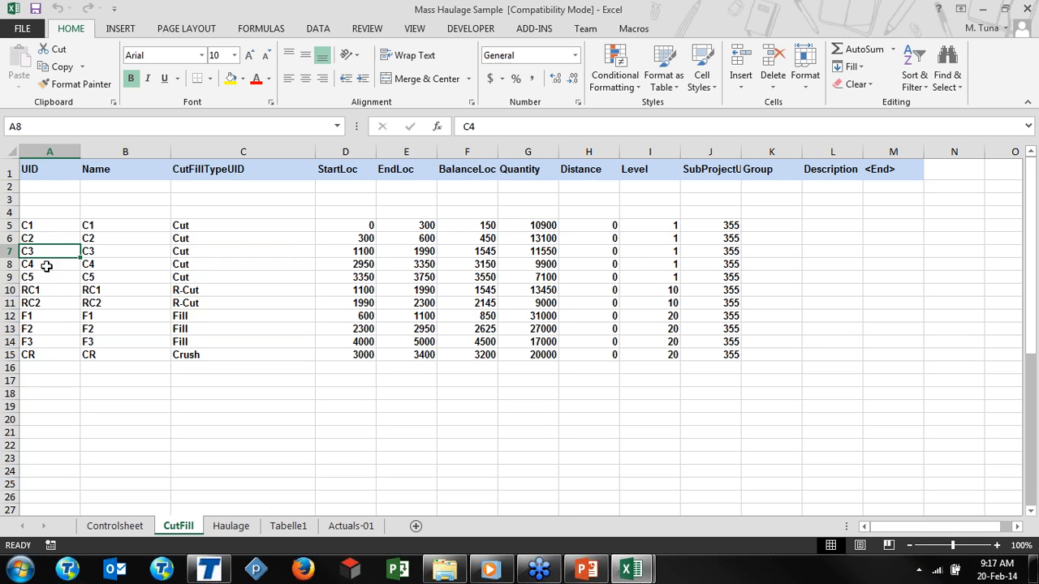
pyautogui.click(46, 290)
pyautogui.click(50, 317)
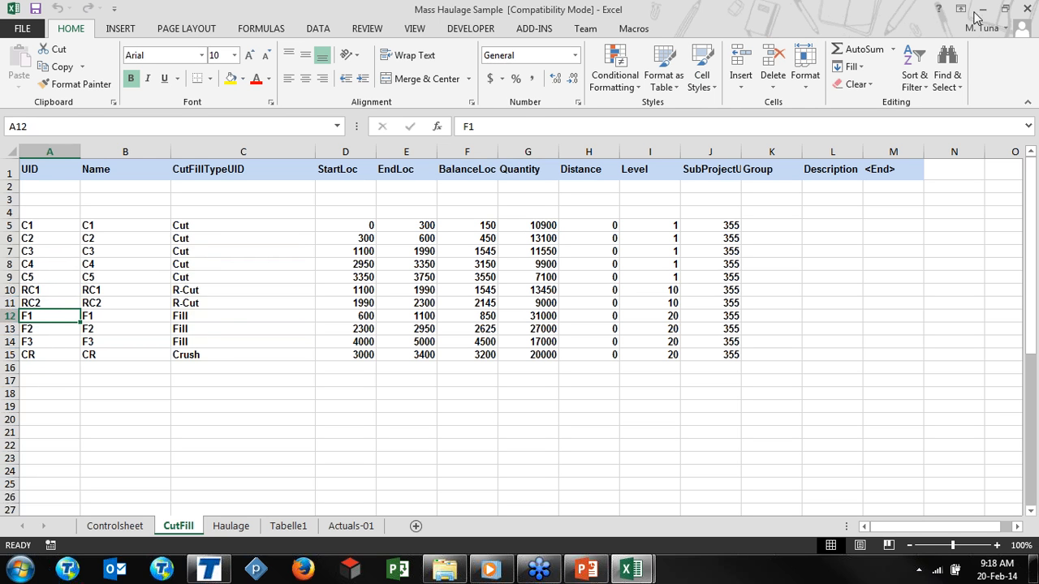
# Step: Restore the workbook to a smaller window, select the mass area data A5:J15, and close the empty Excel window behind it
pyautogui.click(1005, 10)
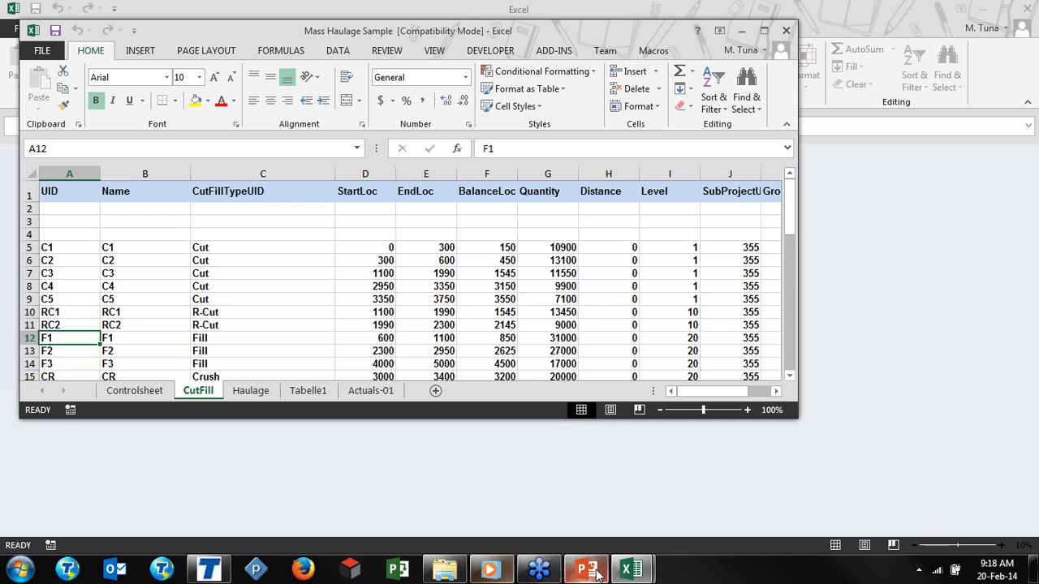
pyautogui.moveTo(69, 247); pyautogui.dragTo(737, 354)
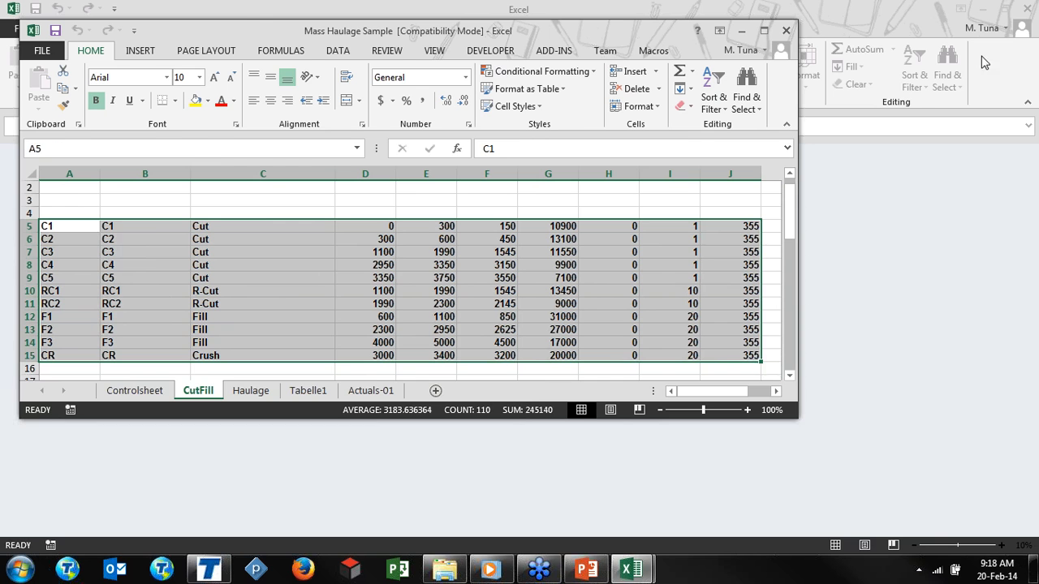
pyautogui.hotkey('ctrl', 'w')
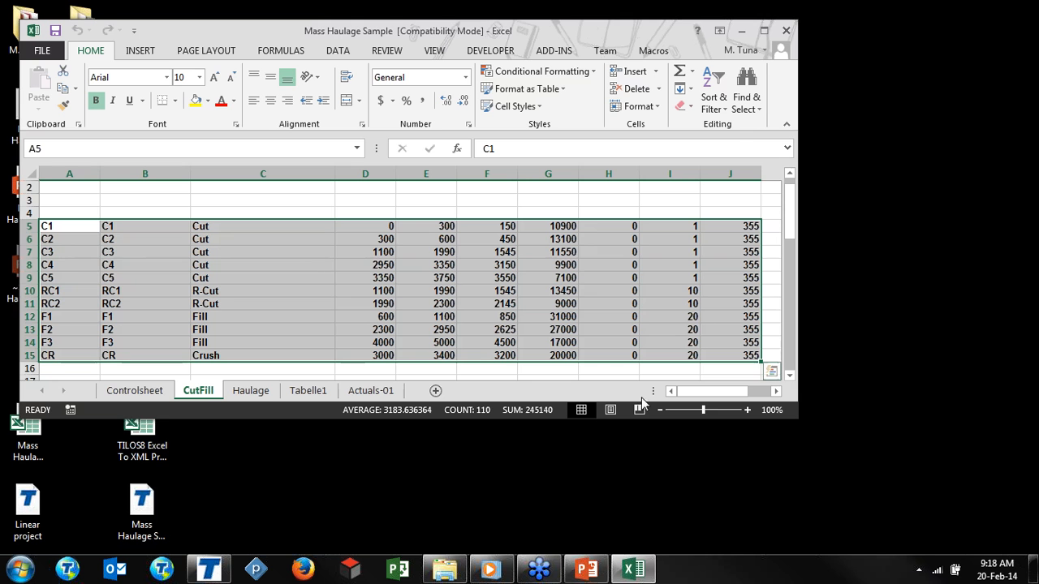
# Step: Open the TILOS8 Excel To XML Profiles workbook, keep it minimized, and enlarge the Mass Haulage Sample window to show all CutFill rows
pyautogui.doubleClick(157, 453)
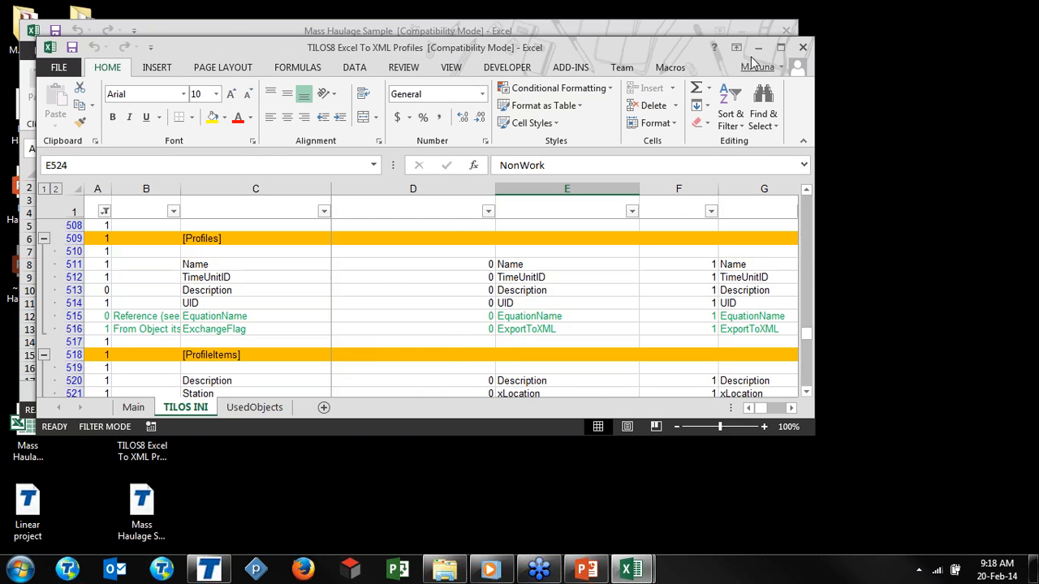
pyautogui.click(758, 51)
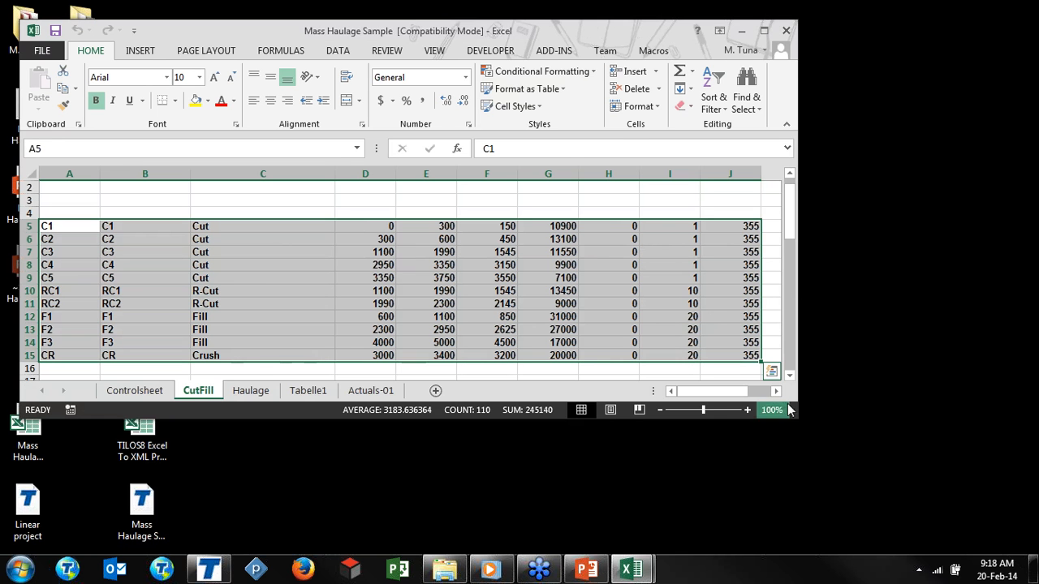
pyautogui.moveTo(796, 414); pyautogui.dragTo(879, 512)
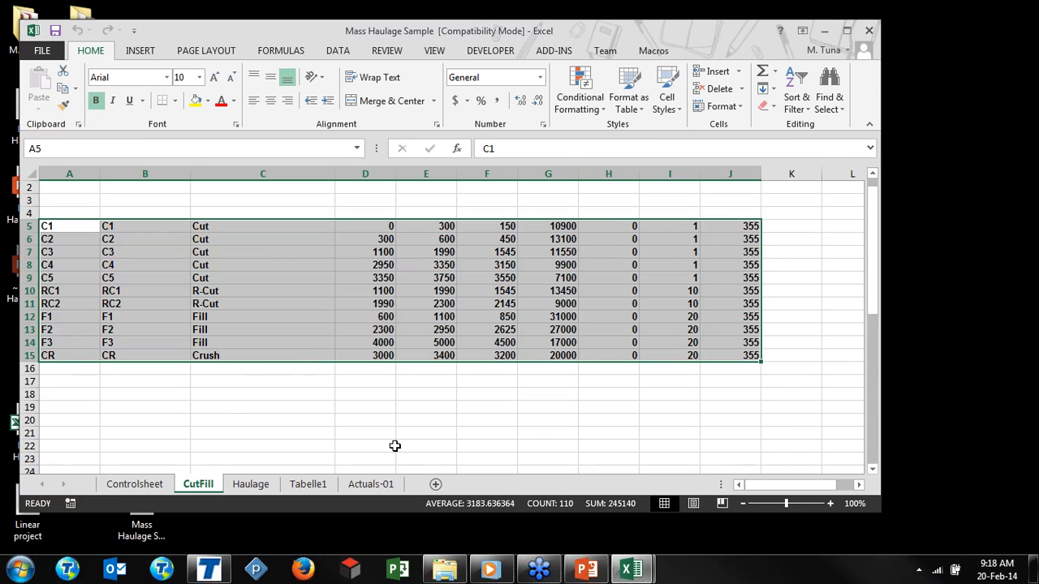
pyautogui.click(239, 394)
pyautogui.scroll(1, 241, 398)
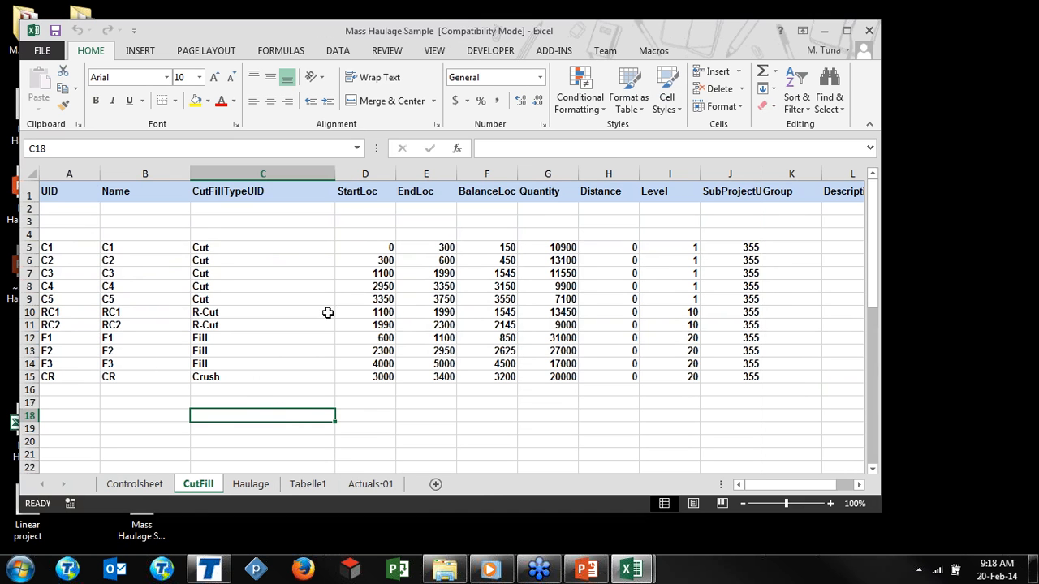
# Step: Switch to Tilos and delete the Cut1 and Fill mass areas from the view
pyautogui.click(210, 573)
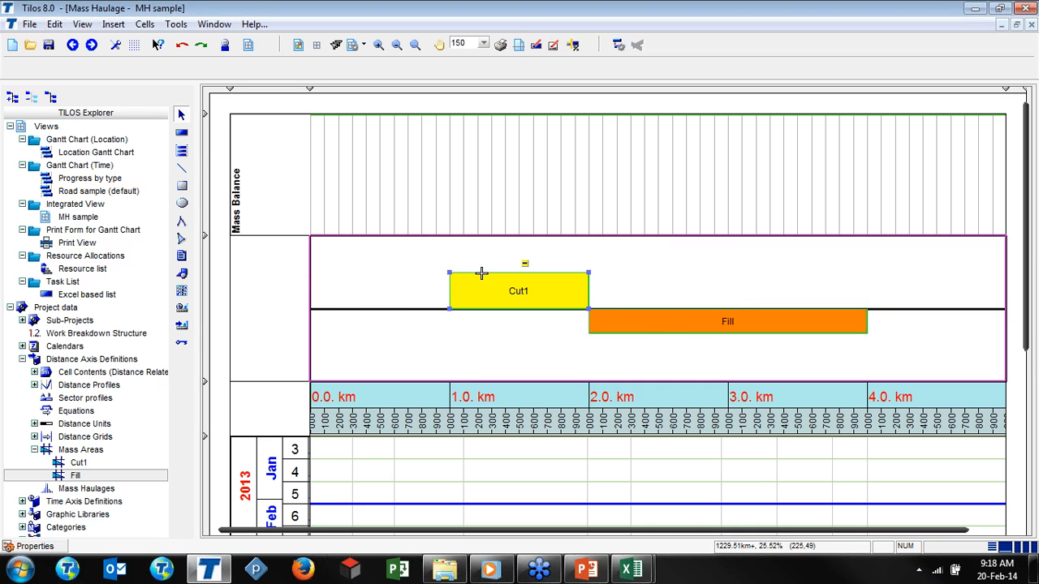
pyautogui.press('Delete')
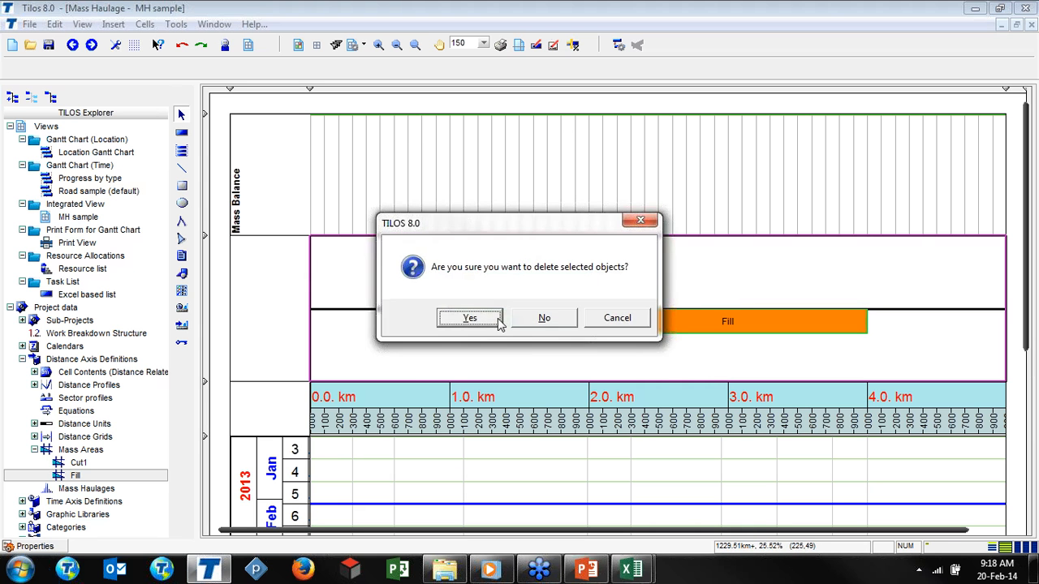
pyautogui.click(497, 316)
pyautogui.click(619, 329)
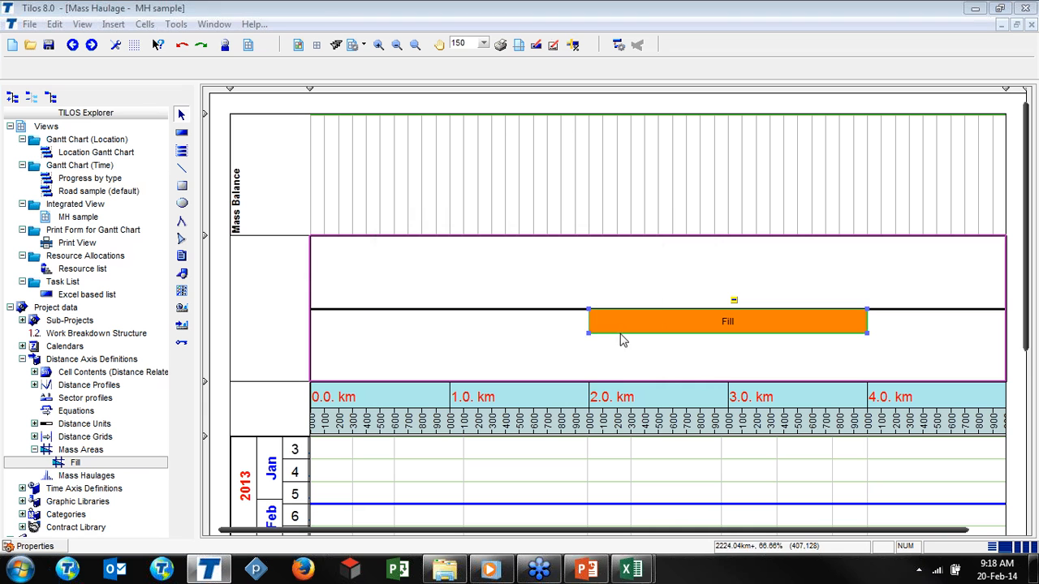
pyautogui.press('Delete')
pyautogui.click(471, 317)
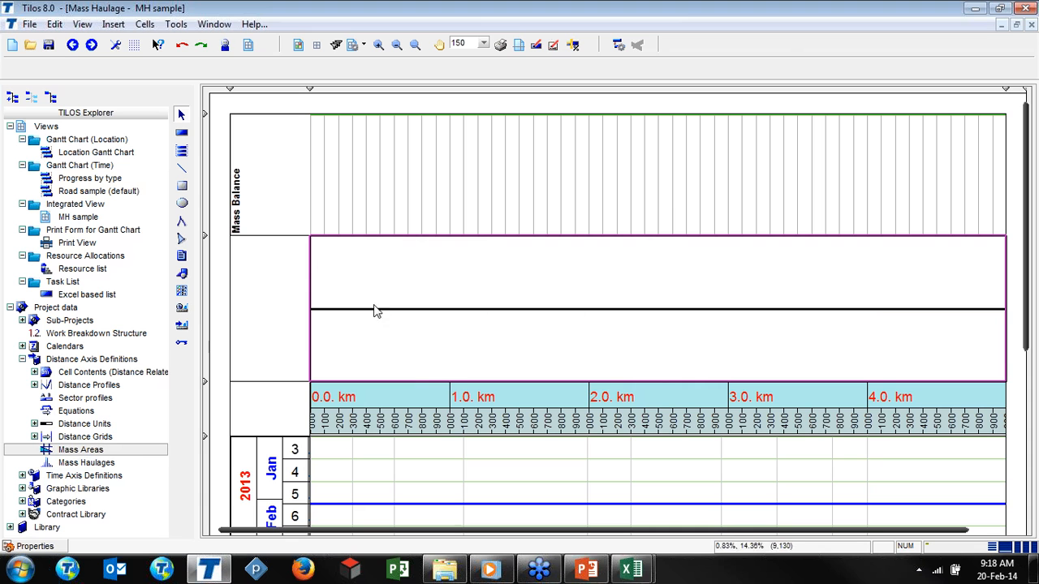
# Step: Return to the Mass Haulage Sample workbook, run the ExportDataToTilos macro, and approve the transfer to Mass Haulage.hsp
pyautogui.click(637, 572)
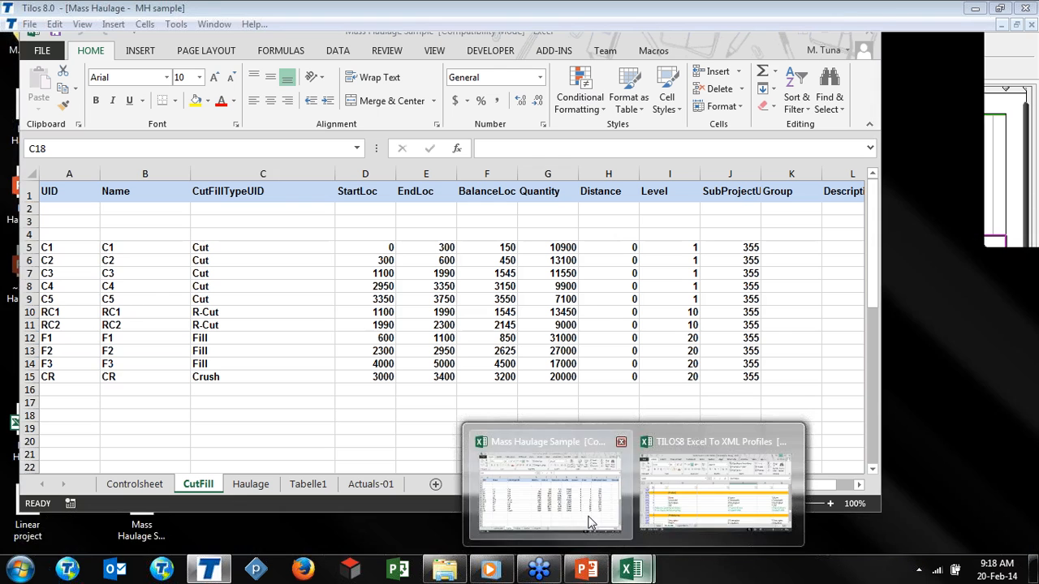
pyautogui.click(543, 483)
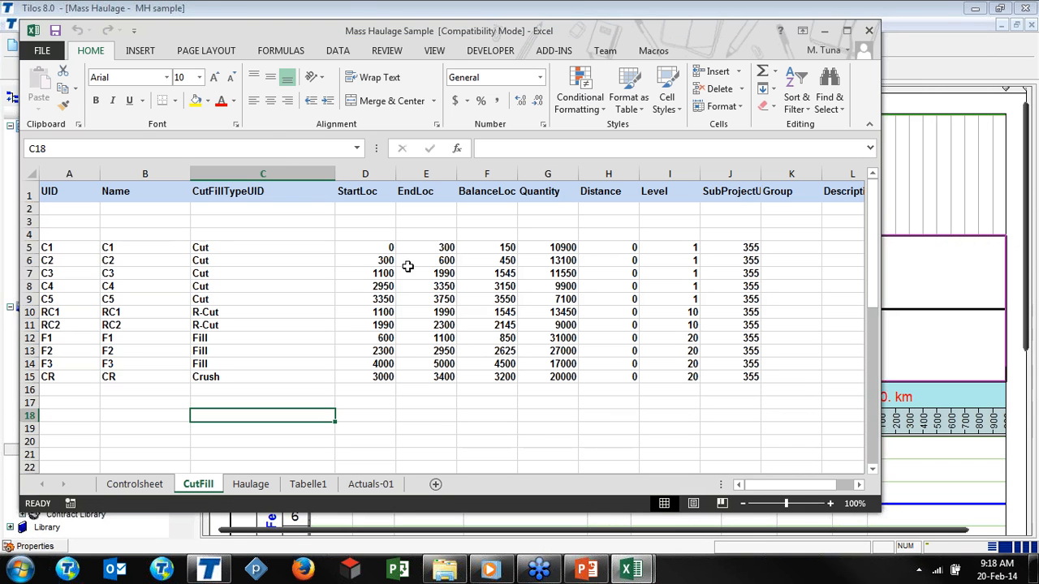
pyautogui.click(436, 53)
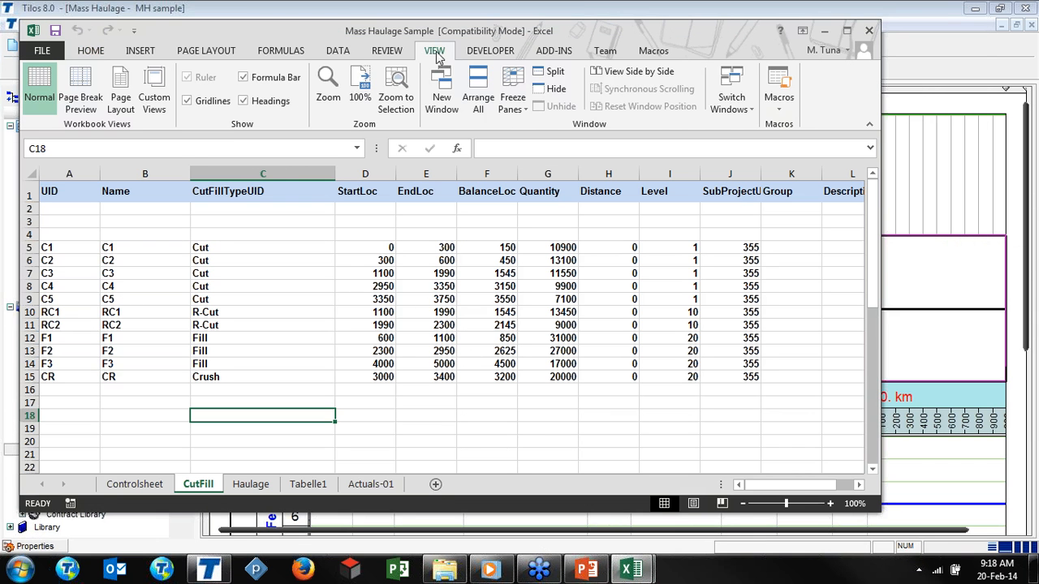
pyautogui.click(773, 78)
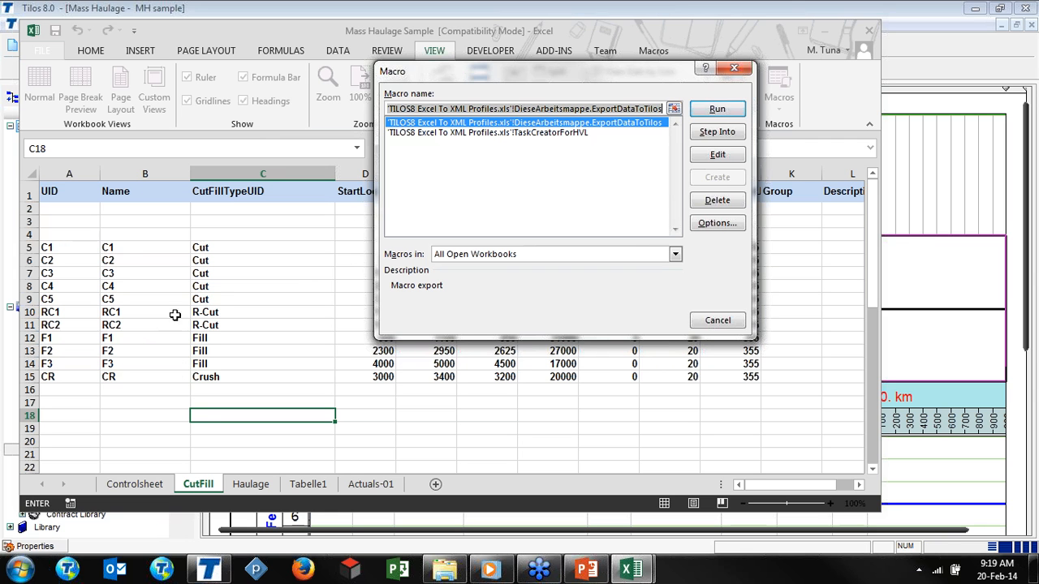
pyautogui.click(717, 109)
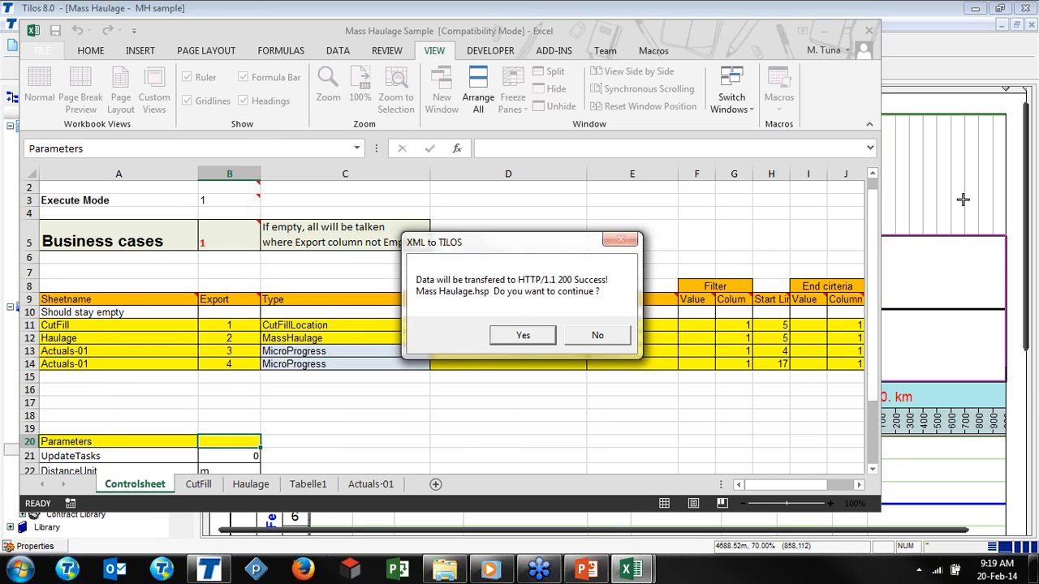
pyautogui.click(532, 341)
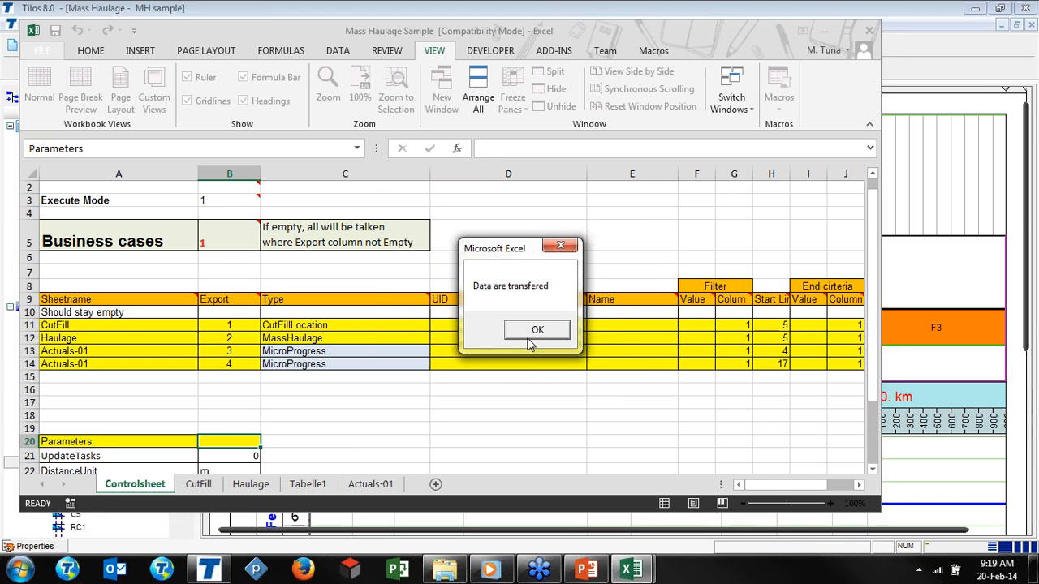
pyautogui.click(536, 330)
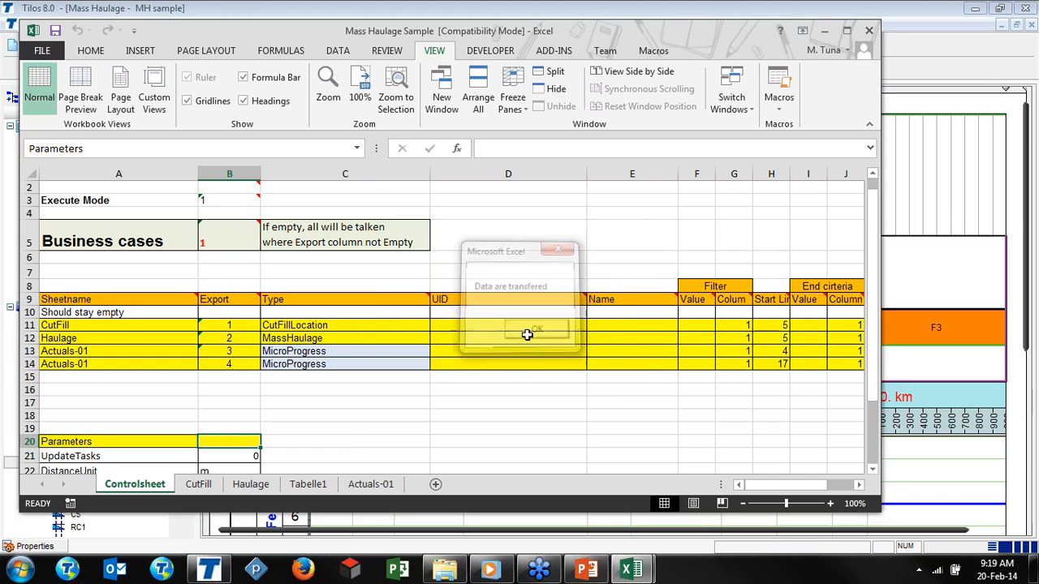
# Step: Switch to Tilos and inspect the imported cut areas C1 and C2 and the fill area F1 along the distance axis
pyautogui.click(917, 288)
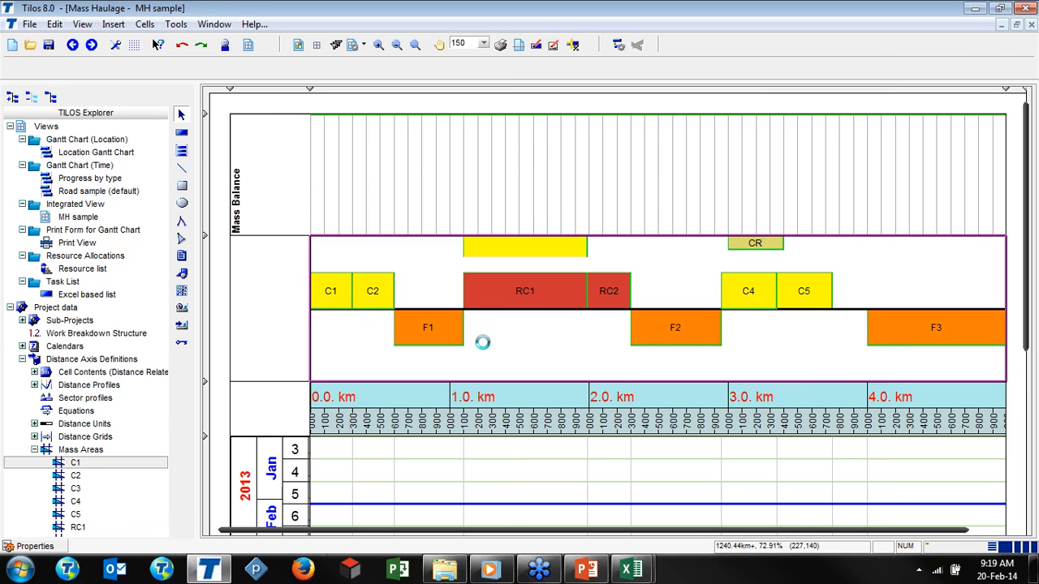
pyautogui.click(353, 300)
pyautogui.click(357, 300)
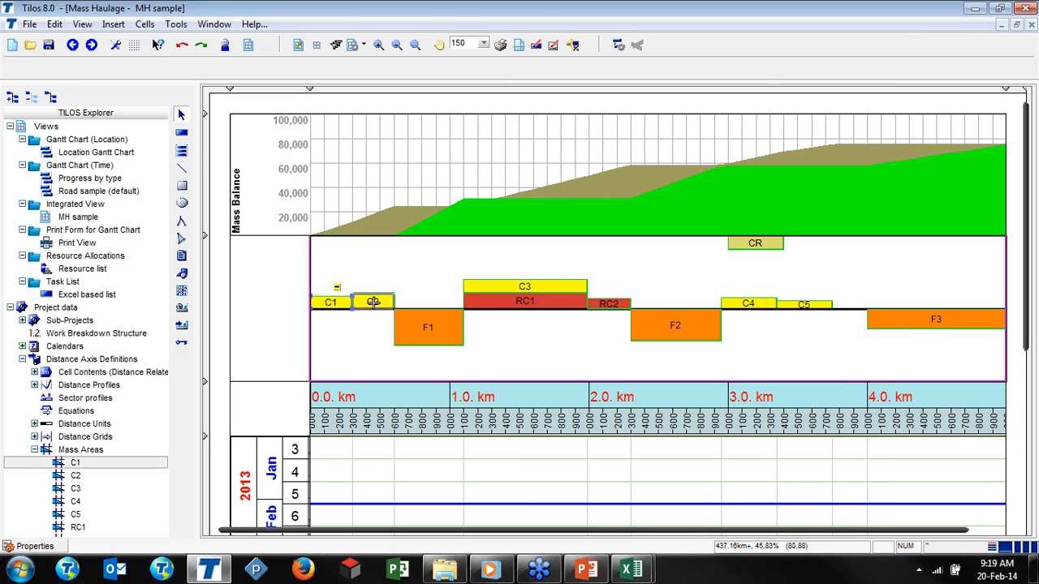
pyautogui.click(401, 323)
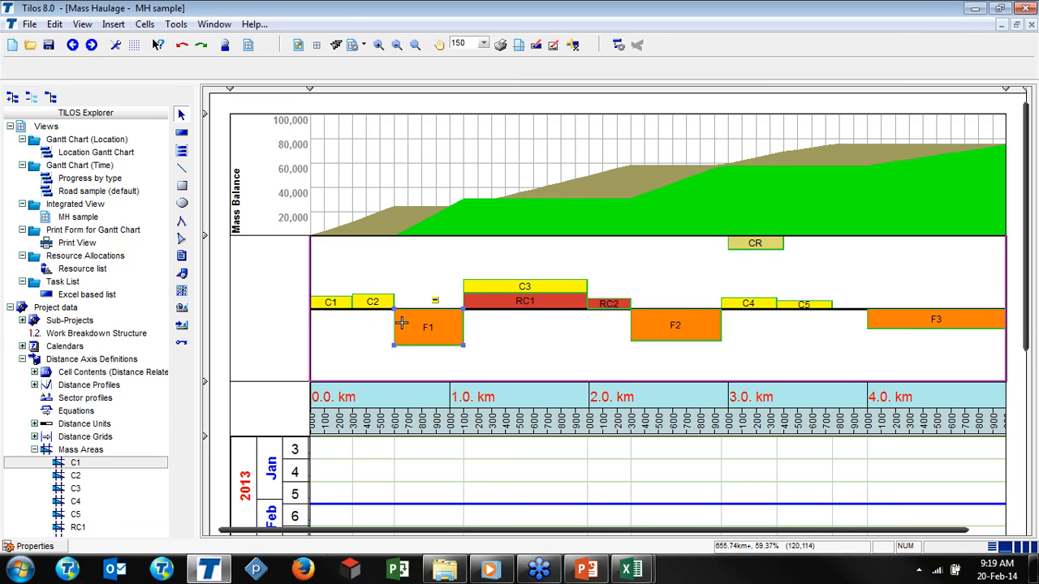
# Step: Inspect the stacked cut areas C3 and RC1 in the mass haulage diagram
pyautogui.click(504, 286)
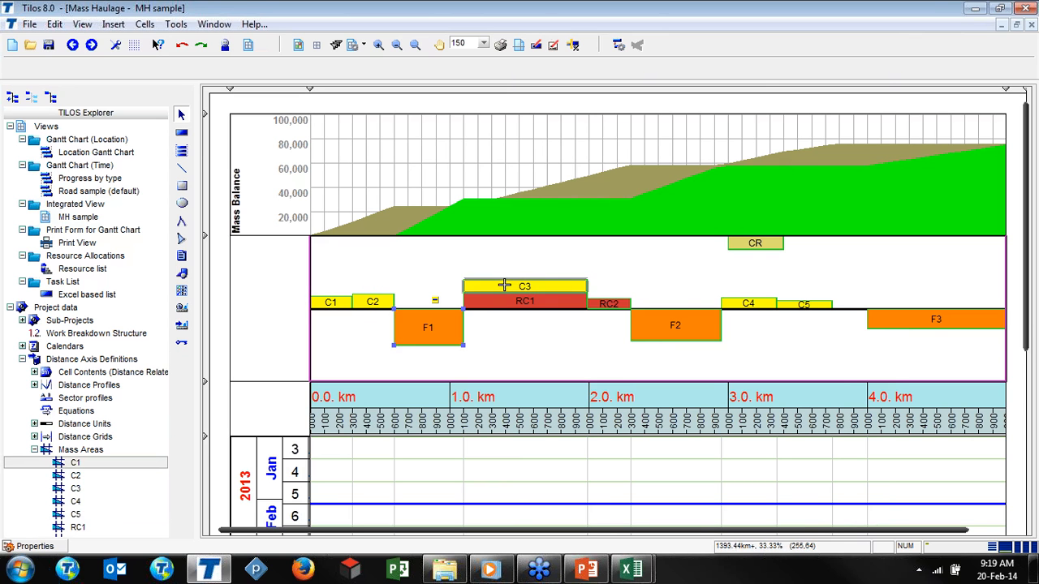
pyautogui.click(510, 298)
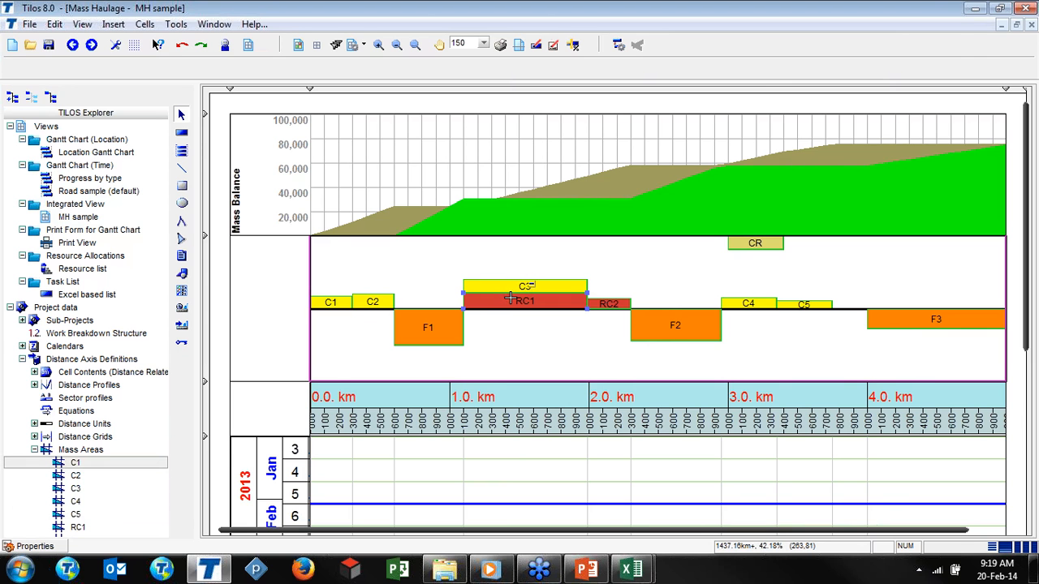
pyautogui.scroll(-1, 510, 299)
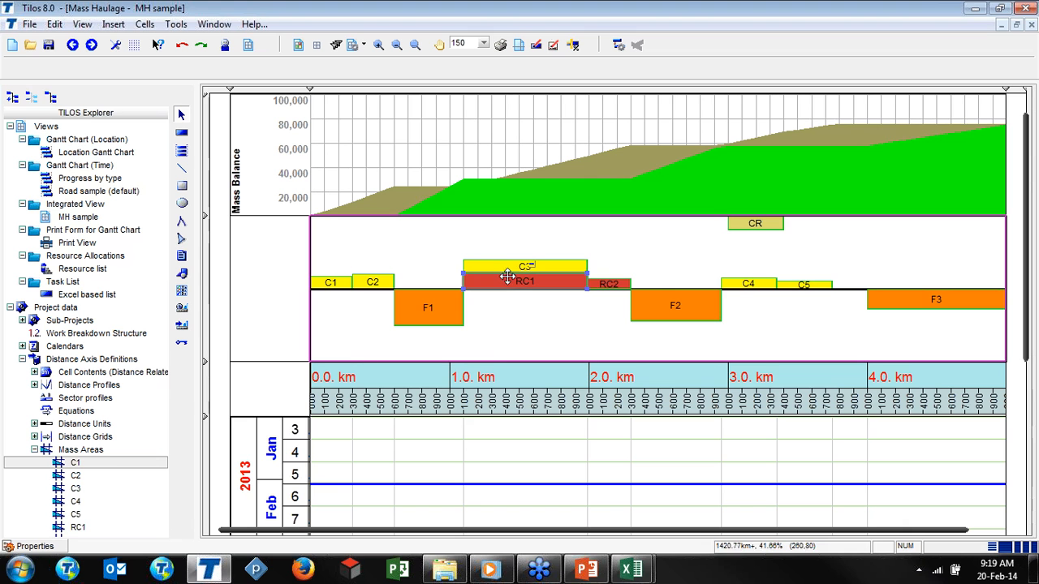
pyautogui.click(506, 268)
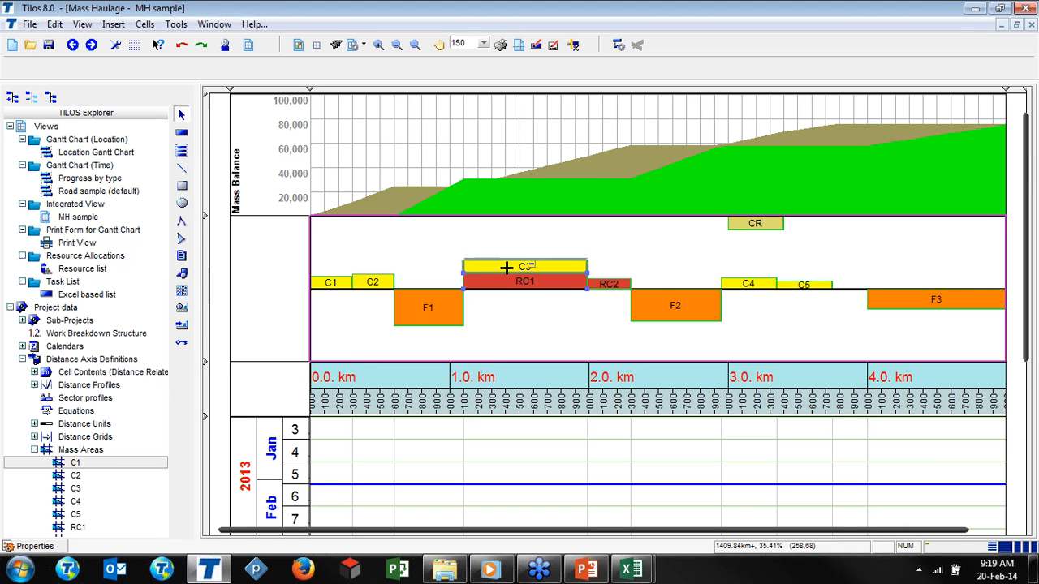
pyautogui.click(507, 280)
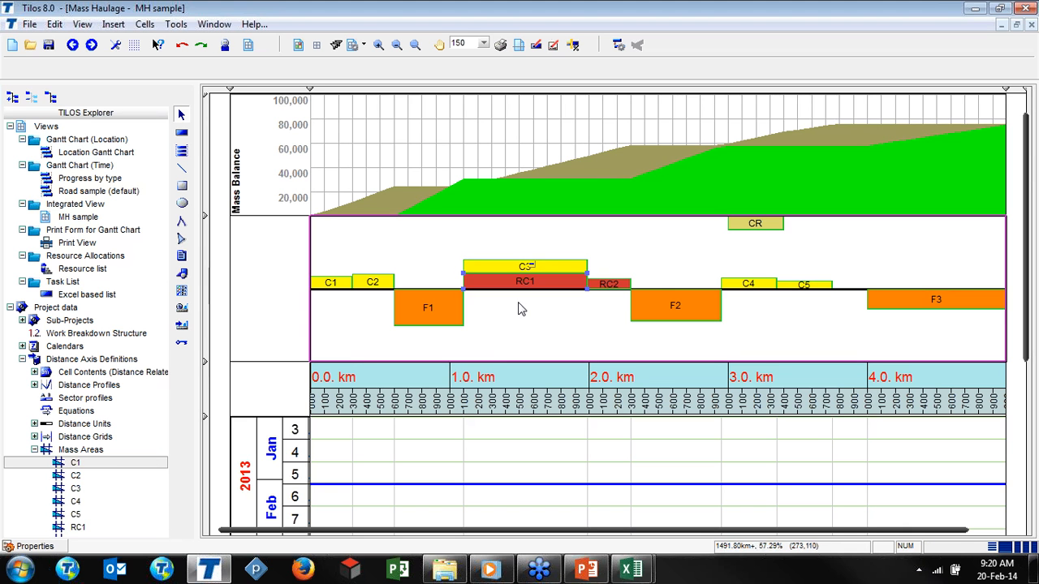
# Step: Dock the object properties pane below the diagram and display the mass area properties of C1
pyautogui.click(60, 549)
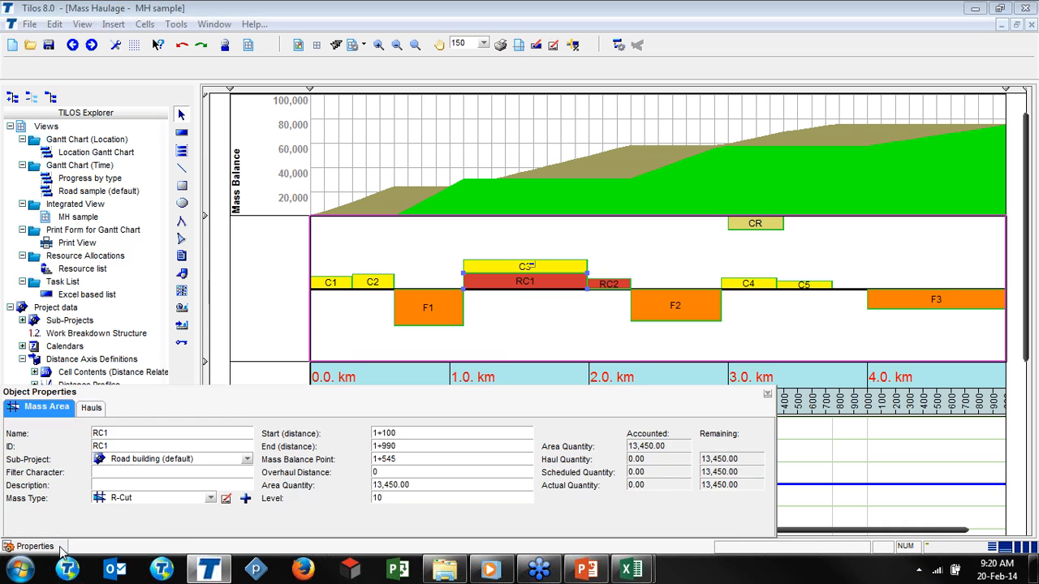
pyautogui.click(767, 395)
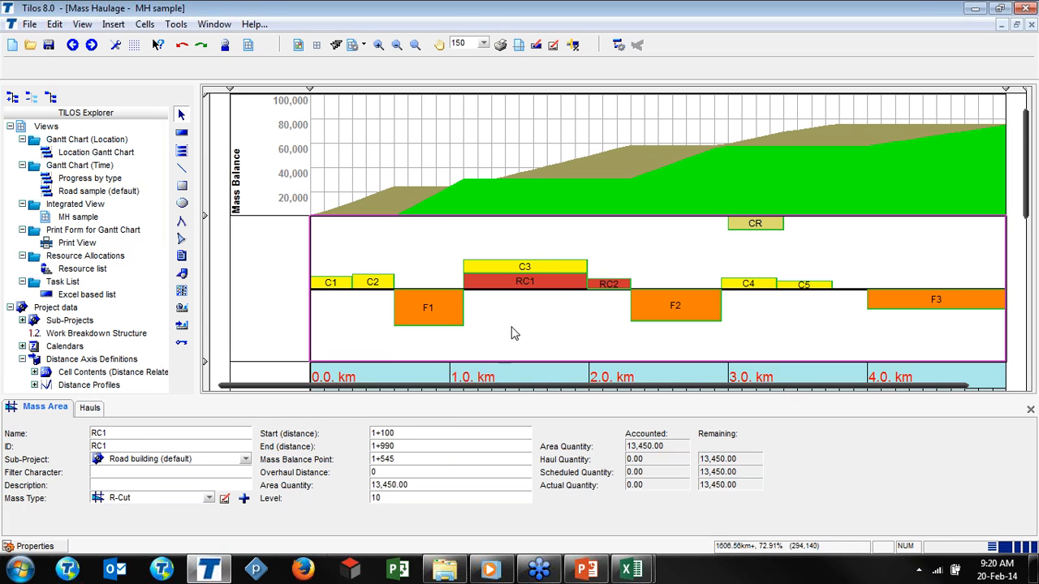
pyautogui.click(514, 331)
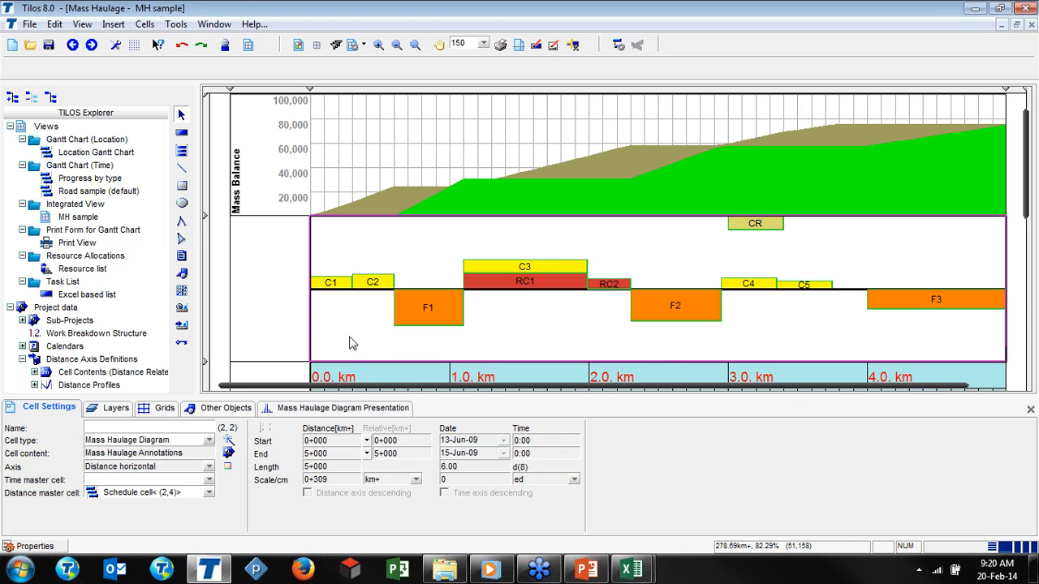
pyautogui.click(331, 282)
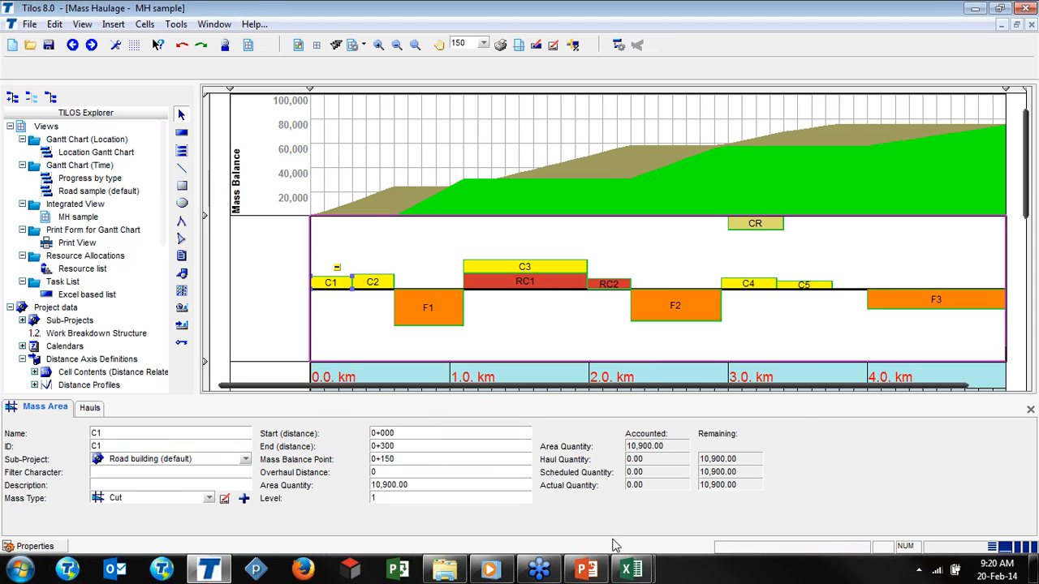
# Step: Move the Mass Haulage Sample workbook beside the C1 properties and compare C1's StartLoc, EndLoc, BalanceLoc and Quantity on the CutFill sheet
pyautogui.moveTo(641, 569)
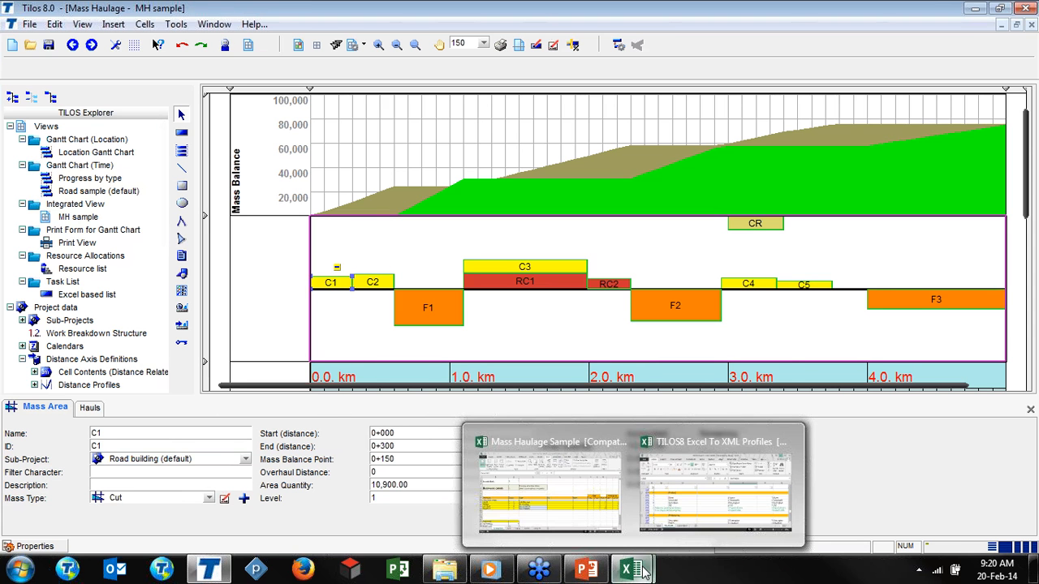
pyautogui.click(580, 496)
pyautogui.click(198, 484)
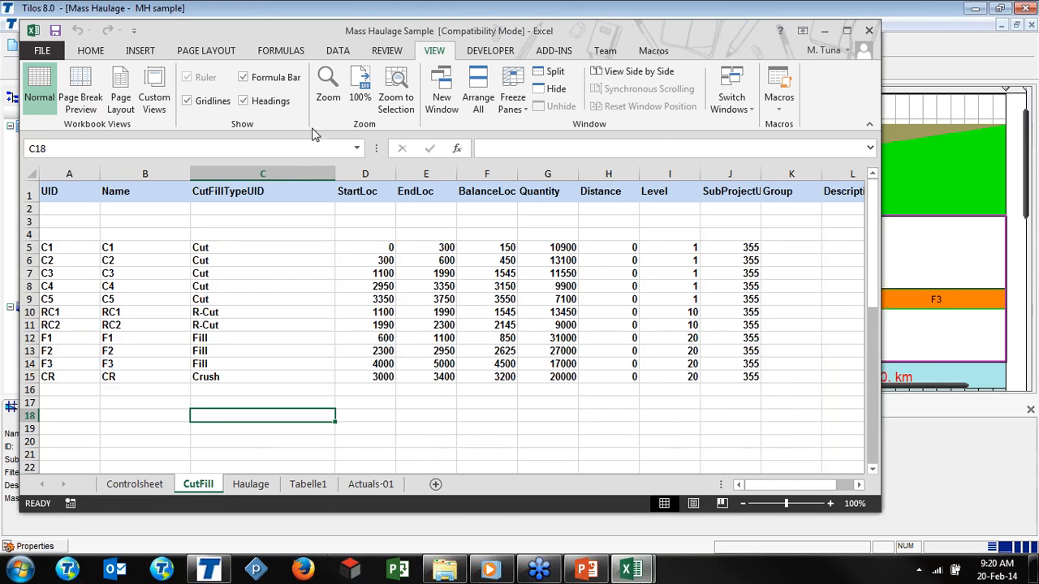
pyautogui.moveTo(348, 31); pyautogui.dragTo(791, 103)
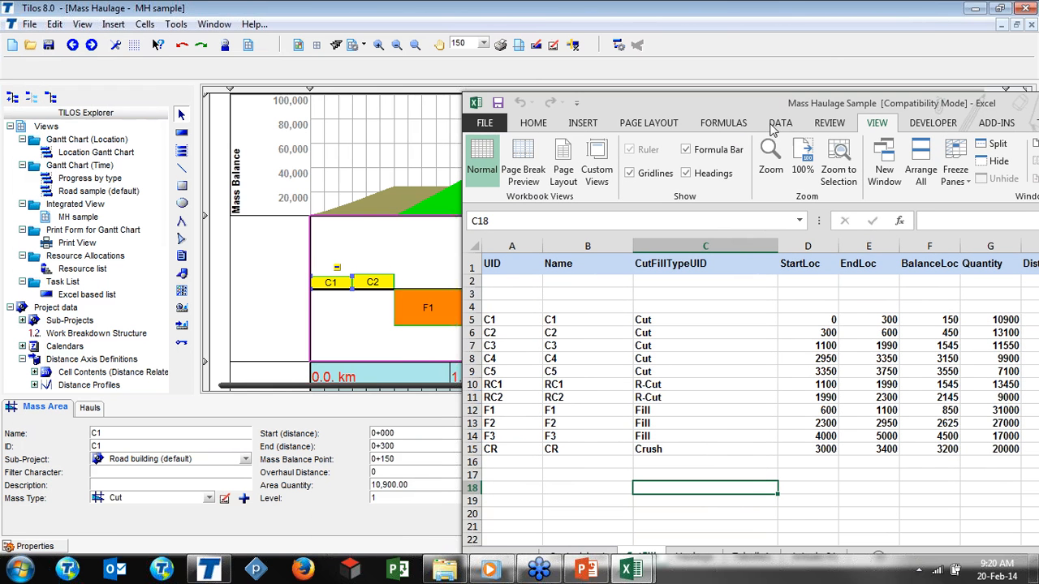
pyautogui.click(854, 319)
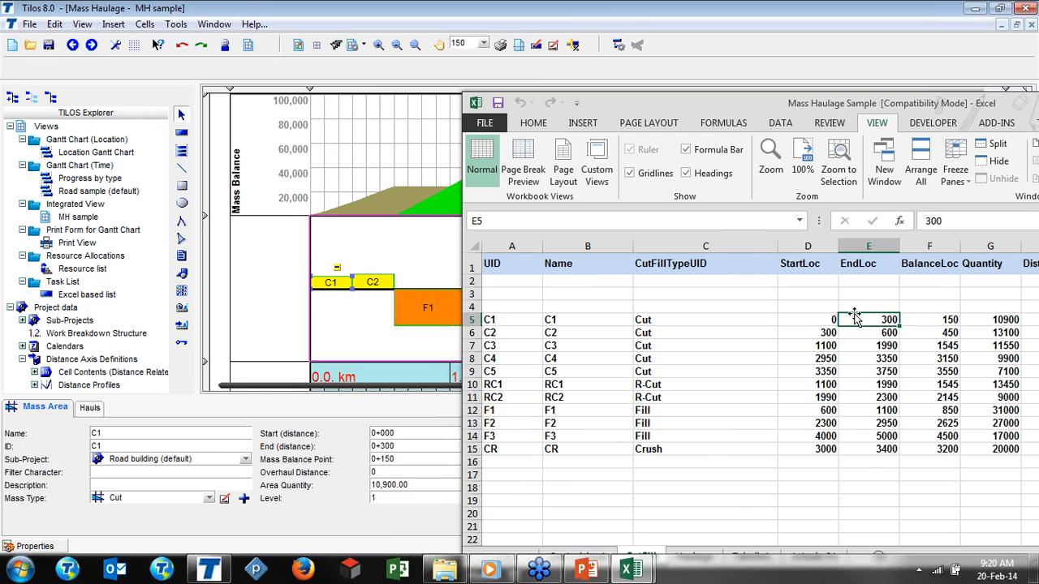
pyautogui.click(831, 319)
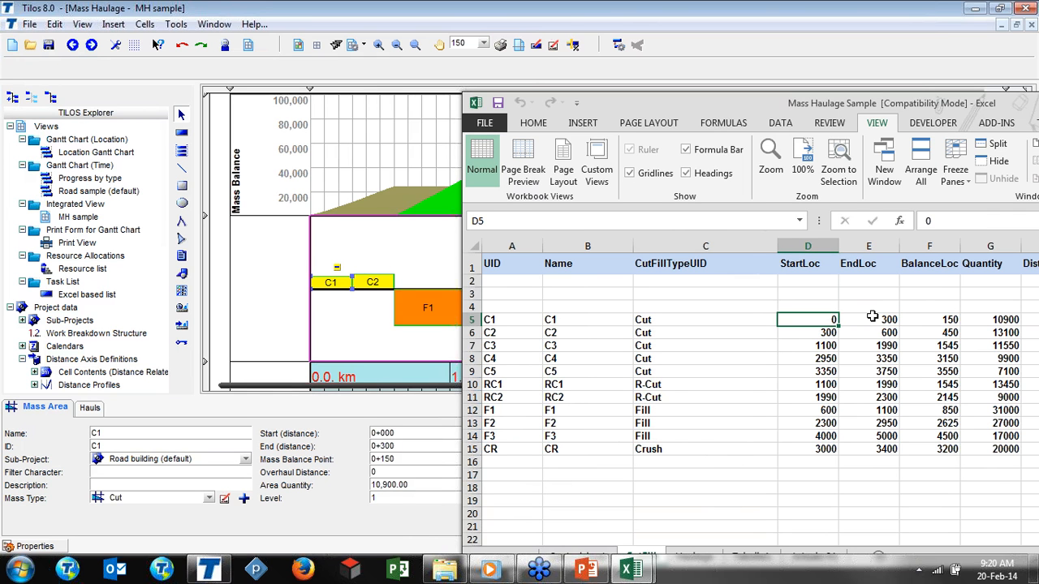
pyautogui.click(871, 317)
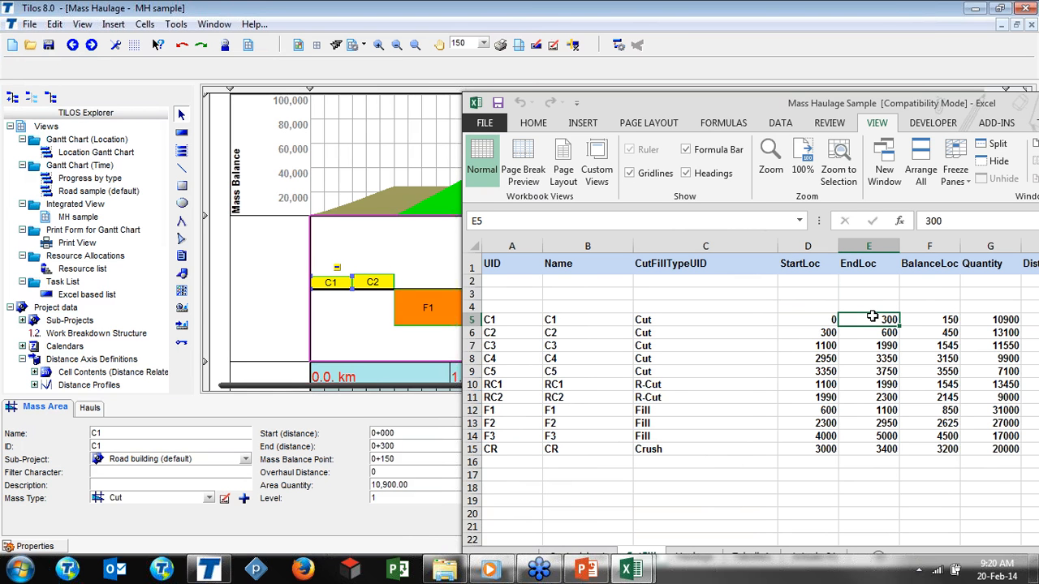
pyautogui.click(928, 317)
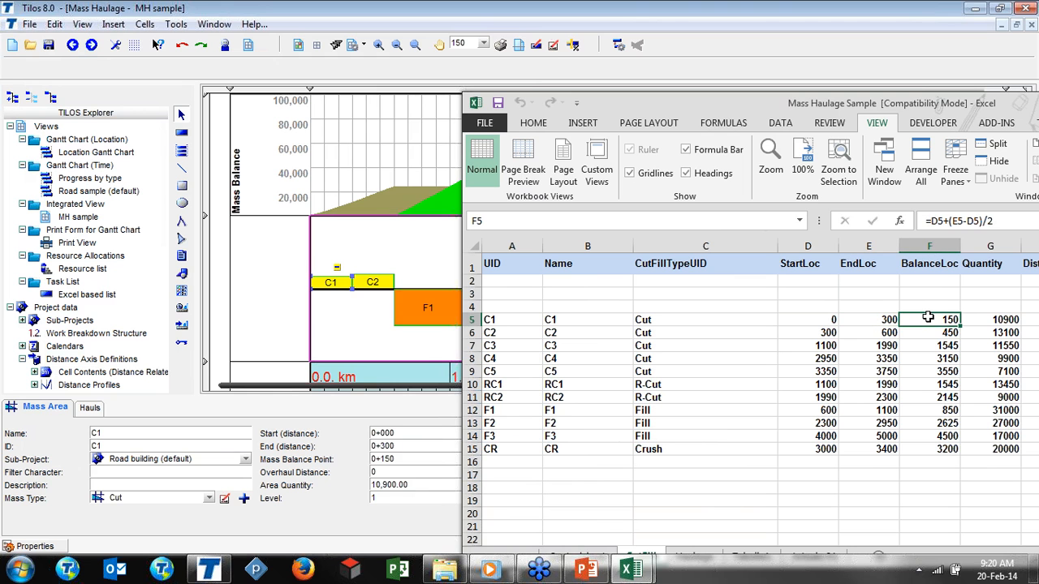
pyautogui.click(1007, 319)
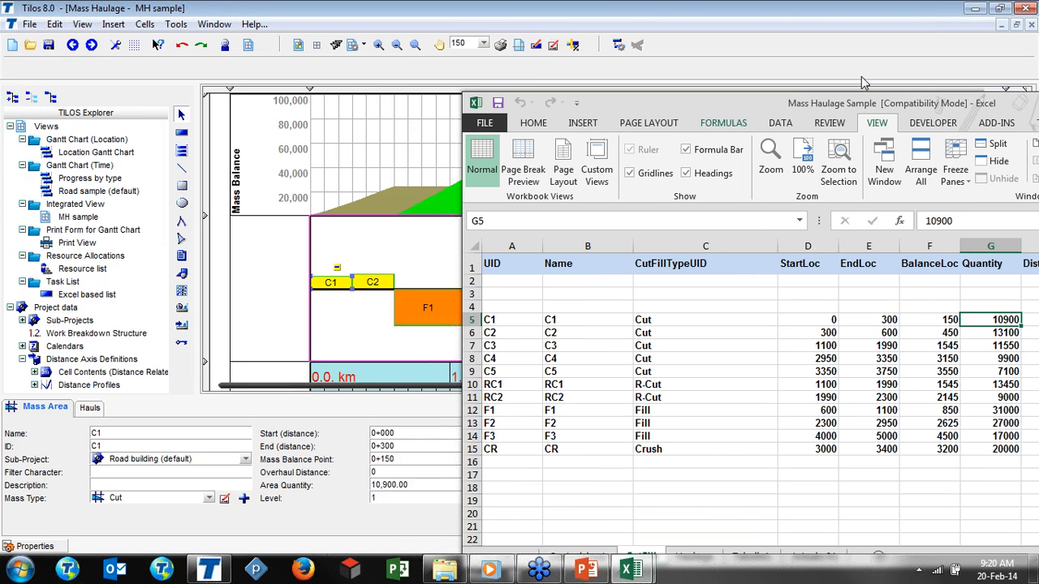
# Step: Return to Tilos and examine the mass area properties of C1 and the crusher area CR
pyautogui.click(410, 438)
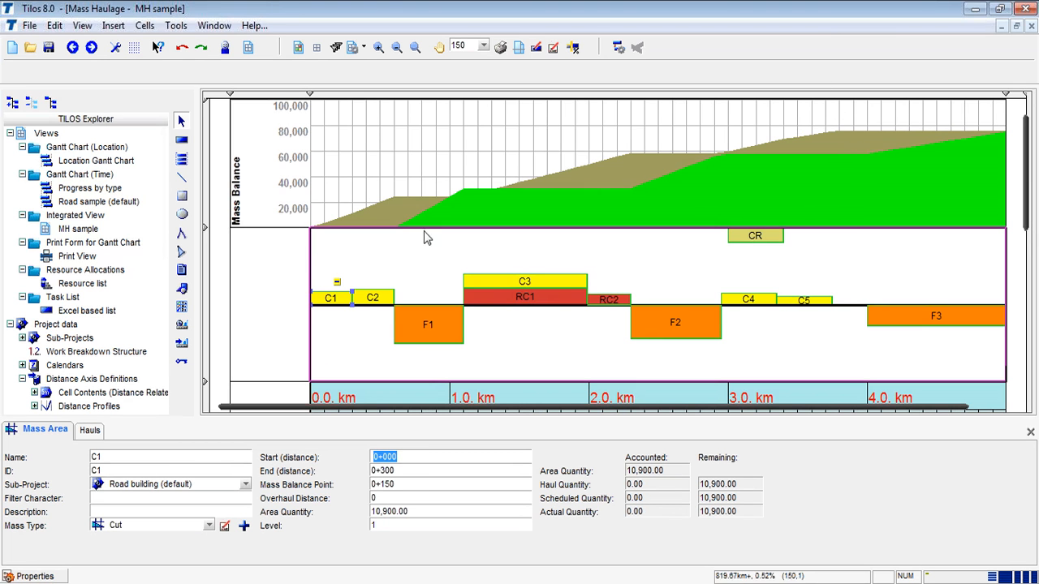
pyautogui.click(383, 271)
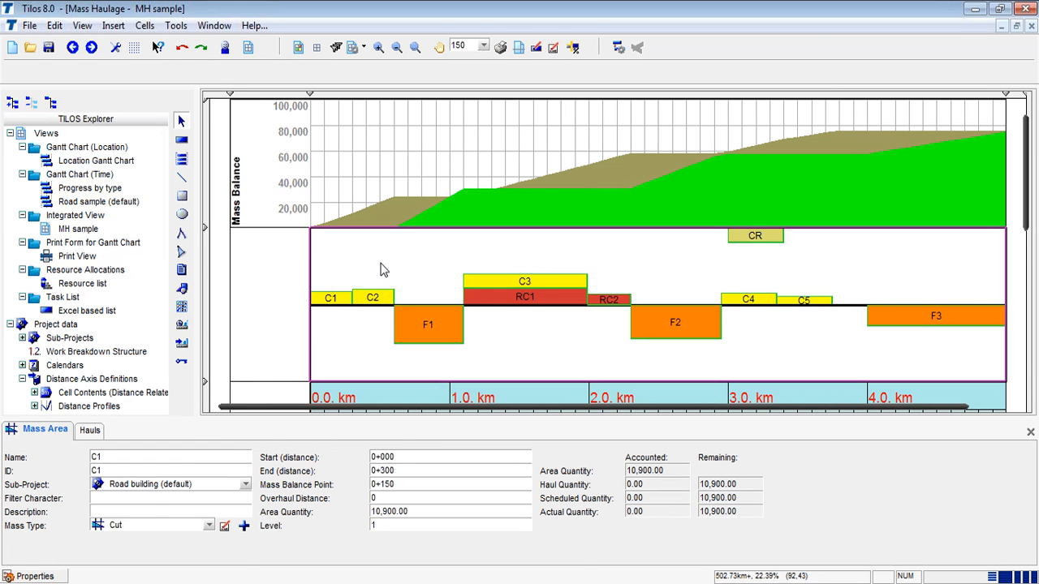
pyautogui.click(329, 297)
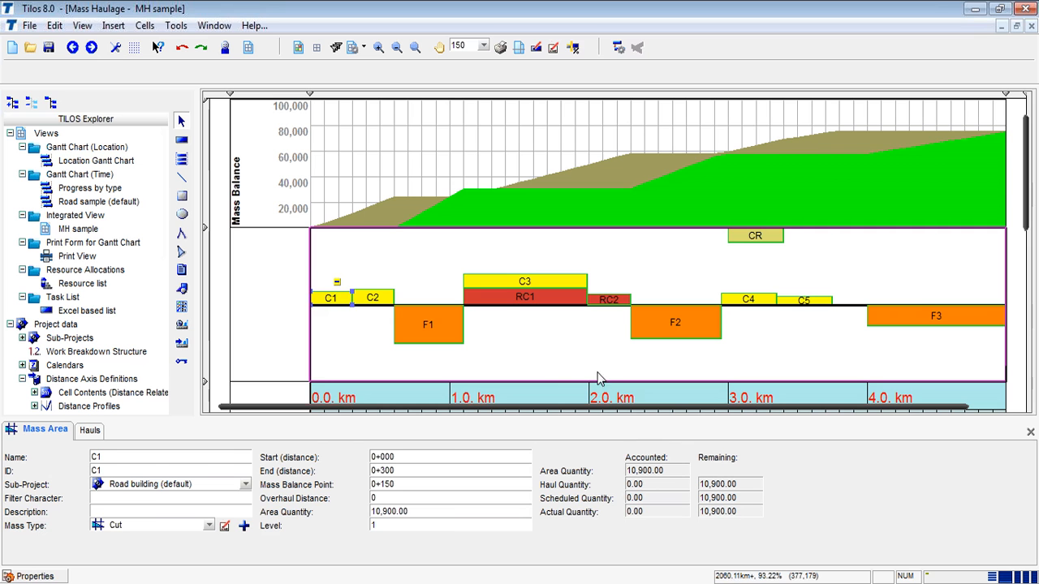
pyautogui.click(748, 240)
pyautogui.click(750, 242)
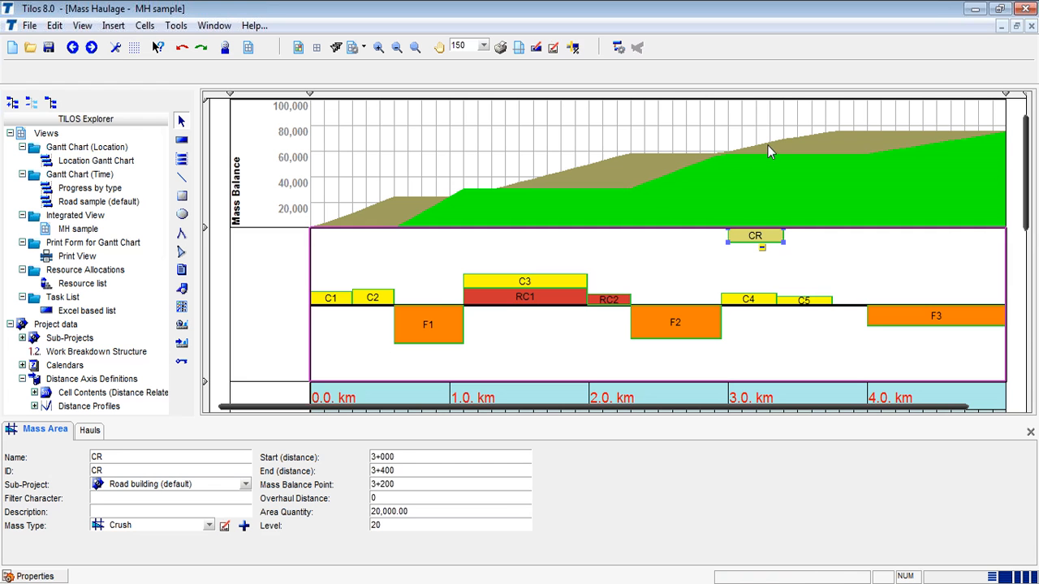
# Step: Compare the mass type and level settings of the areas C3, RC1, F2 and CR
pyautogui.click(499, 281)
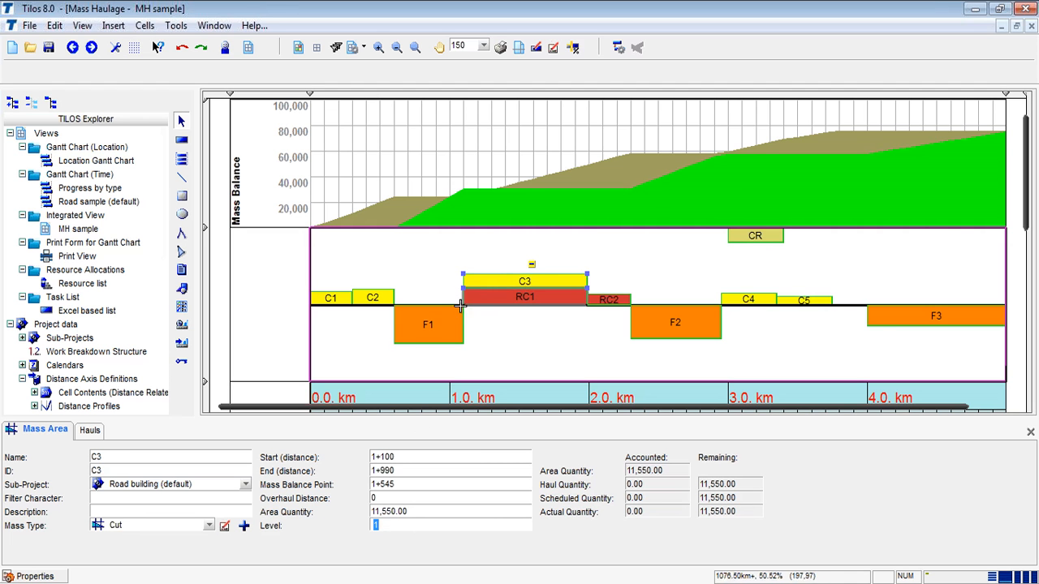
pyautogui.click(516, 300)
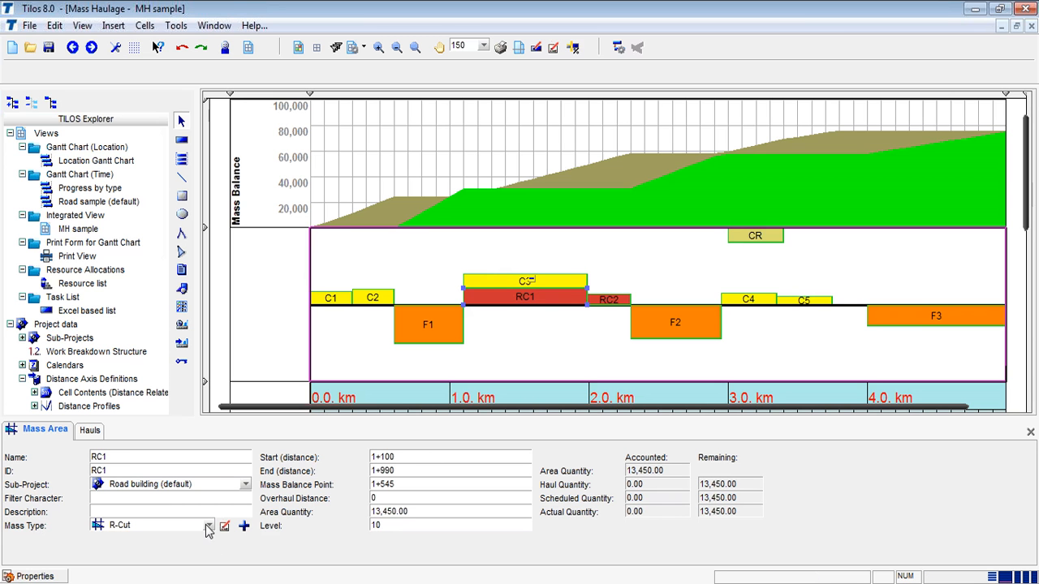
pyautogui.doubleClick(376, 514)
pyautogui.press('Tab')
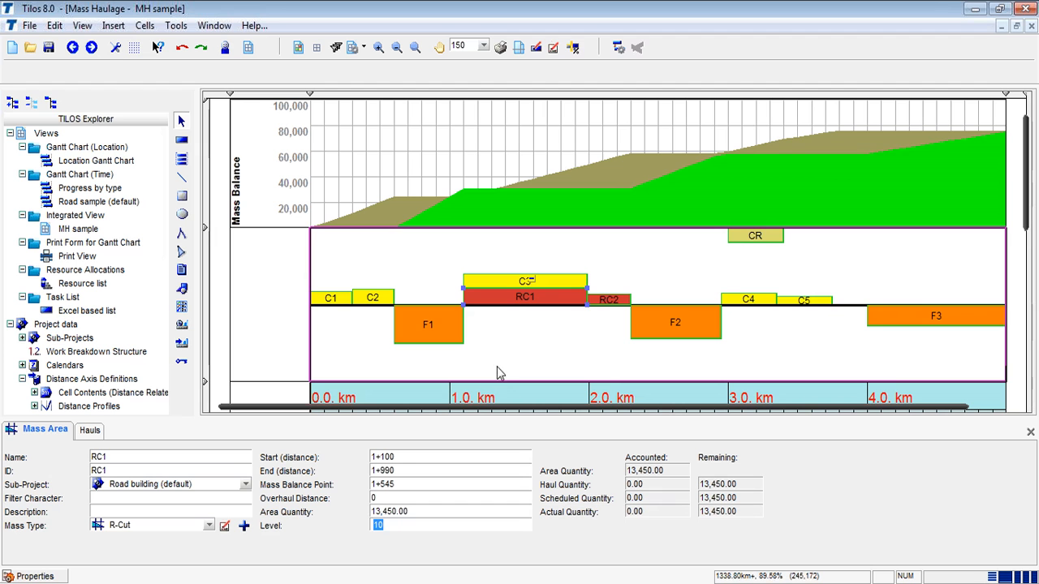
pyautogui.click(649, 320)
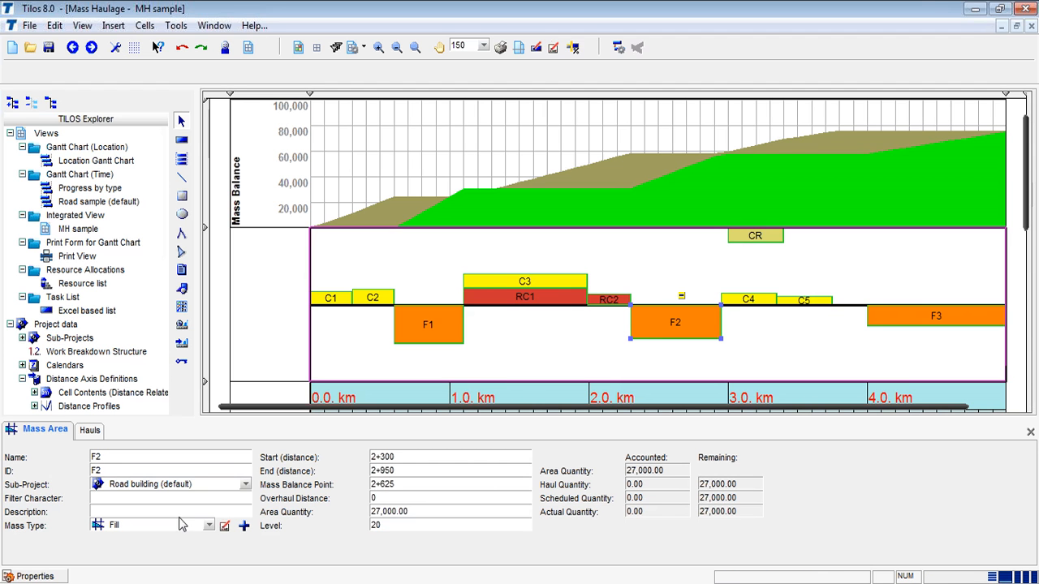
pyautogui.click(740, 241)
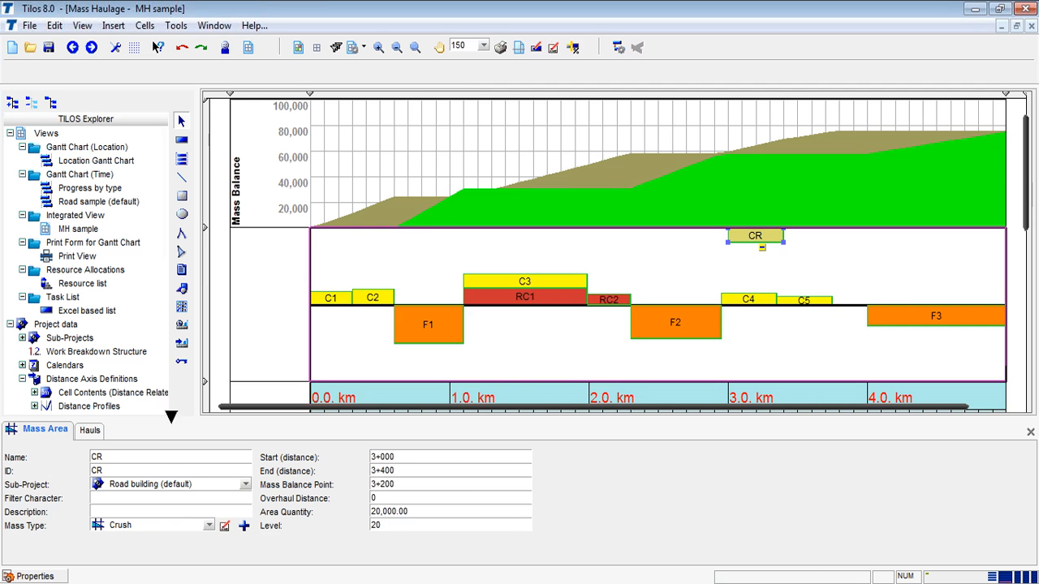
# Step: Open the Mass Types table under Other Libraries in the TILOS Explorer
pyautogui.scroll(-5, 149, 344)
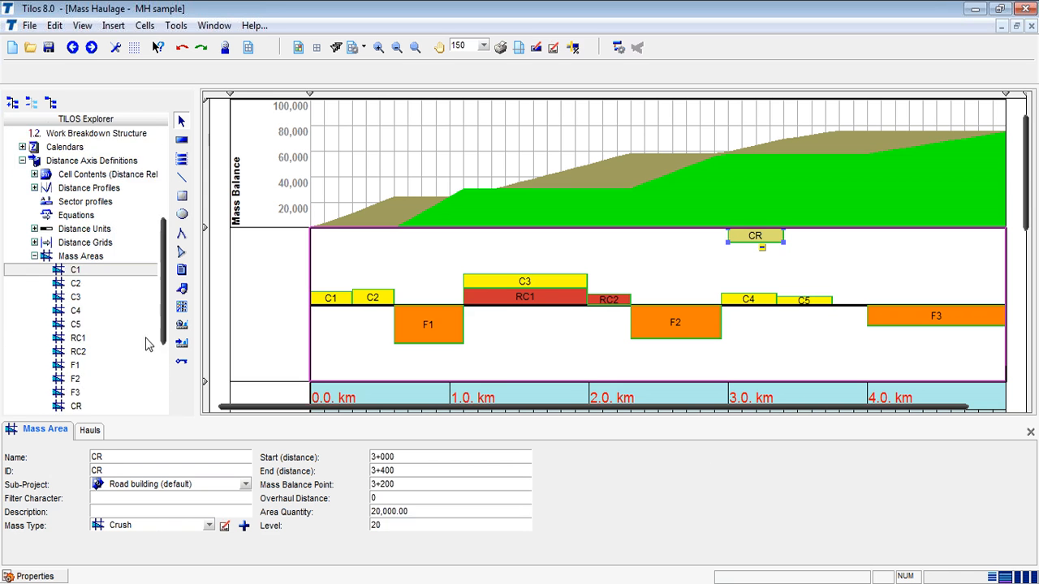
pyautogui.scroll(-2, 153, 361)
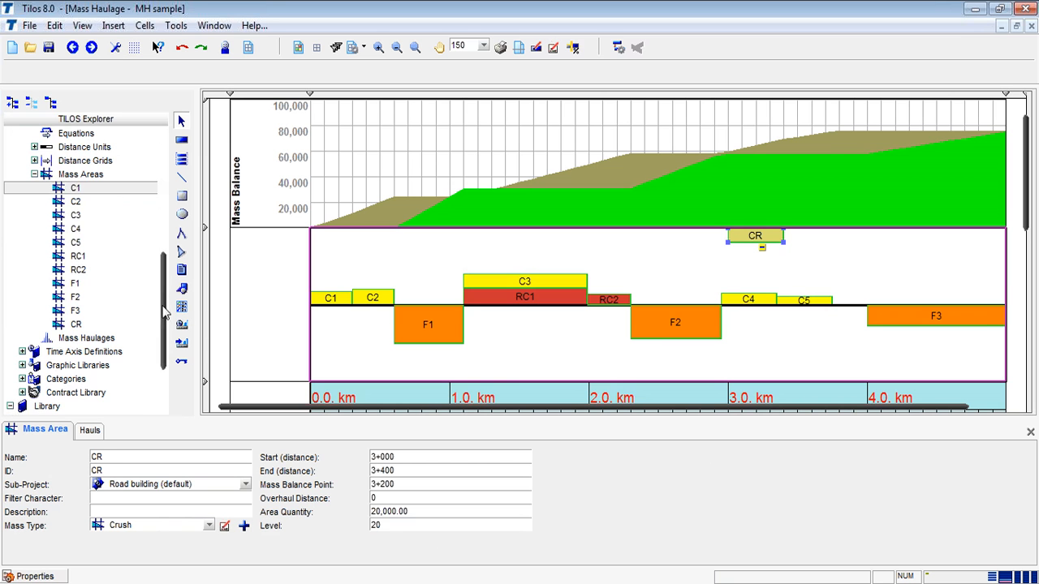
pyautogui.moveTo(162, 311); pyautogui.dragTo(143, 352)
pyautogui.click(22, 269)
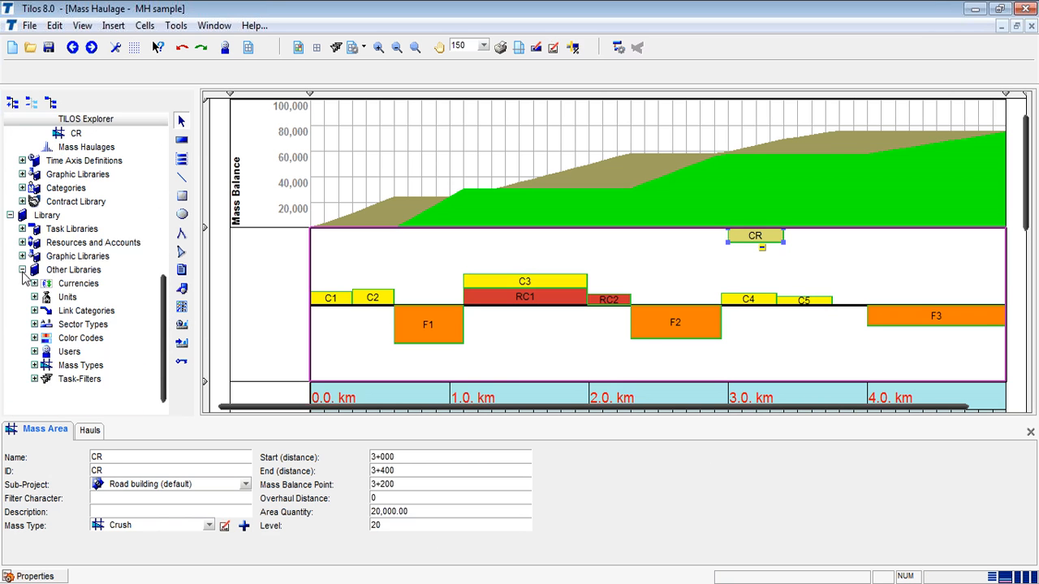
pyautogui.click(34, 365)
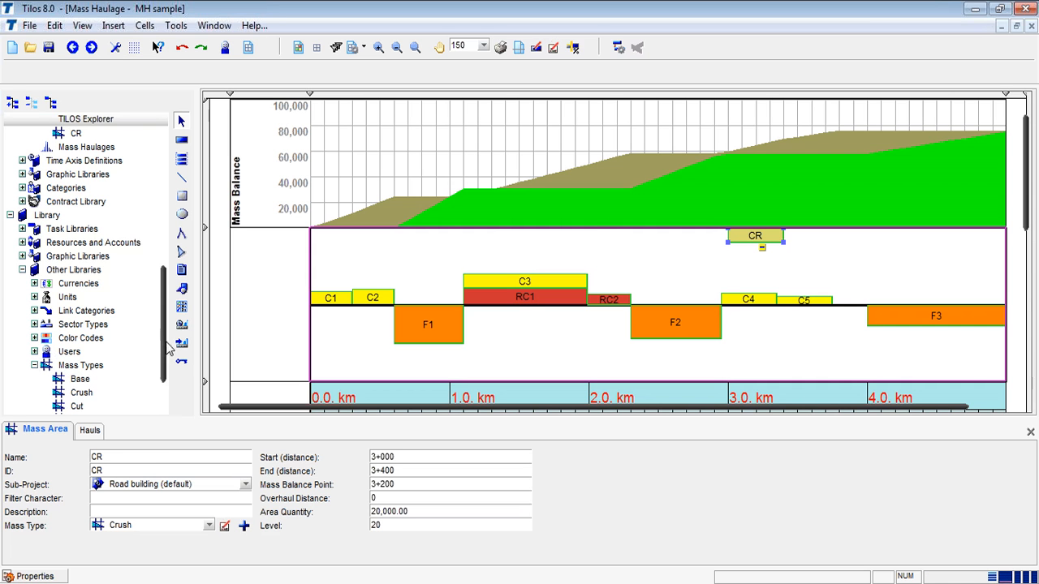
pyautogui.moveTo(163, 341); pyautogui.dragTo(171, 373)
pyautogui.click(80, 314)
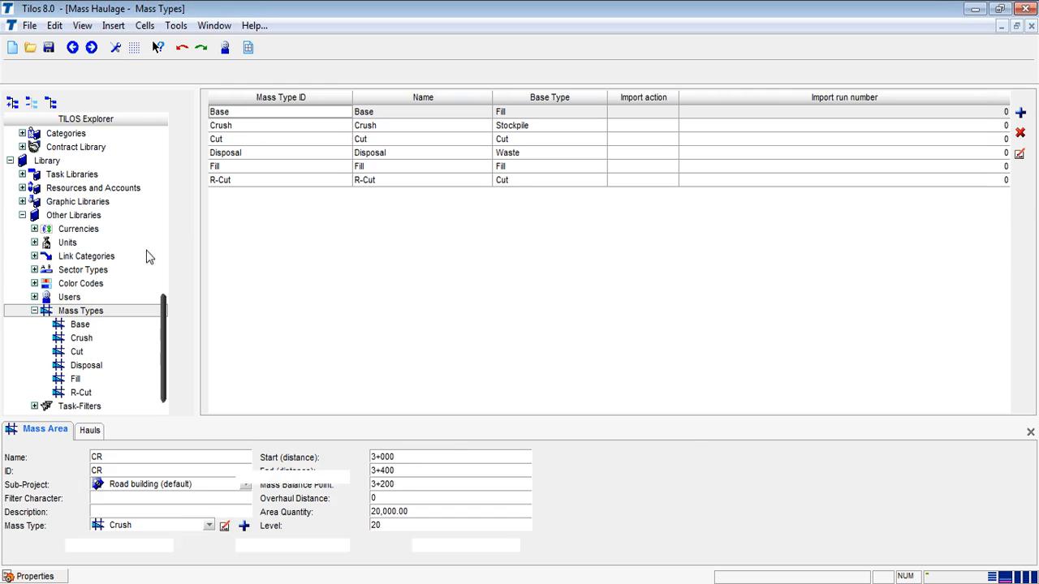
# Step: Examine the Base, Crush and Cut mass type definitions and the base type options offered for Cut
pyautogui.click(253, 115)
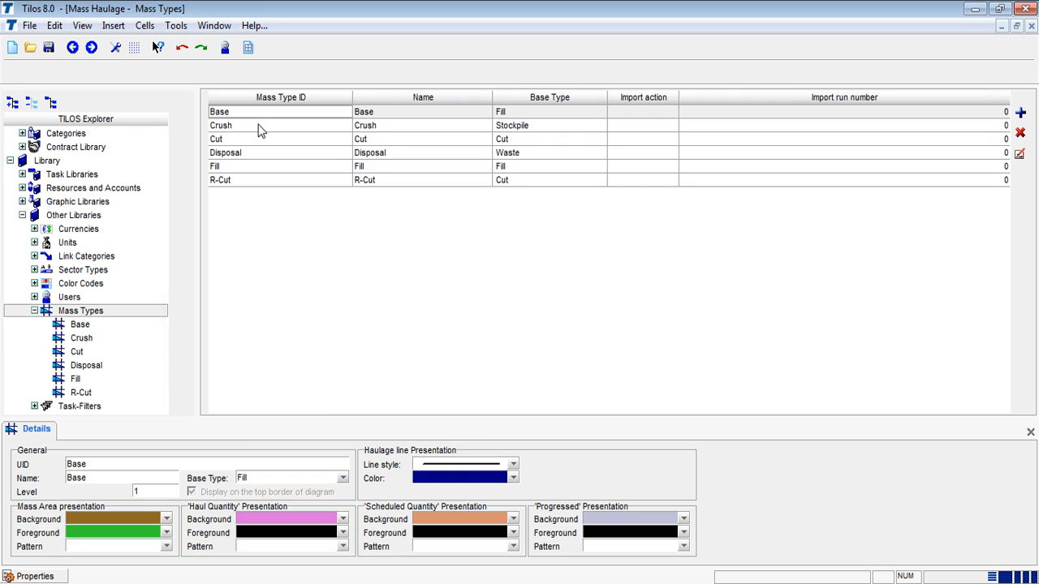
pyautogui.click(258, 124)
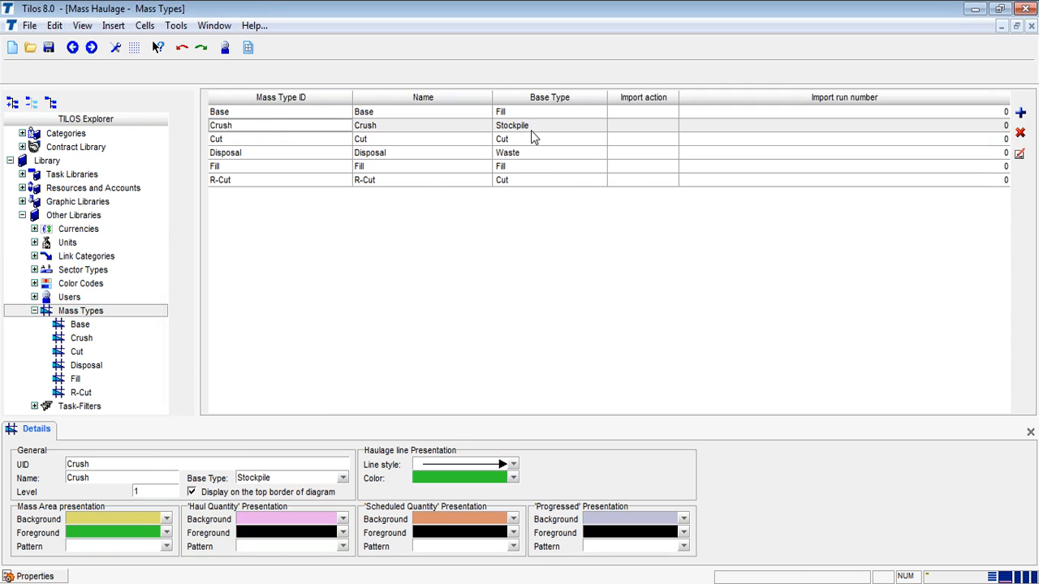
pyautogui.click(375, 128)
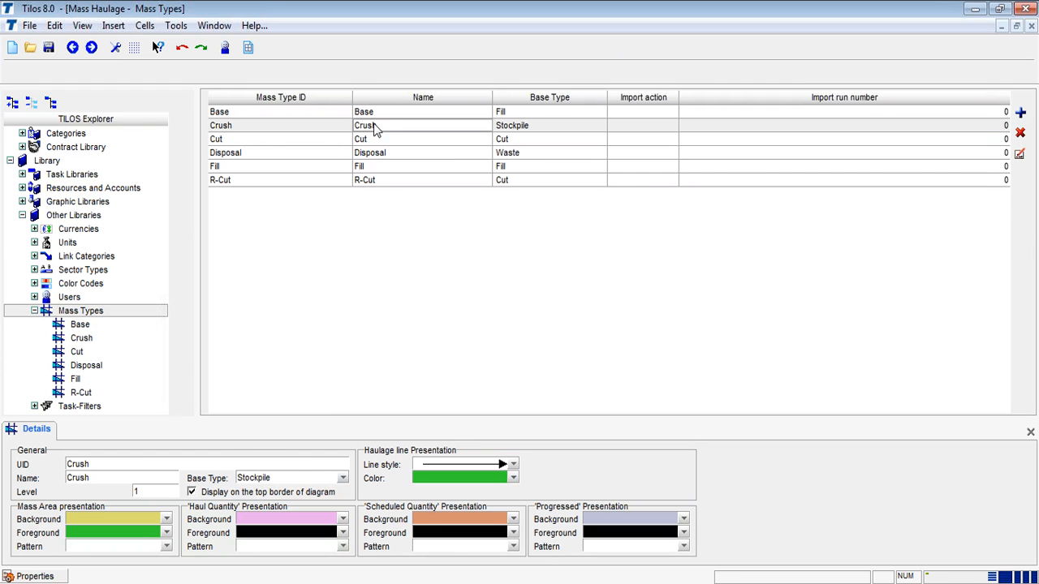
pyautogui.click(321, 142)
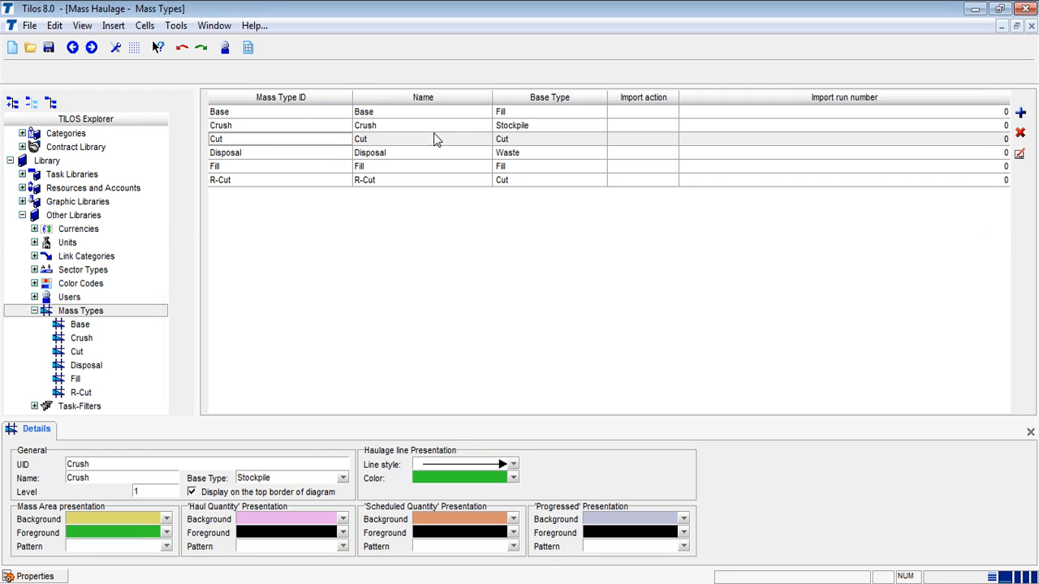
pyautogui.click(520, 145)
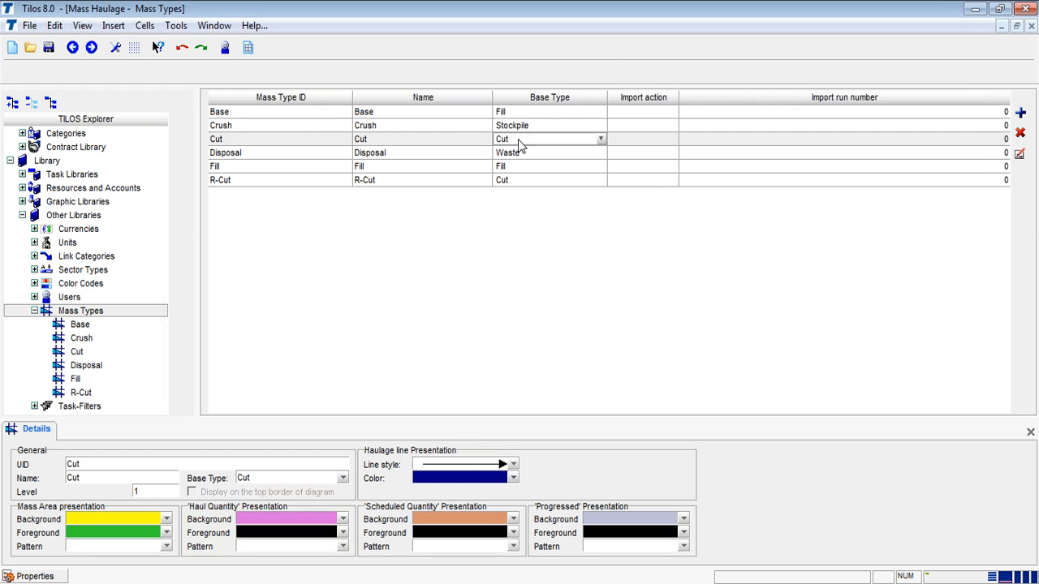
pyautogui.click(601, 141)
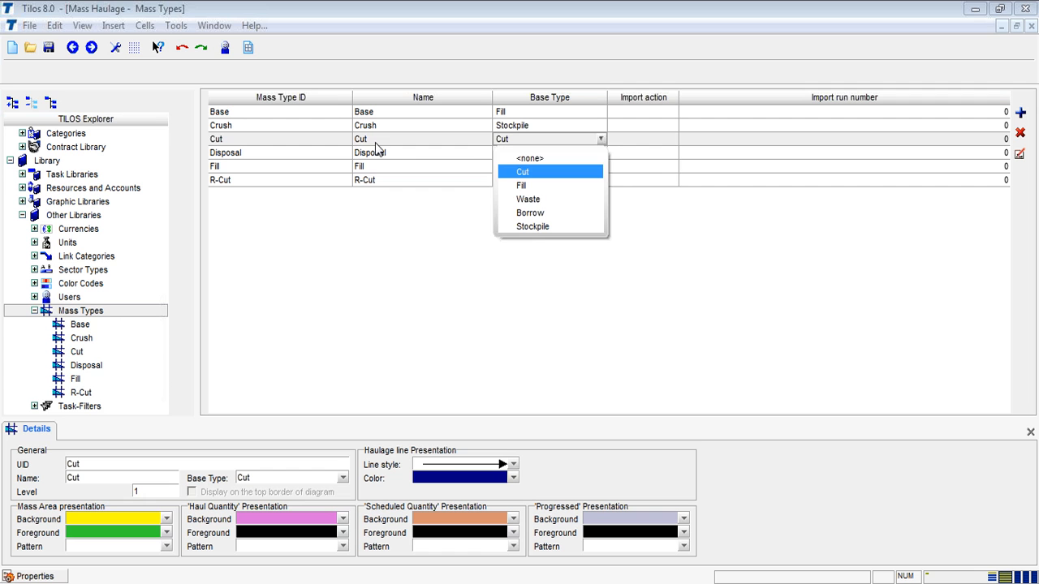
pyautogui.click(548, 125)
pyautogui.click(571, 125)
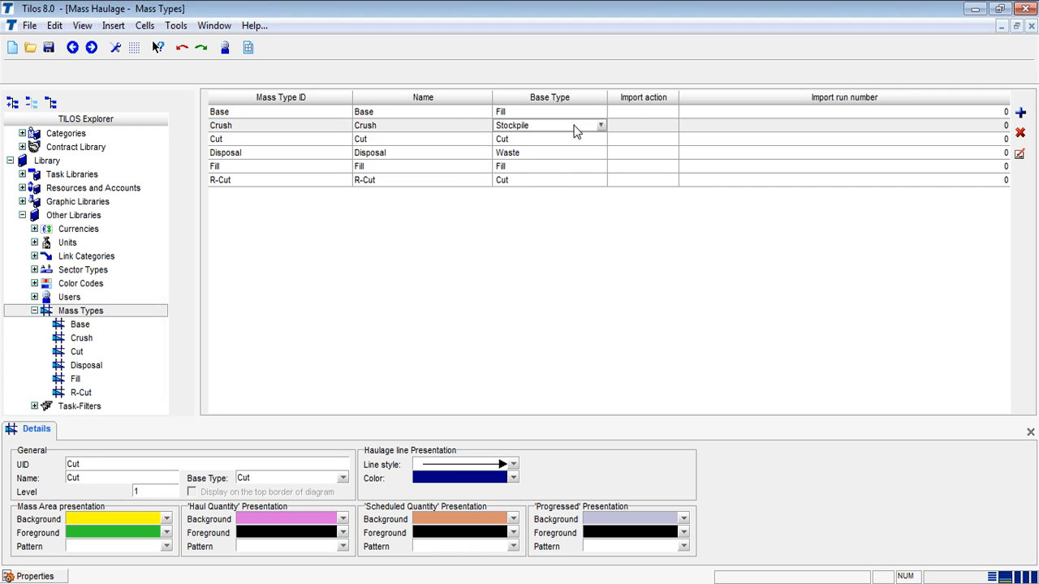
pyautogui.click(372, 132)
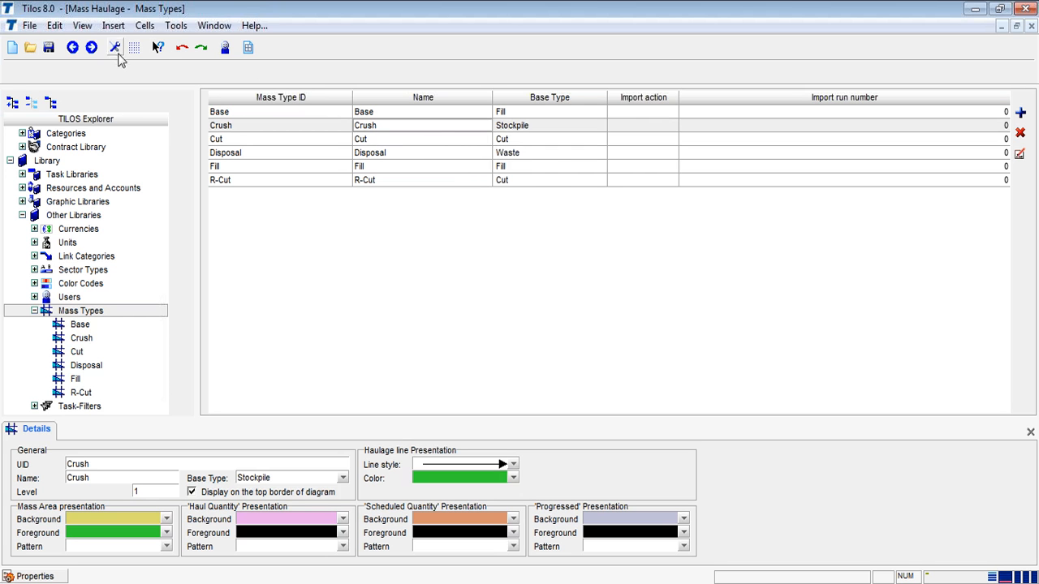
# Step: Return to the MH sample view and display value tables for All Cut and All Fill in the Mass Balance histogram
pyautogui.click(74, 48)
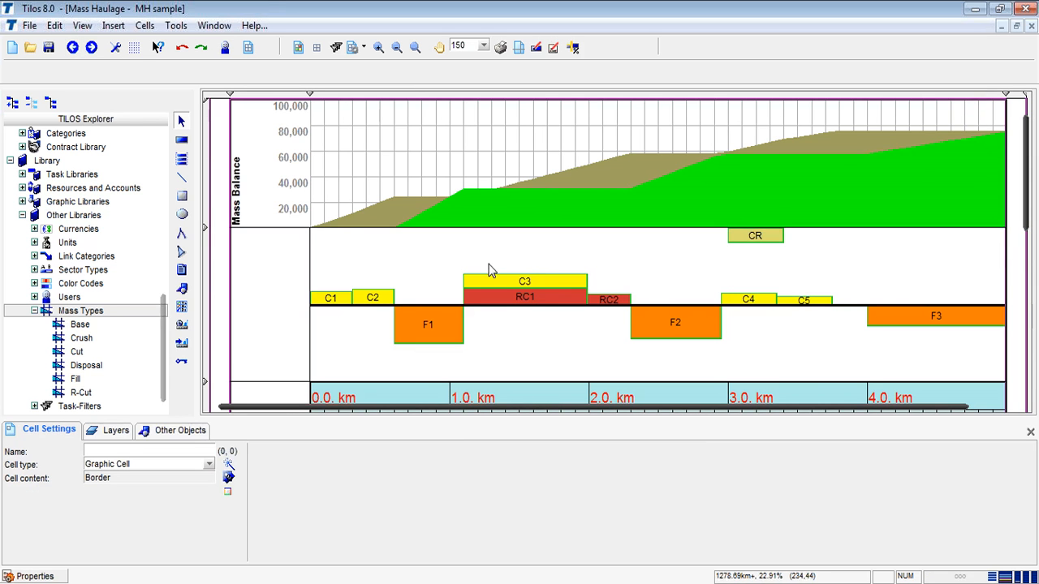
pyautogui.click(750, 235)
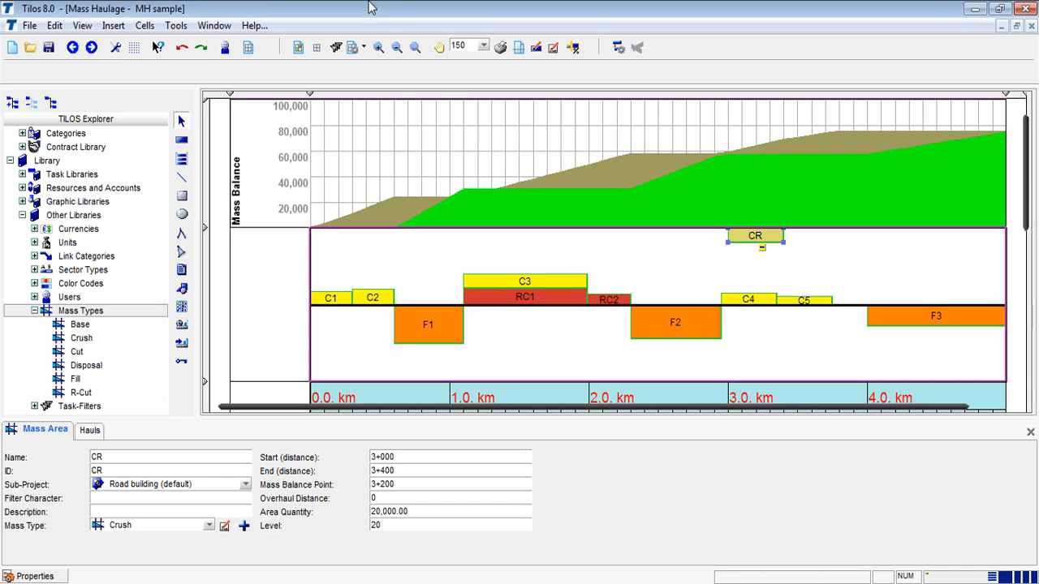
pyautogui.click(397, 134)
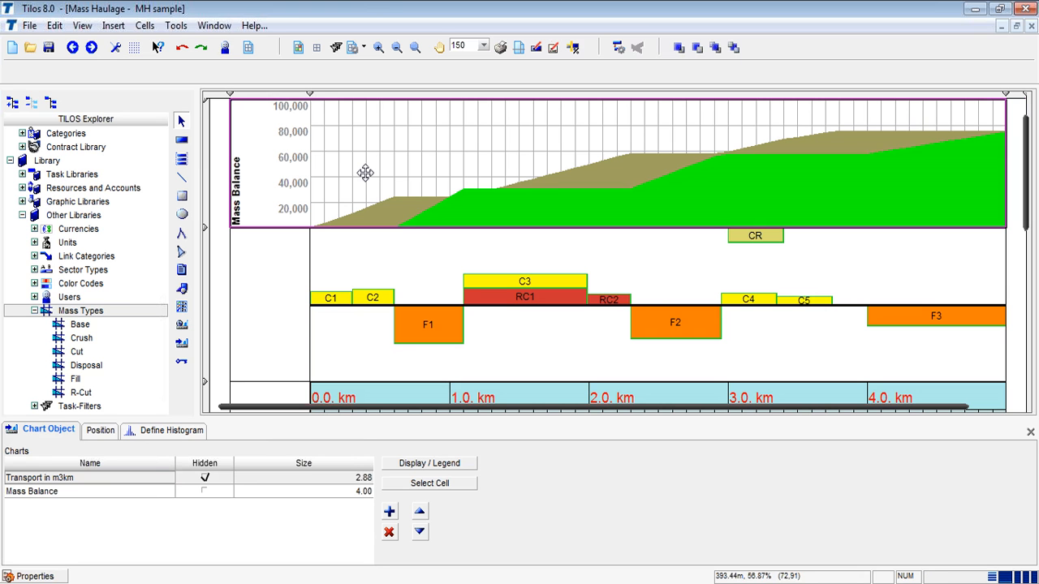
pyautogui.click(169, 436)
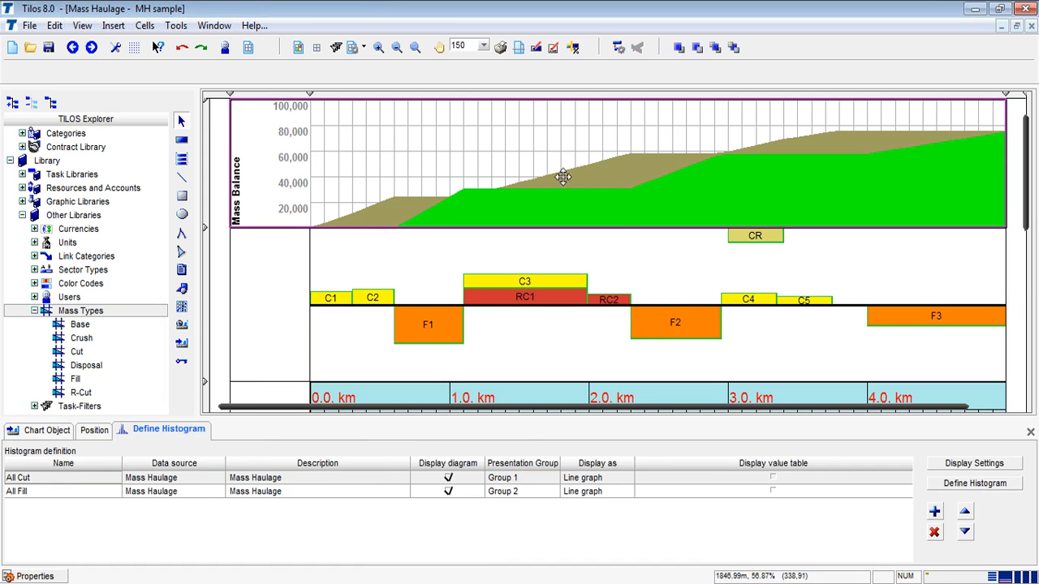
pyautogui.click(774, 478)
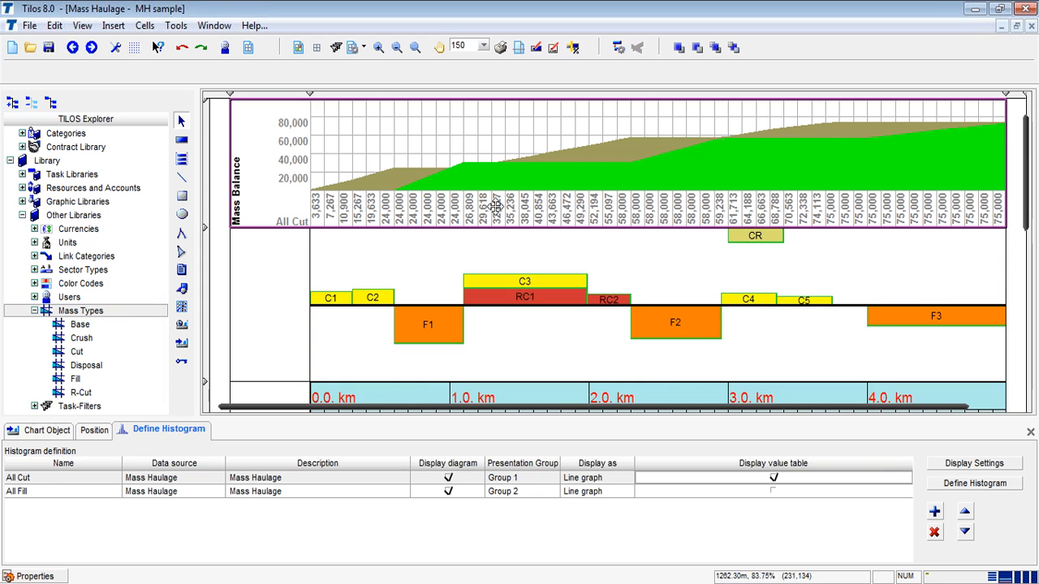
pyautogui.click(774, 491)
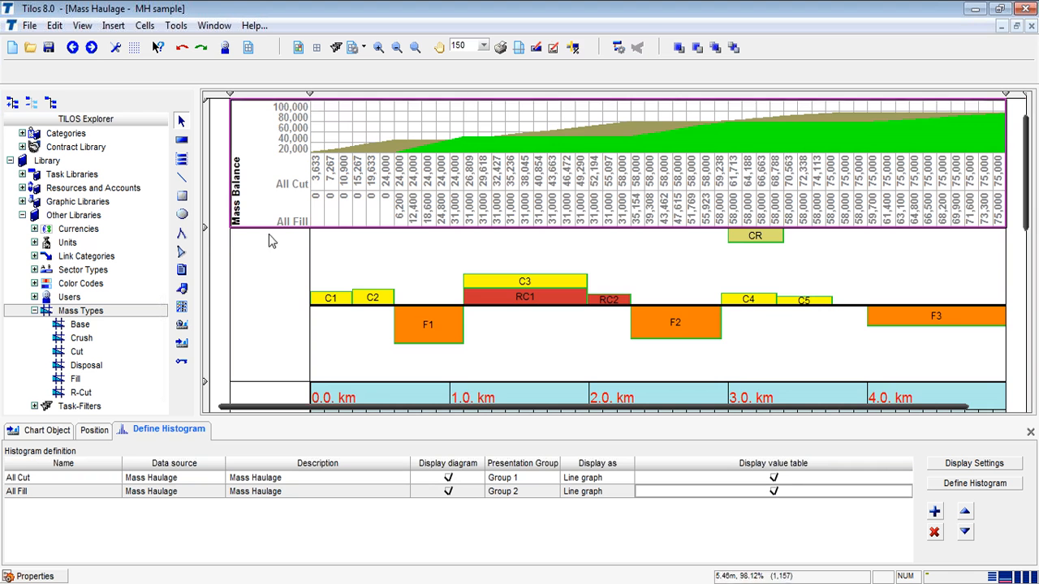
# Step: Increase the height of the Mass Balance chart cell and show its value table text in line color
pyautogui.moveTo(210, 228); pyautogui.dragTo(211, 311)
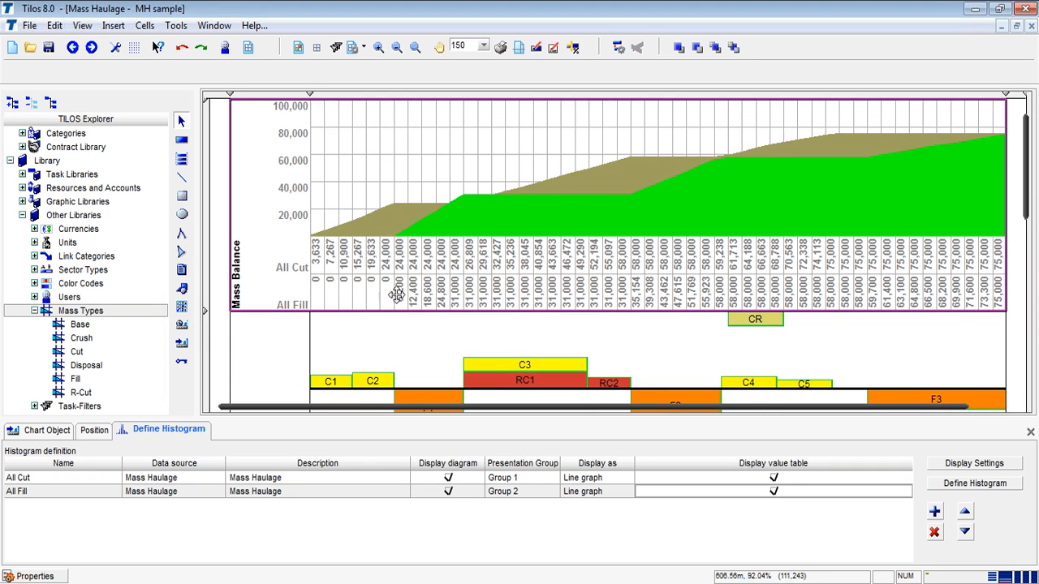
pyautogui.click(963, 464)
pyautogui.click(636, 374)
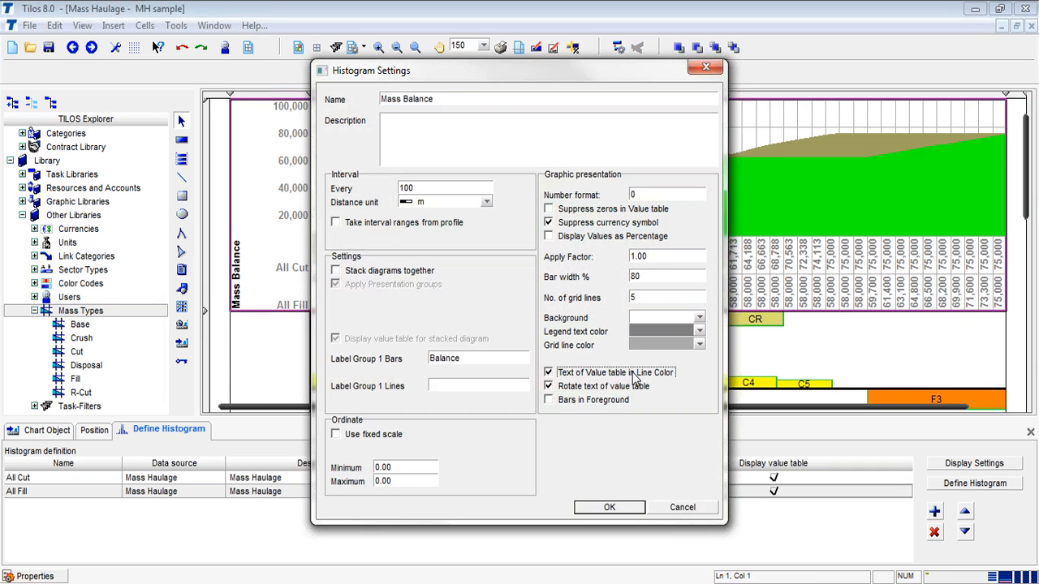
pyautogui.click(633, 510)
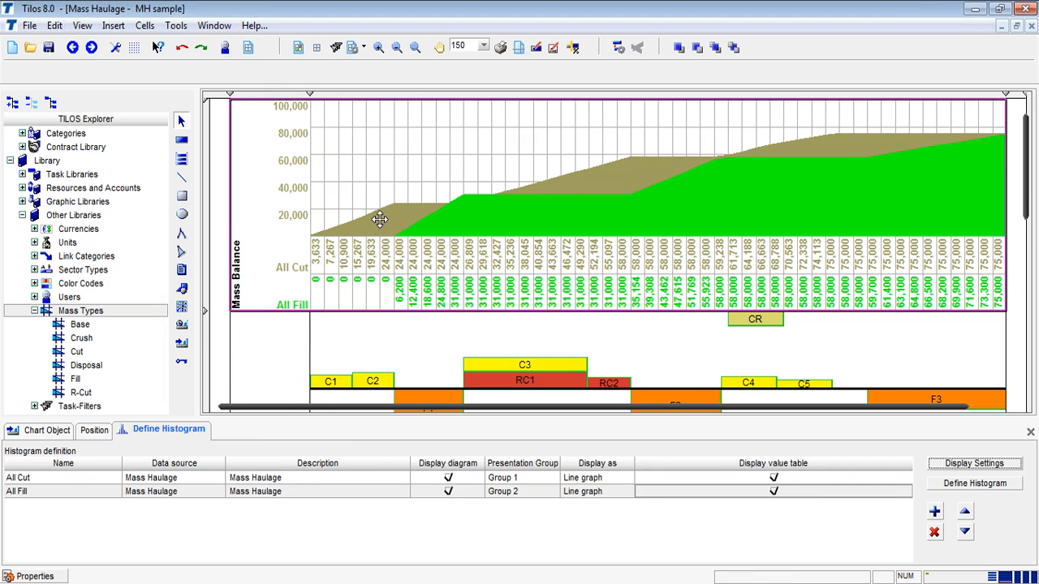
# Step: Set the foreground color of the All Cut diagram line to red
pyautogui.doubleClick(297, 480)
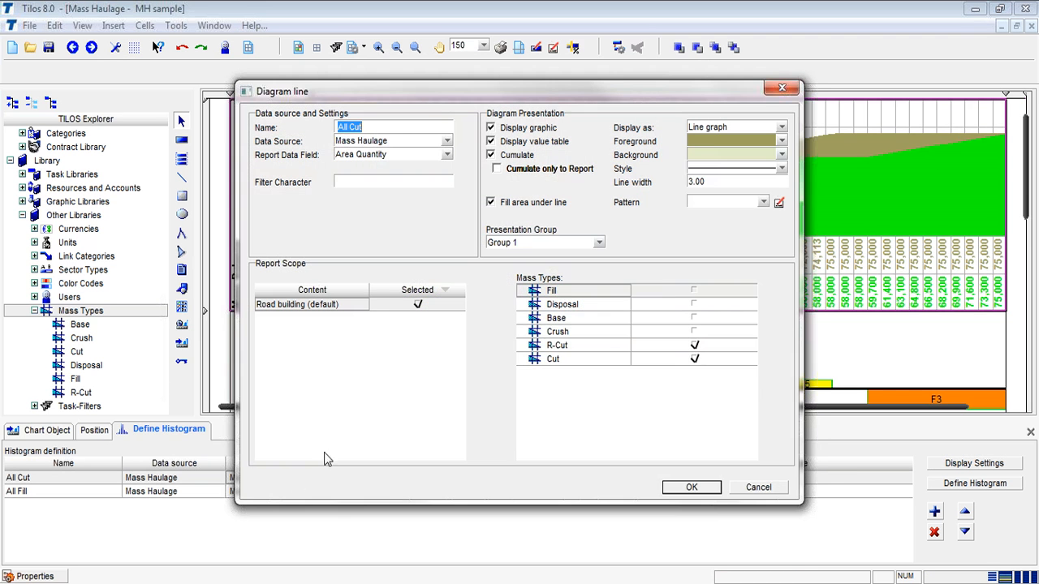
pyautogui.click(763, 141)
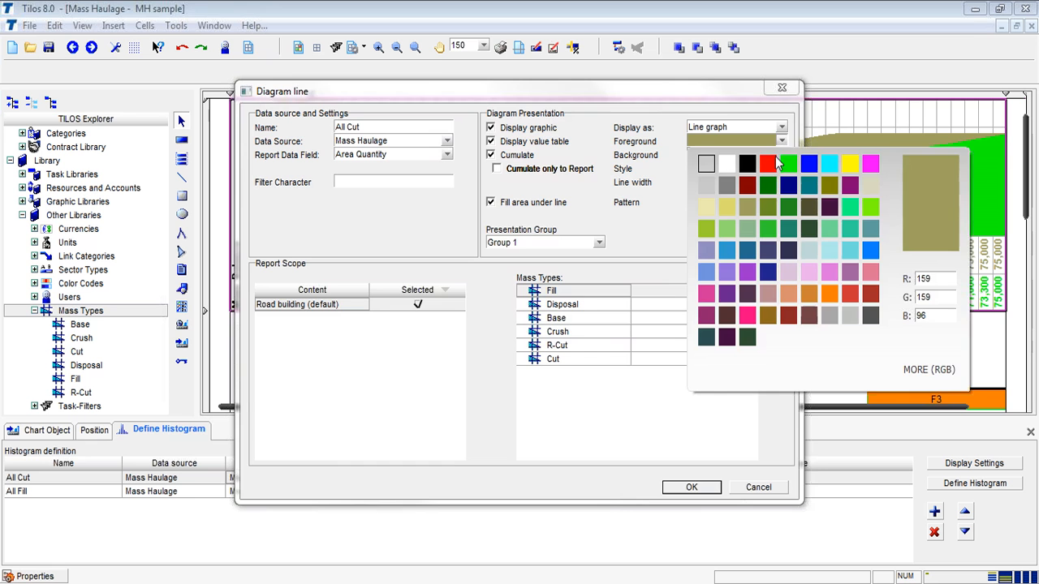
pyautogui.click(758, 210)
pyautogui.click(705, 487)
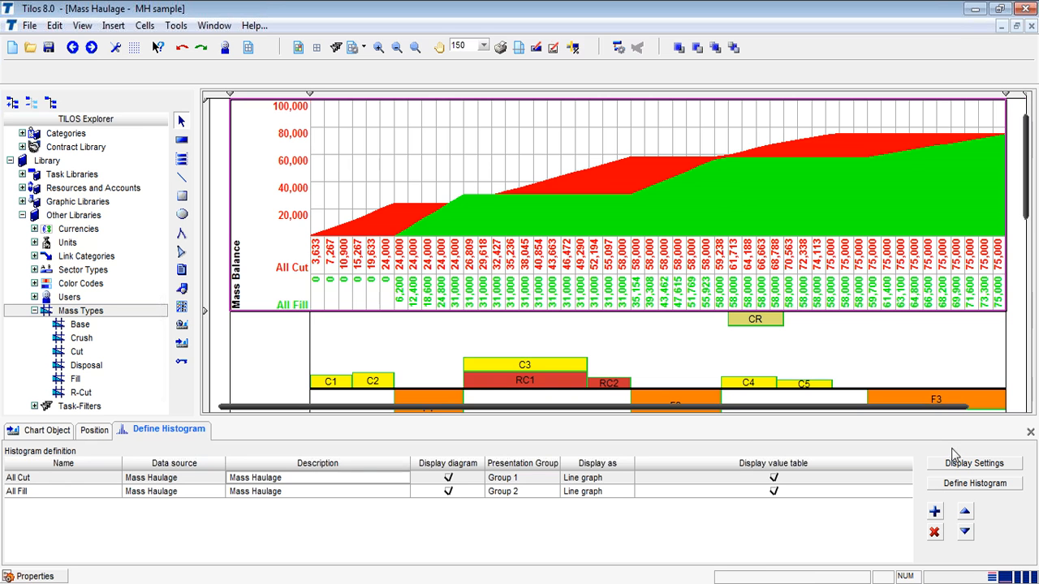
# Step: Stack the Mass Balance diagrams together as Balance Groups and hide the separate All Cut and All Fill value tables
pyautogui.click(964, 468)
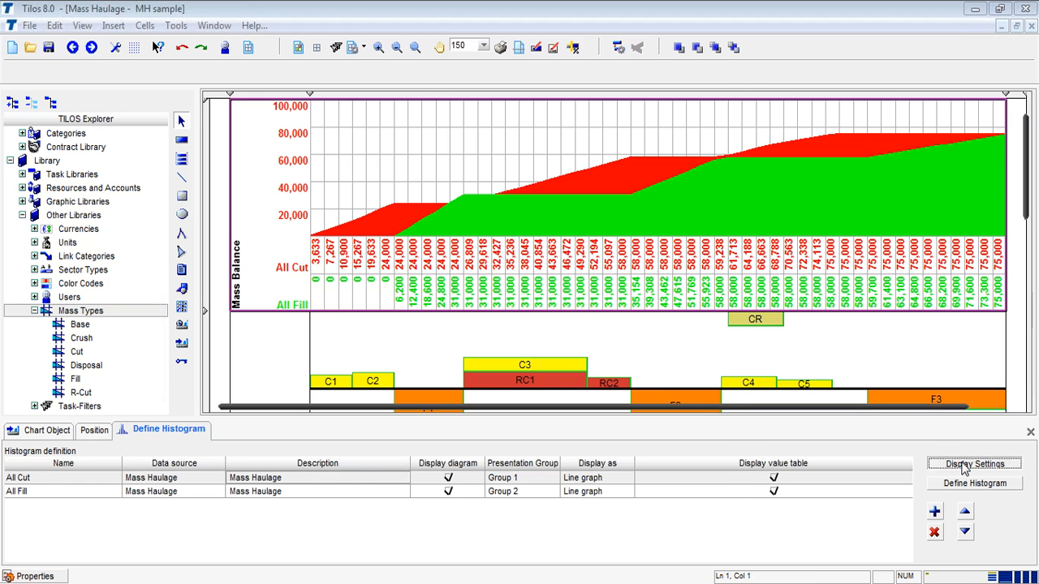
pyautogui.click(397, 274)
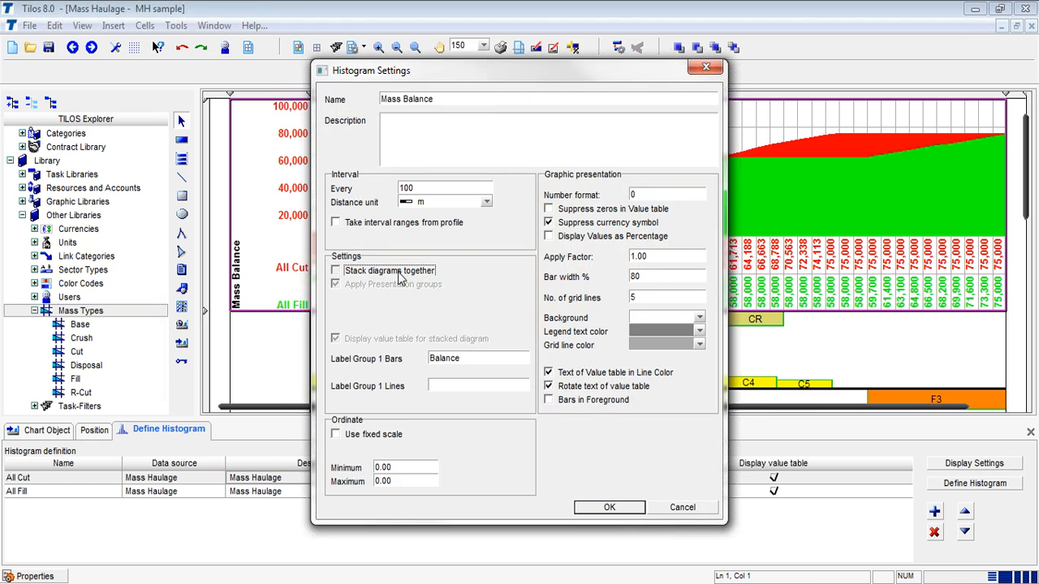
pyautogui.moveTo(550, 74); pyautogui.dragTo(288, 72)
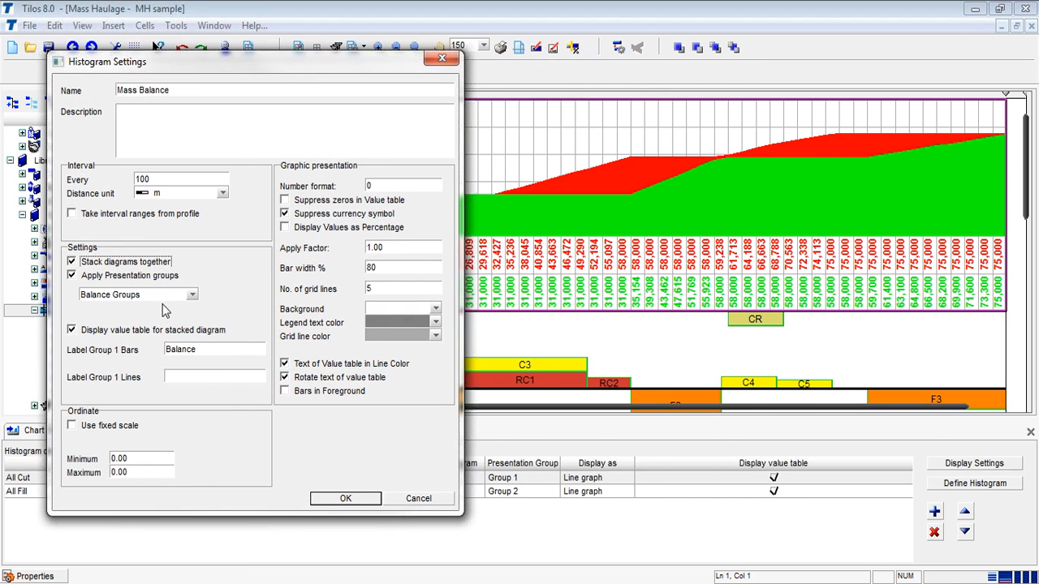
pyautogui.click(345, 498)
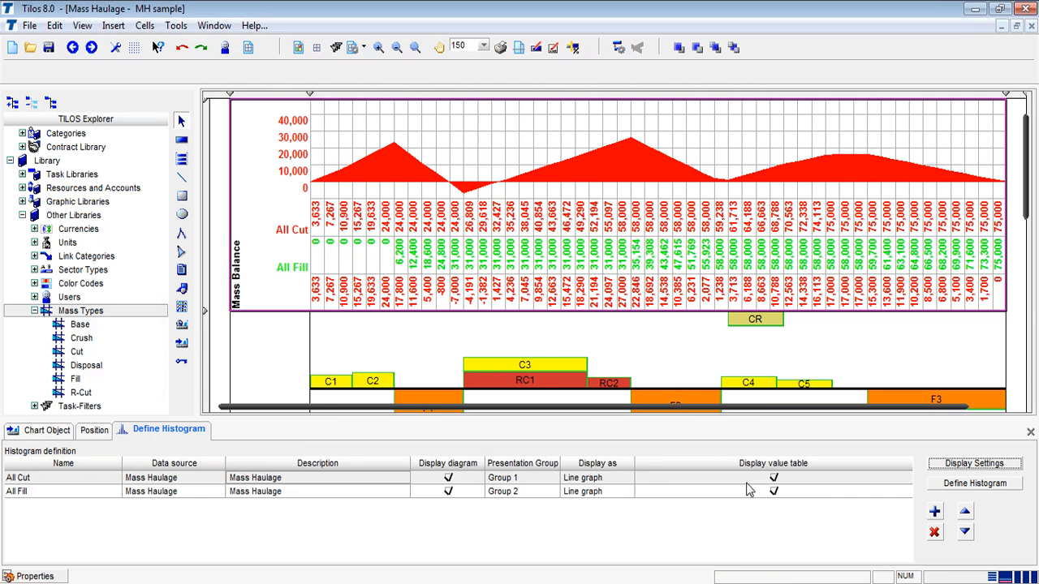
pyautogui.click(774, 492)
pyautogui.click(773, 478)
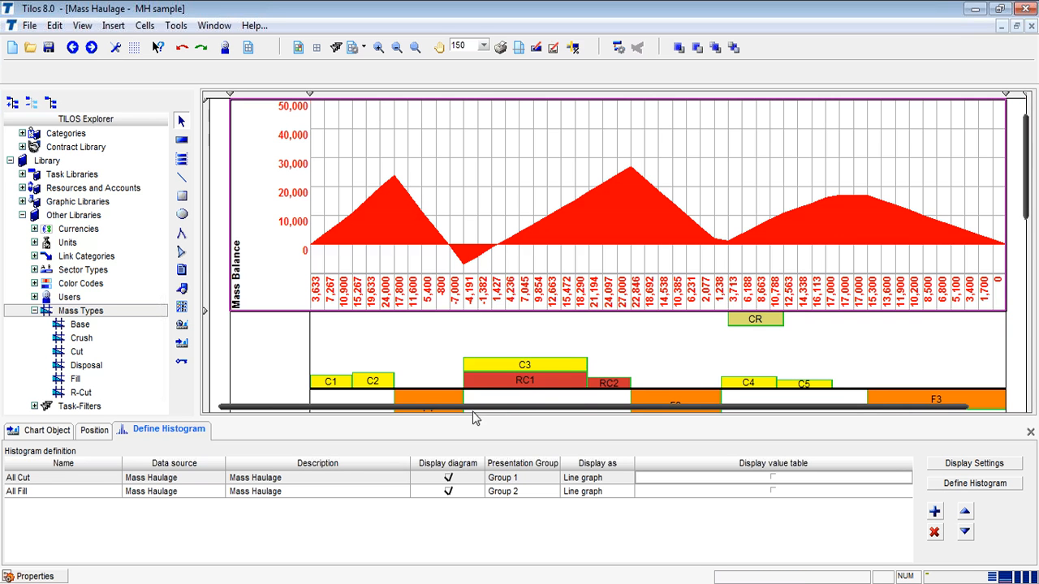
# Step: Slightly increase the height of the mass haulage diagram cell containing the cut and fill areas
pyautogui.moveTo(472, 412); pyautogui.dragTo(531, 399)
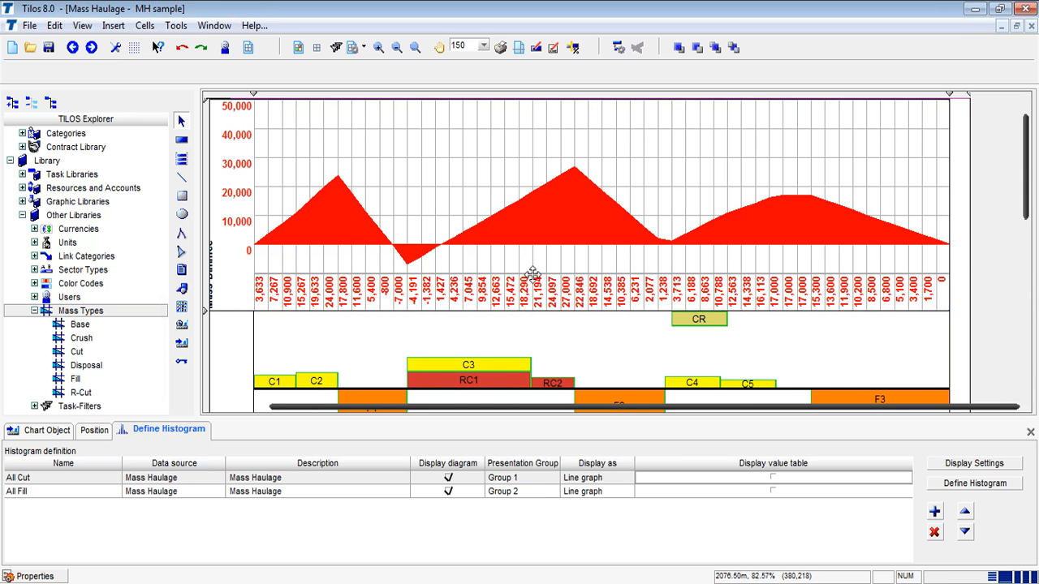
pyautogui.moveTo(501, 414); pyautogui.dragTo(444, 412)
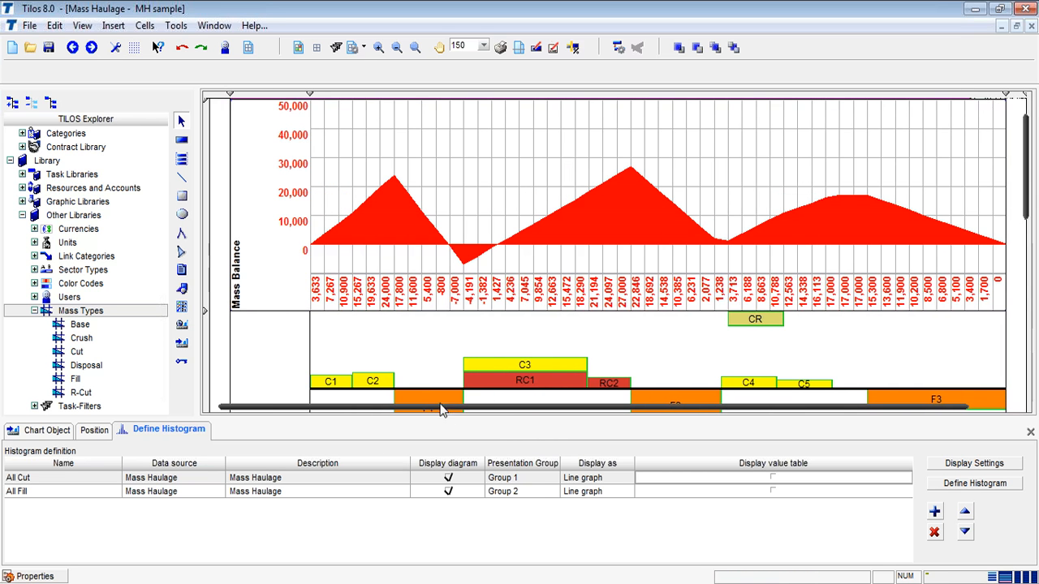
pyautogui.click(382, 216)
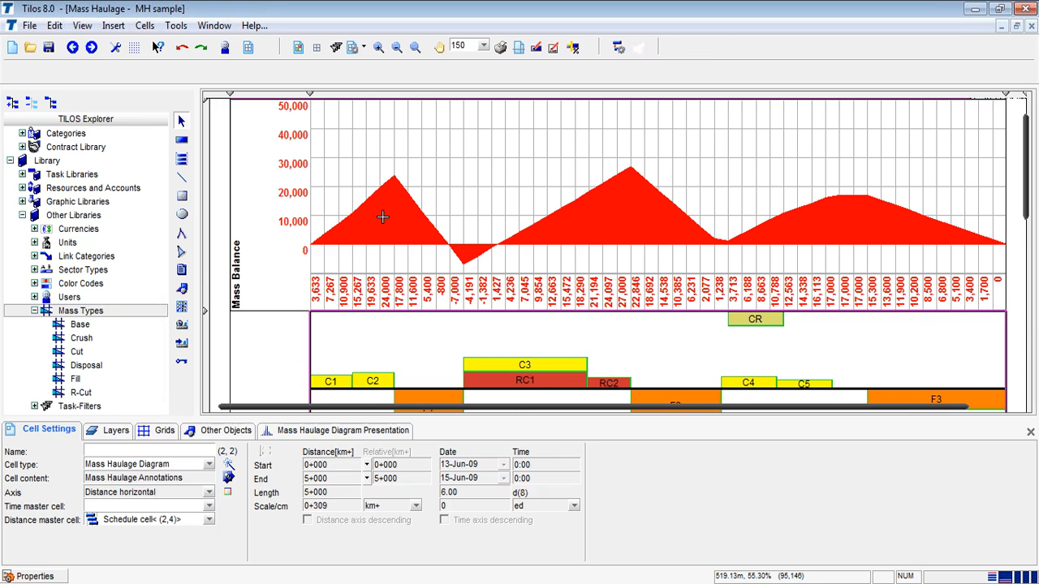
pyautogui.scroll(-1, 382, 216)
pyautogui.scroll(-5, 383, 217)
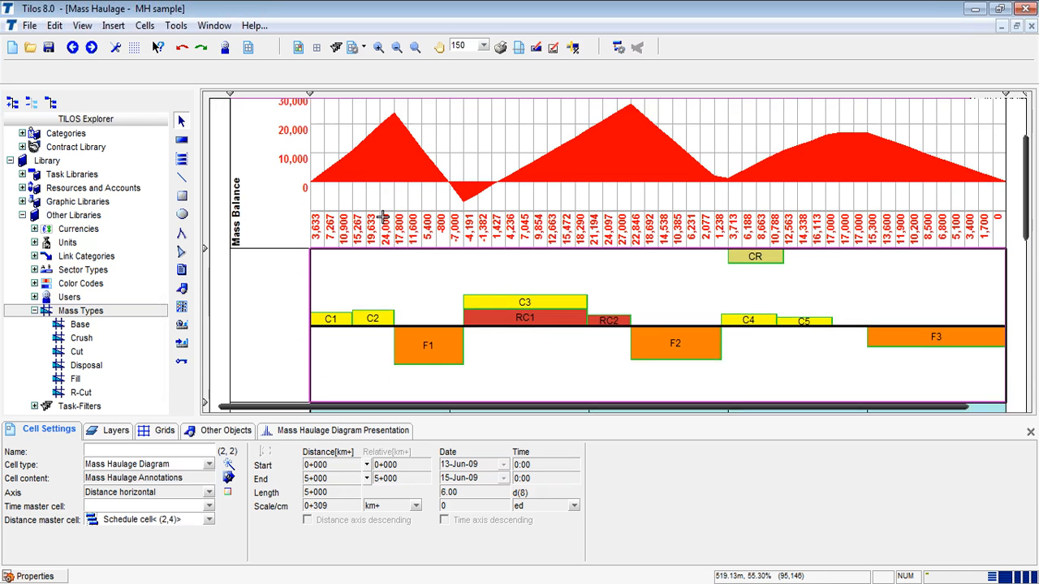
pyautogui.scroll(-1, 382, 216)
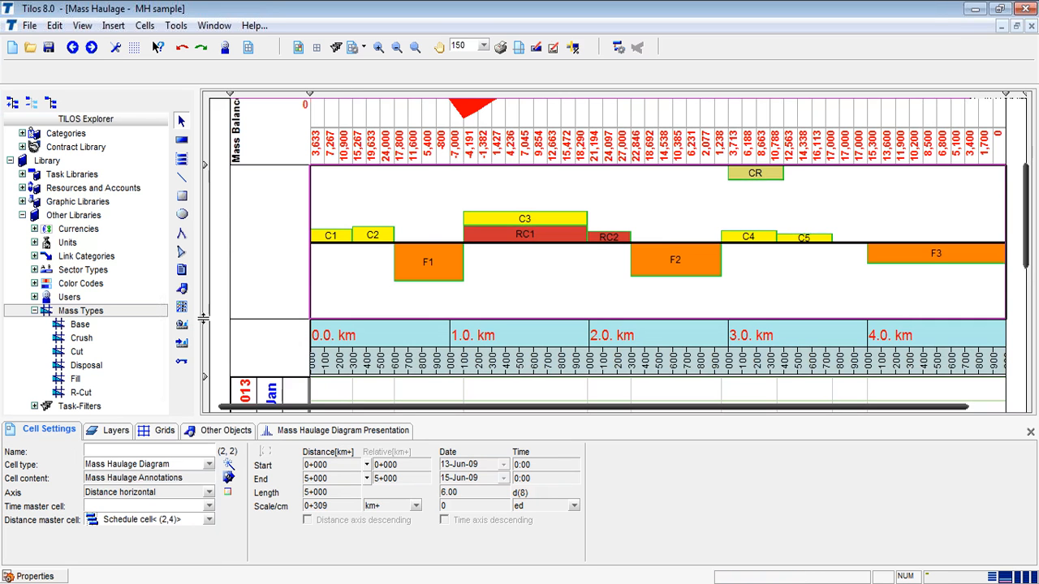
pyautogui.moveTo(205, 319); pyautogui.dragTo(215, 350)
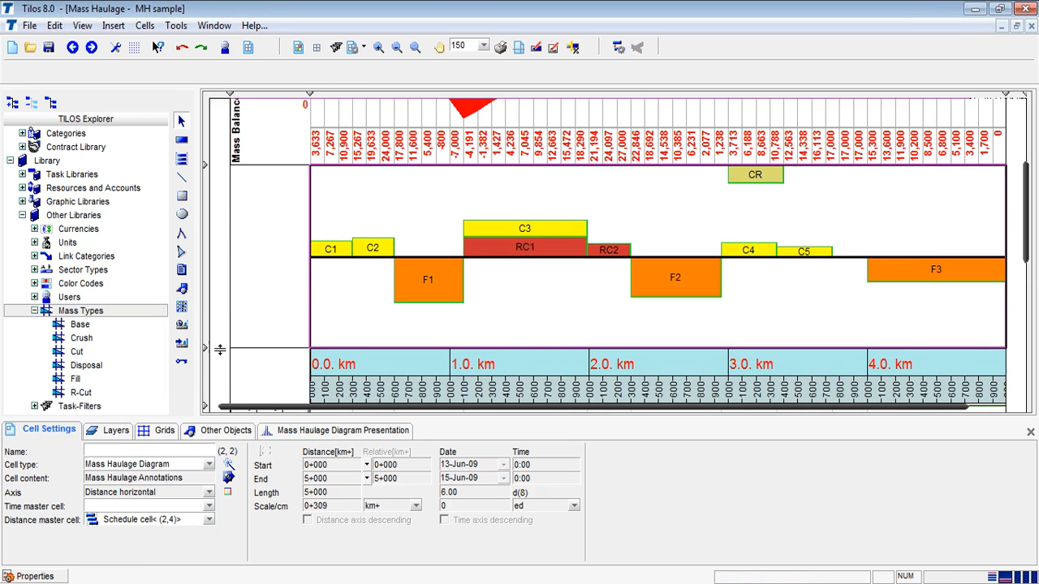
pyautogui.click(332, 249)
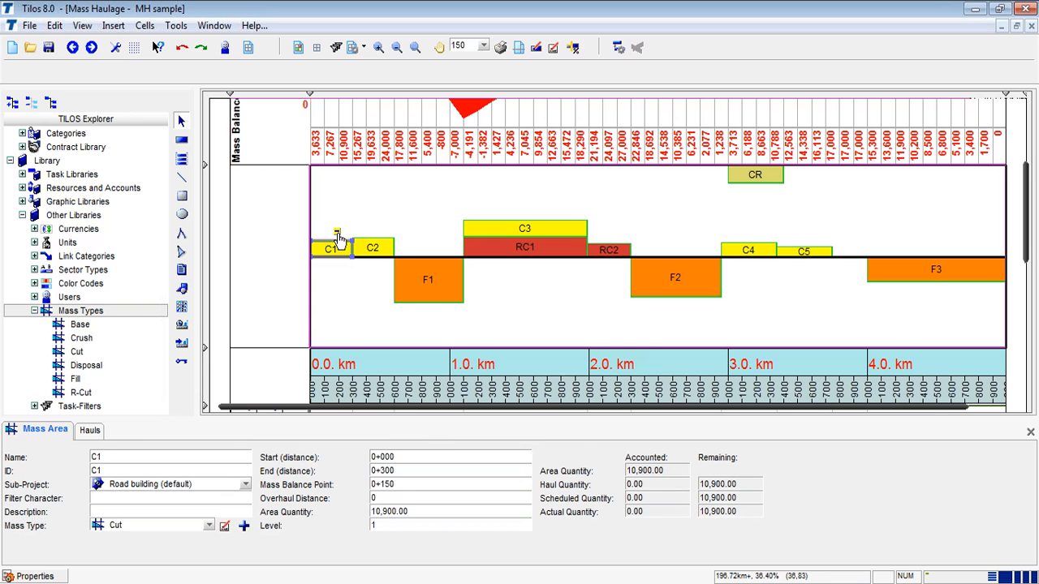
pyautogui.click(336, 234)
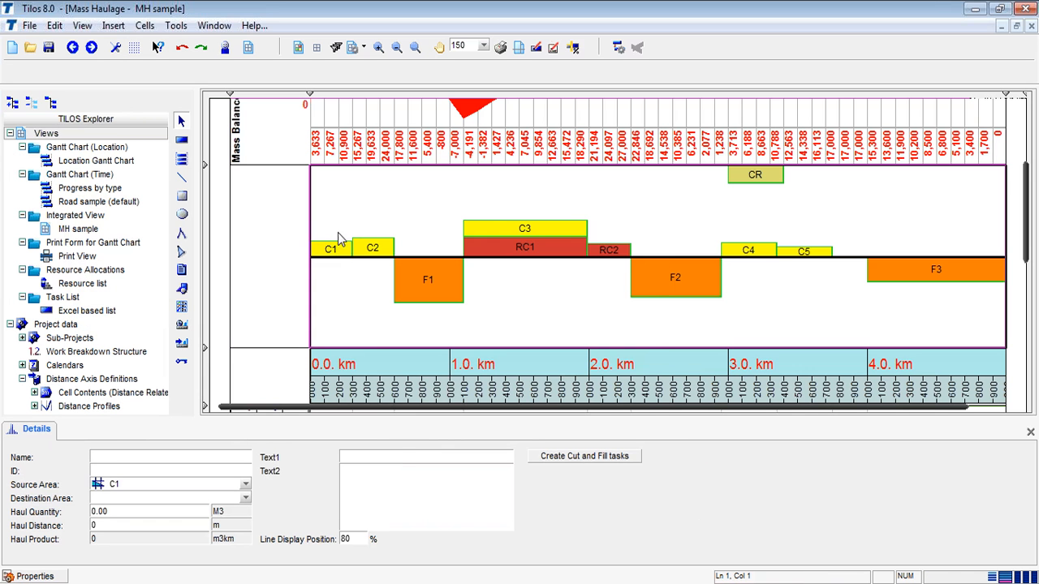
pyautogui.click(608, 400)
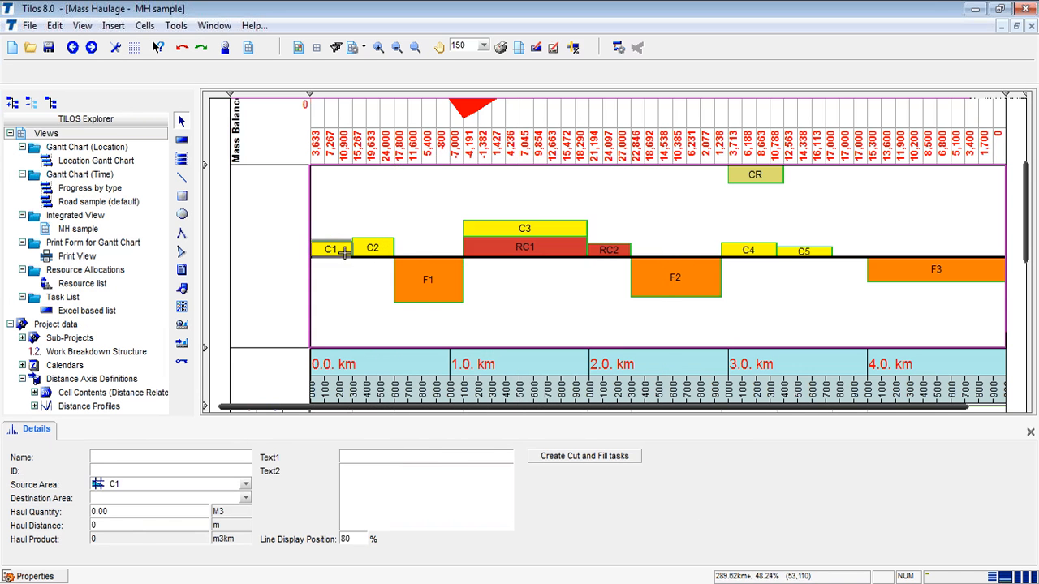
# Step: Create a haul of 10,900 M3 from cut area C1 to fill area F1
pyautogui.moveTo(335, 245); pyautogui.dragTo(431, 279)
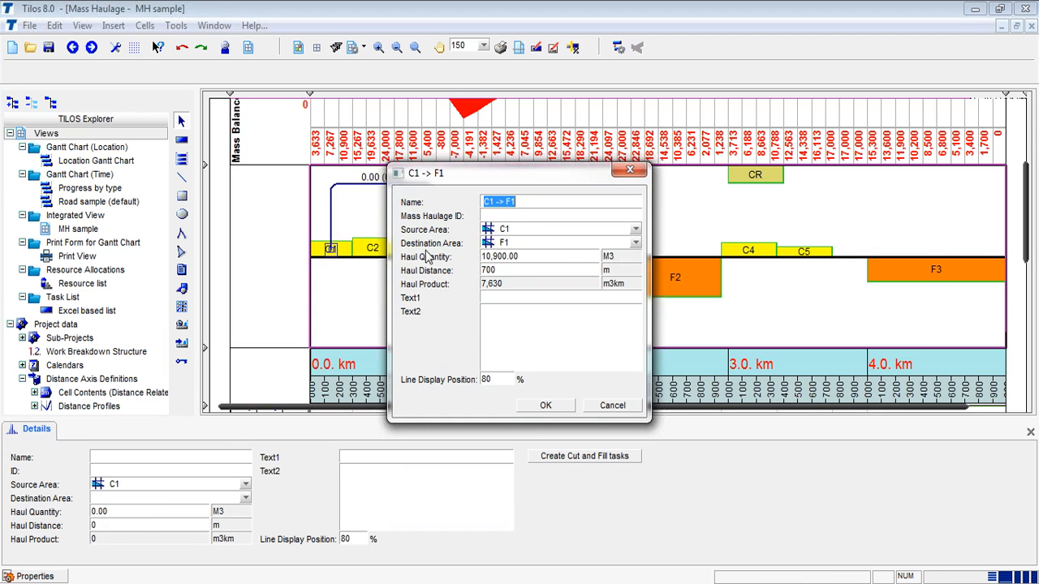
pyautogui.doubleClick(513, 258)
pyautogui.moveTo(512, 187); pyautogui.dragTo(657, 186)
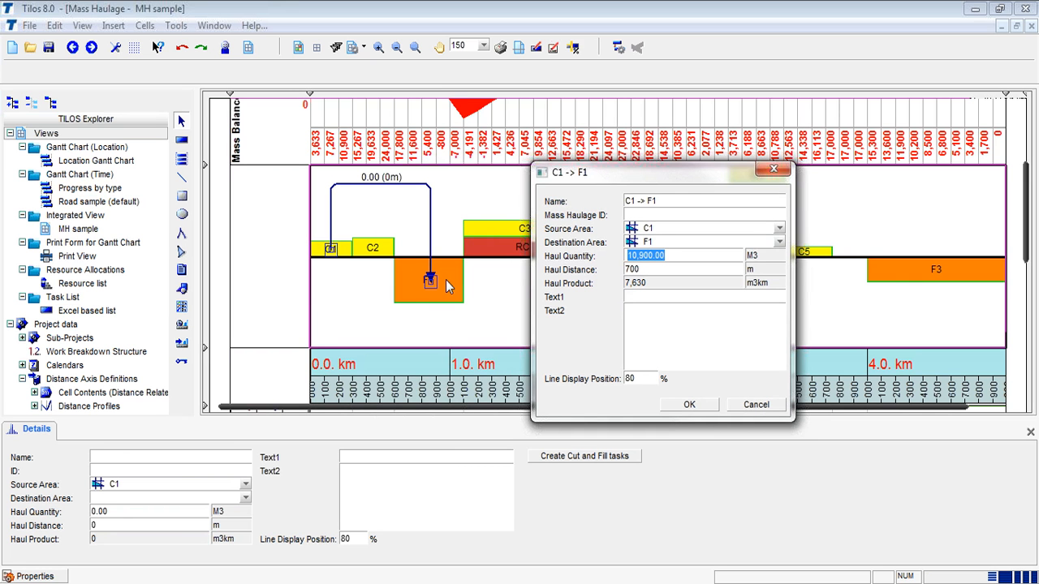
pyautogui.click(690, 405)
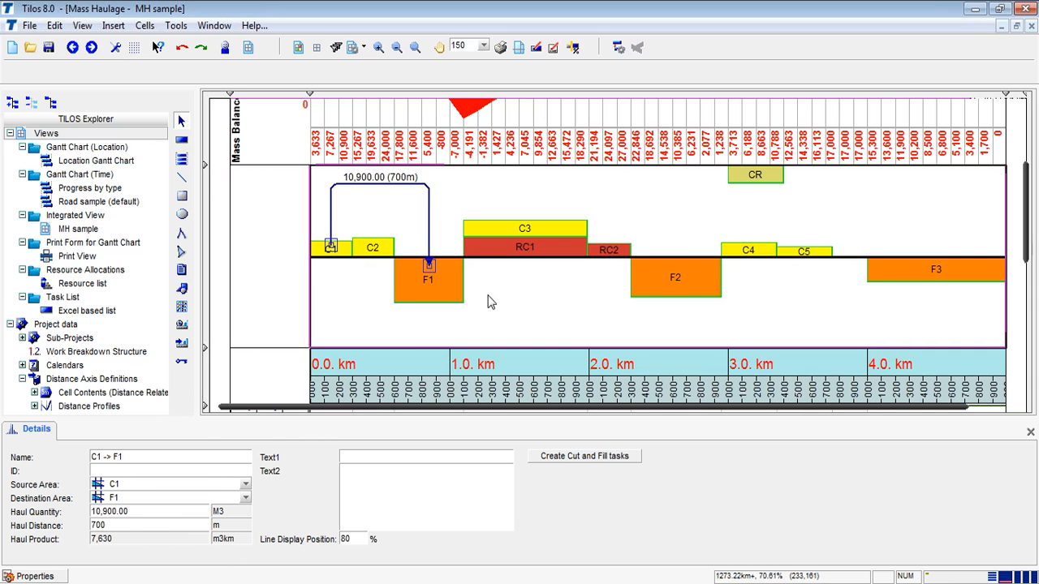
# Step: Turn on the display of 'Haul Quantity' in the mass haulage diagram's presentation settings
pyautogui.click(331, 254)
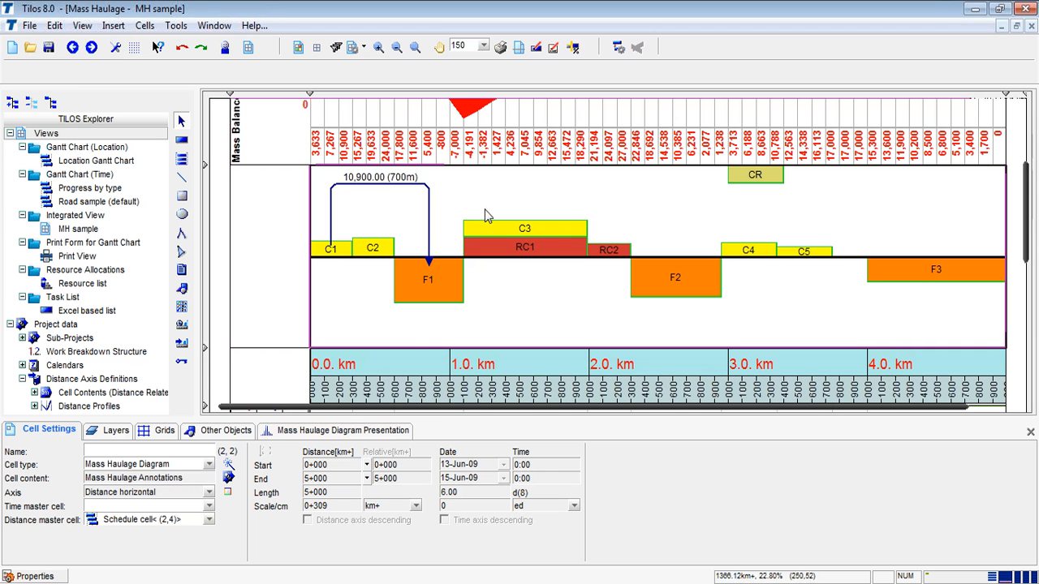
pyautogui.click(381, 430)
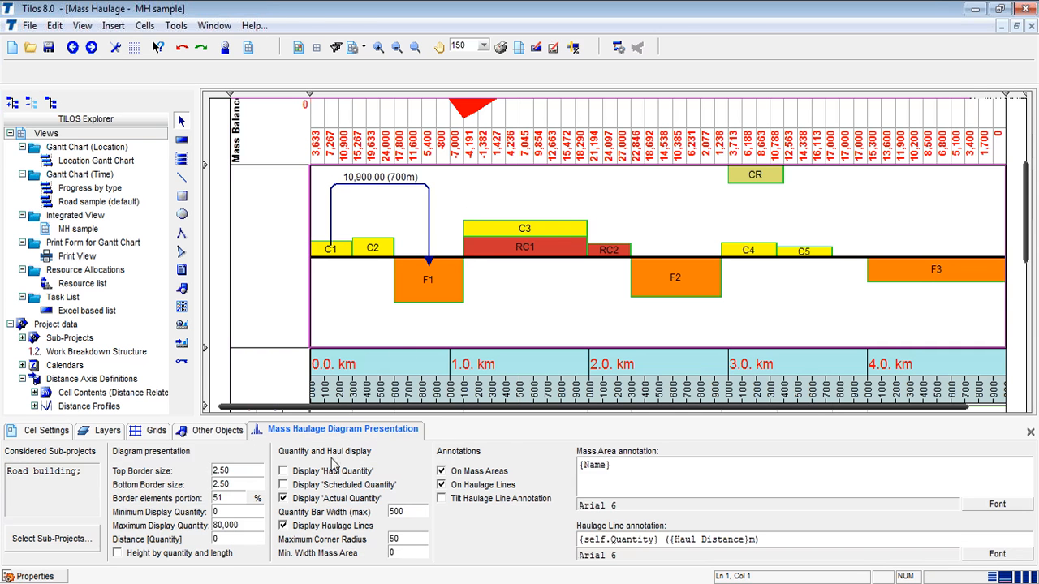
pyautogui.click(306, 471)
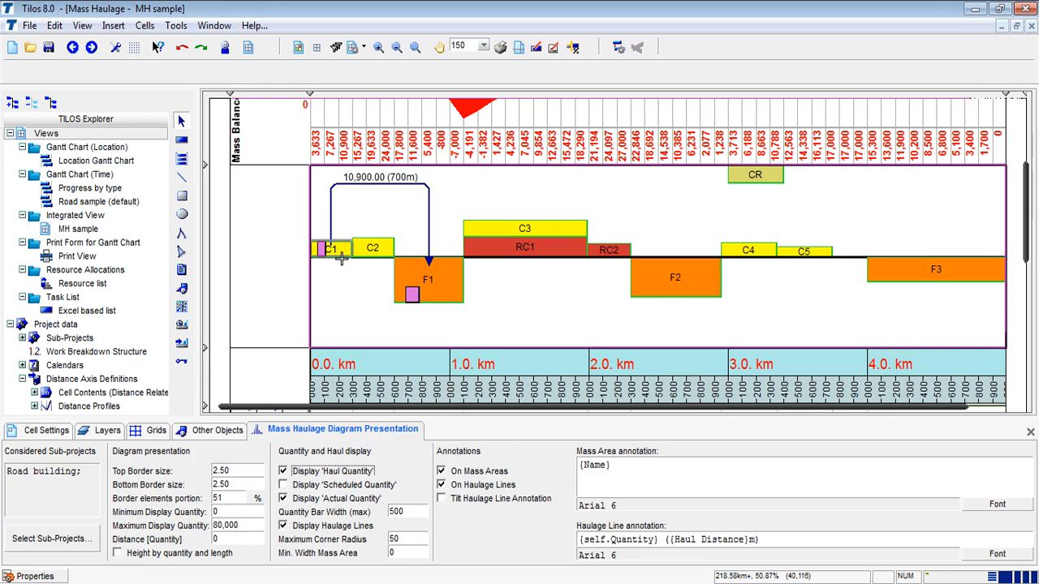
pyautogui.click(388, 250)
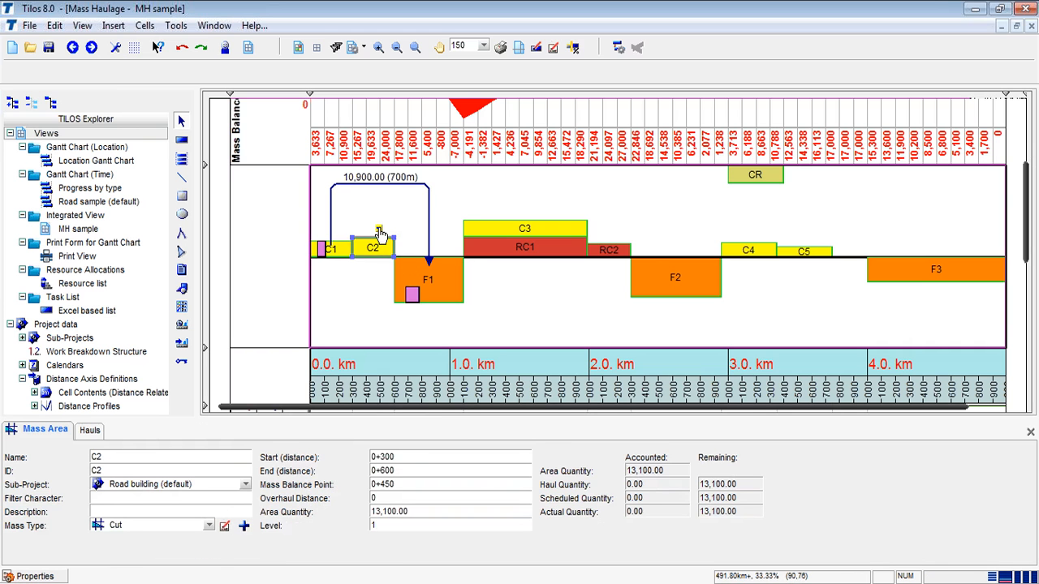
pyautogui.click(379, 230)
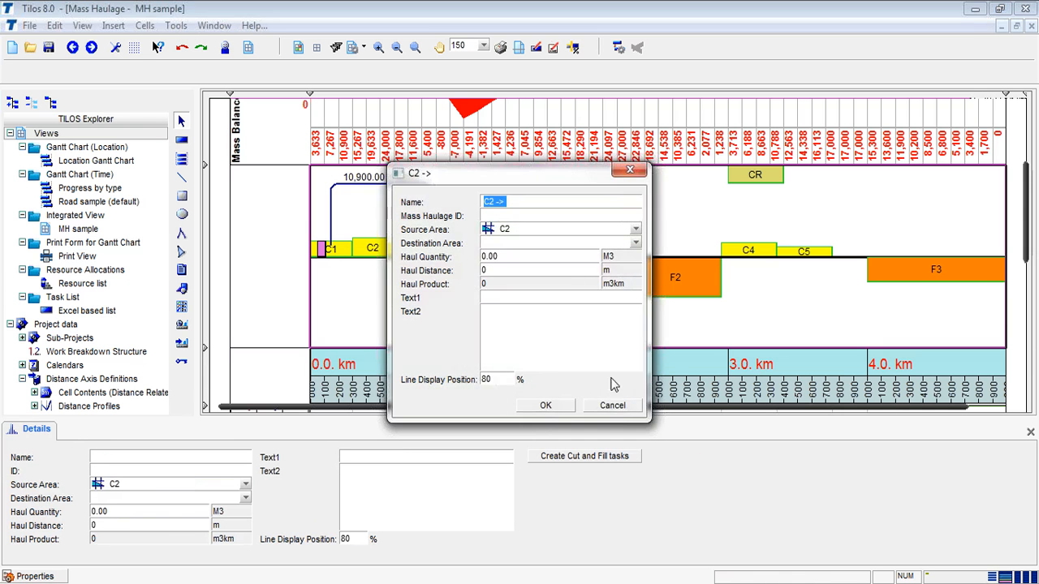
pyautogui.click(615, 406)
# Step: Create a haul of 13,100 M3 from C2 to F1 and lower its haulage line to a 45% display position
pyautogui.click(384, 248)
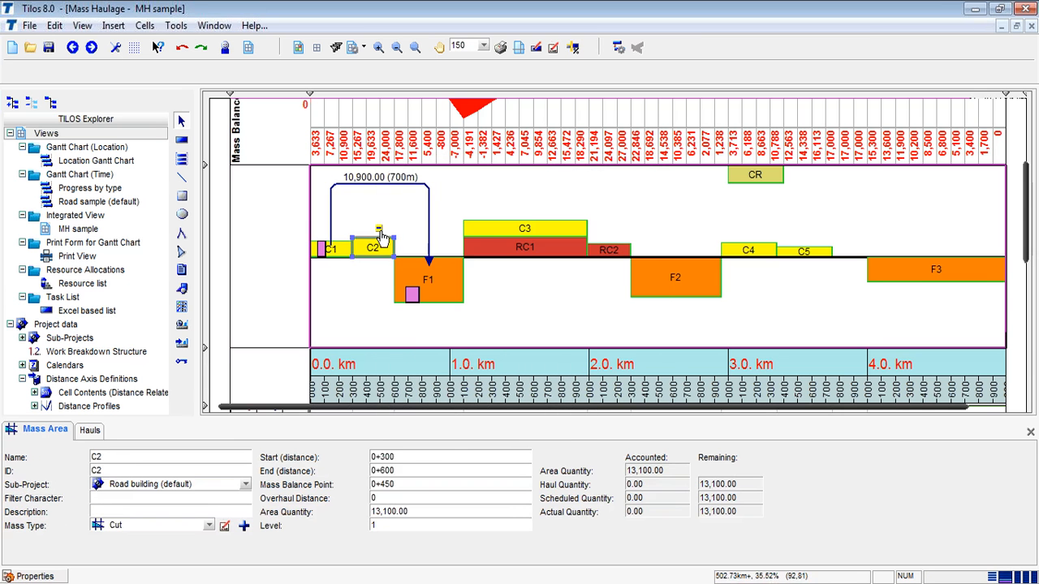
pyautogui.moveTo(381, 232); pyautogui.dragTo(453, 278)
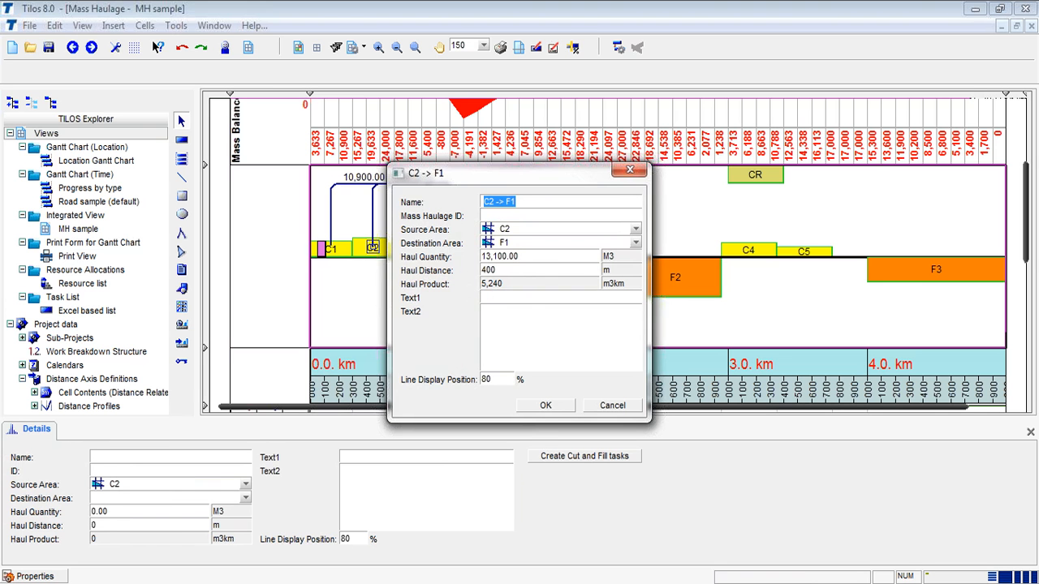
pyautogui.click(545, 405)
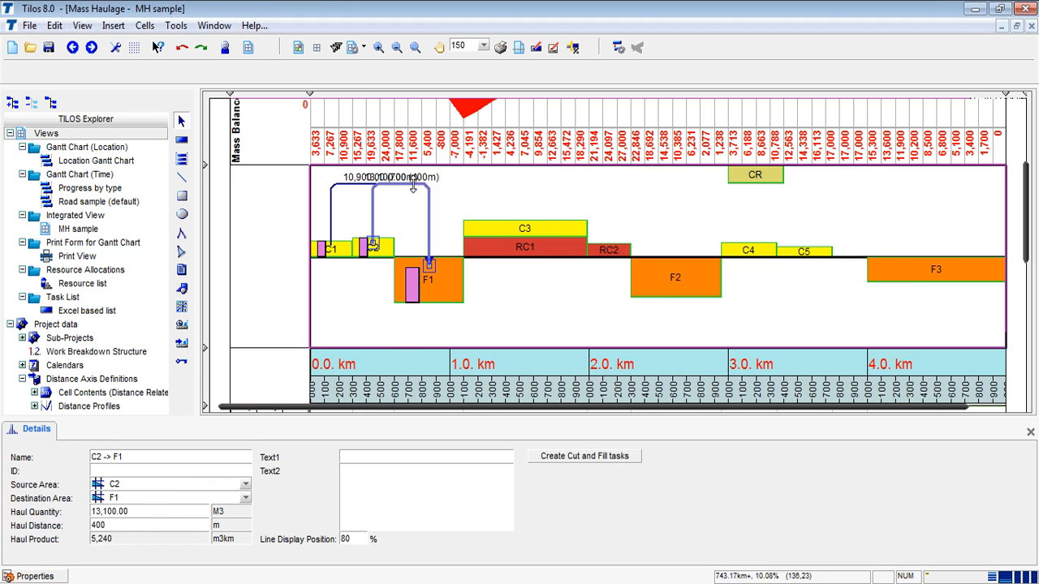
pyautogui.moveTo(413, 186); pyautogui.dragTo(419, 218)
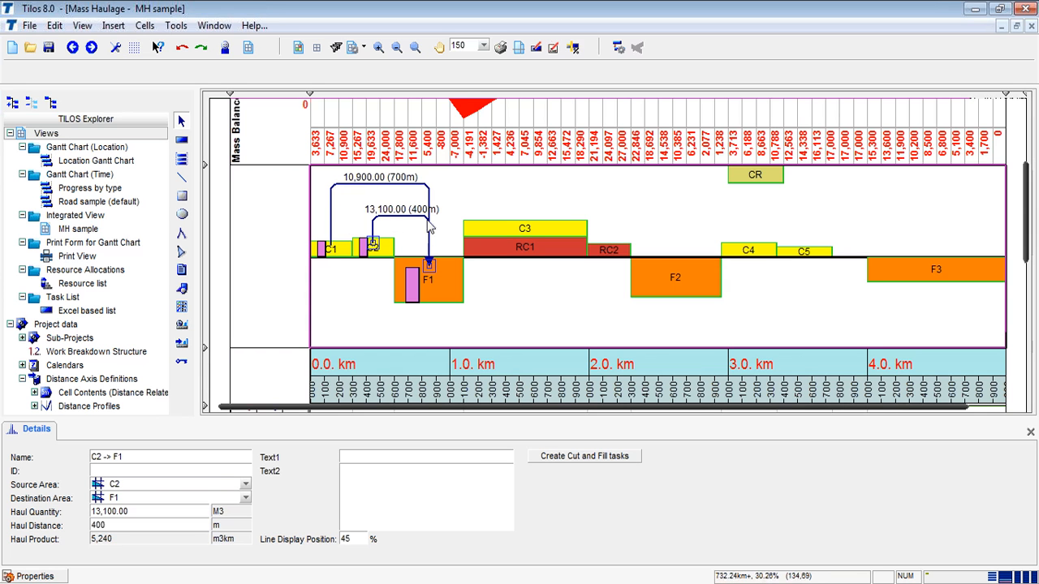
pyautogui.click(419, 295)
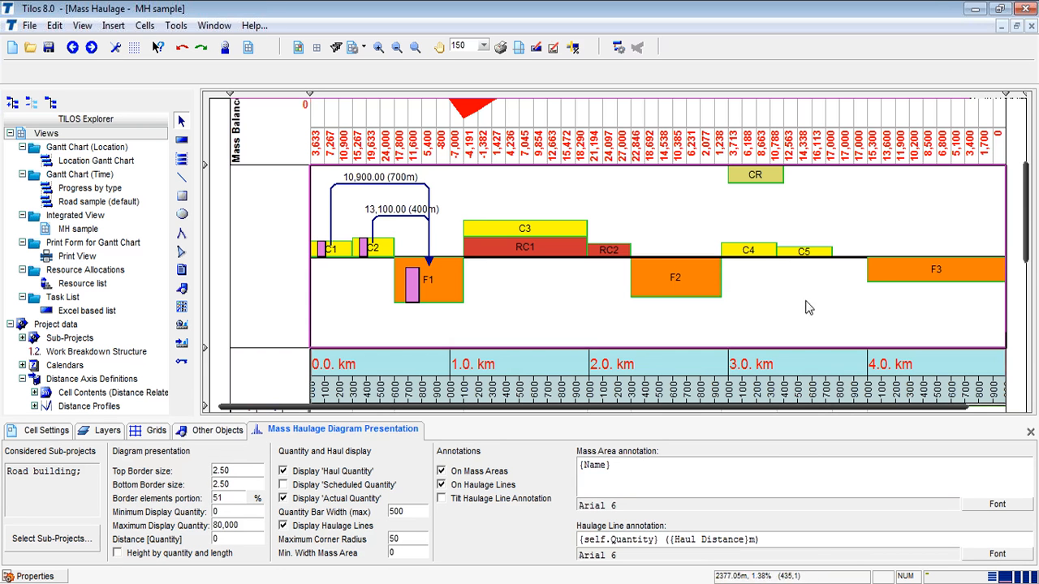
# Step: Create a haul of 7,000 M3 from cut area C3 back to fill area F1
pyautogui.moveTo(1029, 261); pyautogui.dragTo(1029, 278)
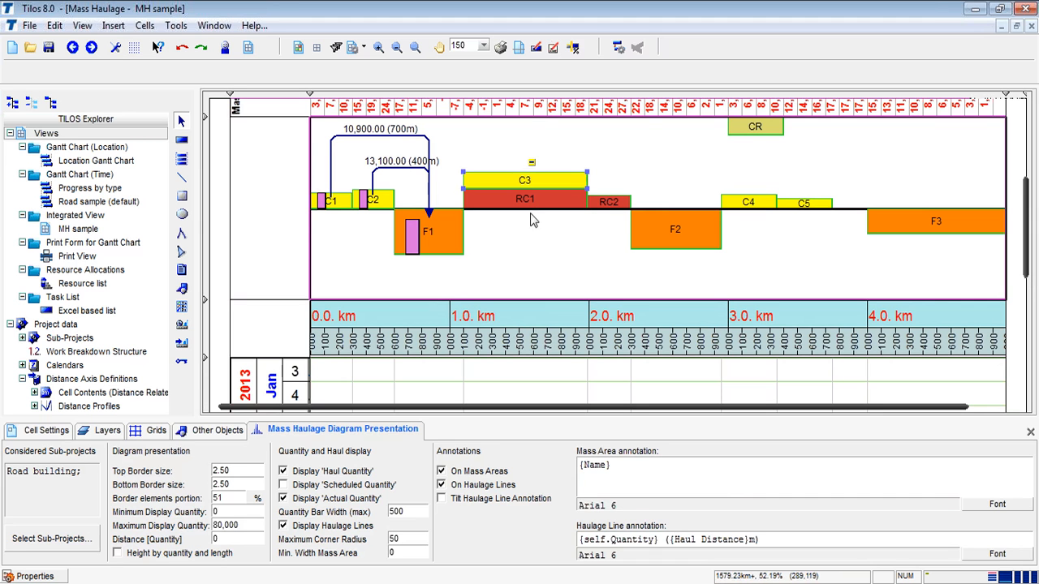
pyautogui.click(539, 180)
pyautogui.moveTo(531, 163); pyautogui.dragTo(449, 224)
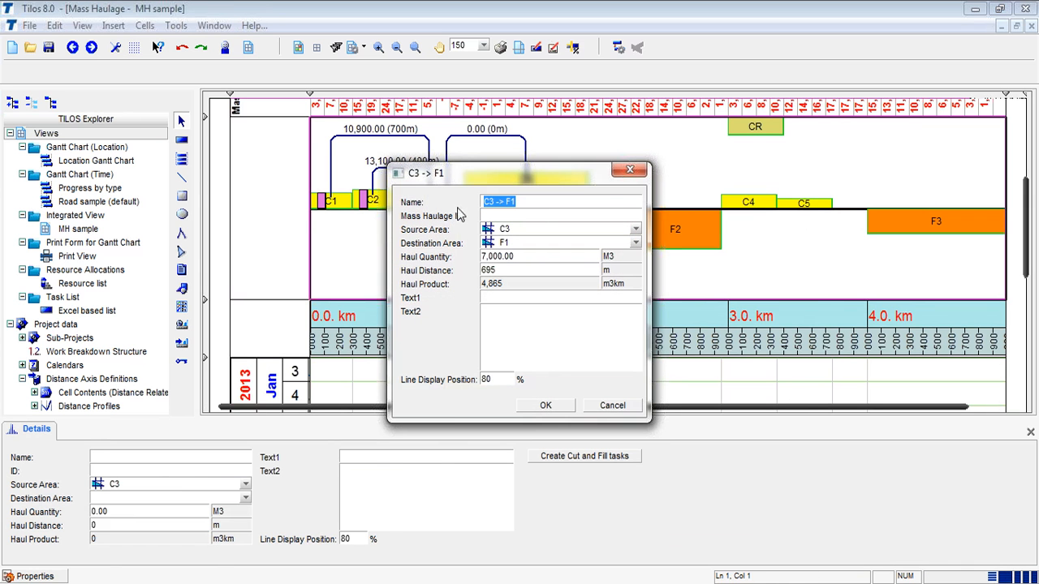
pyautogui.moveTo(499, 176); pyautogui.dragTo(664, 168)
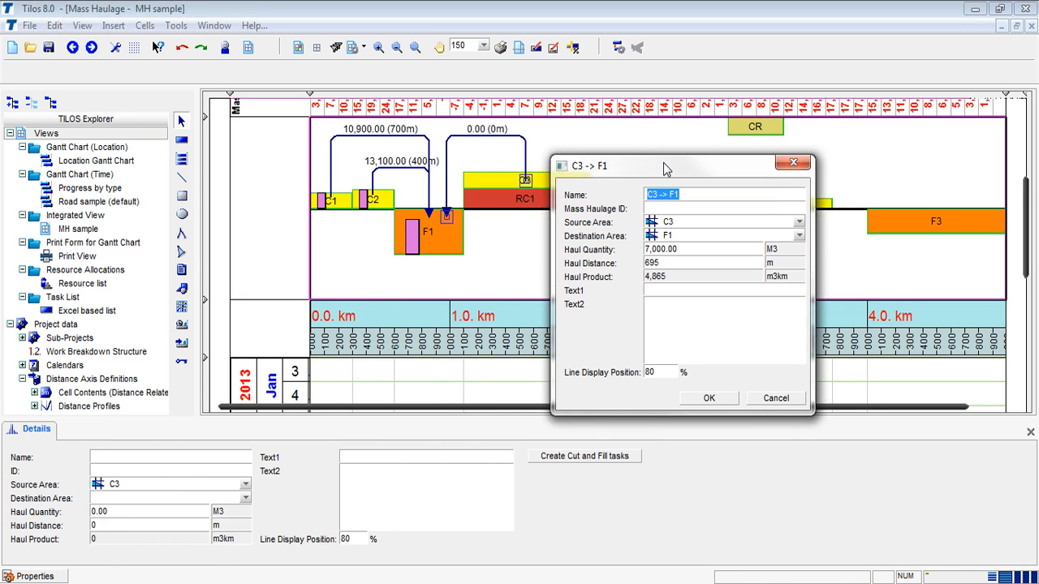
pyautogui.click(723, 400)
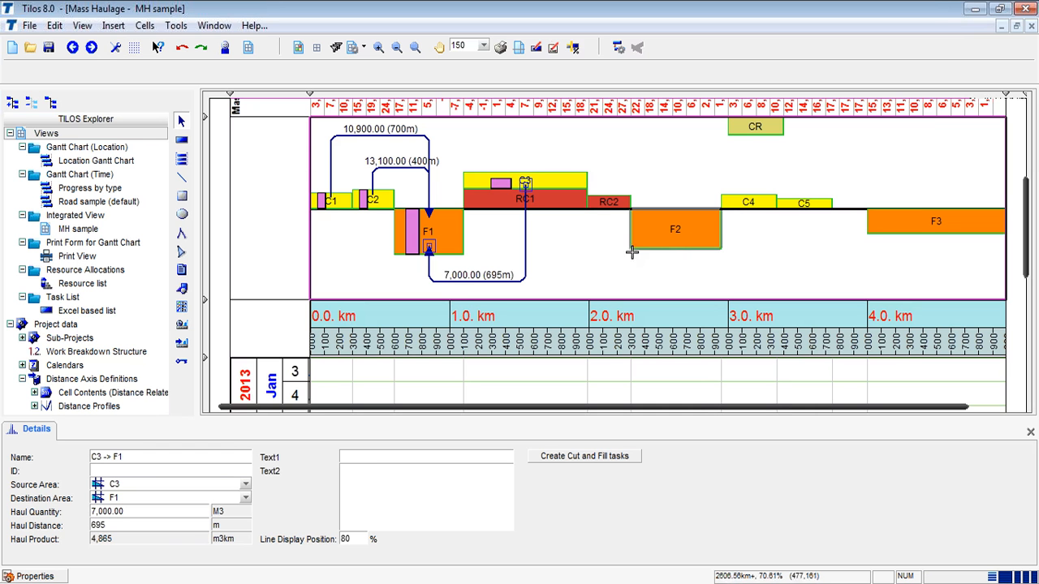
pyautogui.click(481, 228)
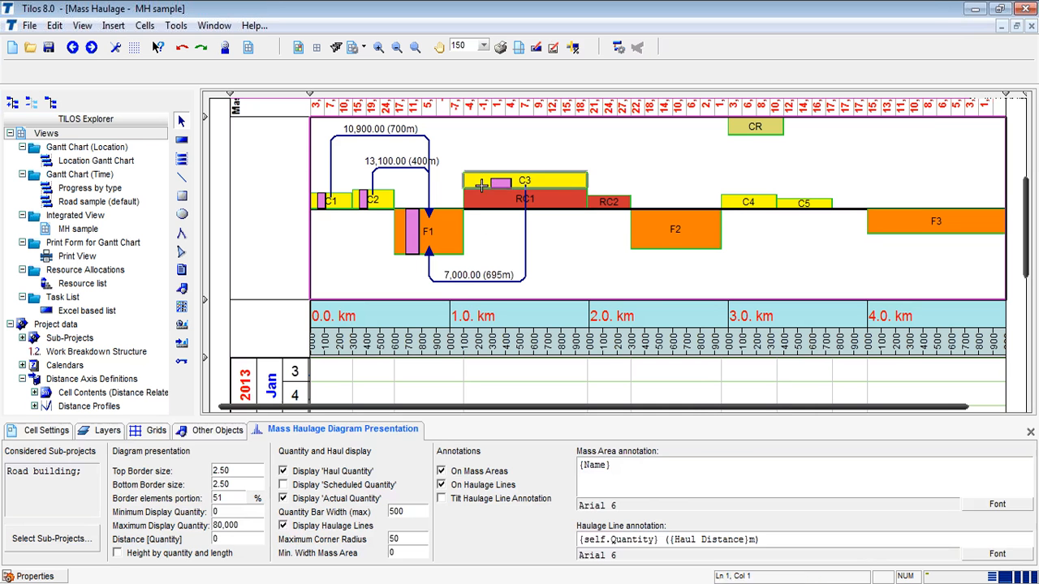
# Step: Create a haul of 4,550 M3 from C3 to fill area F2 and check C3's remaining haul quantity
pyautogui.click(523, 181)
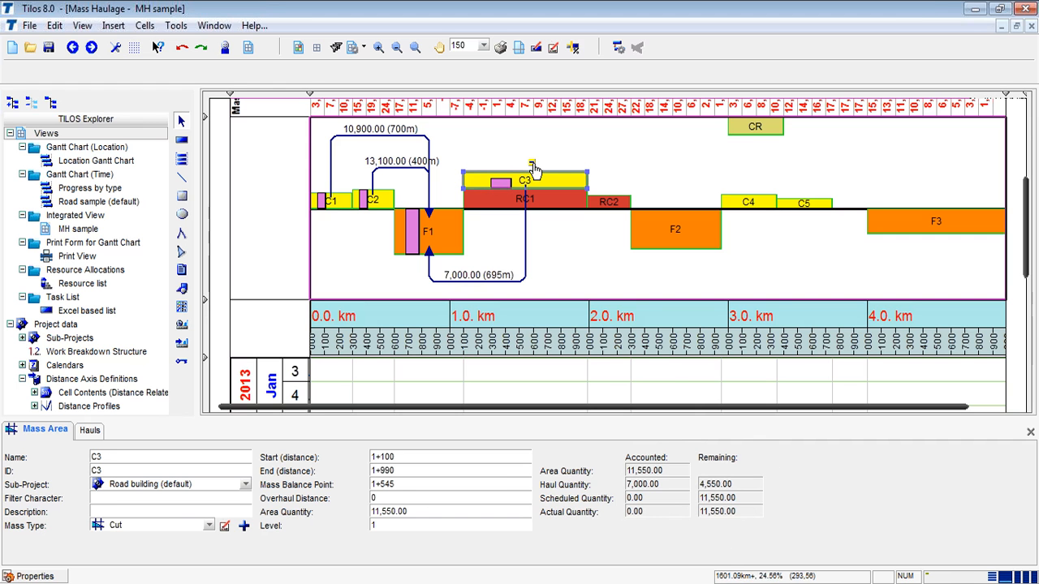
pyautogui.moveTo(533, 169); pyautogui.dragTo(678, 226)
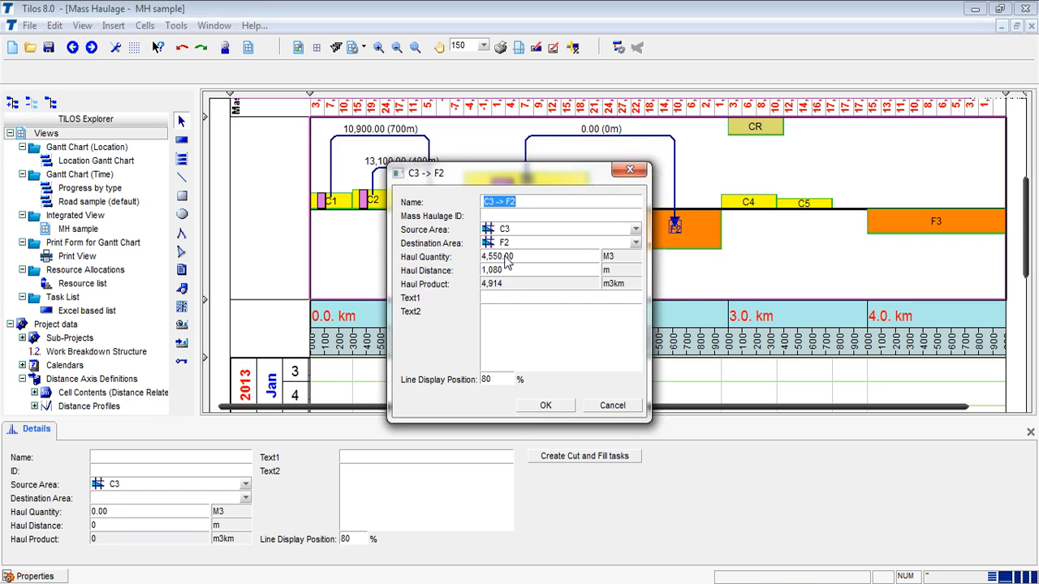
pyautogui.click(545, 406)
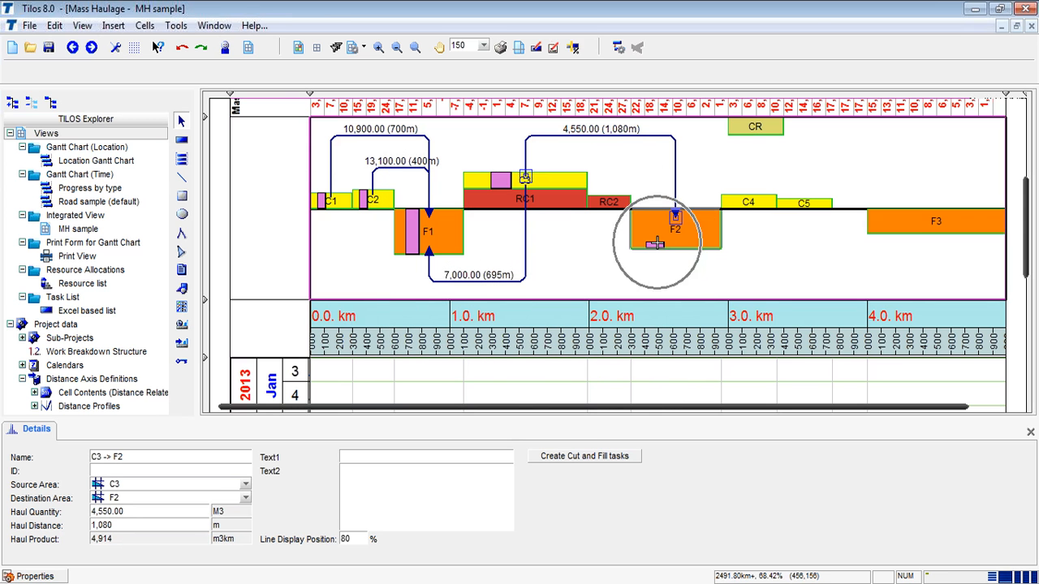
pyautogui.click(562, 181)
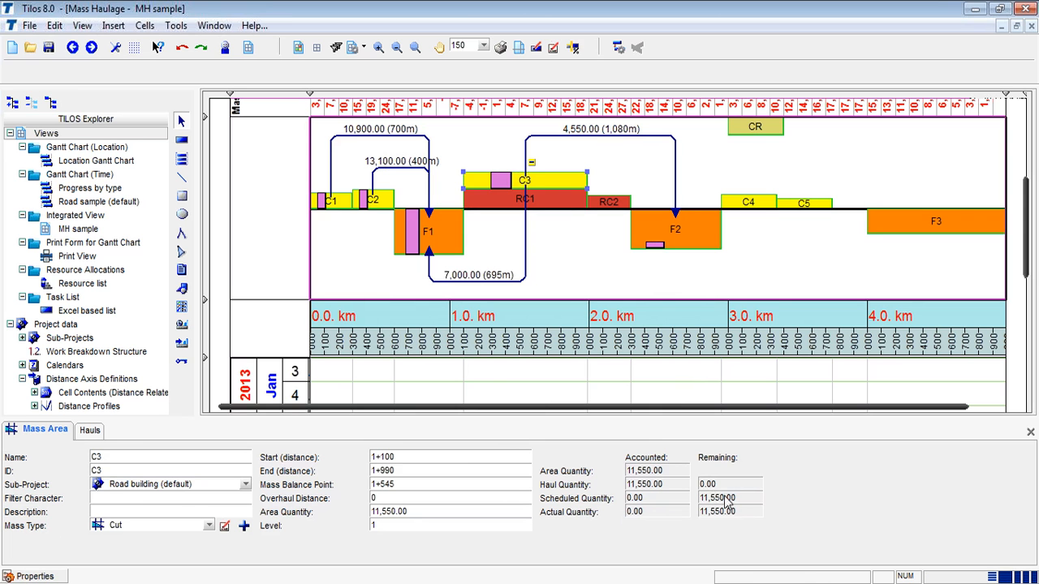
pyautogui.click(575, 259)
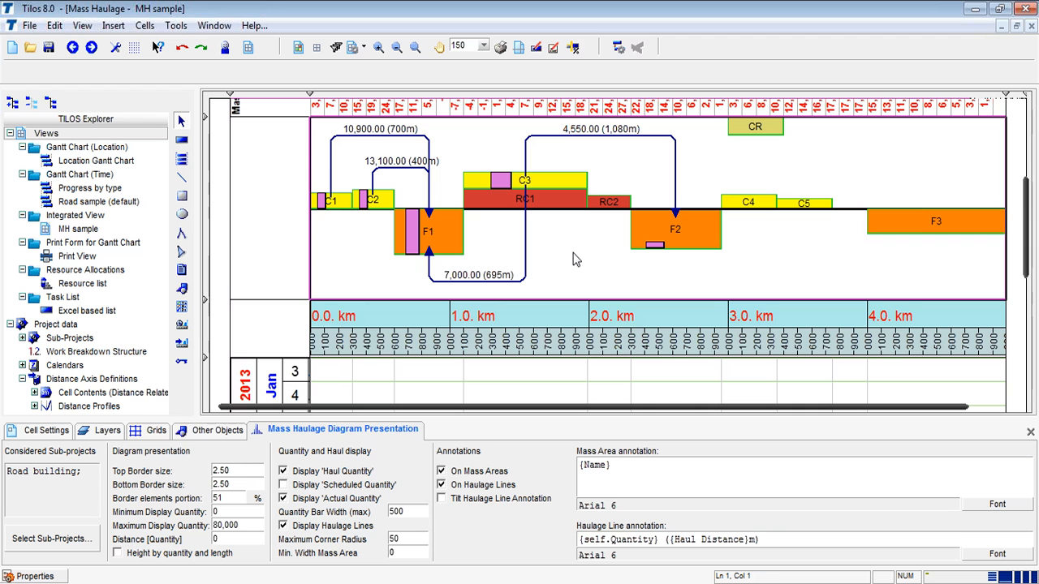
# Step: Create a haul of 13,450 M3 from rock cut RC1 to crusher CR and lower its haulage line to a 54% display position
pyautogui.click(568, 198)
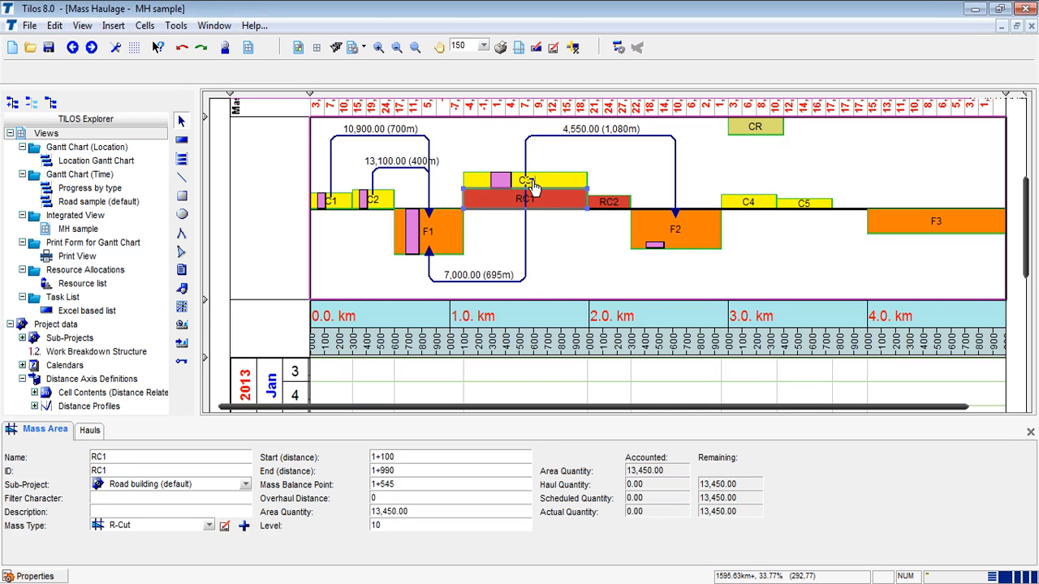
pyautogui.moveTo(532, 186); pyautogui.dragTo(758, 128)
pyautogui.click(545, 404)
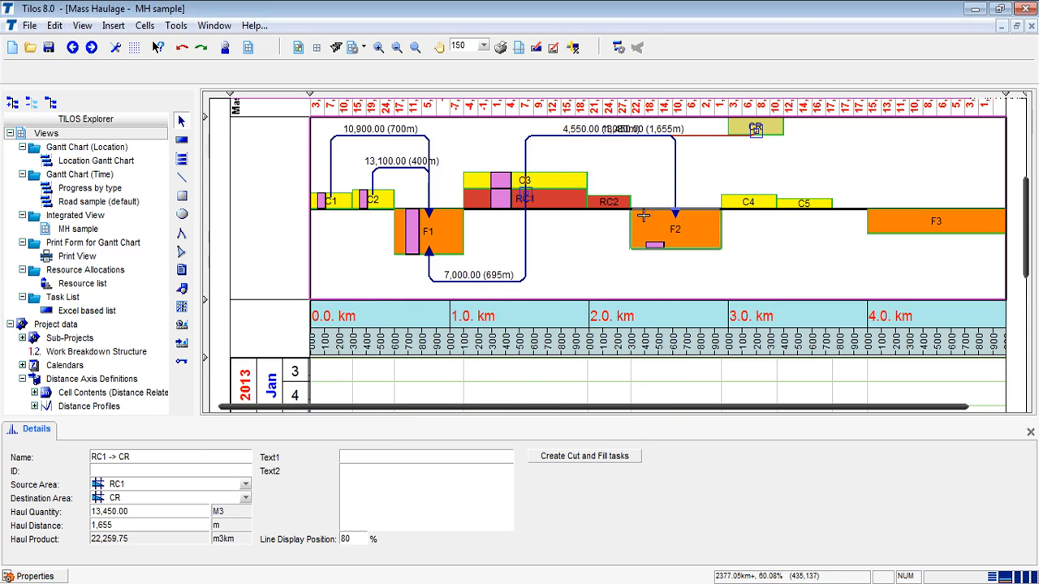
pyautogui.moveTo(699, 132); pyautogui.dragTo(699, 159)
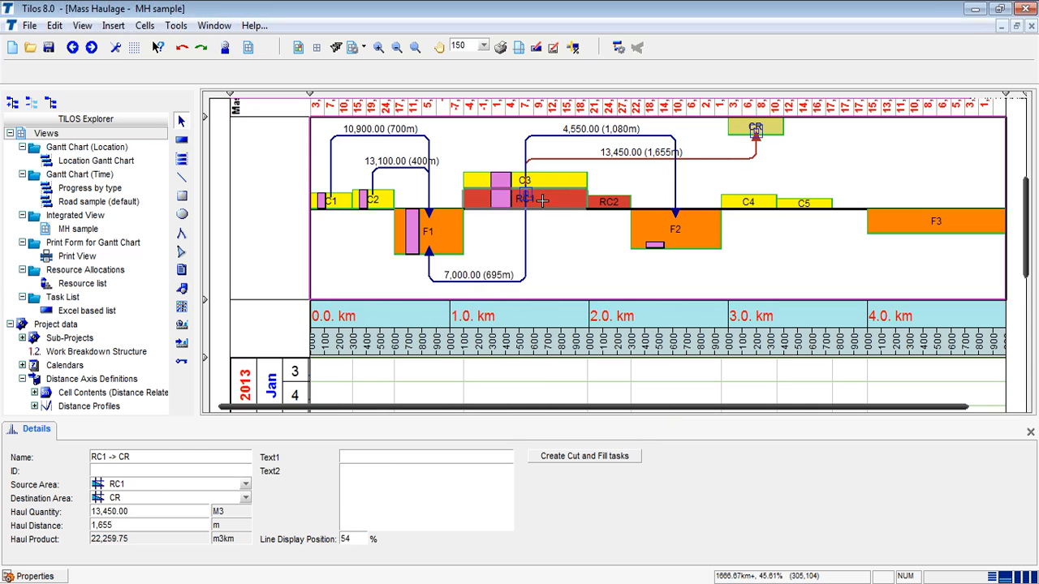
pyautogui.click(543, 200)
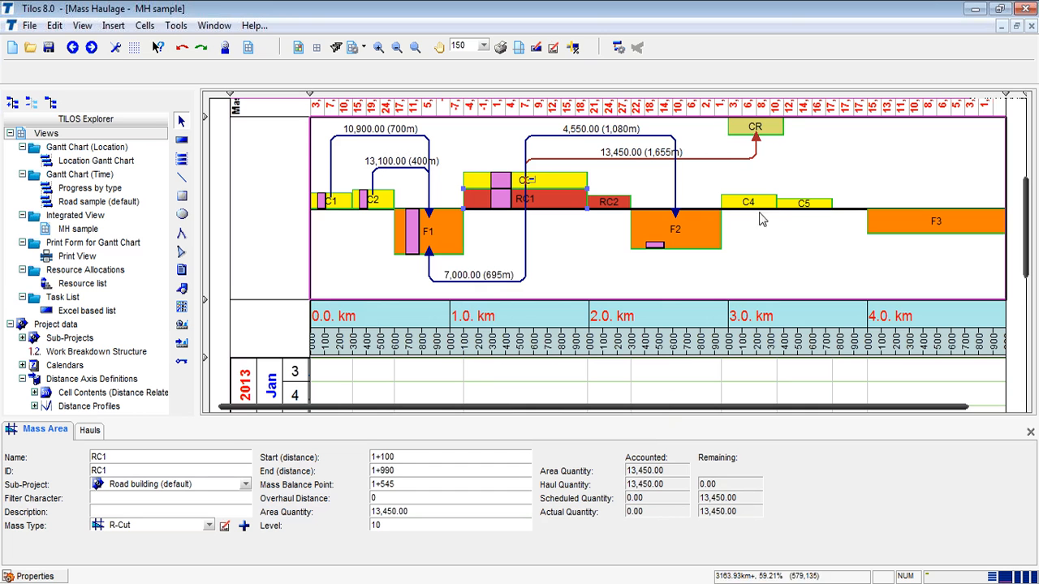
# Step: Create a haul of 20,000 M3 from crusher CR to F2 and raise its haulage line to a -27% display position
pyautogui.click(755, 132)
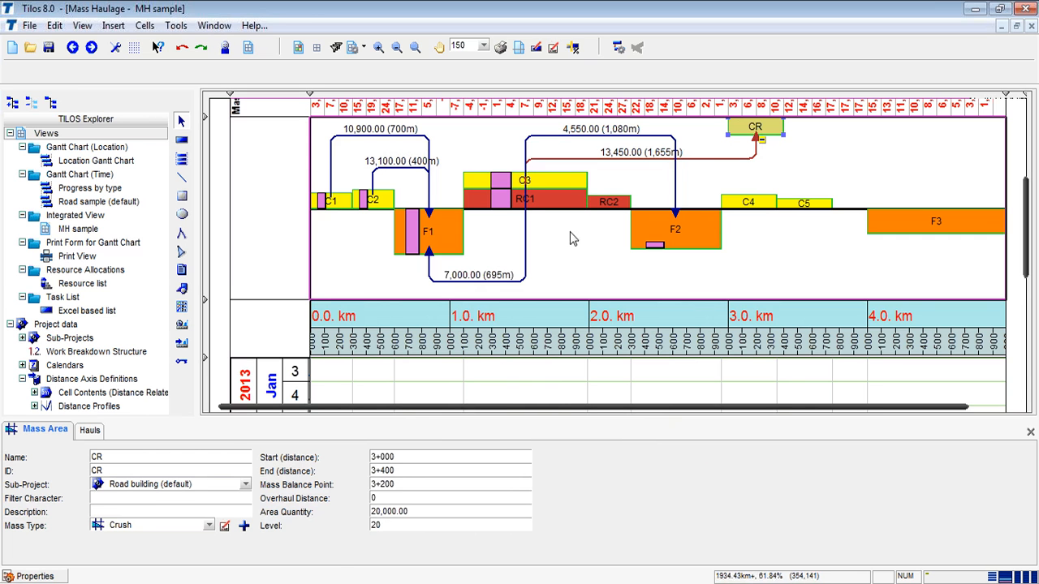
pyautogui.click(800, 158)
pyautogui.click(769, 134)
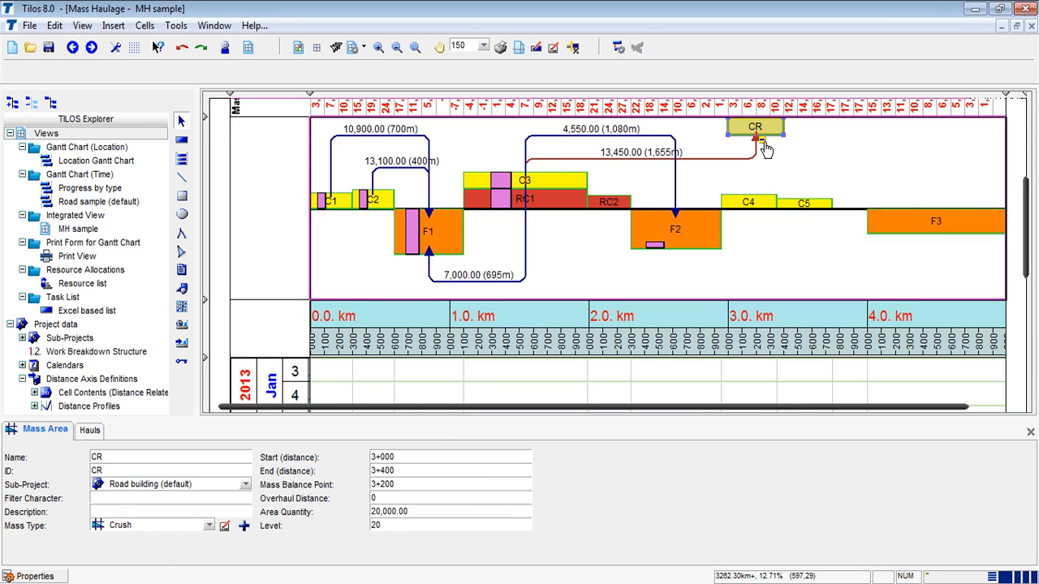
pyautogui.moveTo(761, 141); pyautogui.dragTo(693, 229)
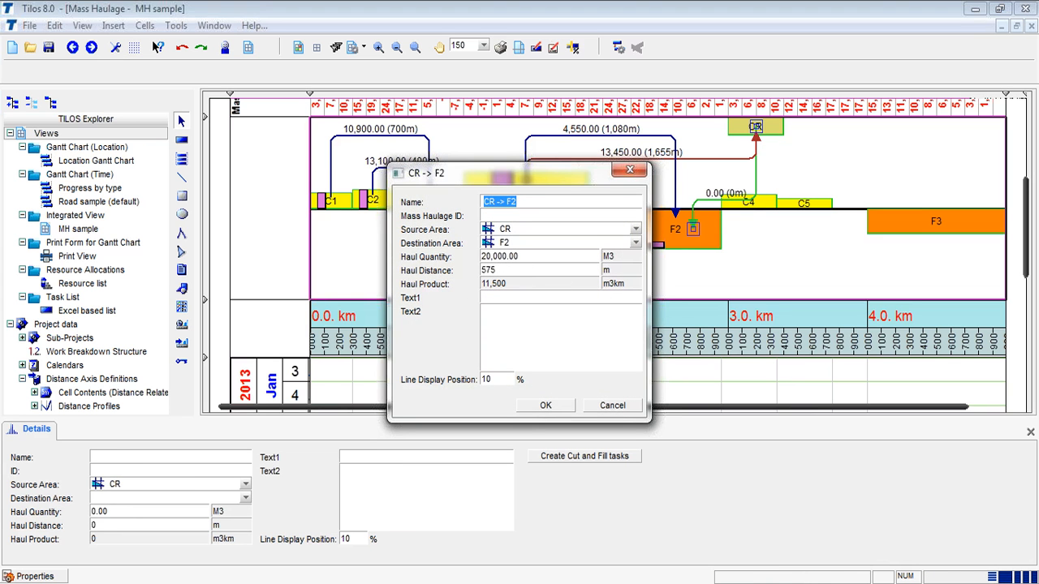
pyautogui.click(545, 405)
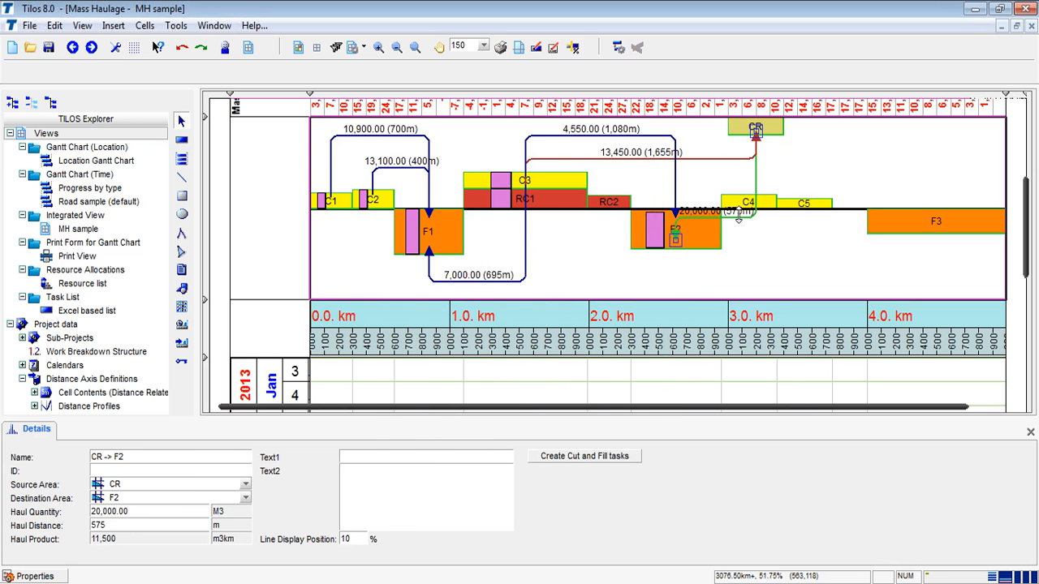
pyautogui.moveTo(738, 217); pyautogui.dragTo(739, 188)
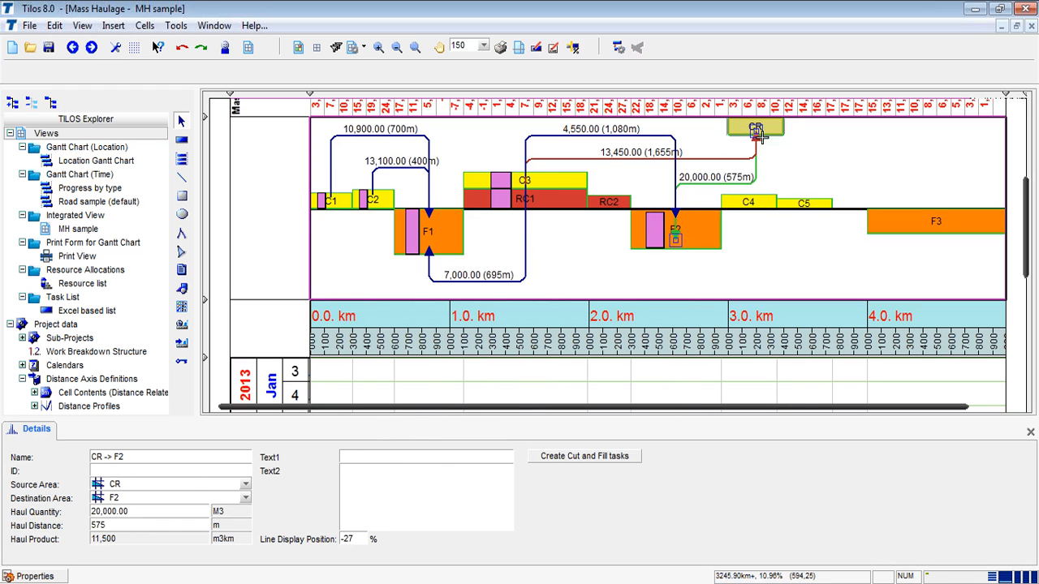
# Step: Undo the CR to F2 haul and the repositioning of the RC1 to CR haulage line
pyautogui.click(575, 207)
pyautogui.click(575, 207)
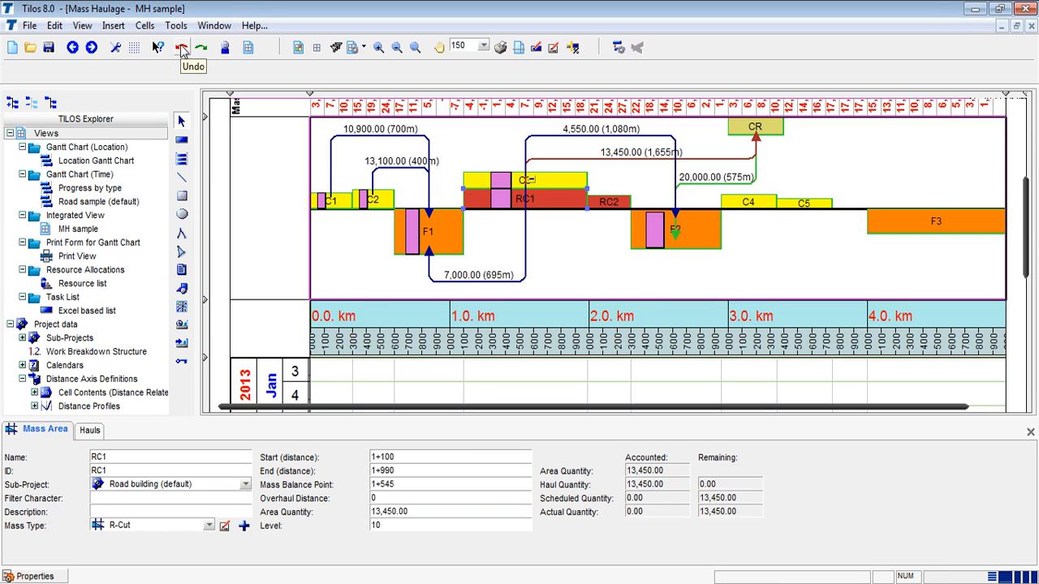
pyautogui.click(183, 49)
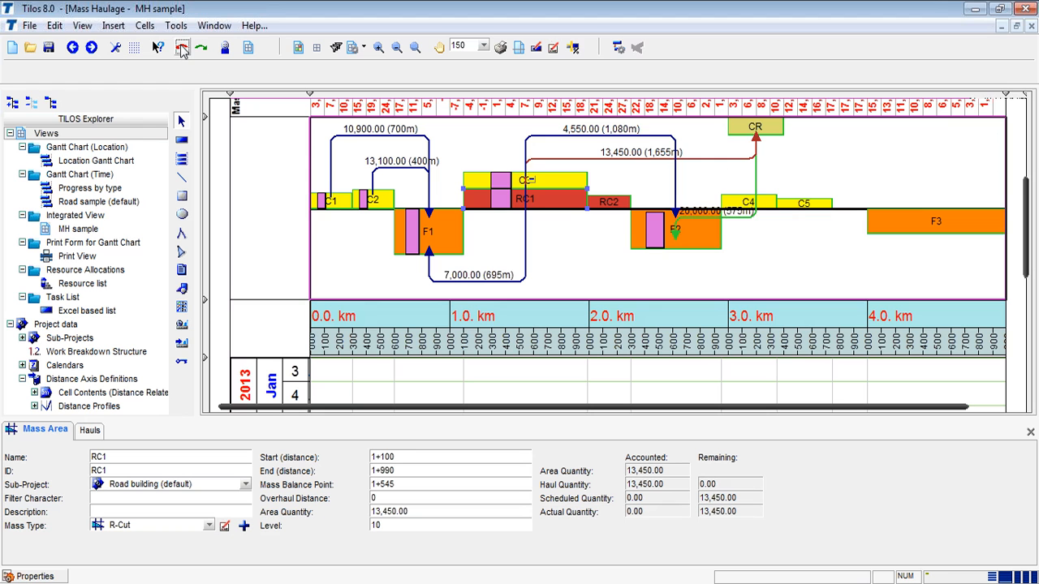
pyautogui.click(183, 49)
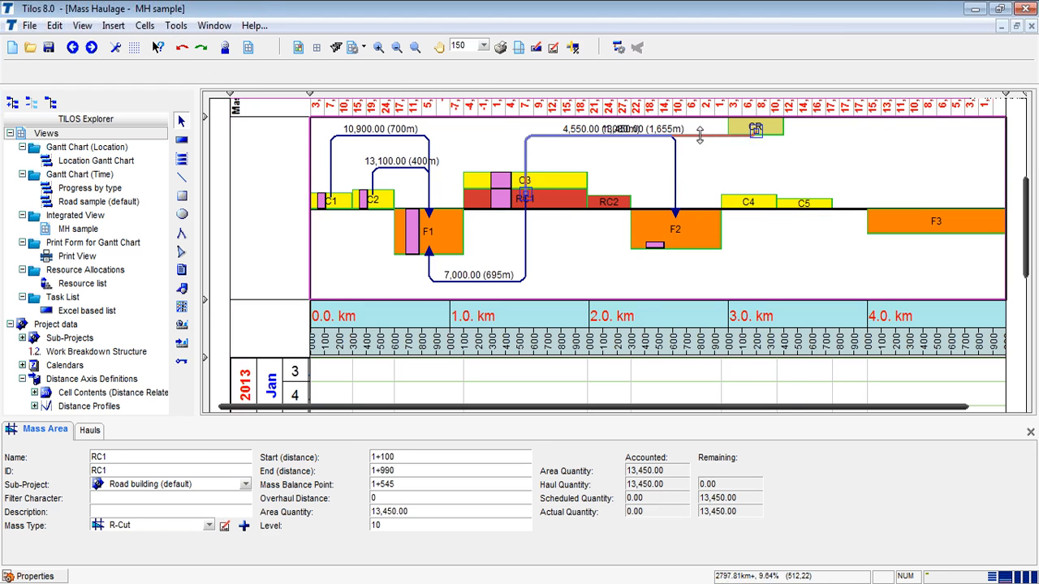
# Step: Lower the RC1 to CR haulage line to a 57% display position and recreate the 20,000 M3 haul from CR to F2
pyautogui.moveTo(699, 136); pyautogui.dragTo(697, 156)
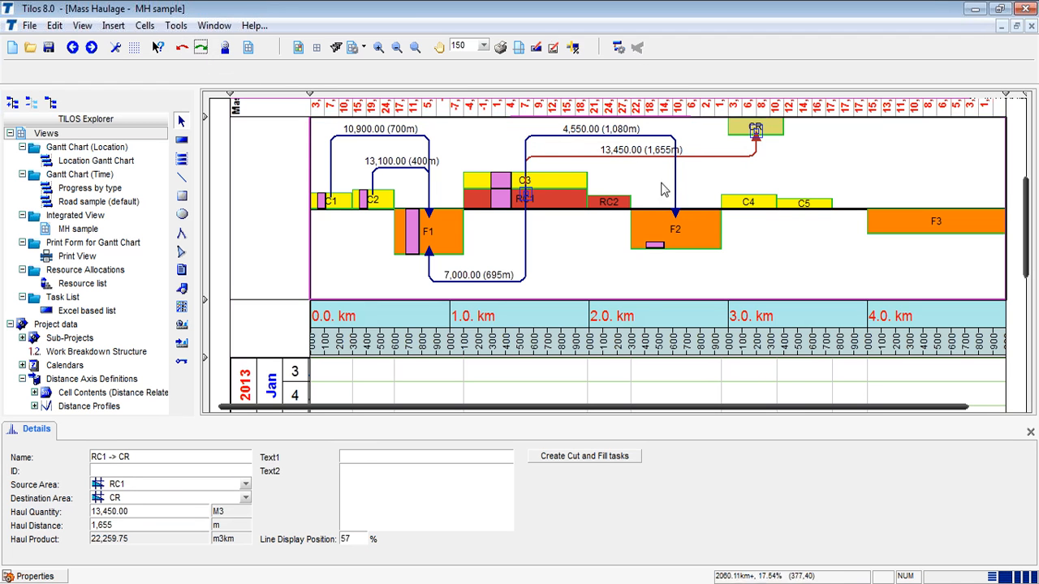
pyautogui.moveTo(775, 138)
pyautogui.mouseDown()
pyautogui.moveTo(758, 139)
pyautogui.moveTo(762, 201)
pyautogui.moveTo(677, 225)
pyautogui.moveTo(685, 232)
pyautogui.mouseUp()
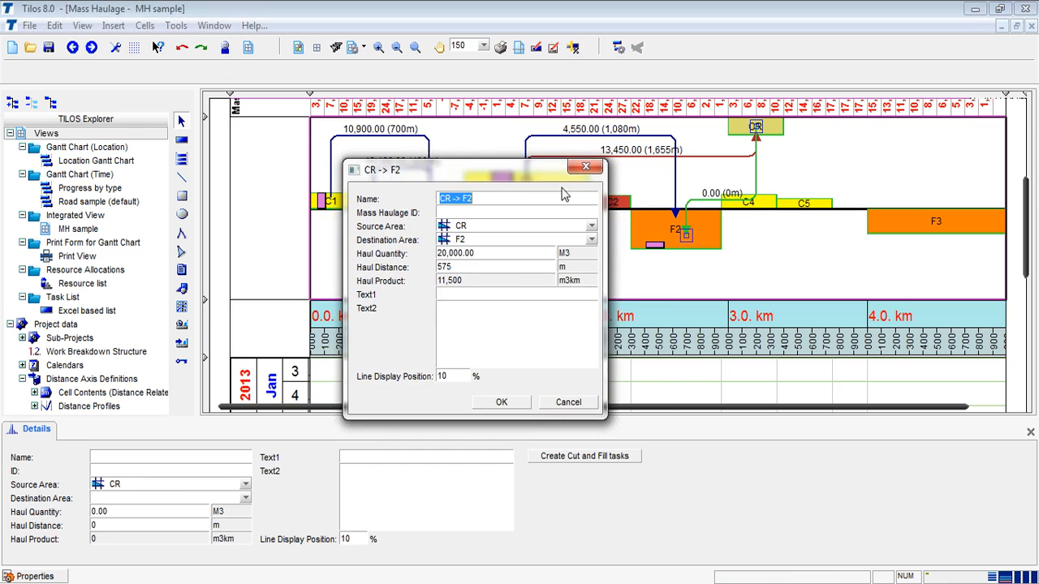
pyautogui.click(522, 408)
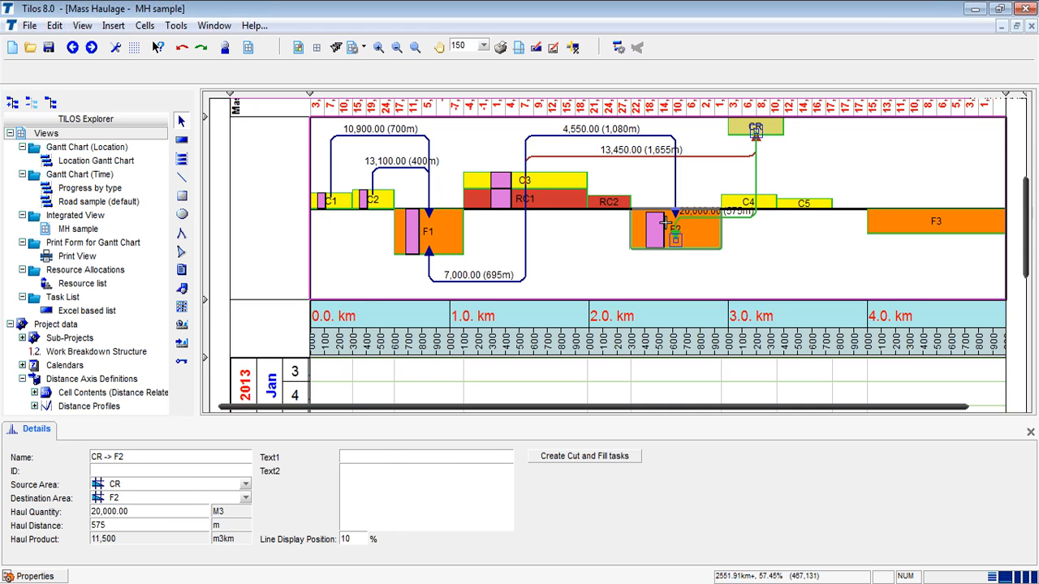
# Step: Review the accounted and remaining quantities of mass areas F2, C1, F1 and RC1
pyautogui.click(649, 237)
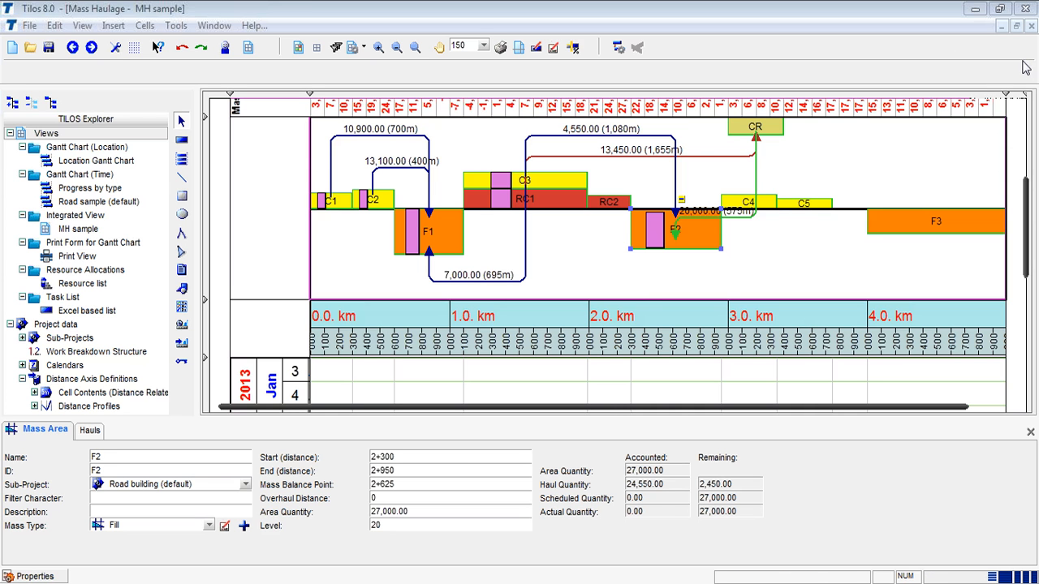
pyautogui.click(618, 223)
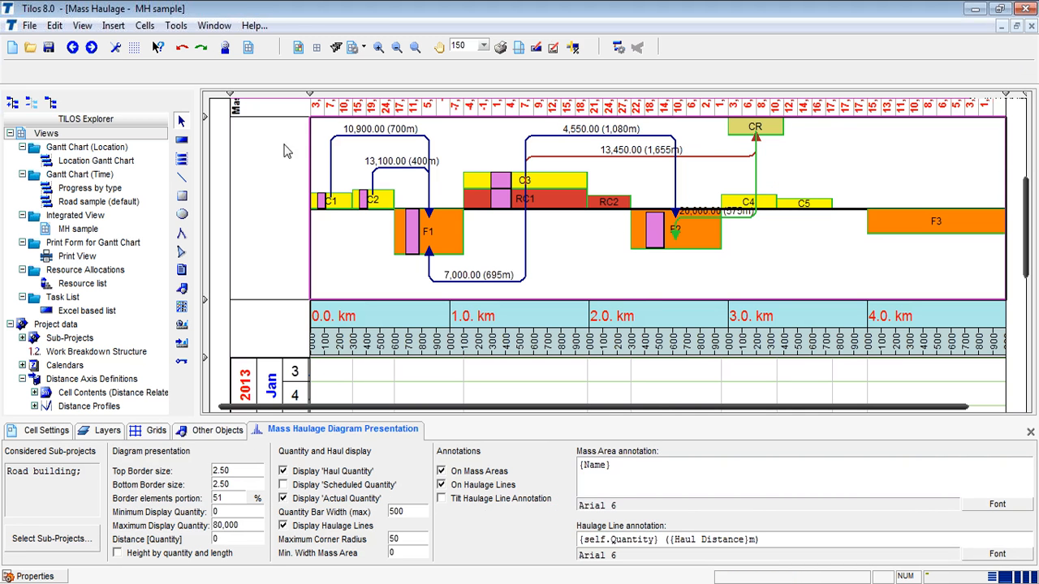
pyautogui.click(334, 200)
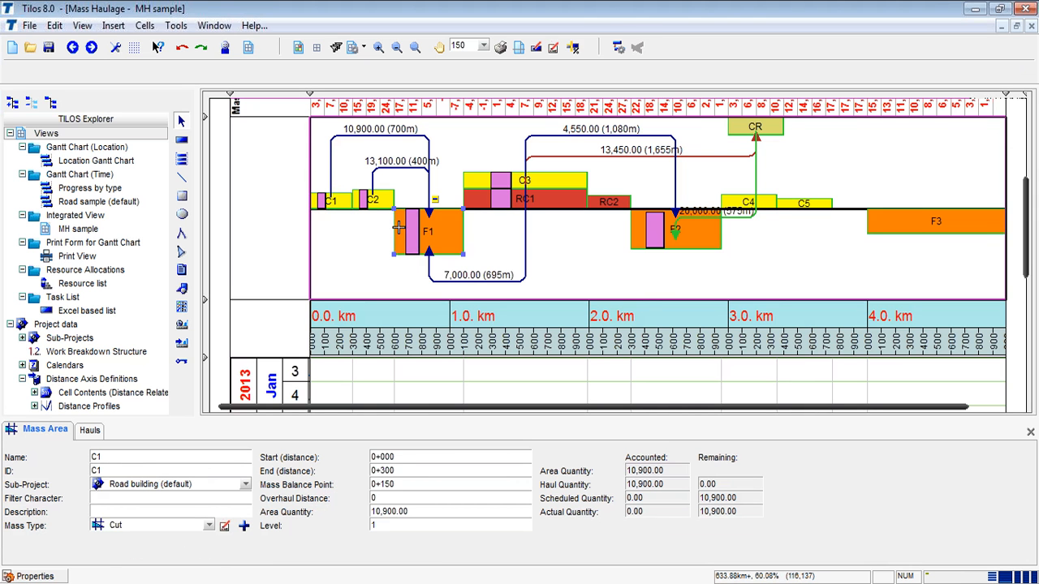
pyautogui.click(398, 228)
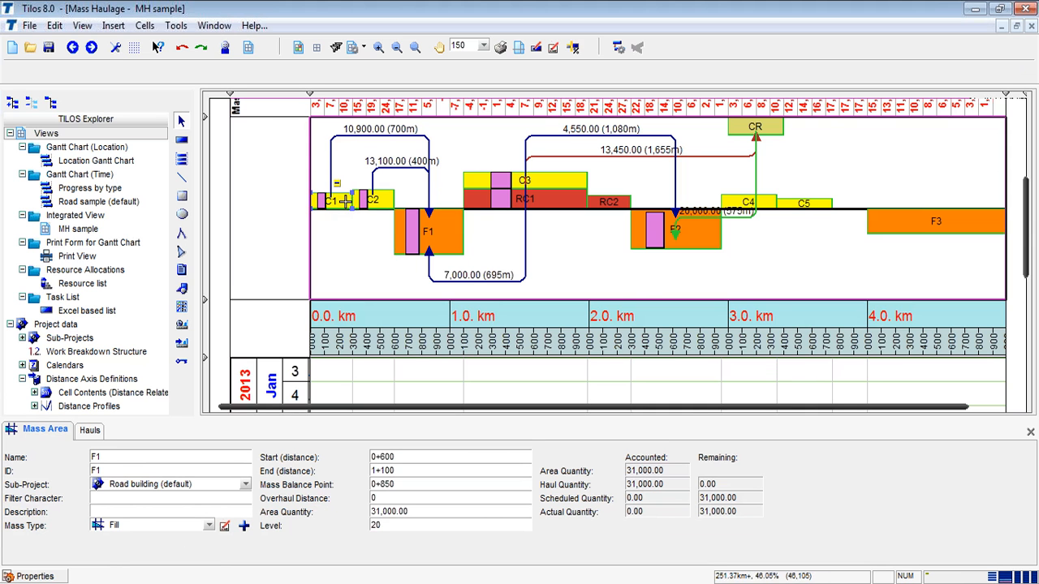
pyautogui.click(341, 203)
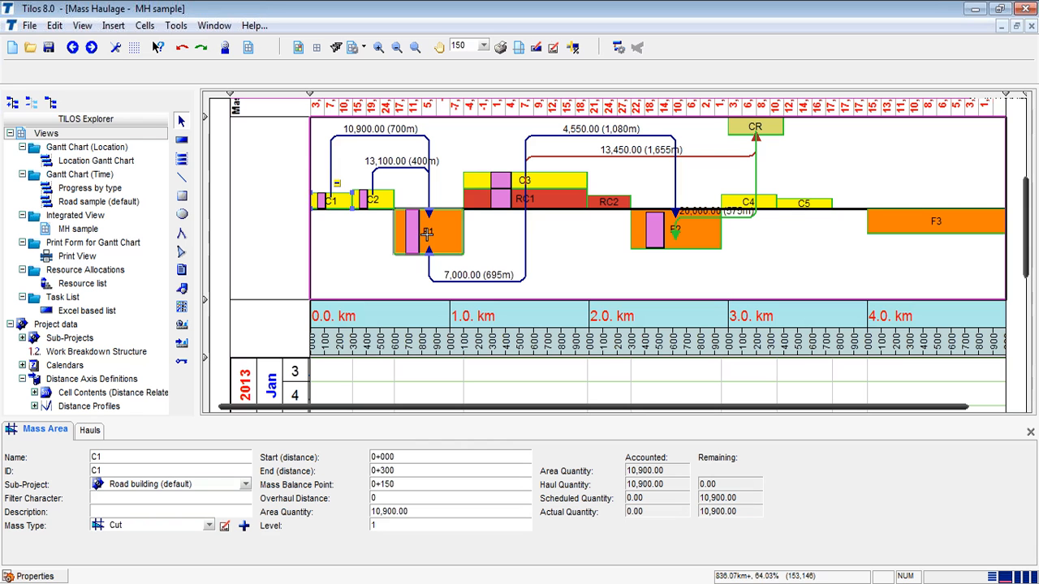
pyautogui.click(456, 232)
pyautogui.click(562, 203)
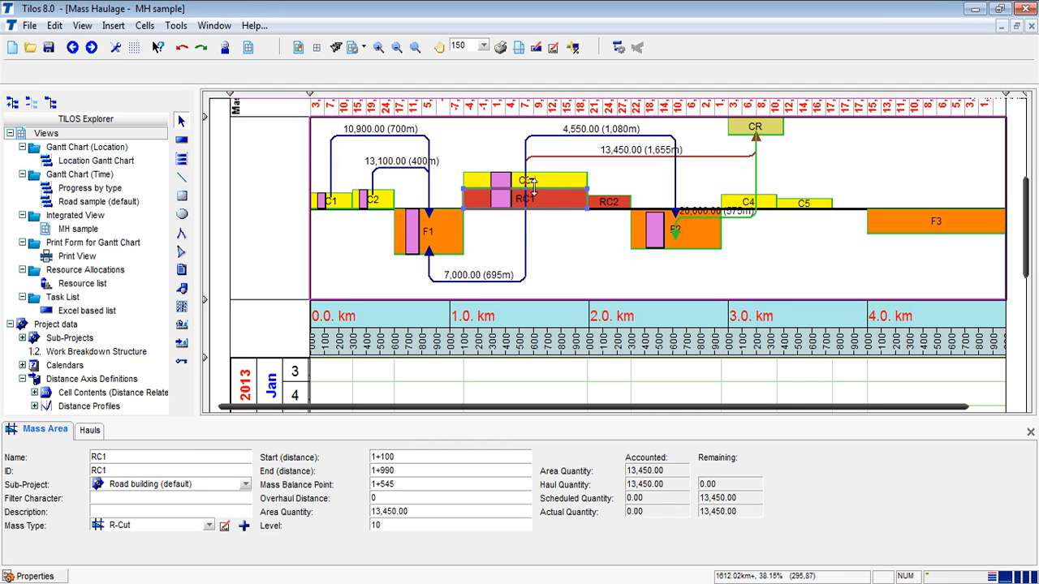
# Step: Inspect crusher CR together with the details of its incoming haul from RC1 and its outgoing haul to F2
pyautogui.click(747, 135)
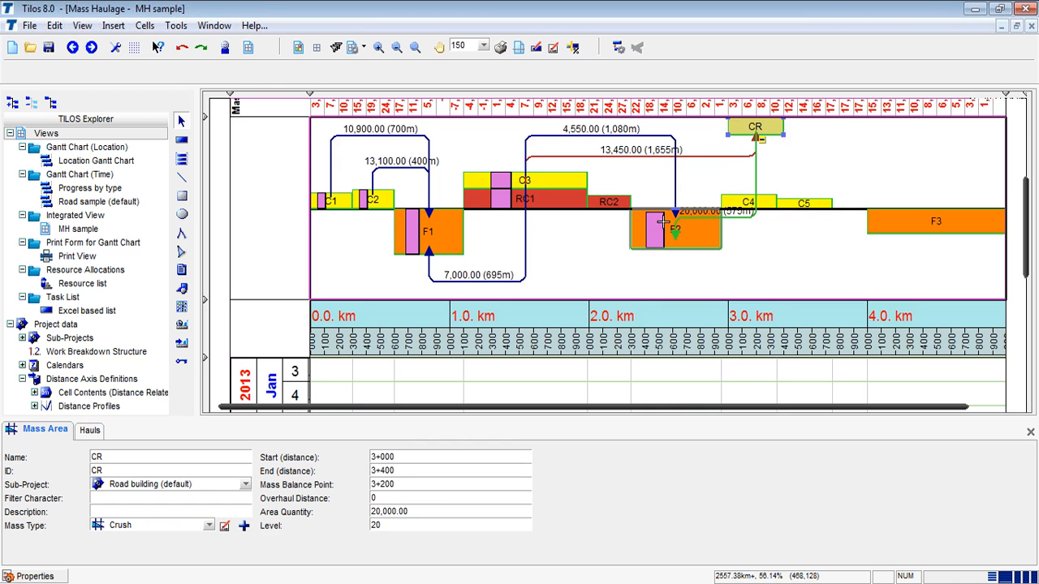
pyautogui.click(735, 156)
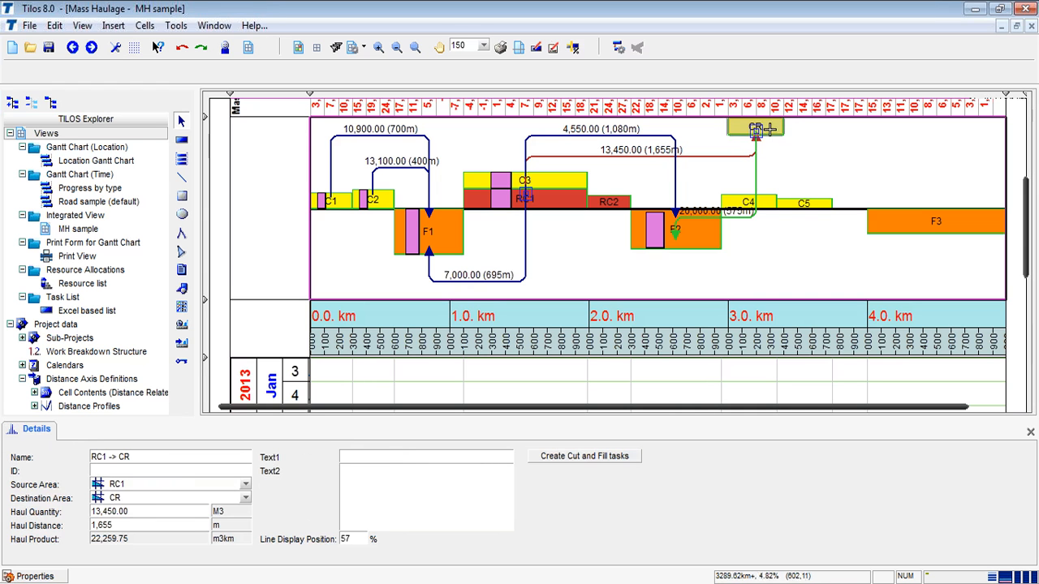
pyautogui.click(755, 126)
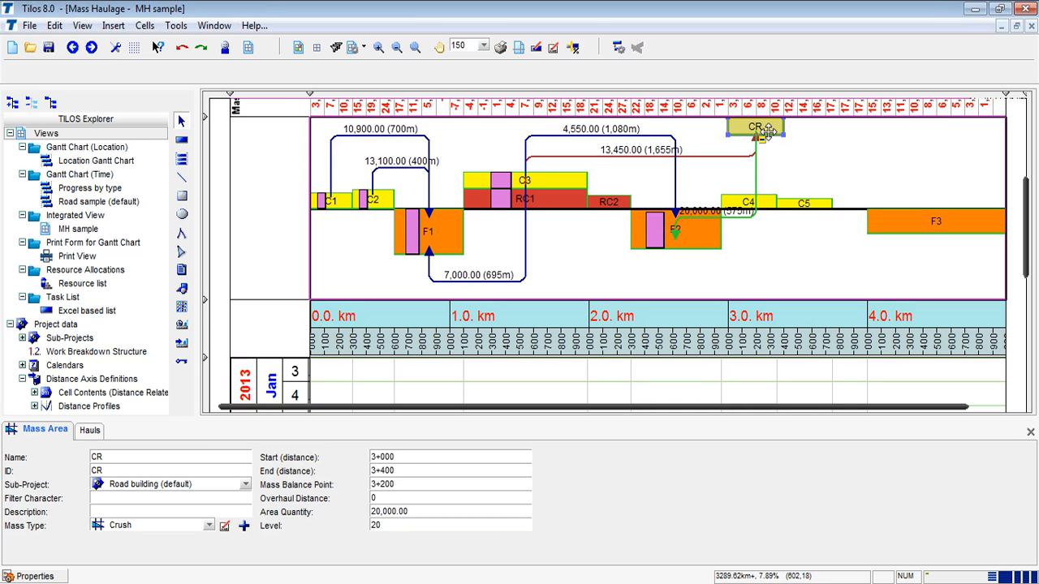
pyautogui.click(757, 169)
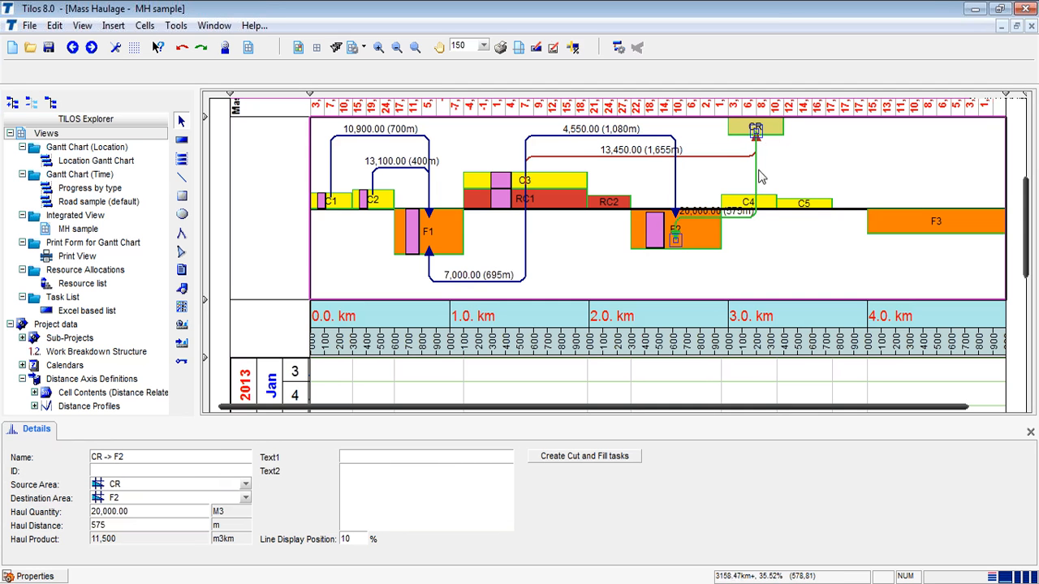
pyautogui.click(794, 186)
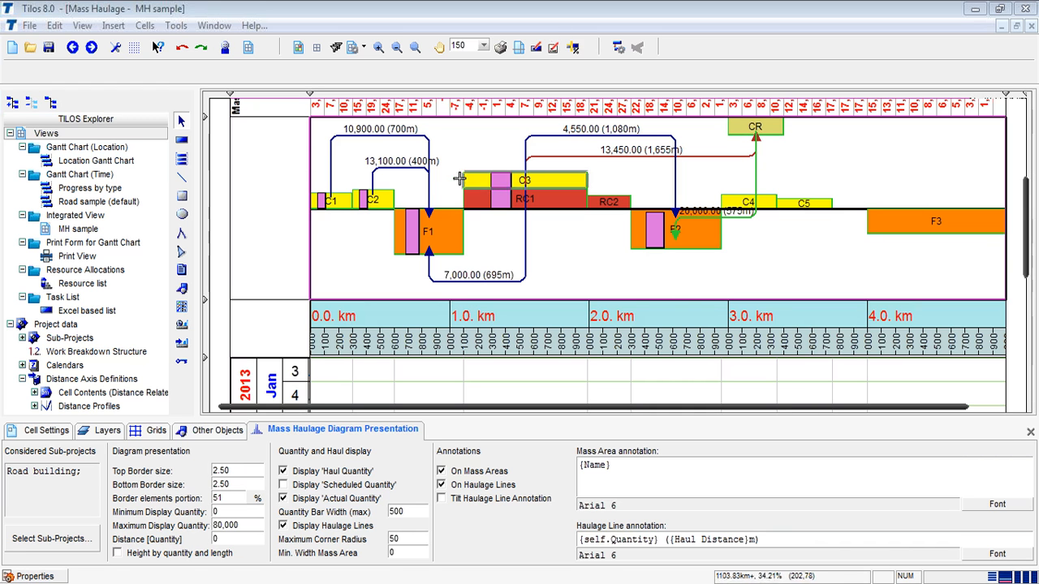
# Step: Delete the haul from cut area C1 to fill area F1
pyautogui.click(427, 145)
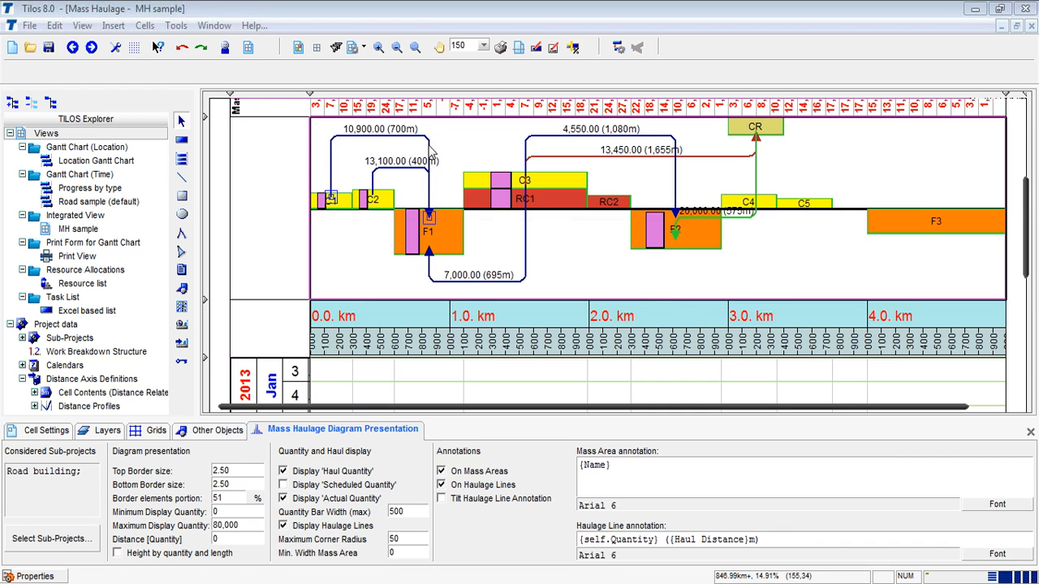
pyautogui.press('Delete')
pyautogui.click(469, 335)
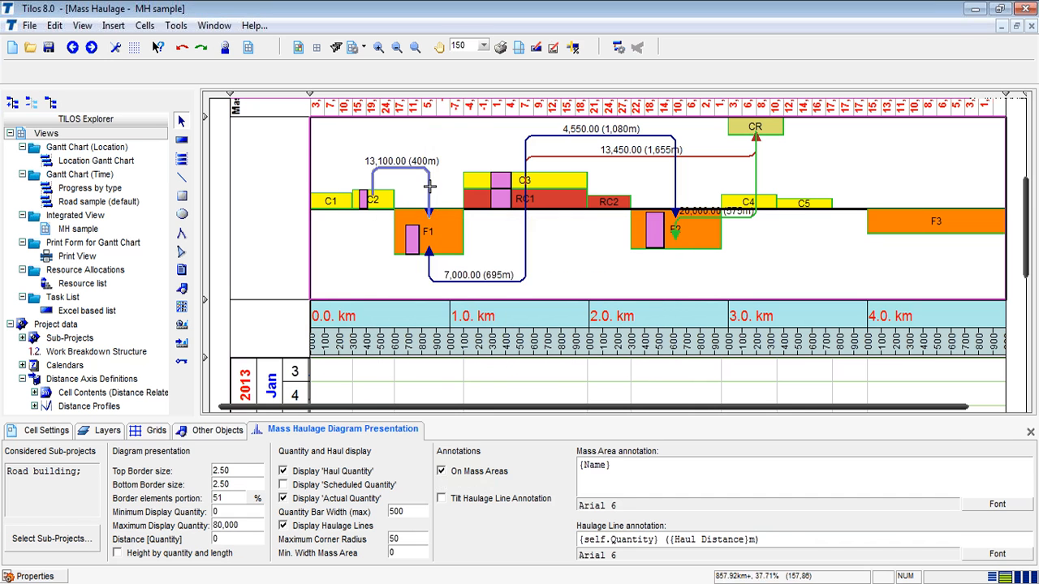
# Step: Delete the hauls C2 to F1, C3 to F1, RC1 to CR and CR to F2 together
pyautogui.click(422, 180)
pyautogui.keyDown('ctrl'); pyautogui.click(446, 282); pyautogui.keyUp('ctrl')
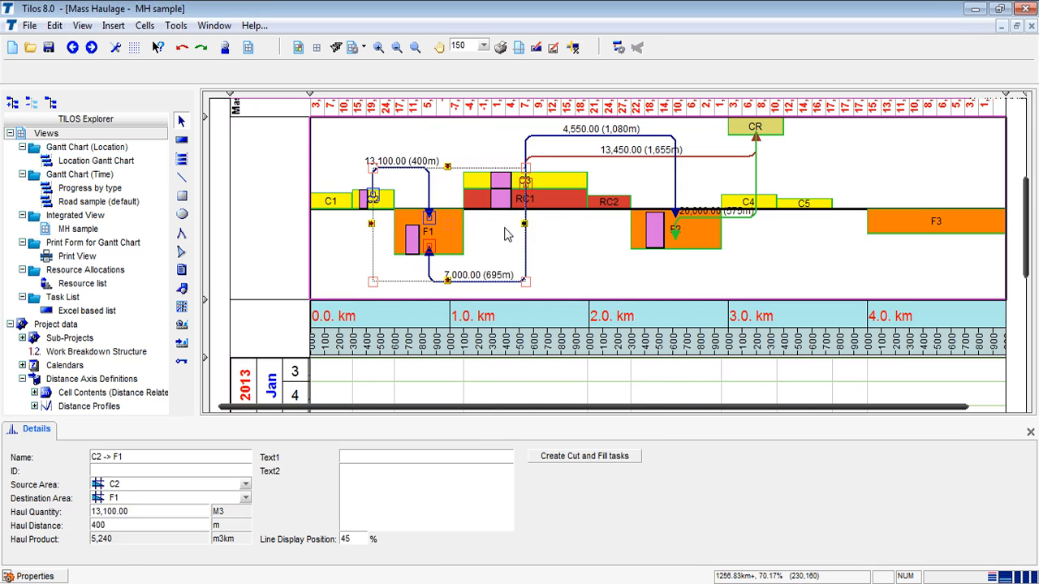
pyautogui.keyDown('ctrl'); pyautogui.click(553, 156); pyautogui.keyUp('ctrl')
pyautogui.keyDown('ctrl'); pyautogui.click(755, 178); pyautogui.keyUp('ctrl')
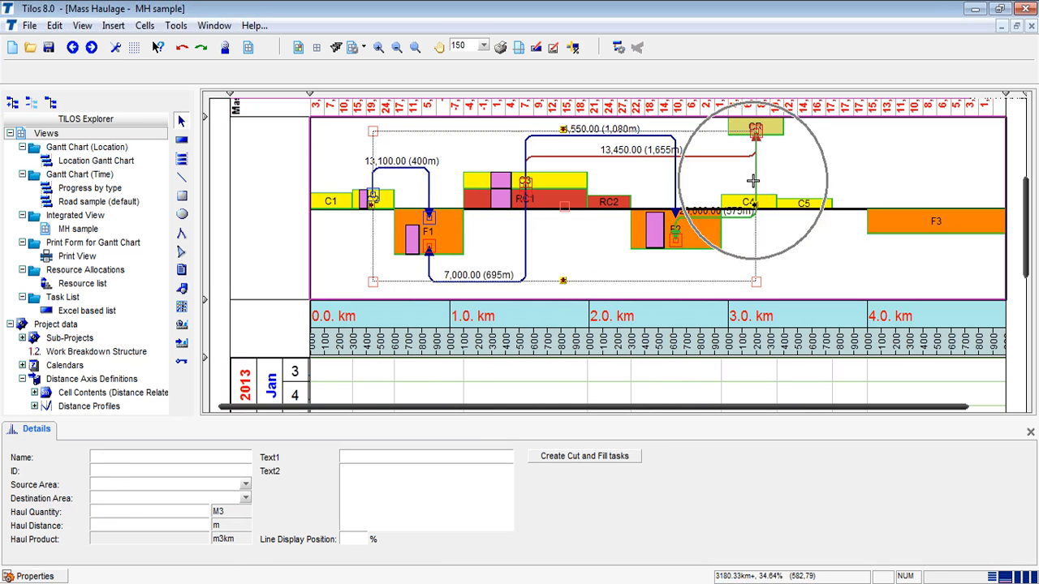
pyautogui.press('Delete')
pyautogui.press('Return')
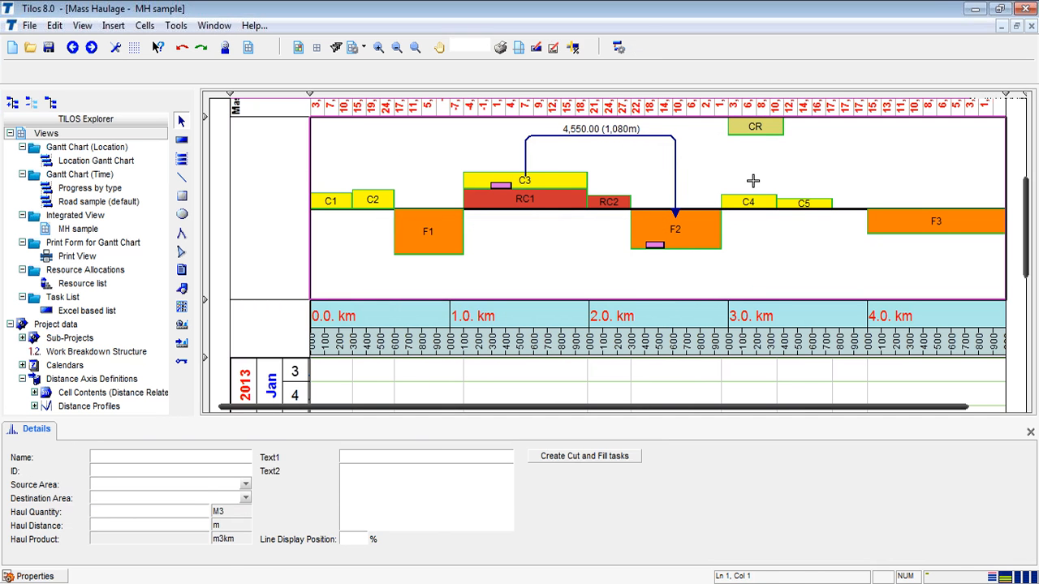
# Step: Delete the remaining haul from C3 to F2 and save the project
pyautogui.click(675, 159)
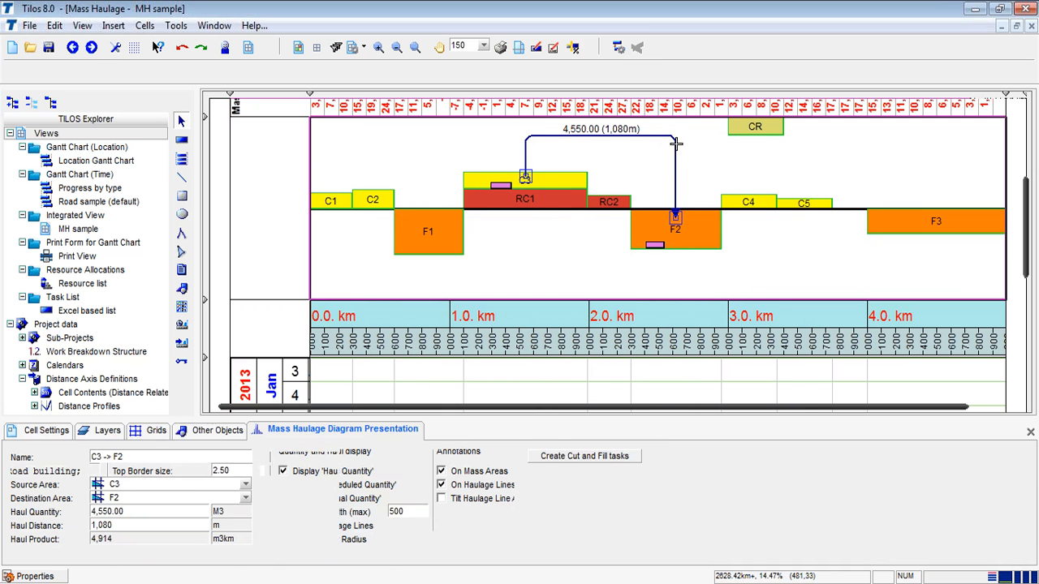
pyautogui.press('Delete')
pyautogui.click(467, 335)
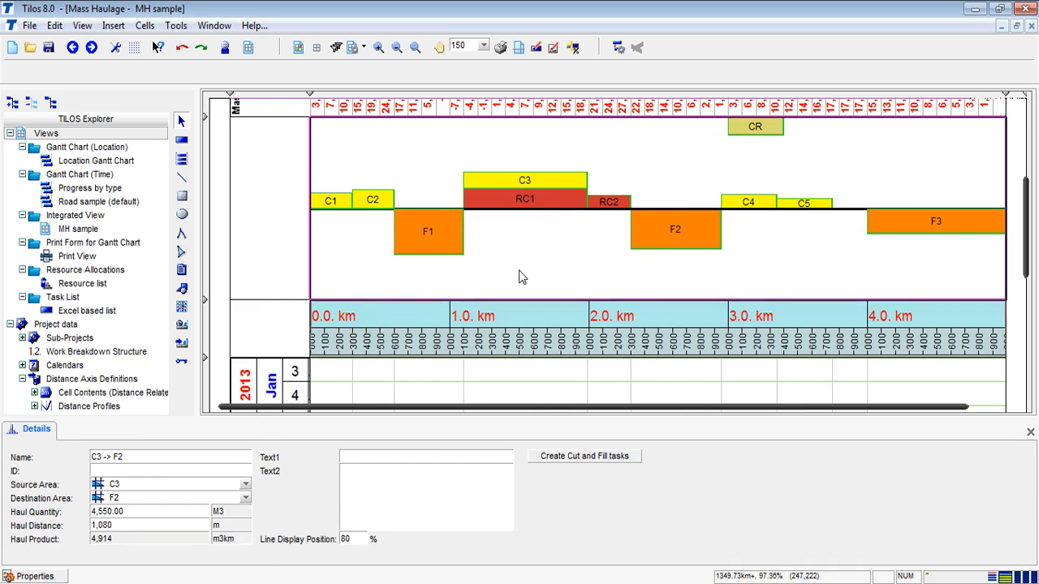
pyautogui.click(48, 47)
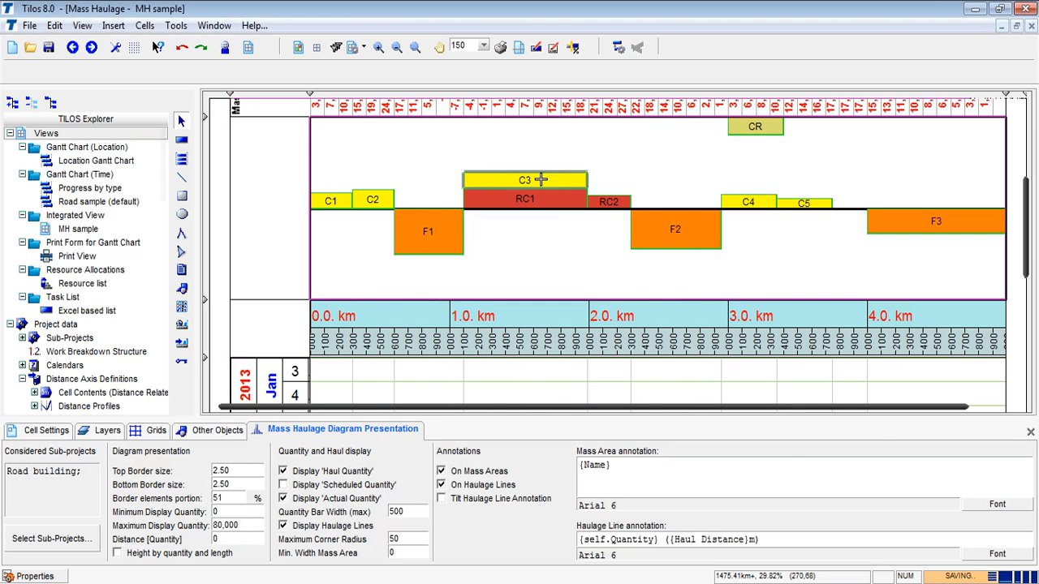
# Step: Switch to the Mass Haulage Sample workbook in Excel and move its window fully into view
pyautogui.moveTo(632, 581)
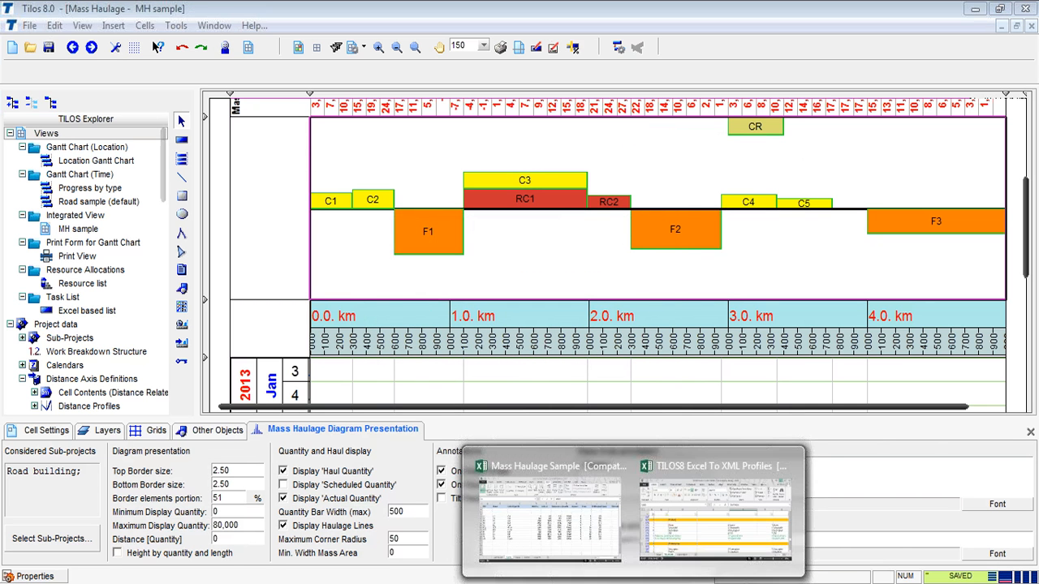
pyautogui.click(594, 549)
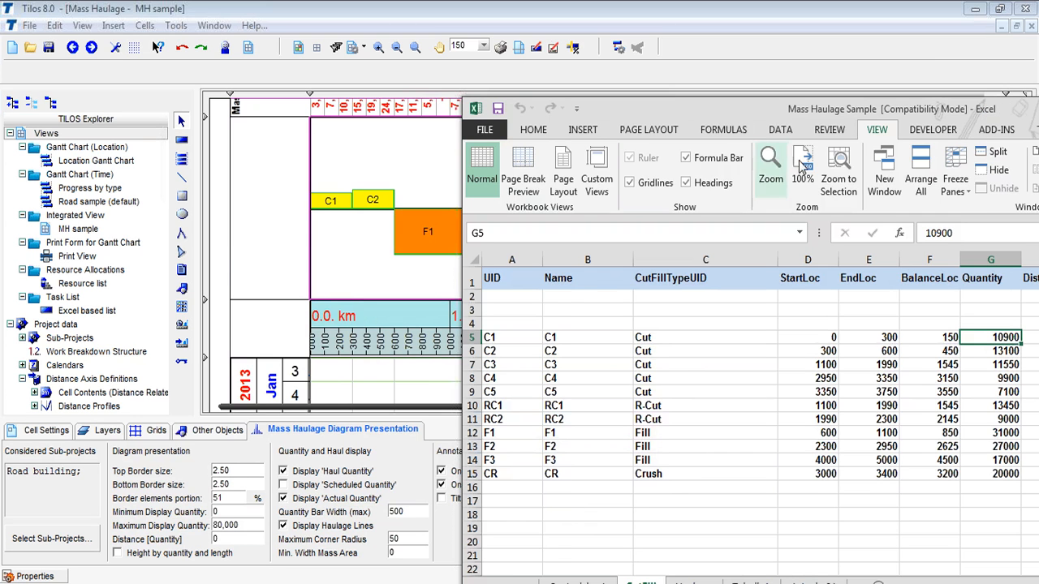
pyautogui.moveTo(671, 91); pyautogui.dragTo(622, 91)
pyautogui.moveTo(534, 47); pyautogui.dragTo(456, 47)
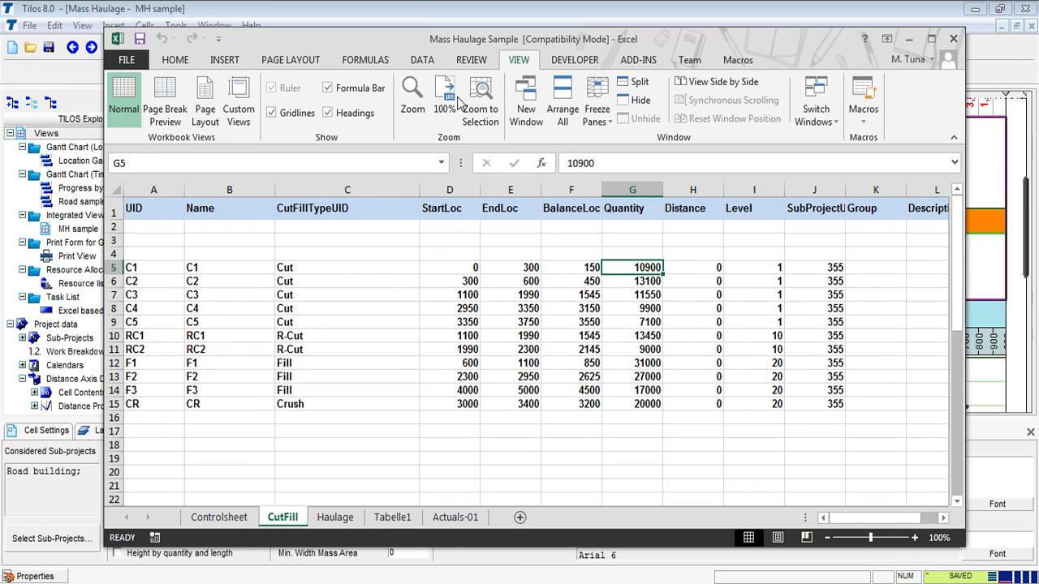
# Step: Open the Haulage sheet and examine the quantity, distance and DTM columns and the haul rows A5 to E14
pyautogui.click(342, 524)
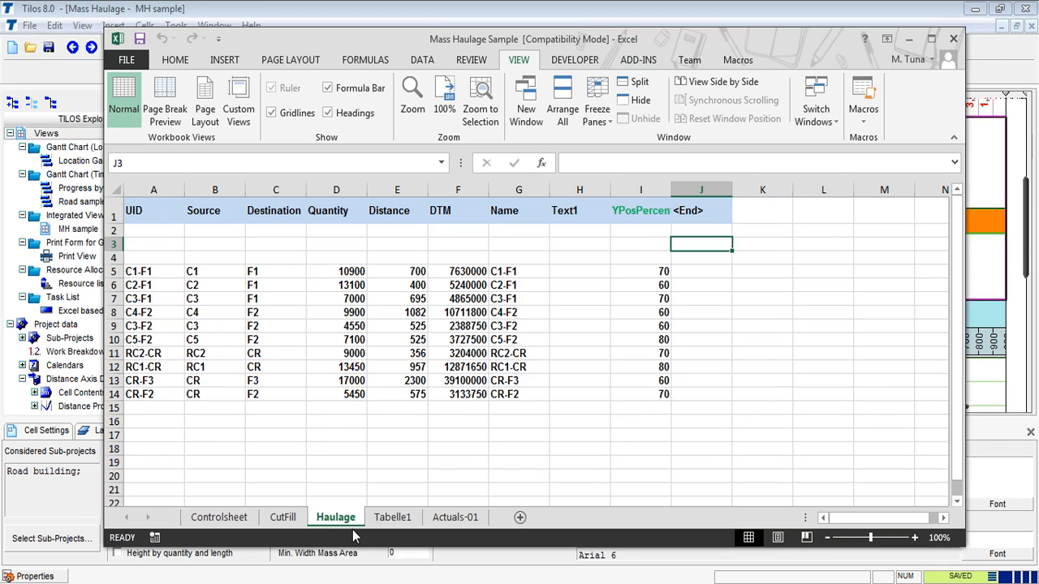
pyautogui.click(342, 259)
pyautogui.click(345, 272)
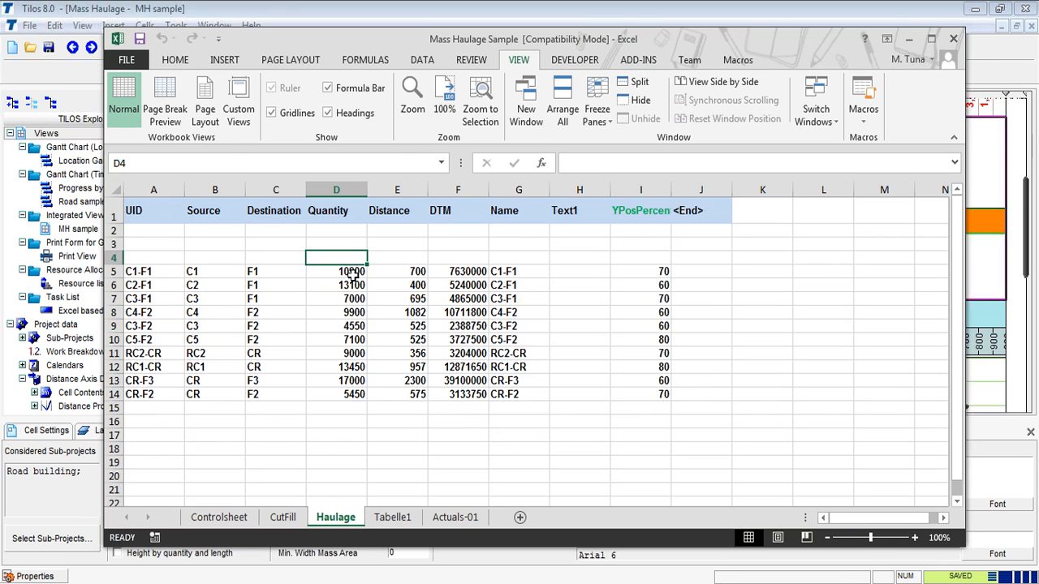
pyautogui.click(412, 274)
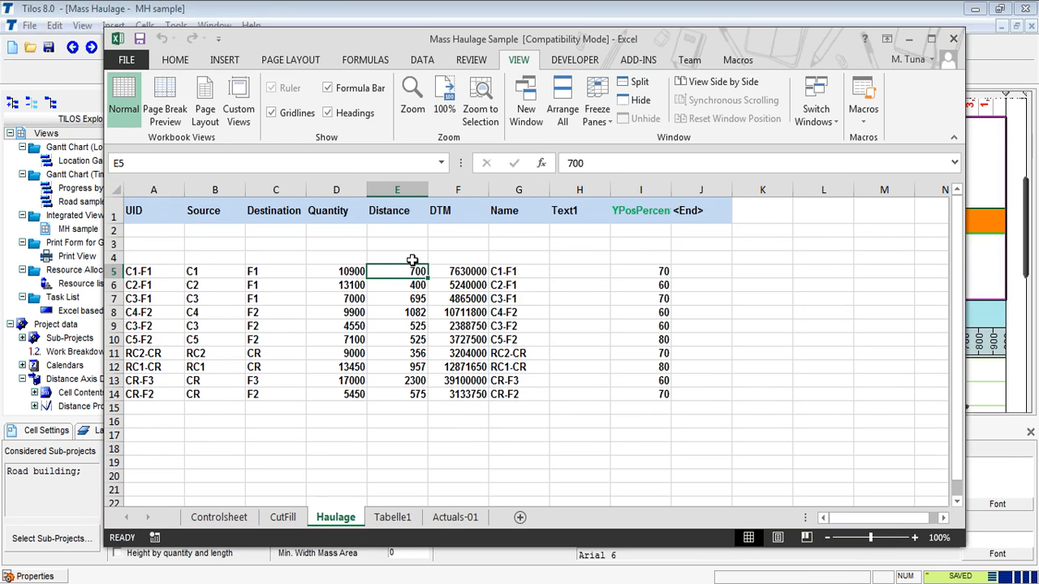
pyautogui.click(447, 271)
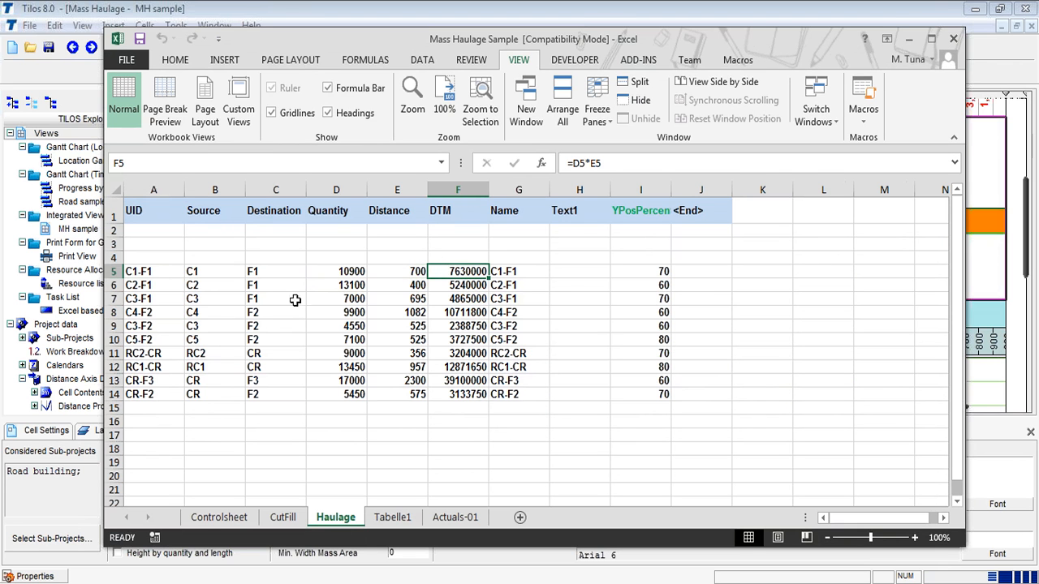
pyautogui.moveTo(134, 273); pyautogui.dragTo(412, 395)
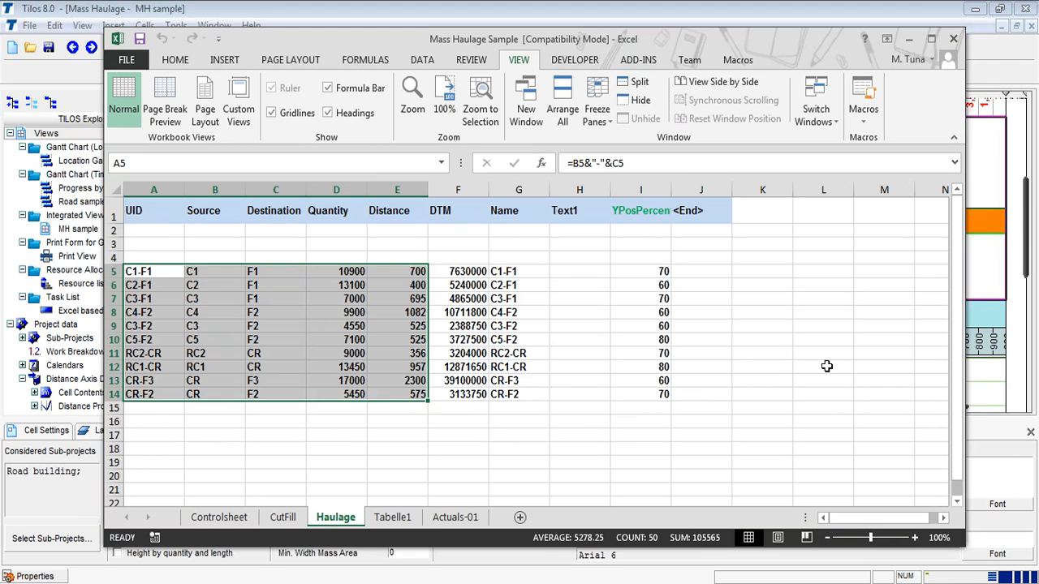
# Step: Shrink the workbook window and set the business case number on the Controlsheet to 2 for the Haulage export
pyautogui.moveTo(961, 543); pyautogui.dragTo(645, 509)
pyautogui.click(219, 480)
pyautogui.click(292, 253)
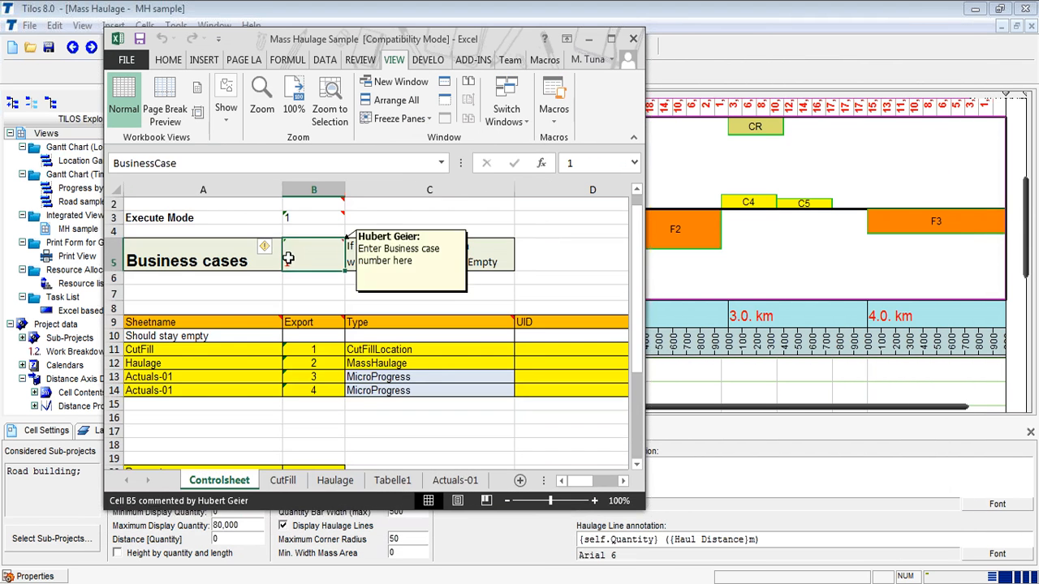
pyautogui.write('2')
pyautogui.click(322, 287)
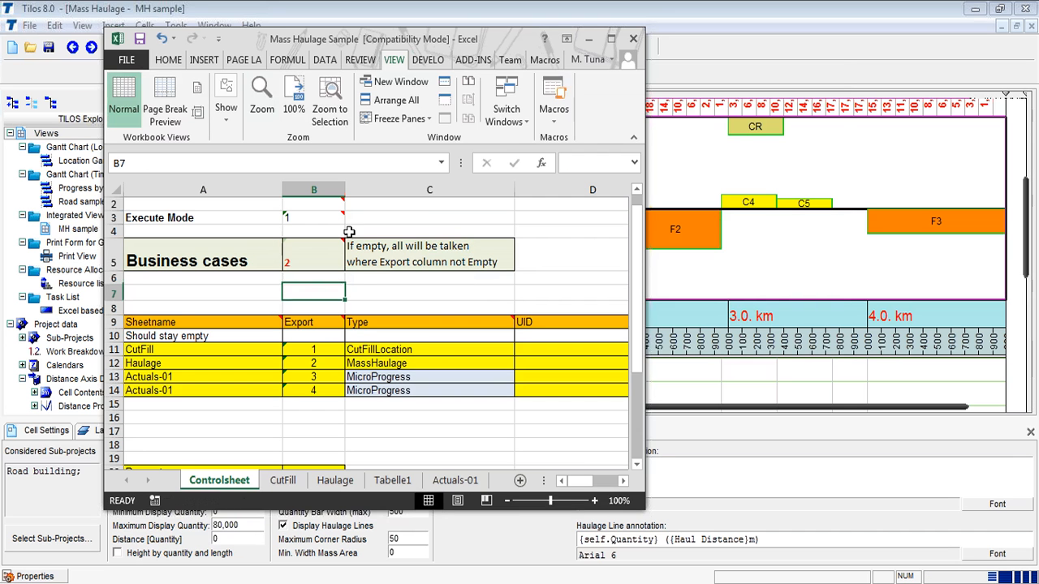
# Step: Run the ExportDataToTilos macro to transfer the hauls, acknowledge its completion and return to Tilos
pyautogui.click(554, 90)
pyautogui.moveTo(694, 98); pyautogui.dragTo(417, 121)
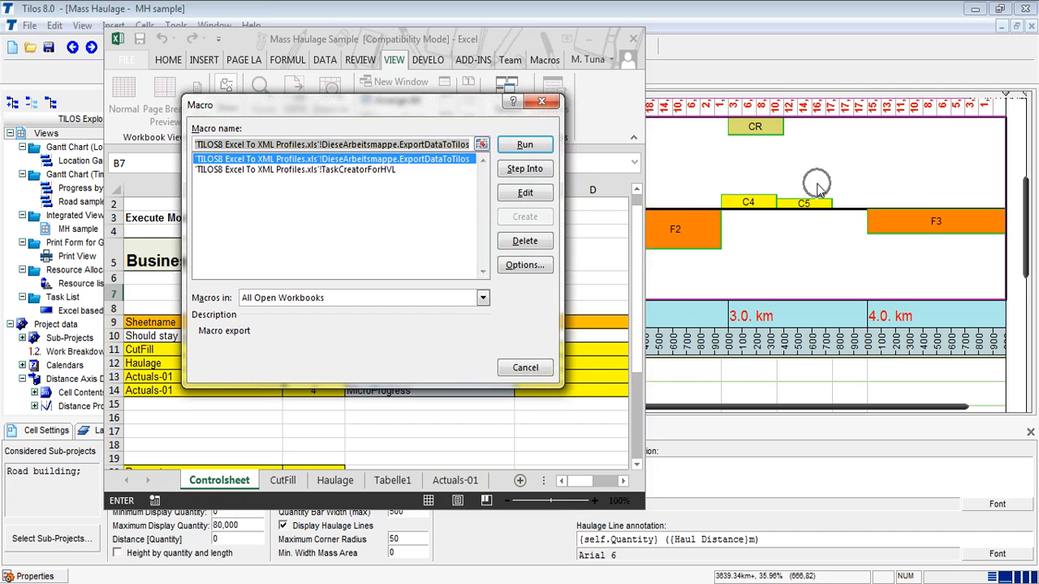
pyautogui.click(526, 146)
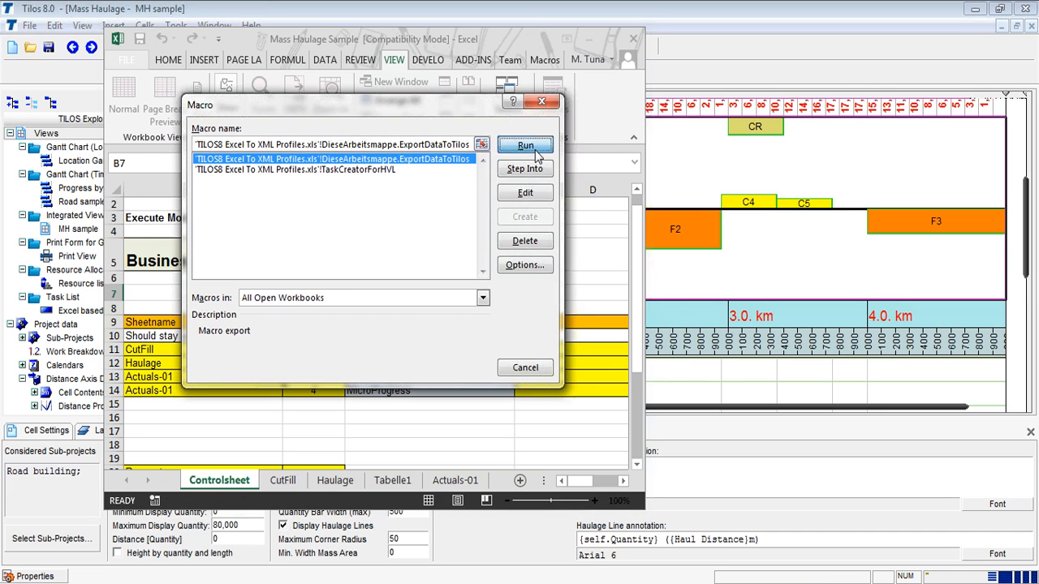
pyautogui.click(523, 353)
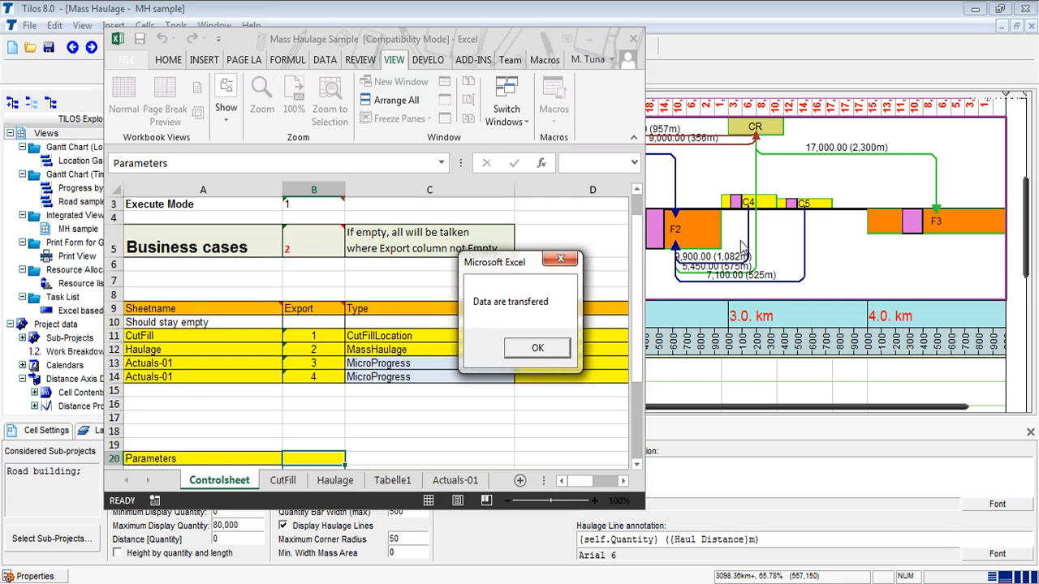
pyautogui.click(537, 348)
pyautogui.click(589, 39)
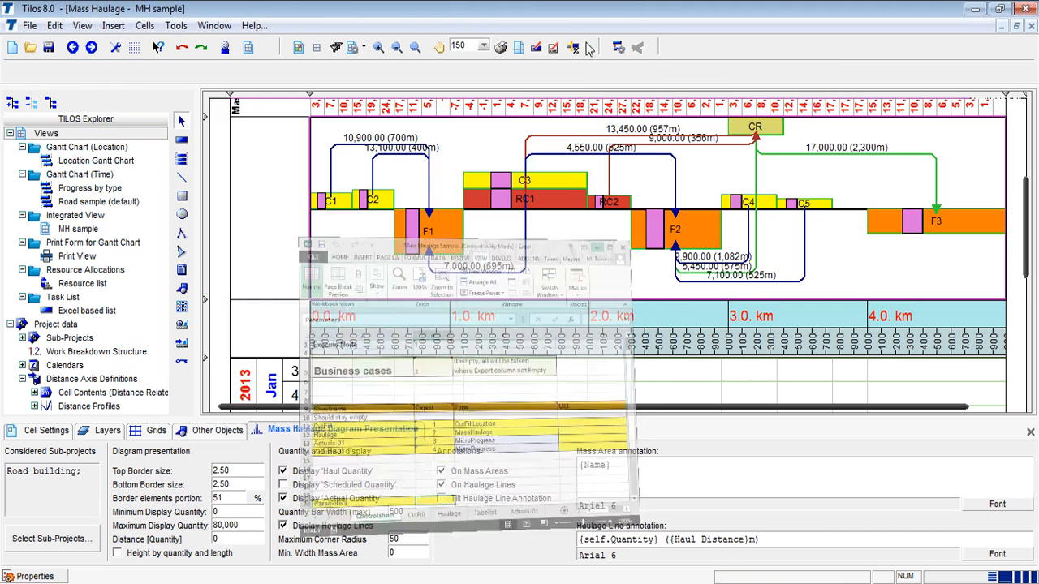
# Step: Adjust the line positions of hauls C2-F1 (44 %), C3-F2 (50 %) and RC2-CR (54 %), and increase the haulage diagram's height
pyautogui.moveTo(400, 157); pyautogui.dragTo(401, 171)
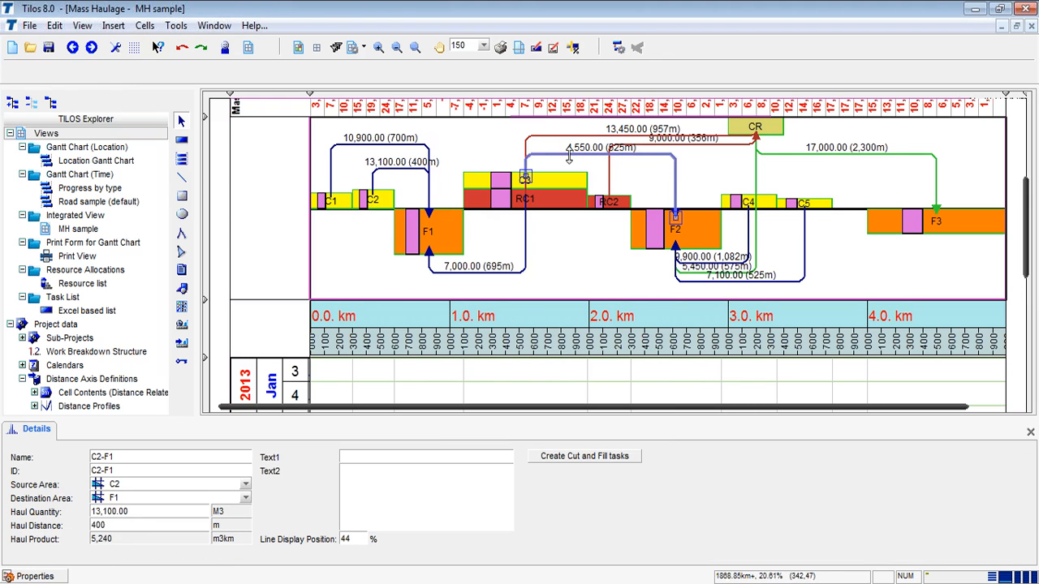
pyautogui.moveTo(572, 148); pyautogui.dragTo(569, 157)
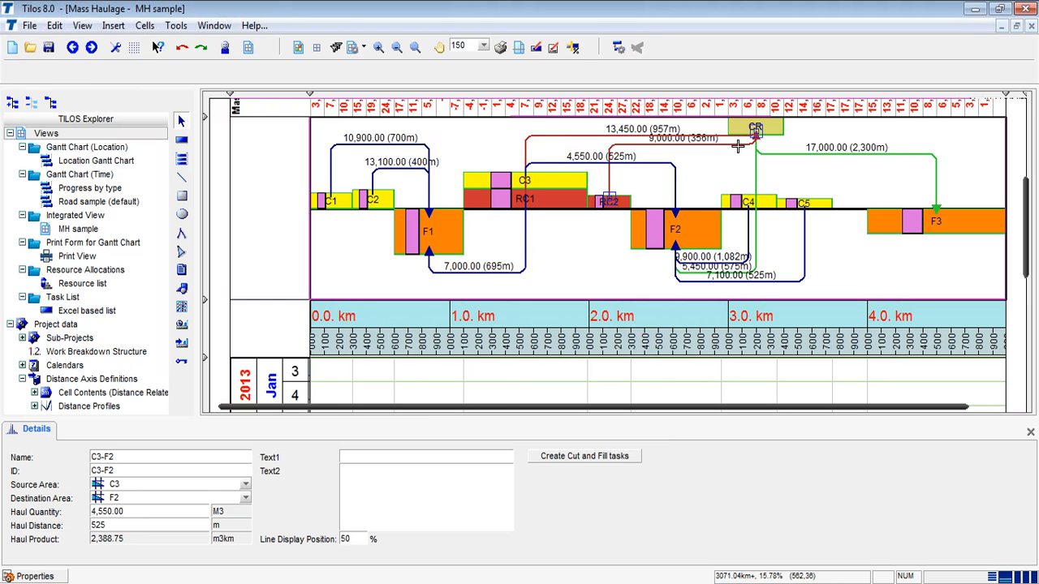
pyautogui.moveTo(737, 139); pyautogui.dragTo(737, 152)
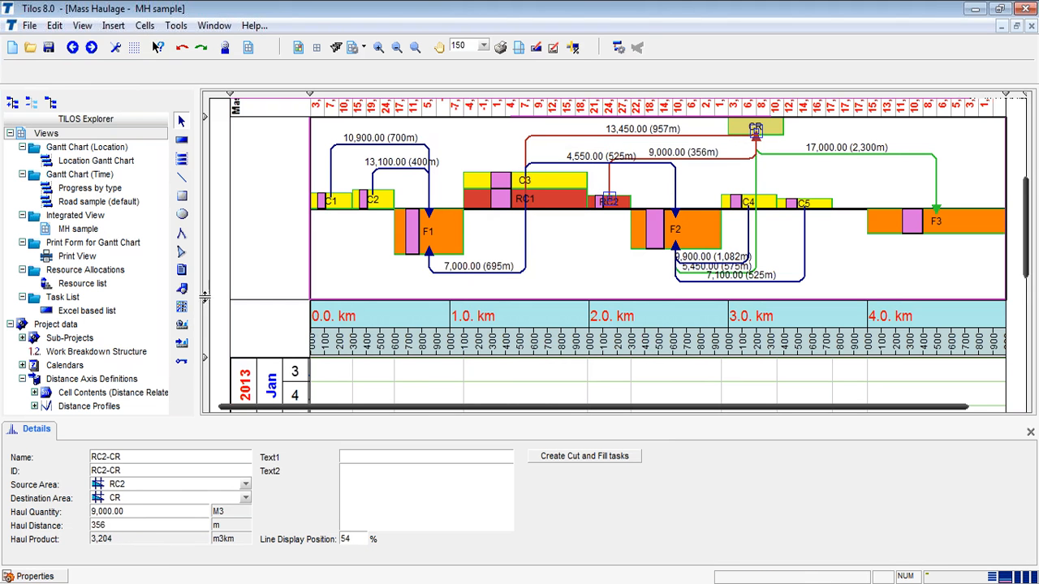
pyautogui.moveTo(218, 300); pyautogui.dragTo(228, 349)
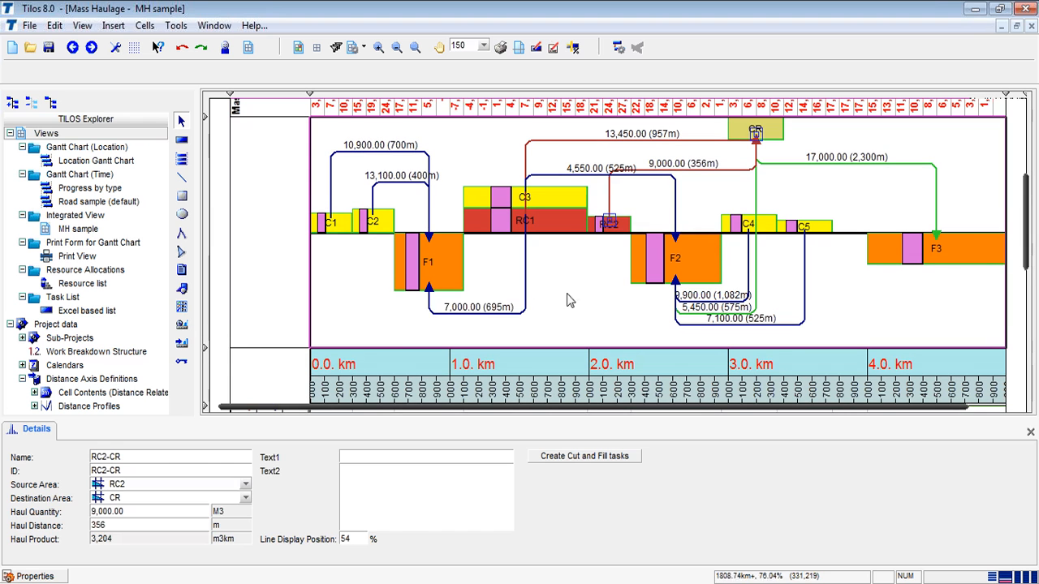
pyautogui.click(607, 283)
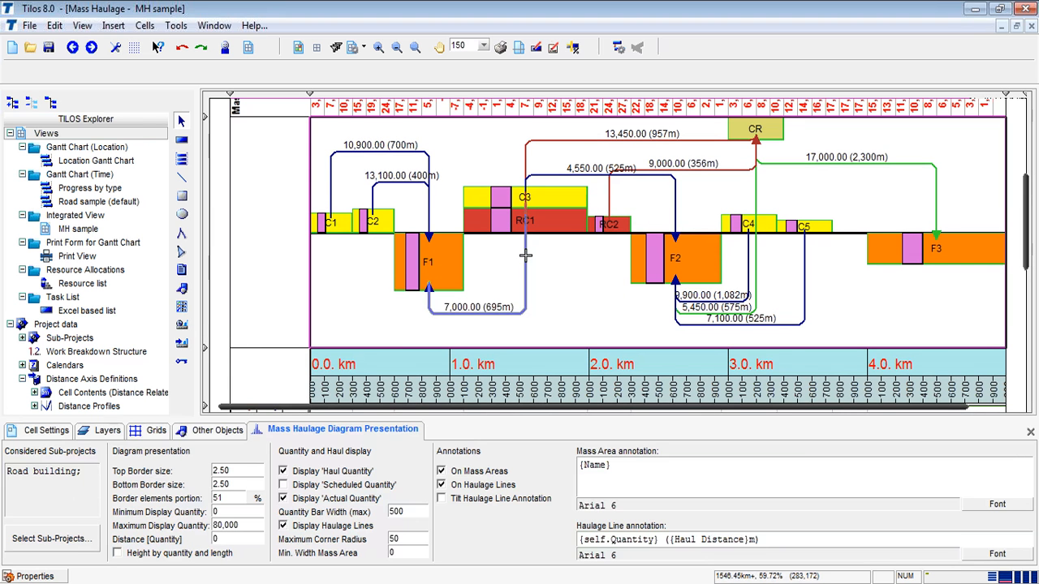
# Step: Examine the details of haul C3-F1 and the quantities of mass area RC1
pyautogui.click(525, 260)
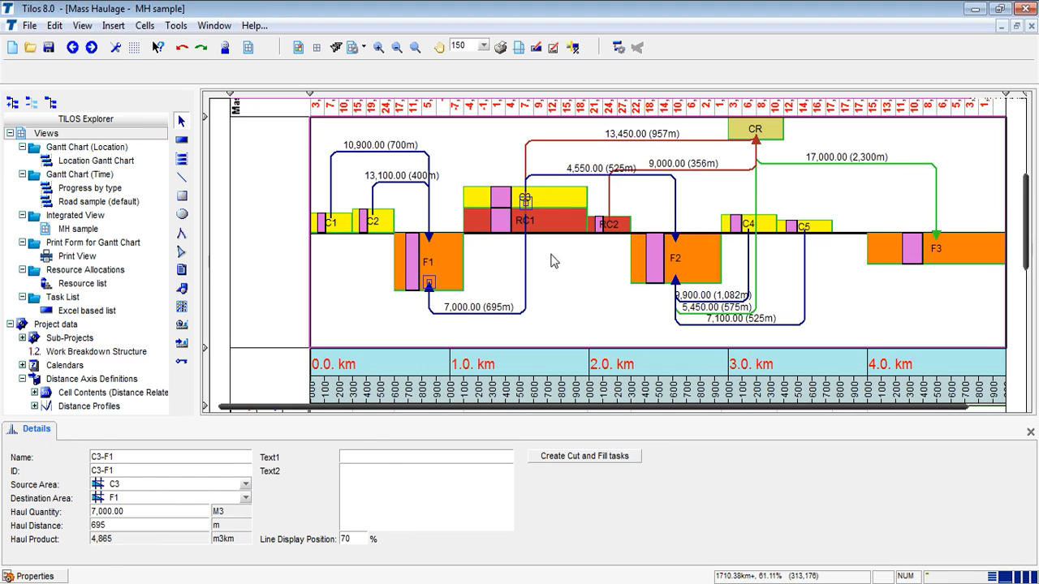
pyautogui.click(561, 229)
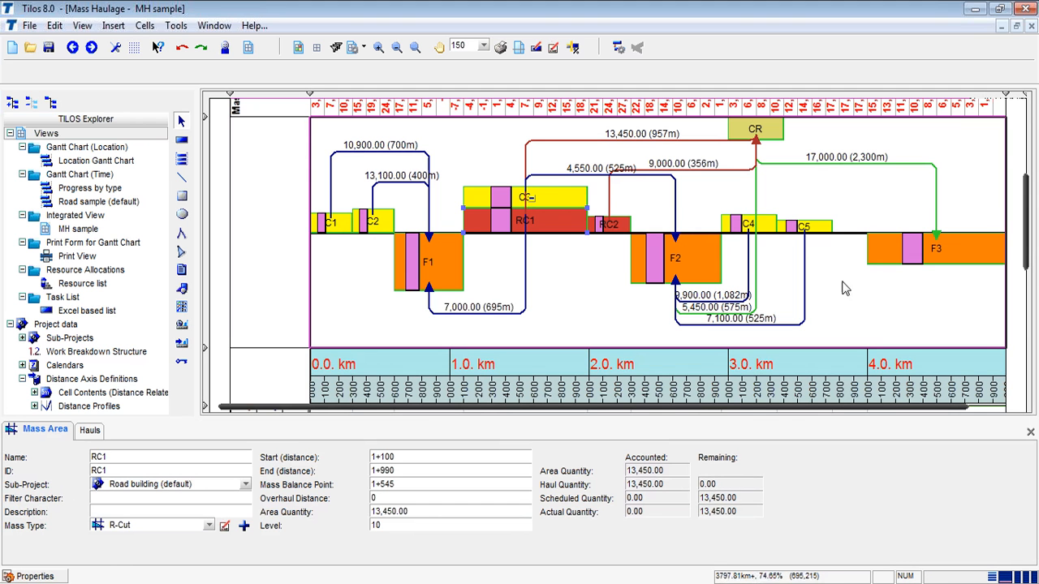
pyautogui.click(859, 334)
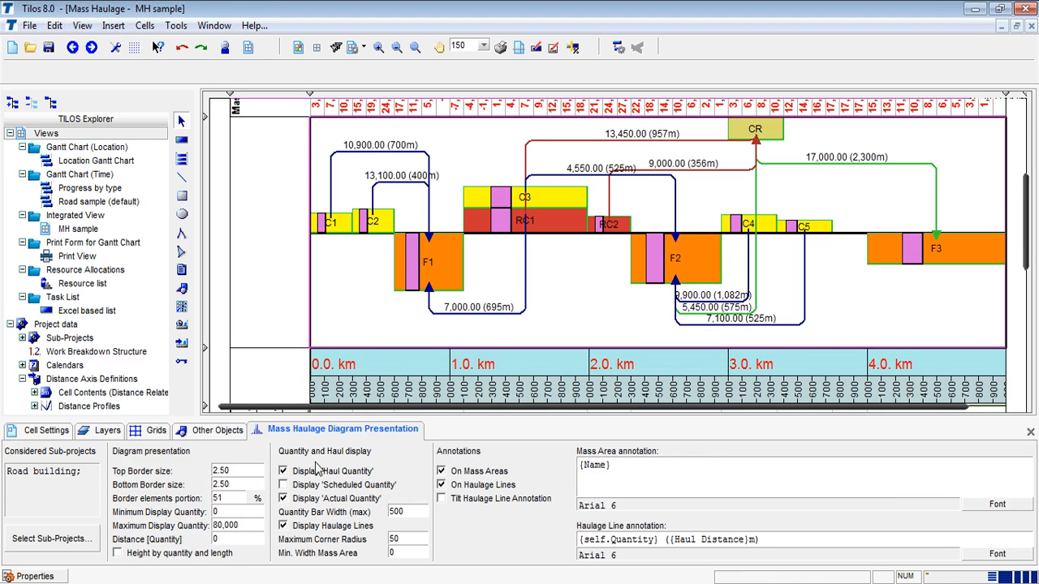
# Step: Switch the haul quantity bars off and back on to compare the mass haulage diagram
pyautogui.click(283, 471)
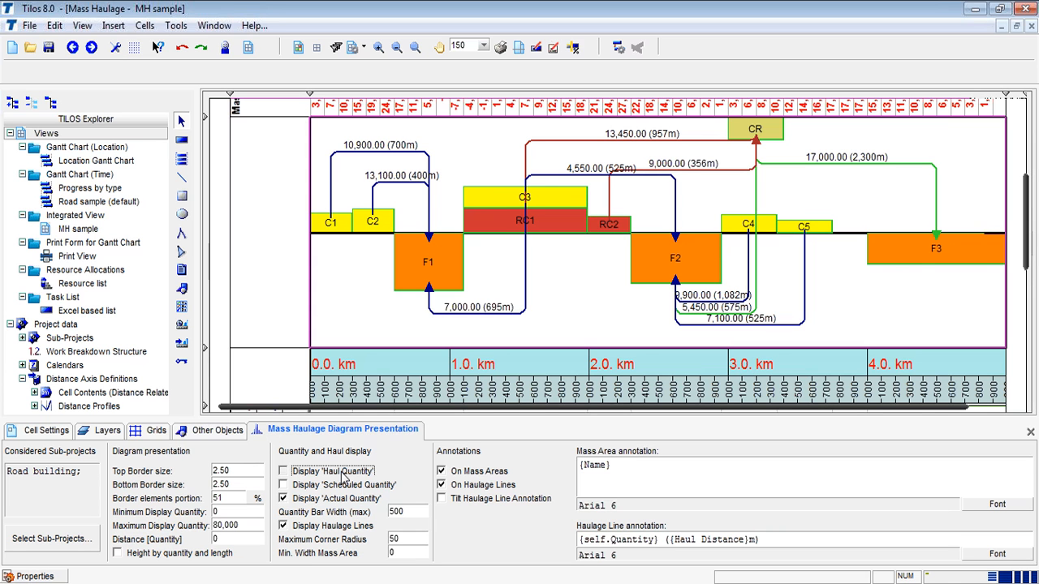
pyautogui.click(343, 478)
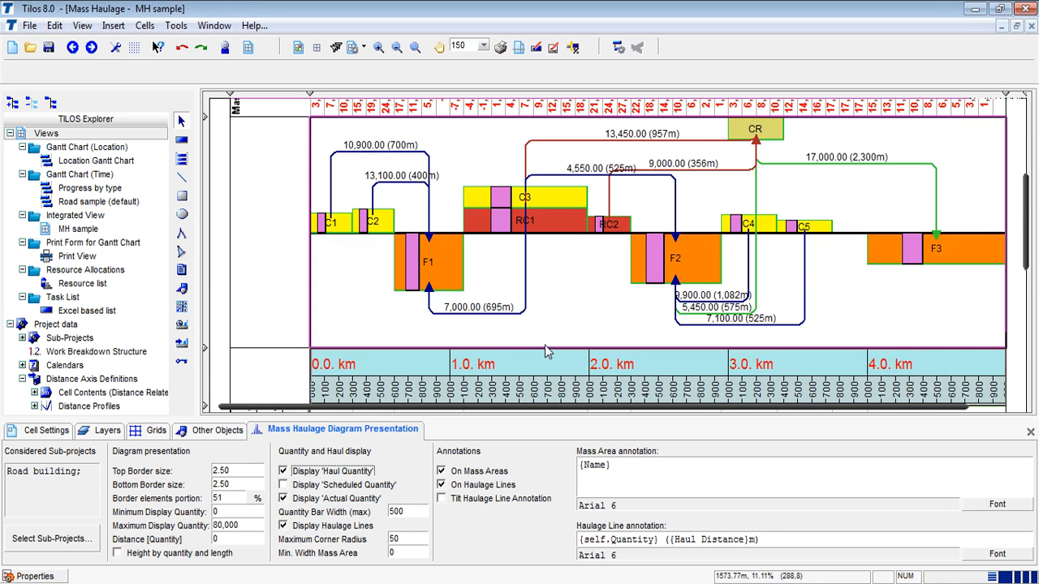
pyautogui.click(660, 253)
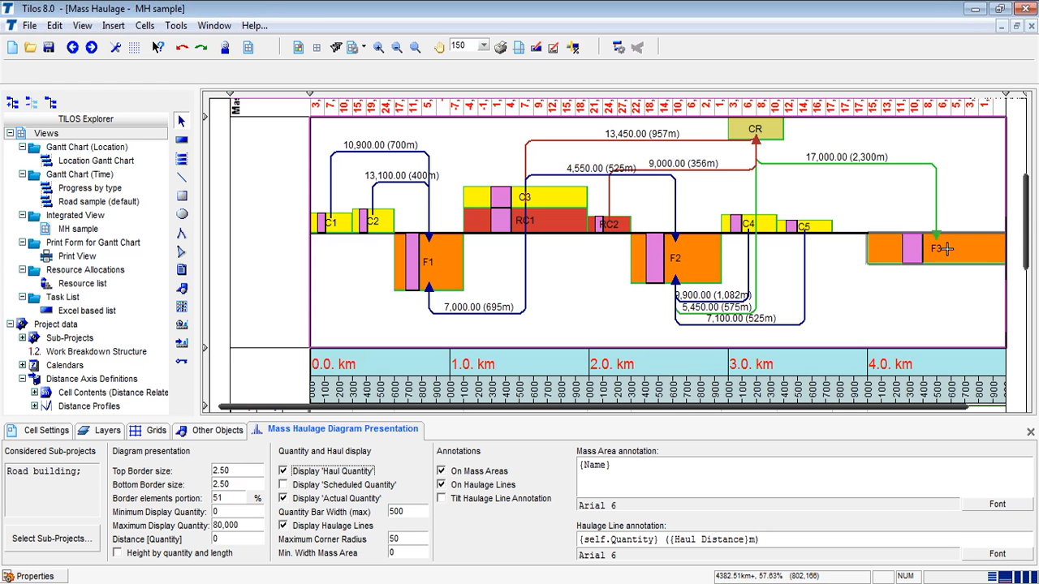
# Step: Turn off the display of the actual quantity in the mass haulage diagram
pyautogui.click(295, 500)
pyautogui.click(295, 500)
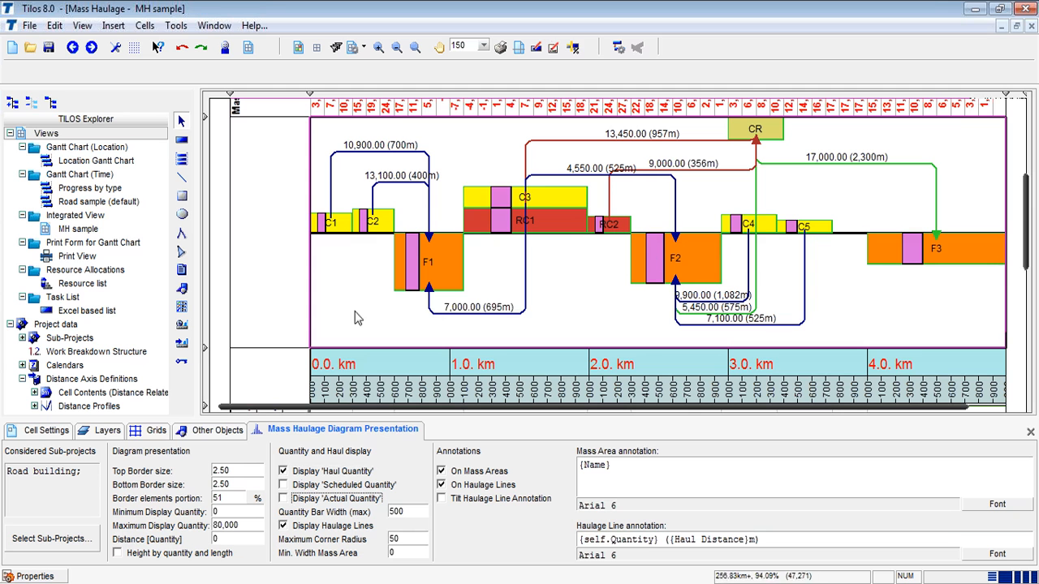
pyautogui.click(345, 500)
# Step: Toggle the scheduled quantity and haul quantity displays to compare them, restoring only the haul quantity
pyautogui.click(327, 487)
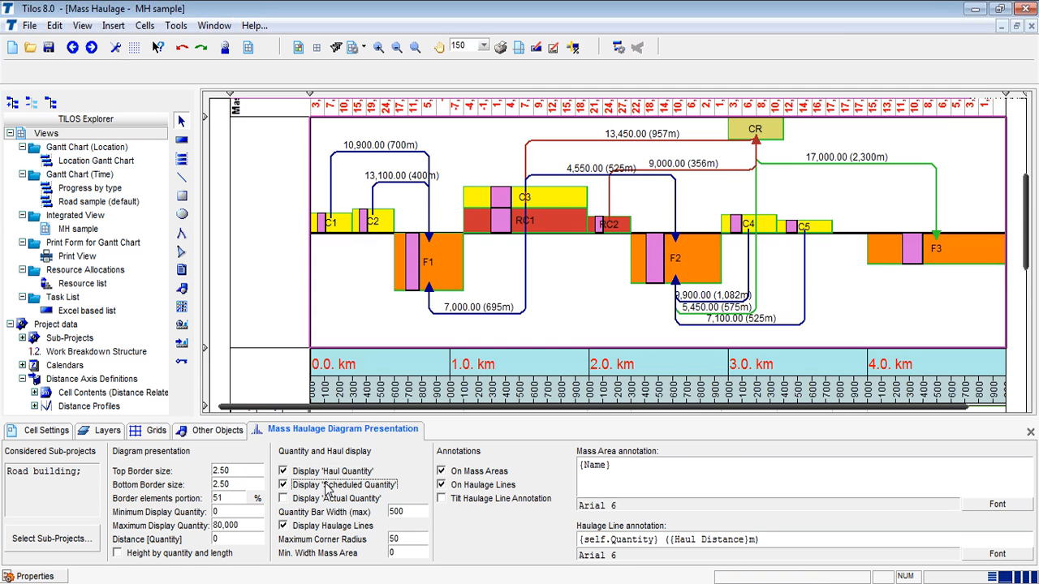
pyautogui.click(328, 487)
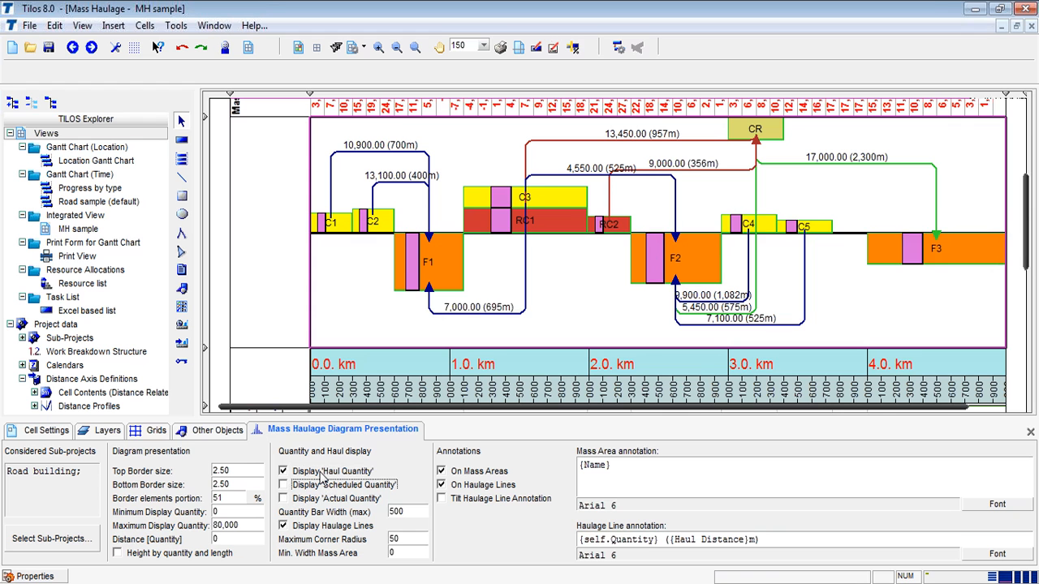
pyautogui.click(321, 475)
pyautogui.click(317, 486)
pyautogui.click(318, 487)
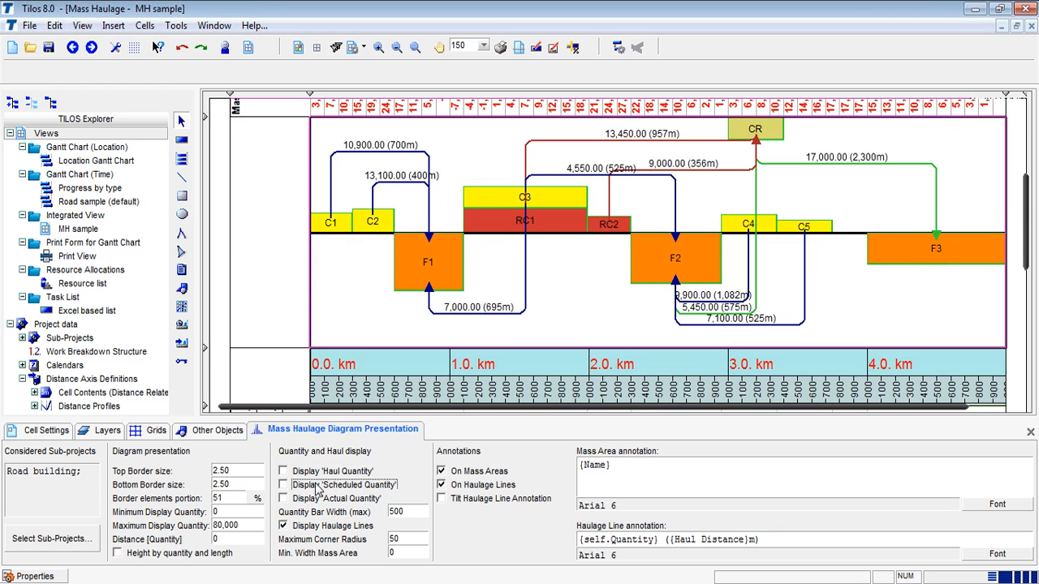
pyautogui.click(314, 474)
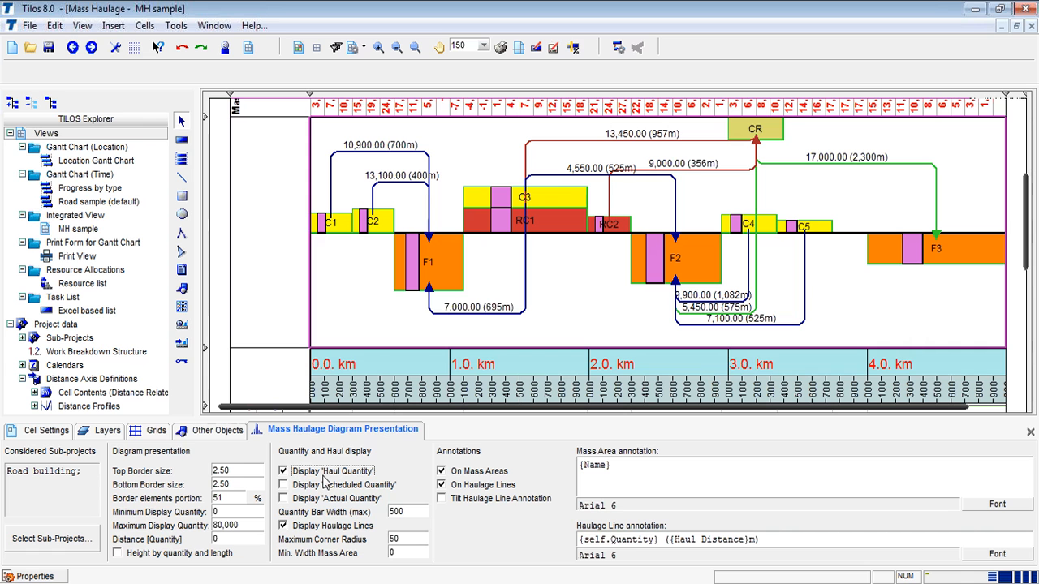
# Step: Scale the mass area heights by quantity and length, and inspect areas C1 and C2
pyautogui.click(119, 553)
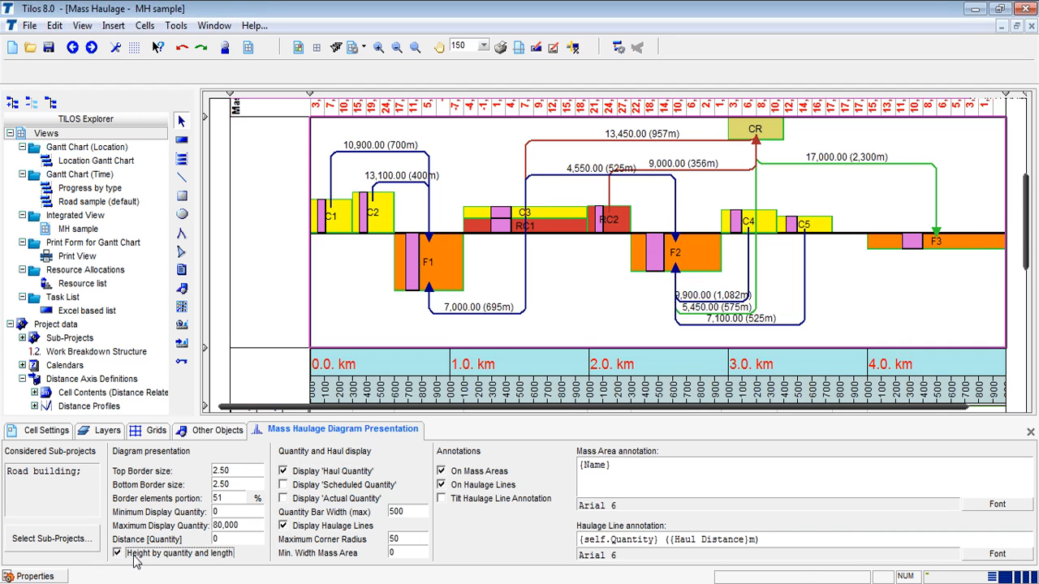
pyautogui.click(342, 211)
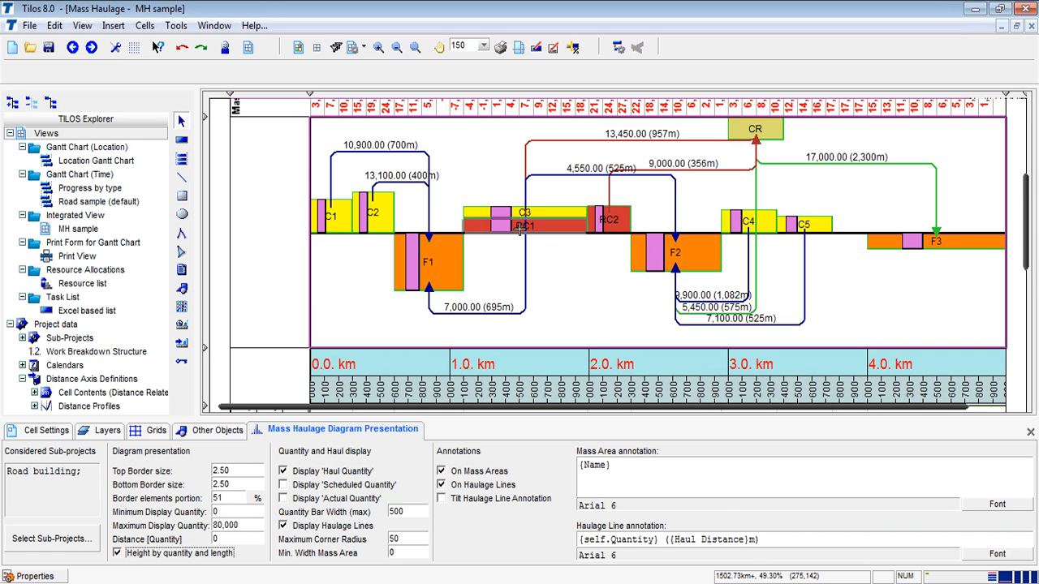
pyautogui.click(336, 210)
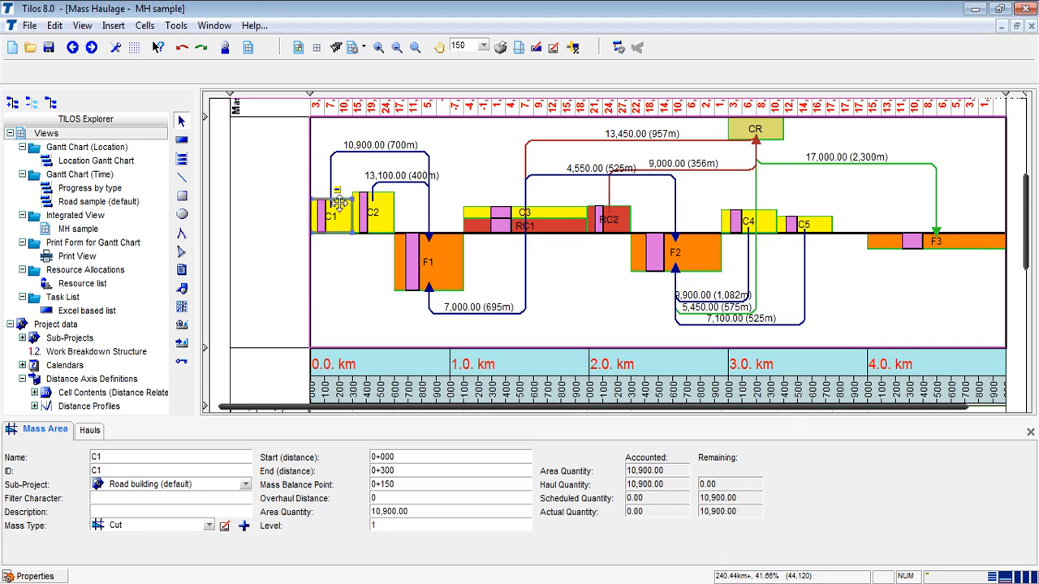
pyautogui.click(383, 215)
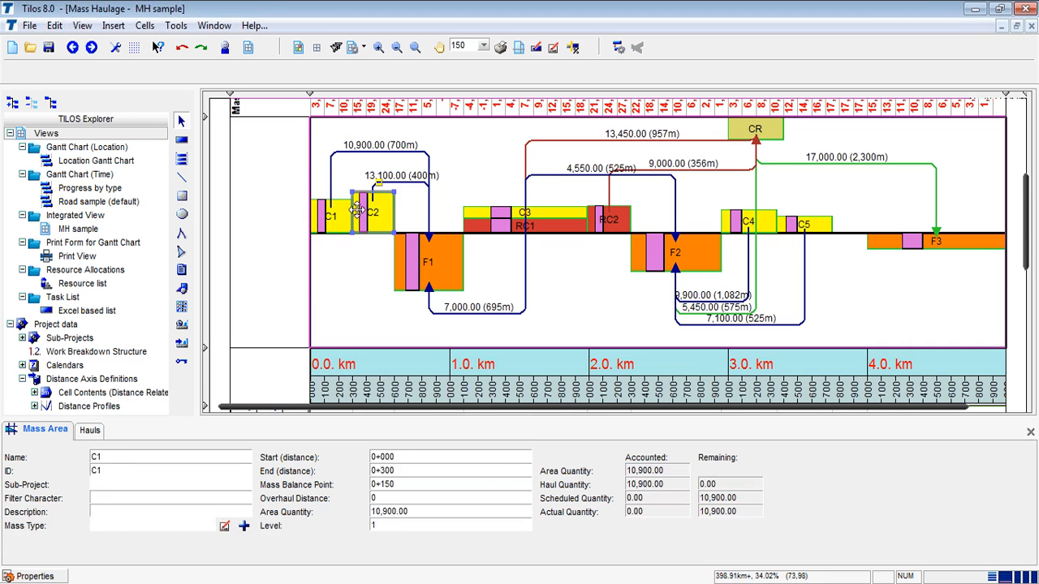
pyautogui.click(355, 282)
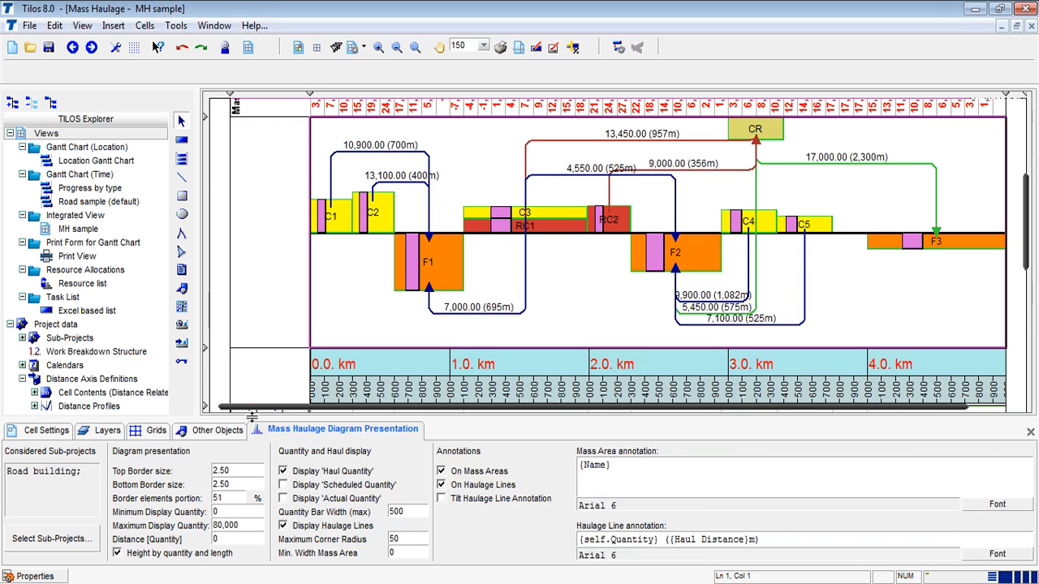
# Step: Hide the properties pane to make more room for the calendar area beneath the haulage diagram
pyautogui.scroll(-1, 319, 311)
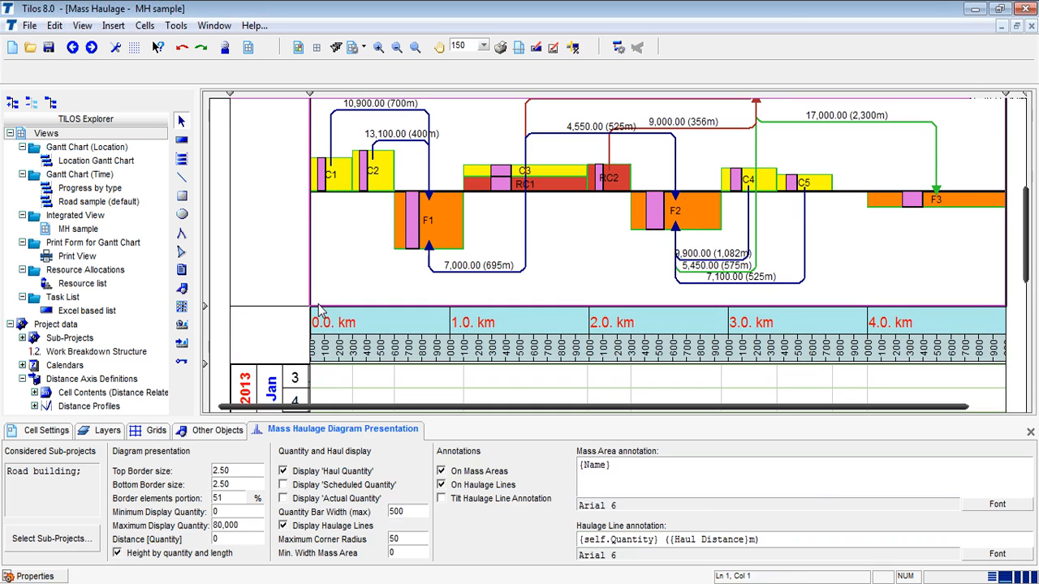
pyautogui.click(62, 576)
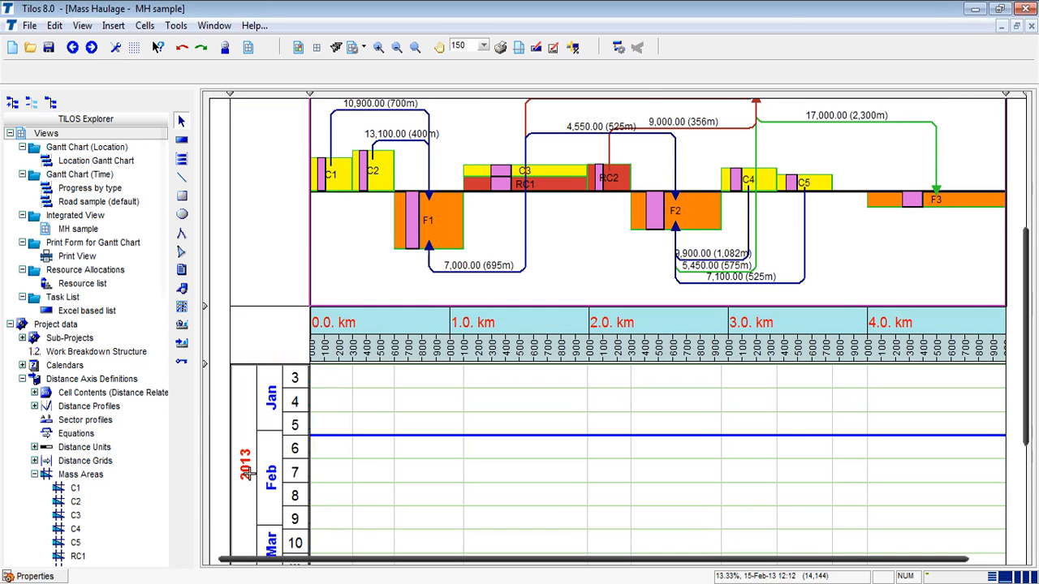
pyautogui.scroll(1, 381, 423)
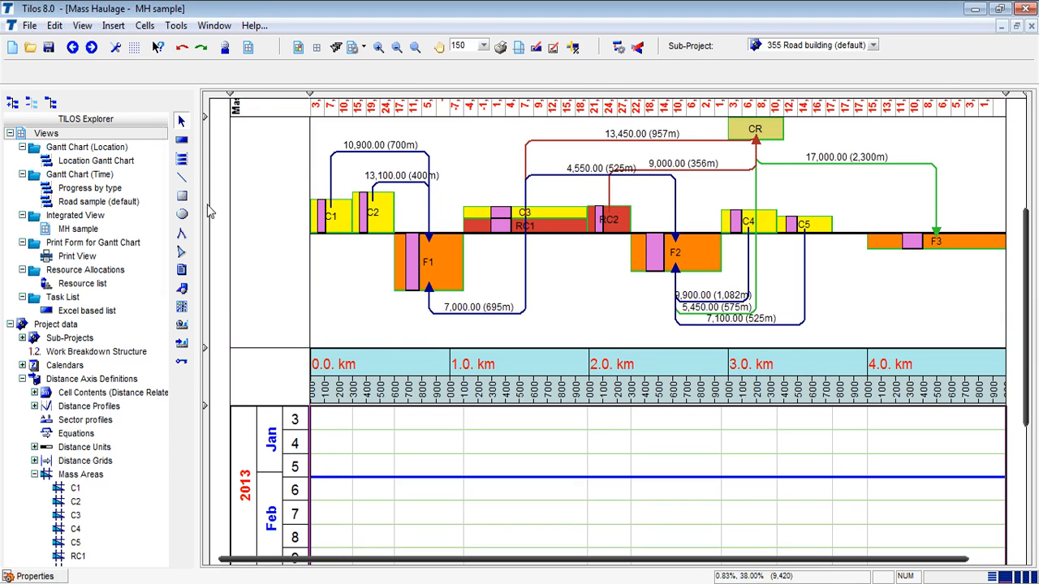
# Step: Draw an Earth works Cut task from 0+300 to 1+100, spanning 21-Jan-13 to 07-Feb-13
pyautogui.click(185, 143)
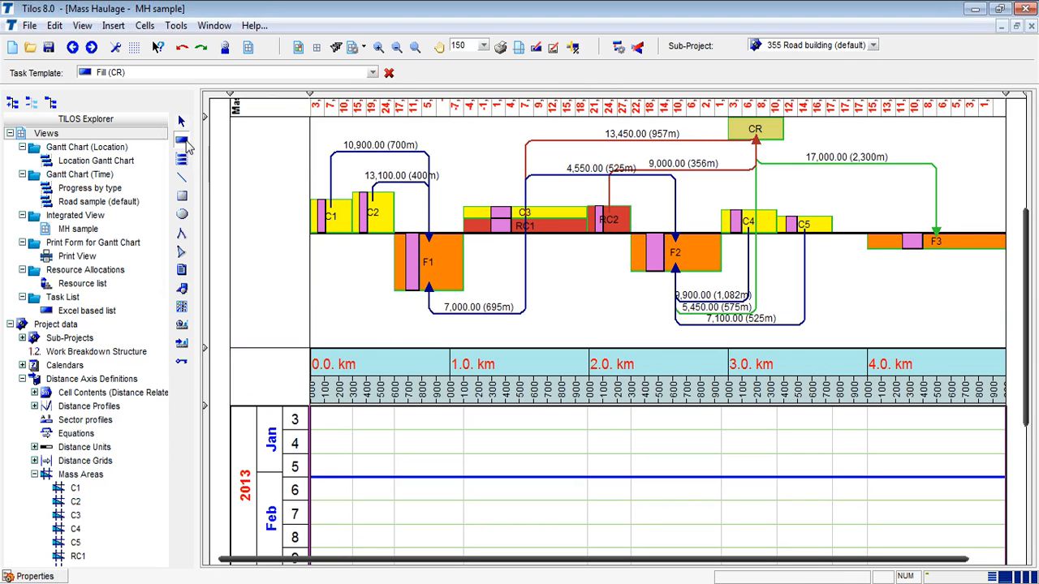
pyautogui.click(372, 73)
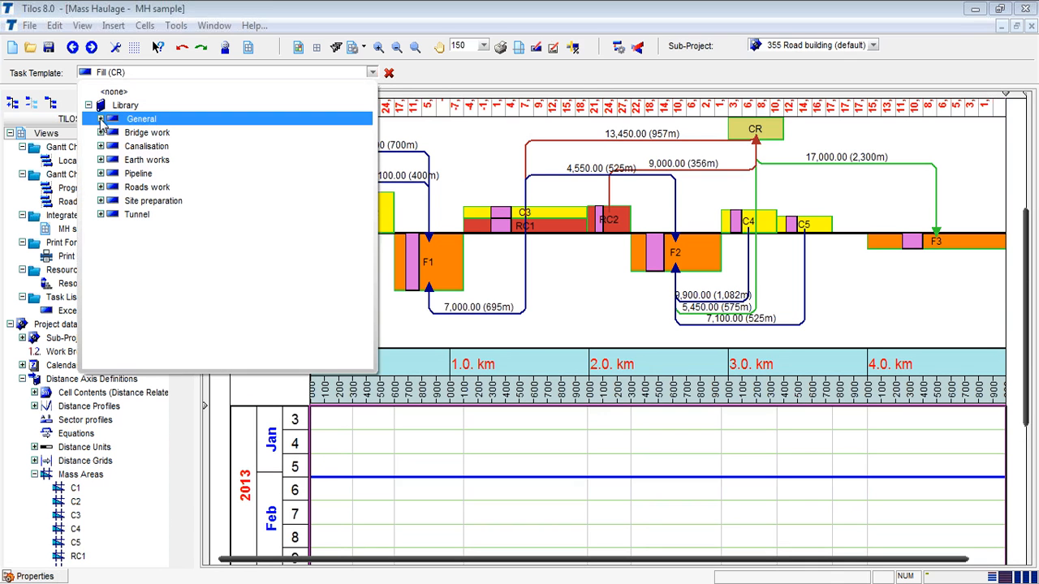
pyautogui.click(100, 161)
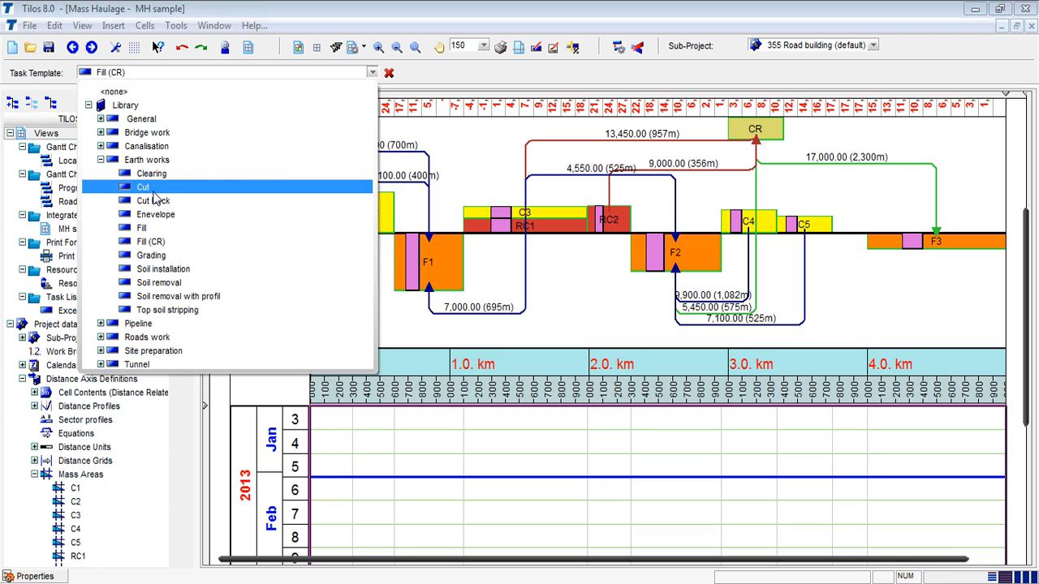
pyautogui.click(152, 187)
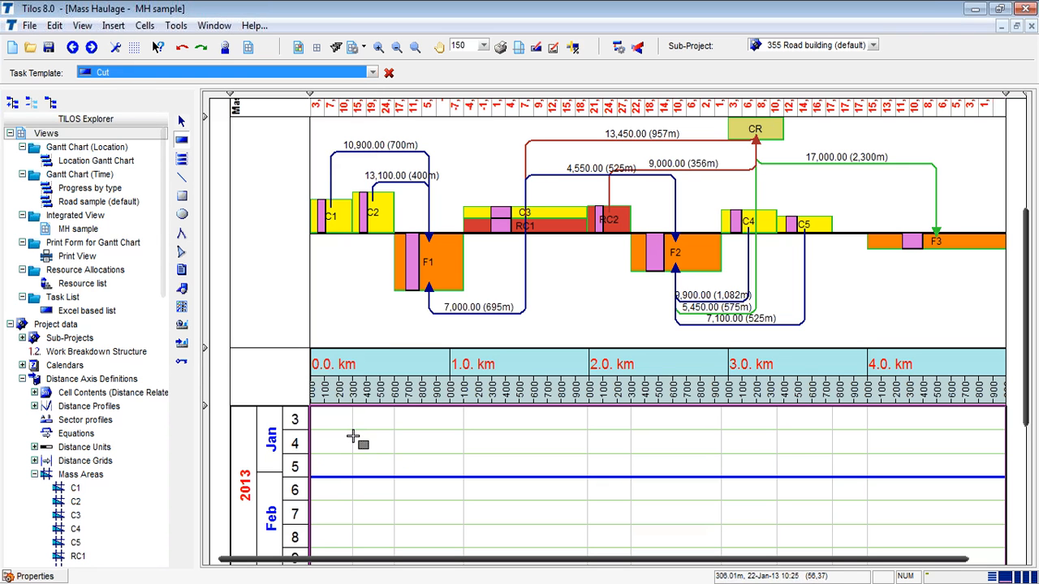
pyautogui.moveTo(352, 431)
pyautogui.mouseDown()
pyautogui.moveTo(422, 492)
pyautogui.moveTo(469, 496)
pyautogui.moveTo(482, 471)
pyautogui.mouseUp()
pyautogui.click(458, 460)
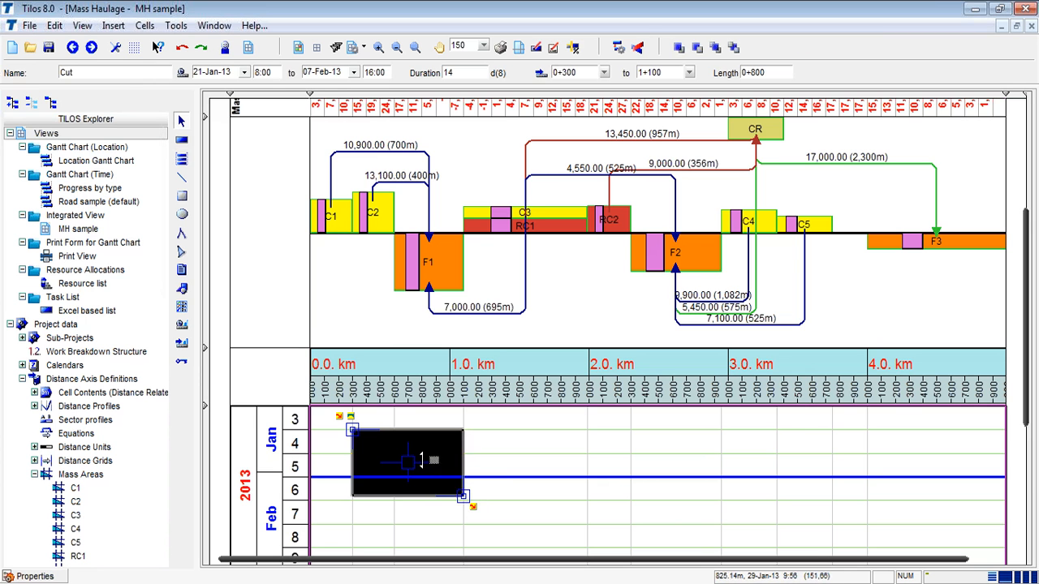
# Step: Display the Cut task's calculation properties and examine the mass areas and hauls available for its cut area
pyautogui.click(597, 464)
pyautogui.scroll(-3, 596, 464)
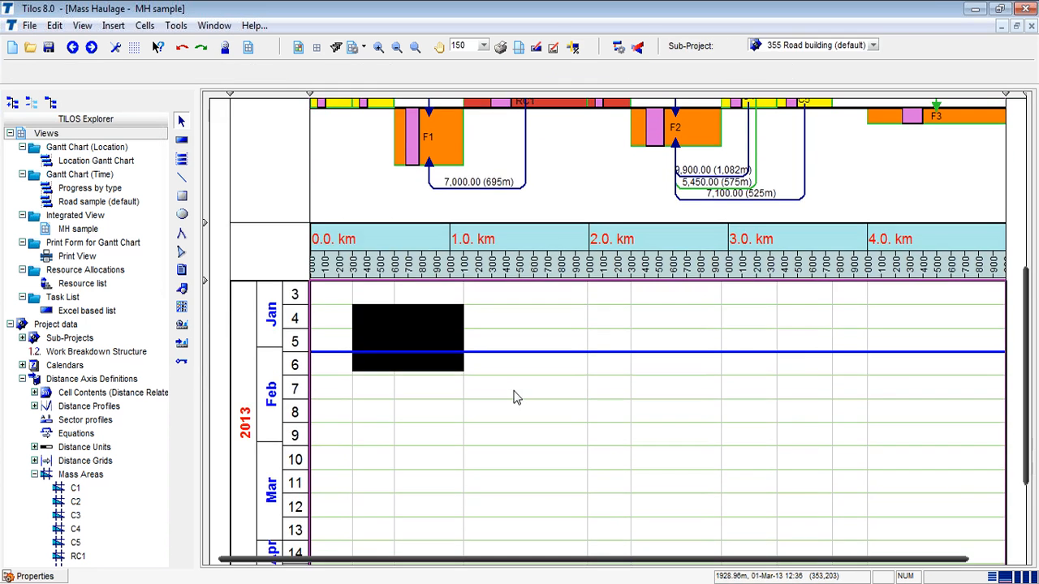
pyautogui.click(467, 326)
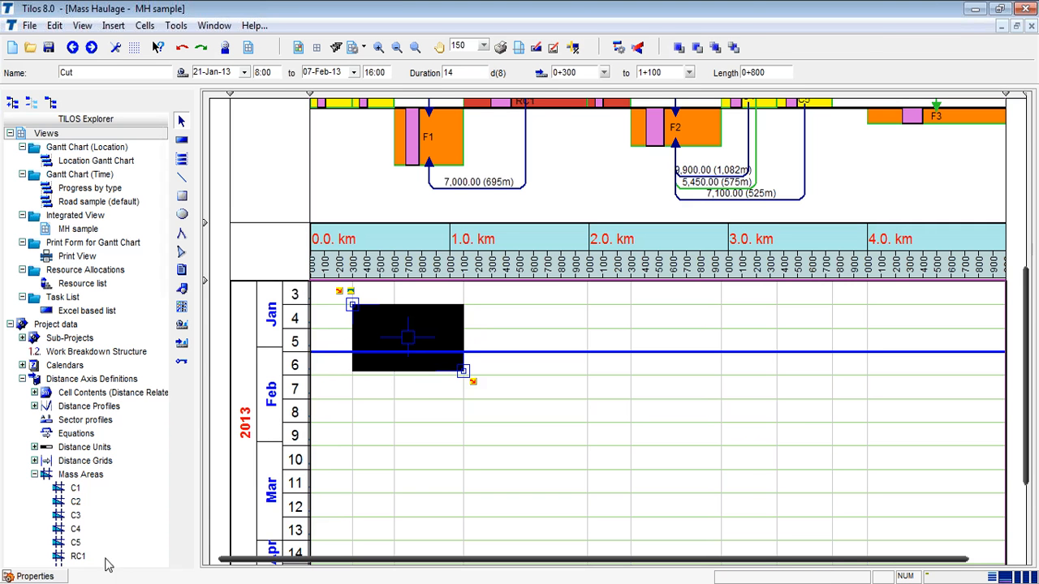
pyautogui.click(62, 577)
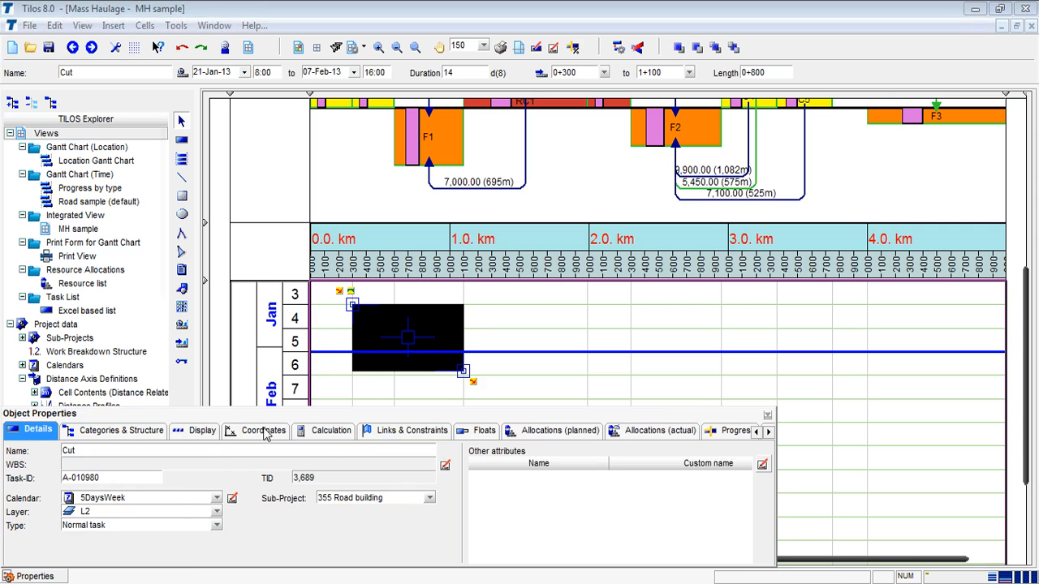
pyautogui.click(325, 431)
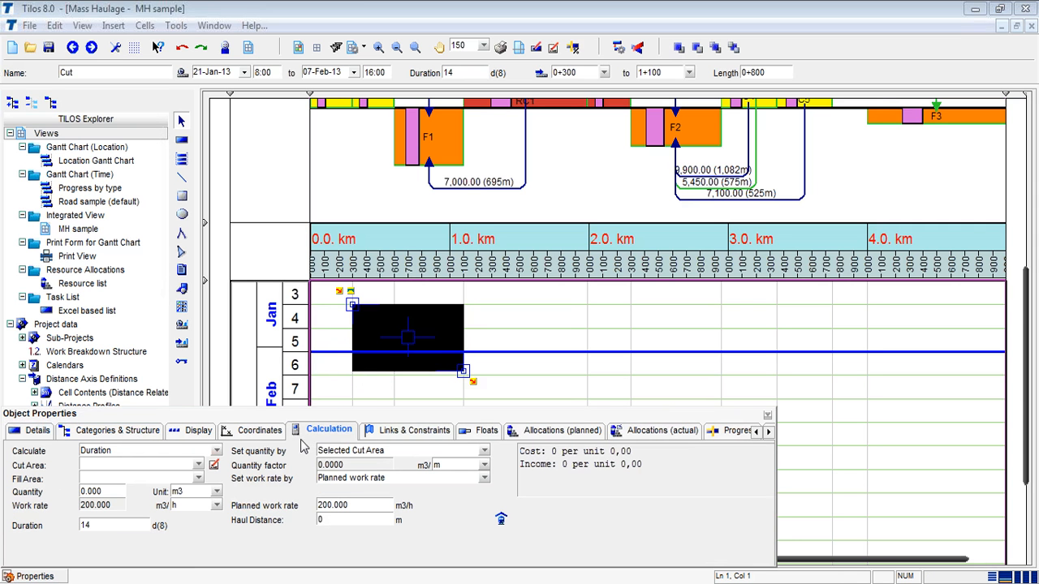
pyautogui.click(214, 465)
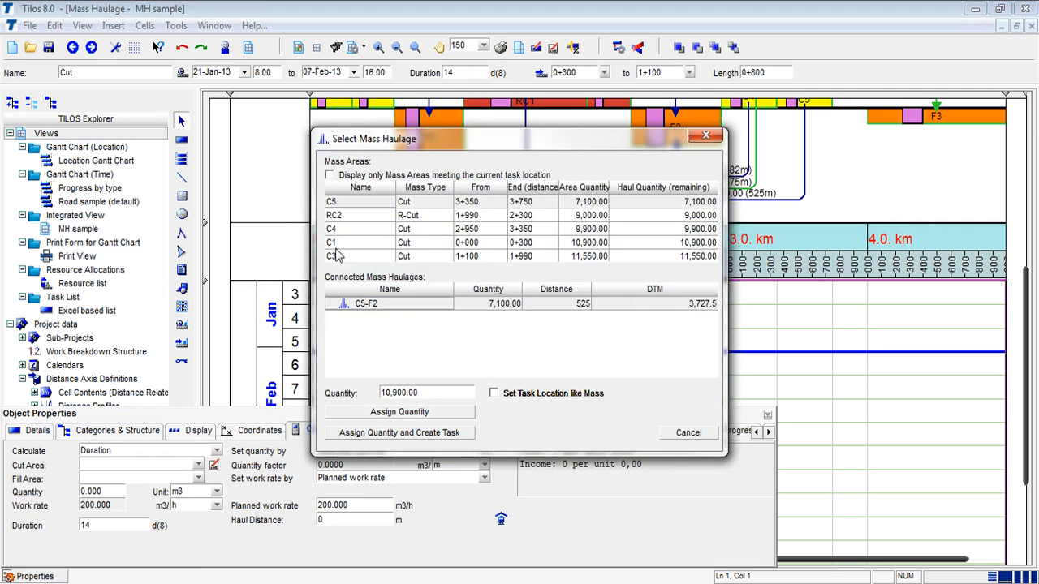
pyautogui.click(688, 432)
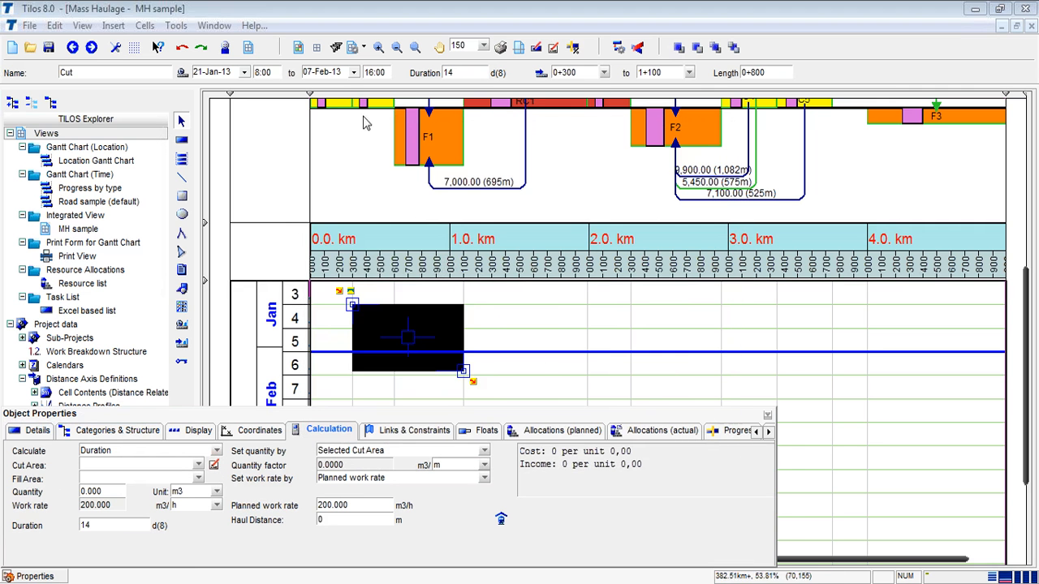
# Step: Delete the Cut task from the time-distance chart and inspect mass area C1's quantities
pyautogui.click(408, 313)
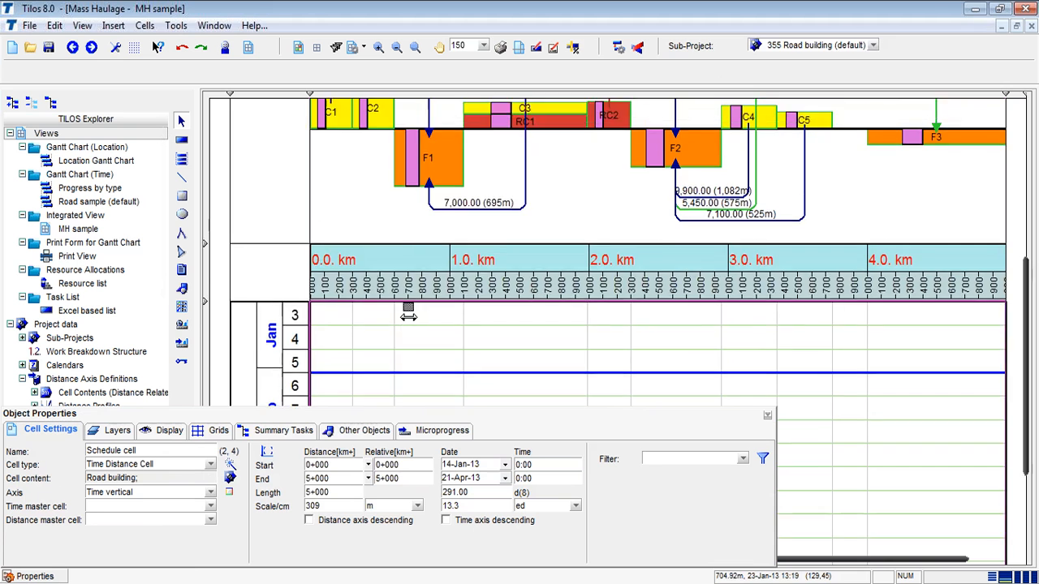
pyautogui.moveTo(408, 313); pyautogui.dragTo(408, 396)
pyautogui.click(335, 191)
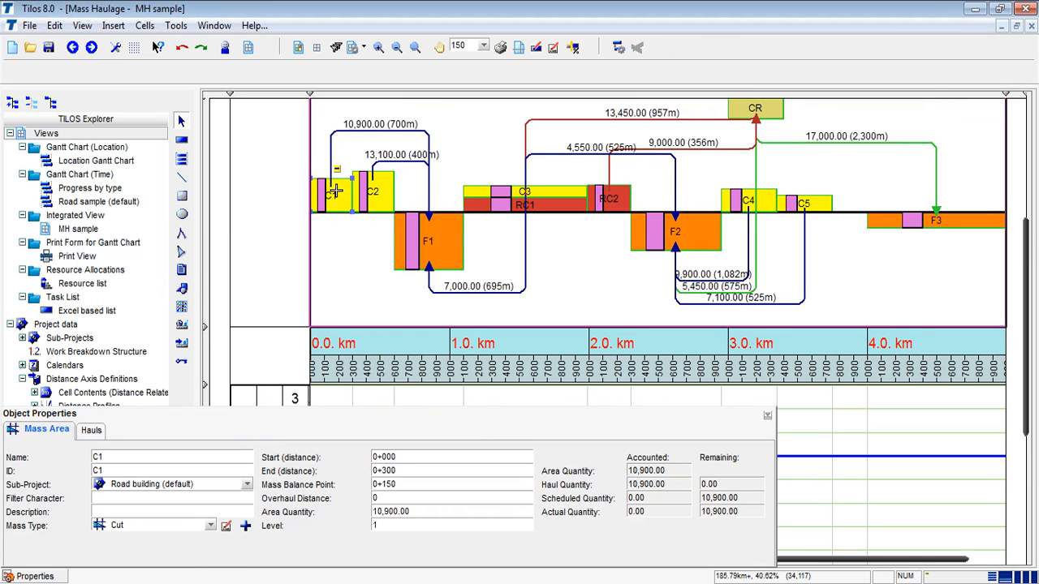
# Step: Draw a new Cut task from 0+300 to 1+100, spanning 22-Jan-13 to 06-Feb-13
pyautogui.scroll(-2, 335, 192)
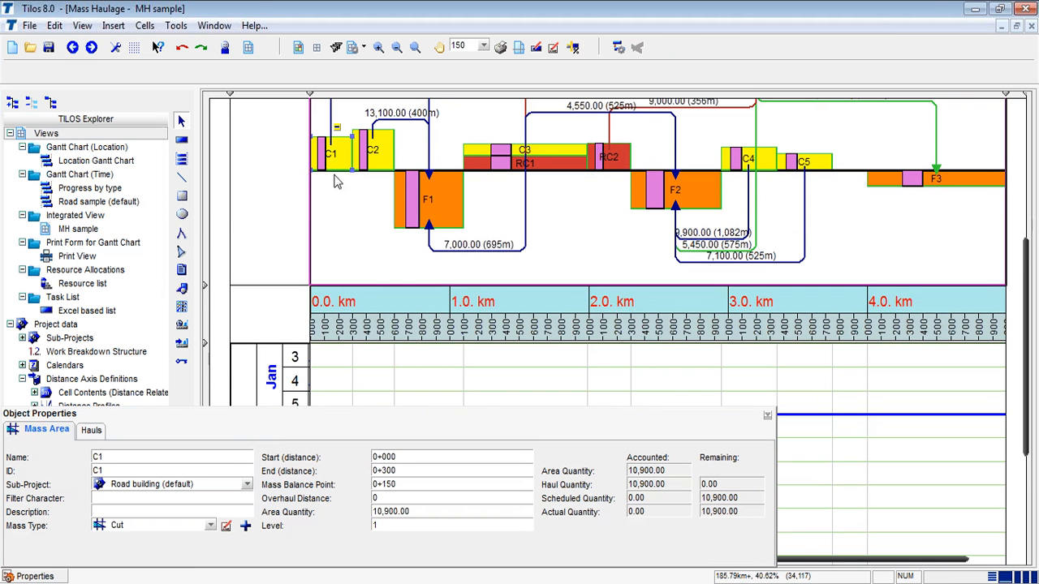
pyautogui.scroll(-1, 371, 288)
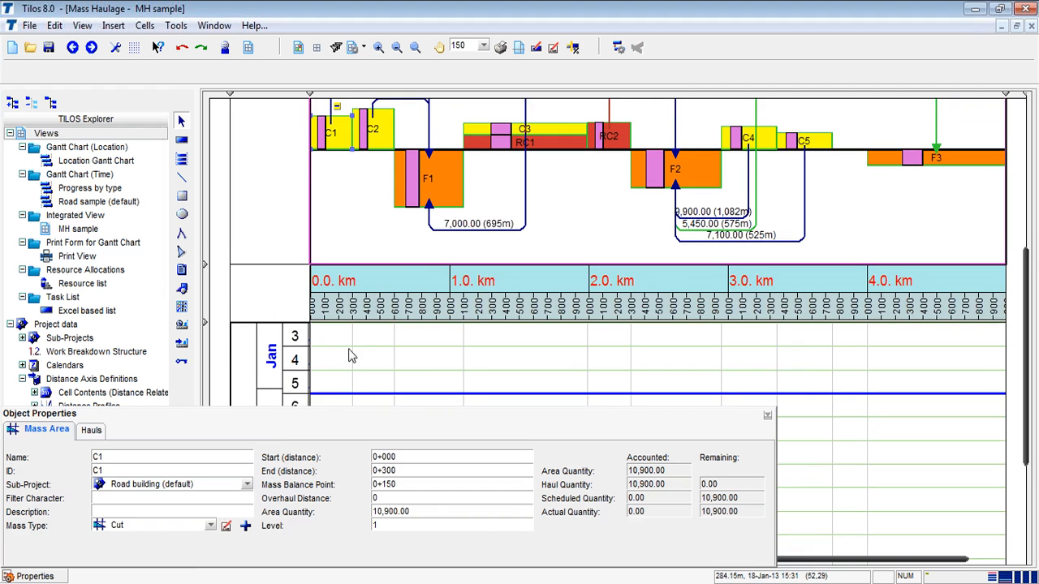
pyautogui.scroll(-2, 341, 370)
pyautogui.click(180, 154)
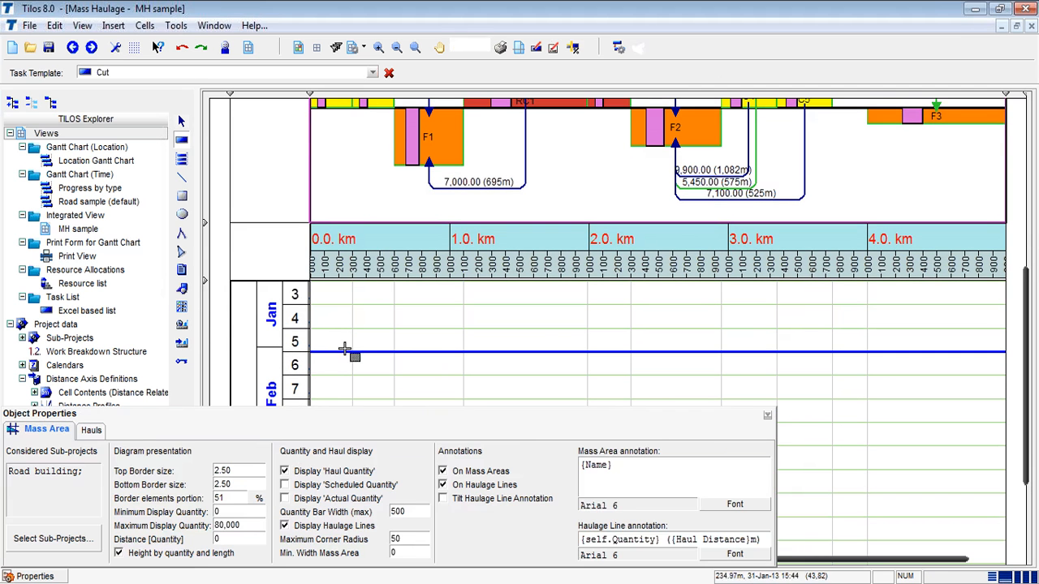
pyautogui.moveTo(351, 310); pyautogui.dragTo(463, 366)
# Step: Examine the hauls connected to mass areas RC2 and C1 in the cut area selection without assigning a quantity
pyautogui.click(213, 465)
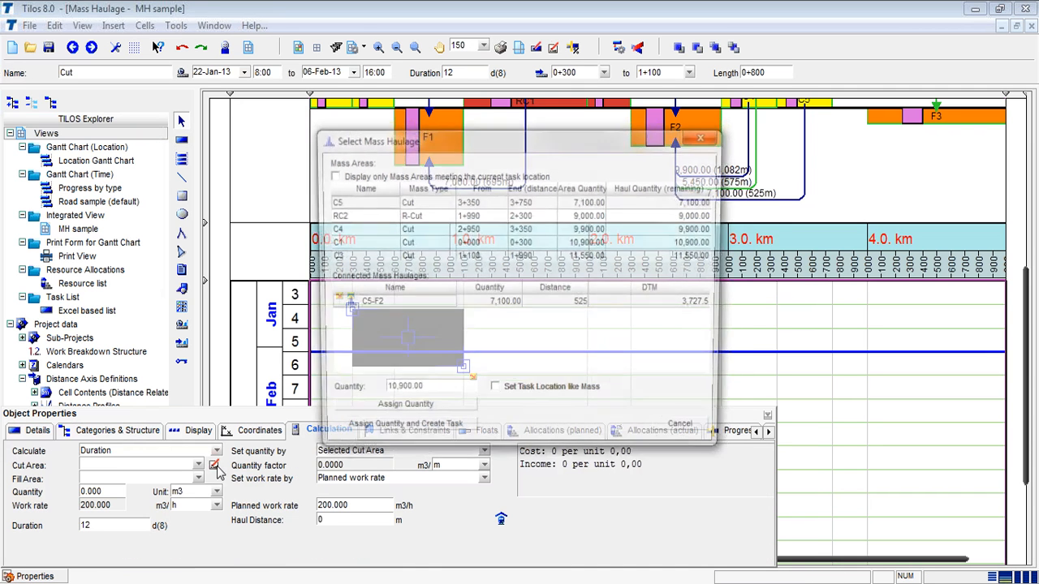
pyautogui.click(369, 218)
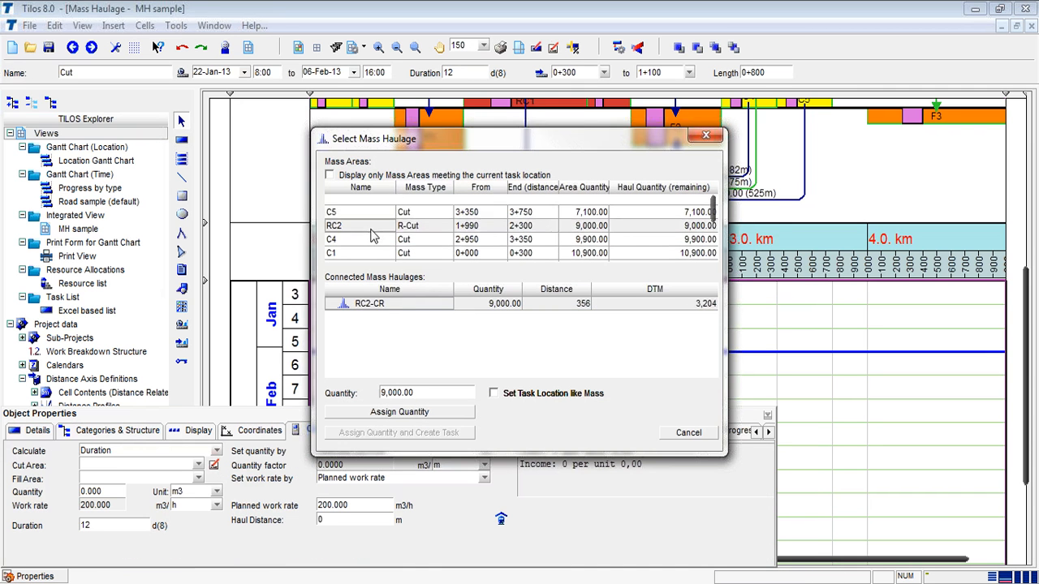
pyautogui.click(358, 247)
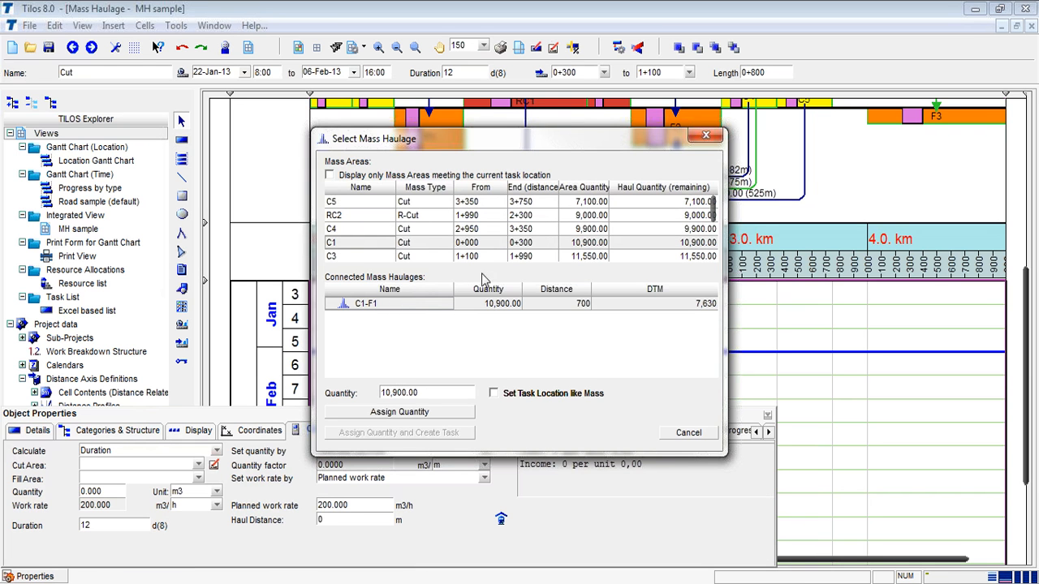
pyautogui.click(688, 433)
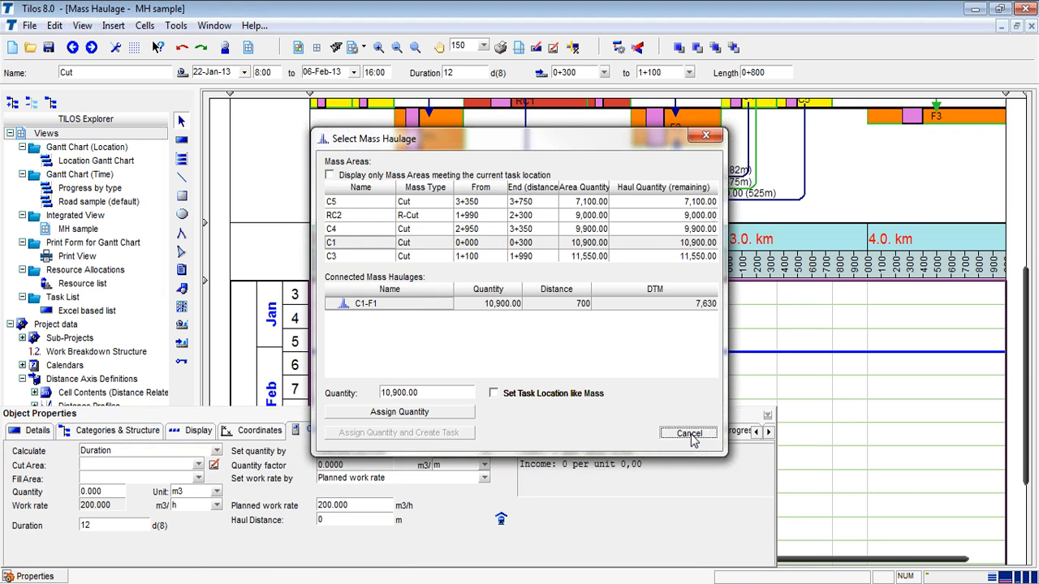
# Step: Delete the black Cut task from the schedule cell and hide the object properties
pyautogui.click(461, 340)
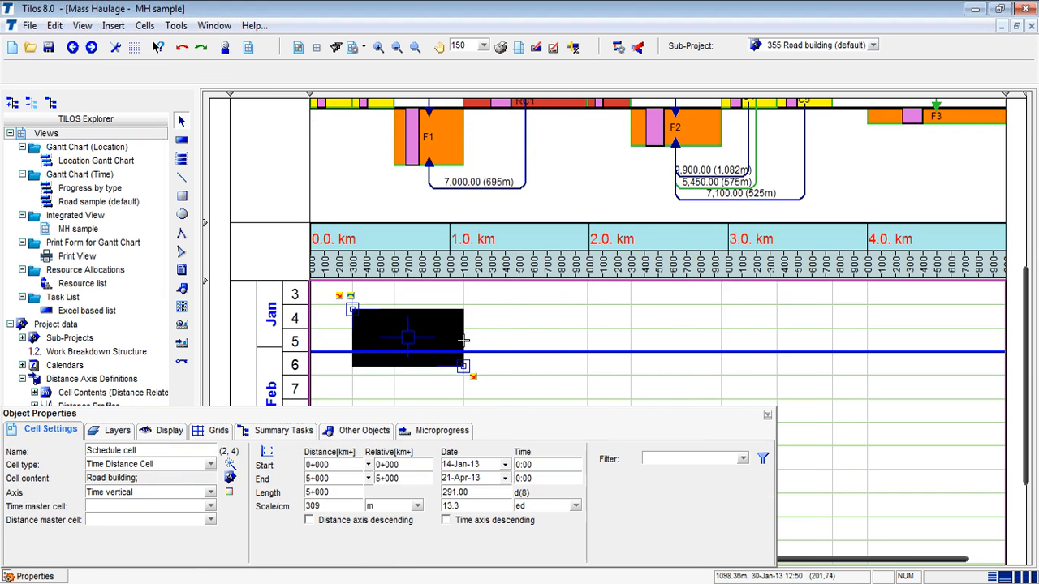
pyautogui.scroll(1, 464, 341)
pyautogui.scroll(3, 371, 121)
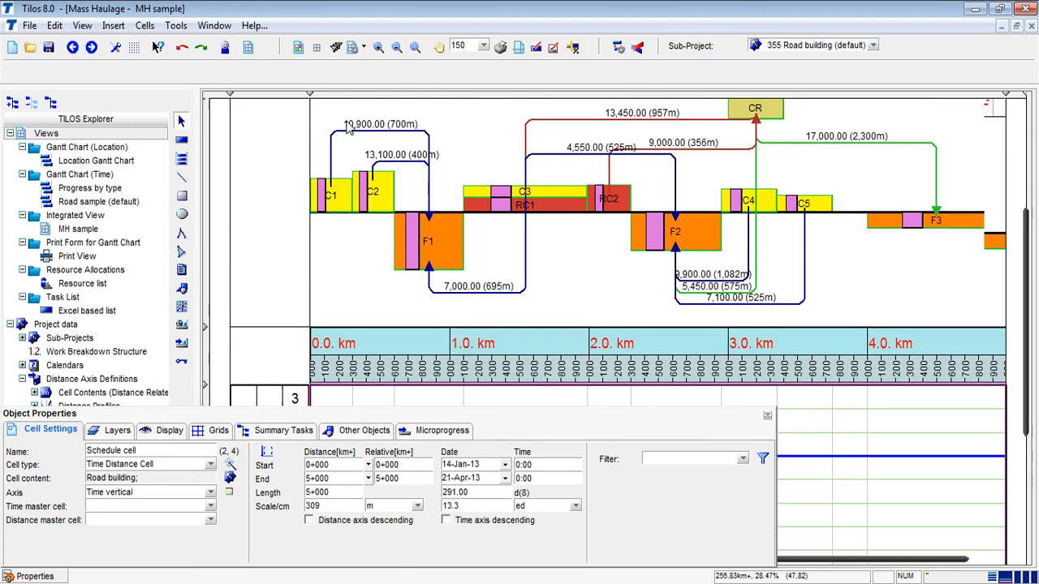
pyautogui.click(67, 573)
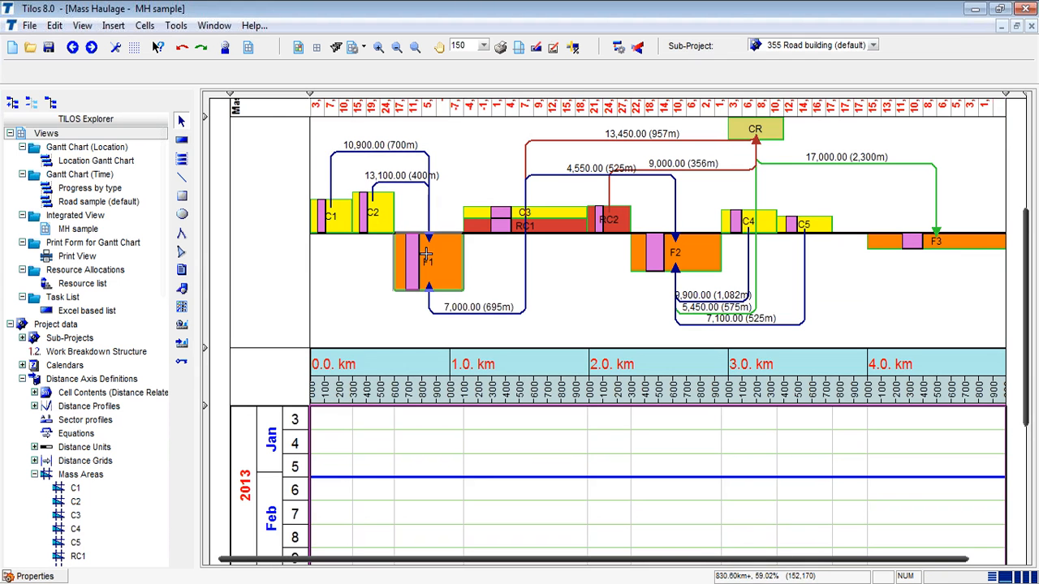
# Step: Create cut and fill tasks from the C1-F1 mass haulage with the start date 20-Feb-14
pyautogui.click(338, 151)
pyautogui.rightClick(338, 156)
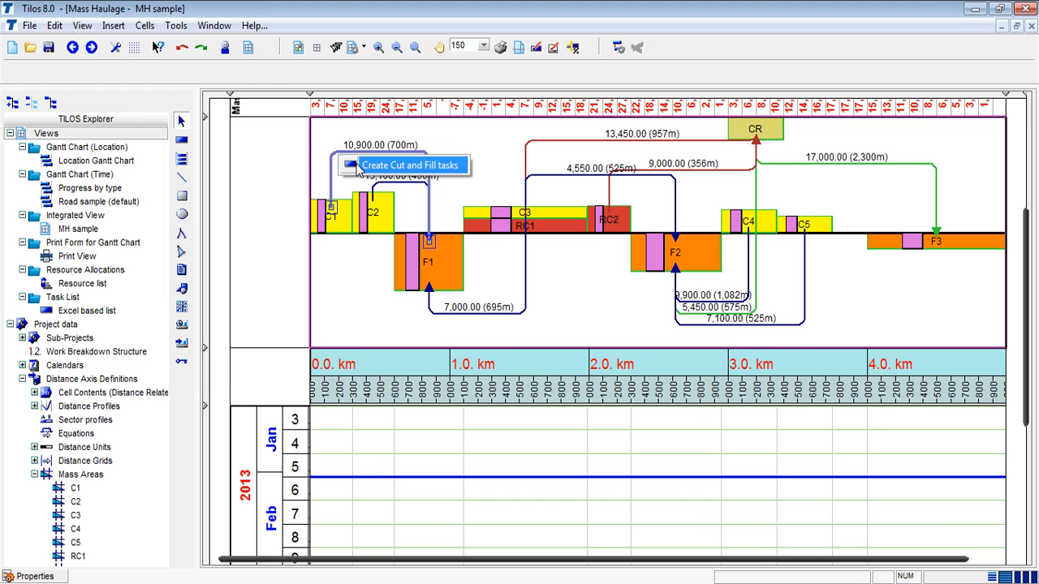
pyautogui.click(358, 166)
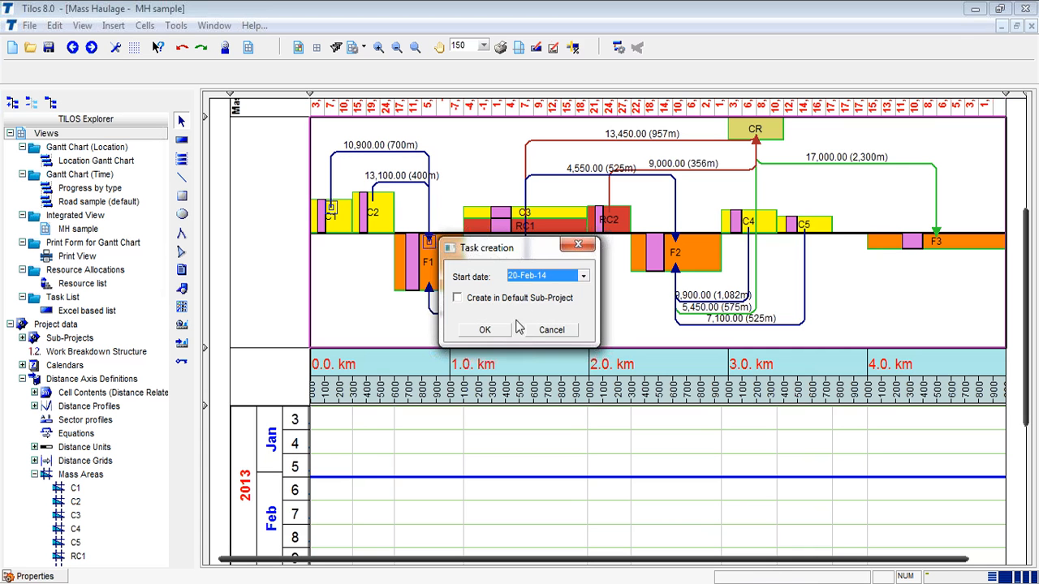
pyautogui.click(484, 330)
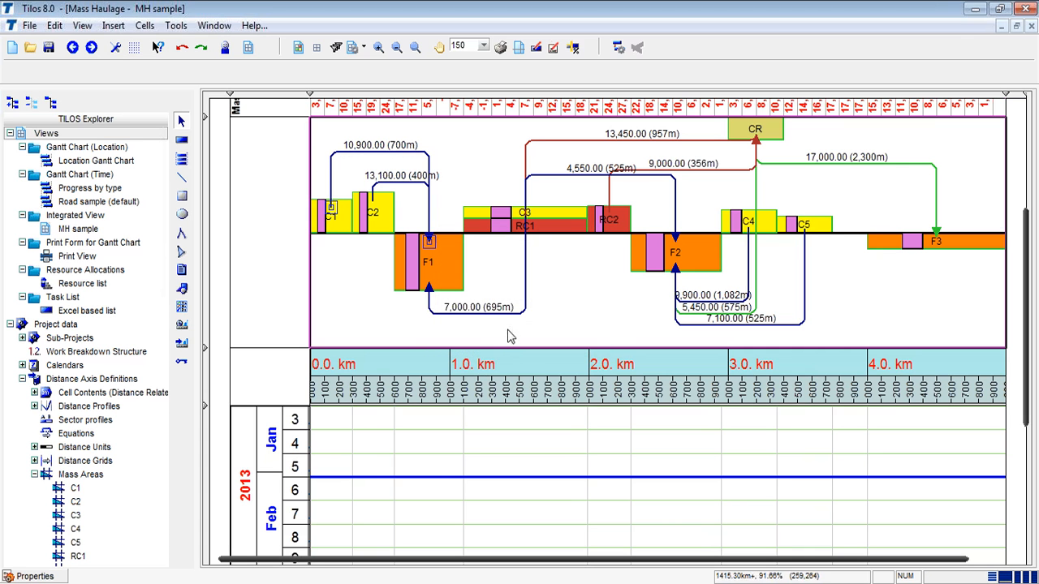
# Step: Delete both C1 => F1 tasks from the Excel based task list and return to the MH sample view
pyautogui.click(414, 448)
pyautogui.scroll(-6, 415, 448)
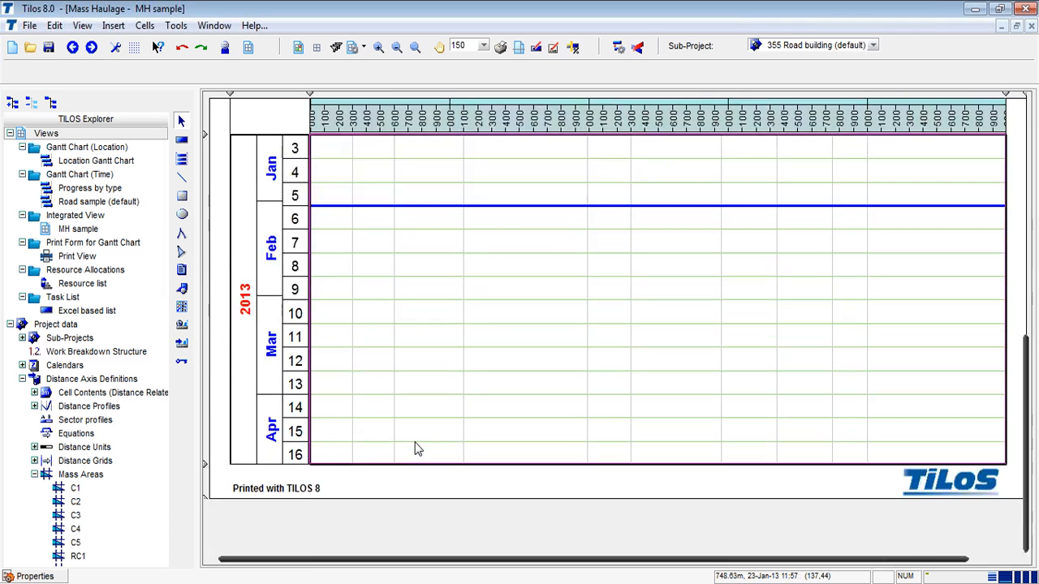
pyautogui.scroll(3, 415, 448)
pyautogui.scroll(2, 408, 391)
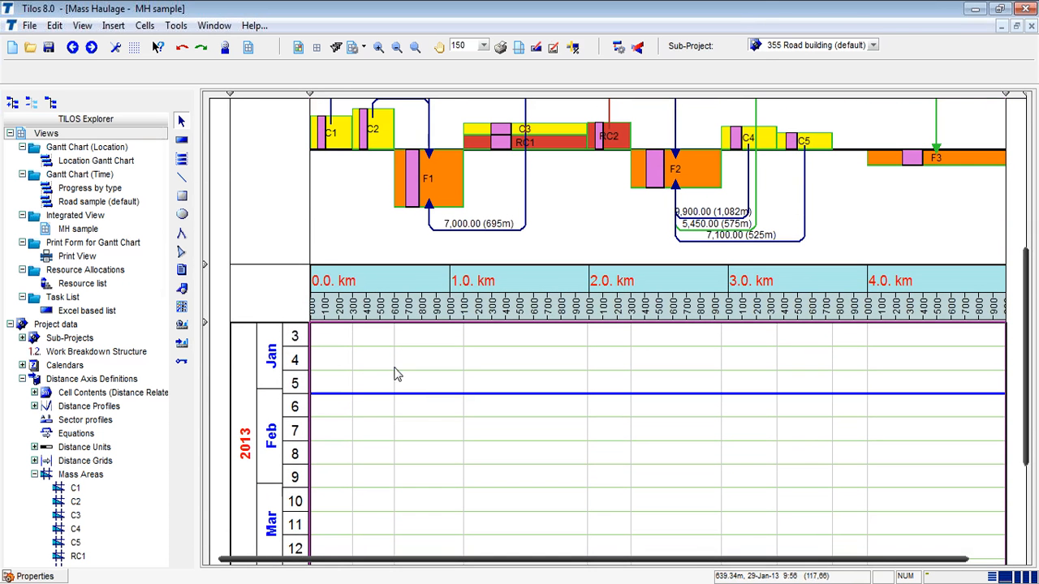
pyautogui.scroll(1, 380, 397)
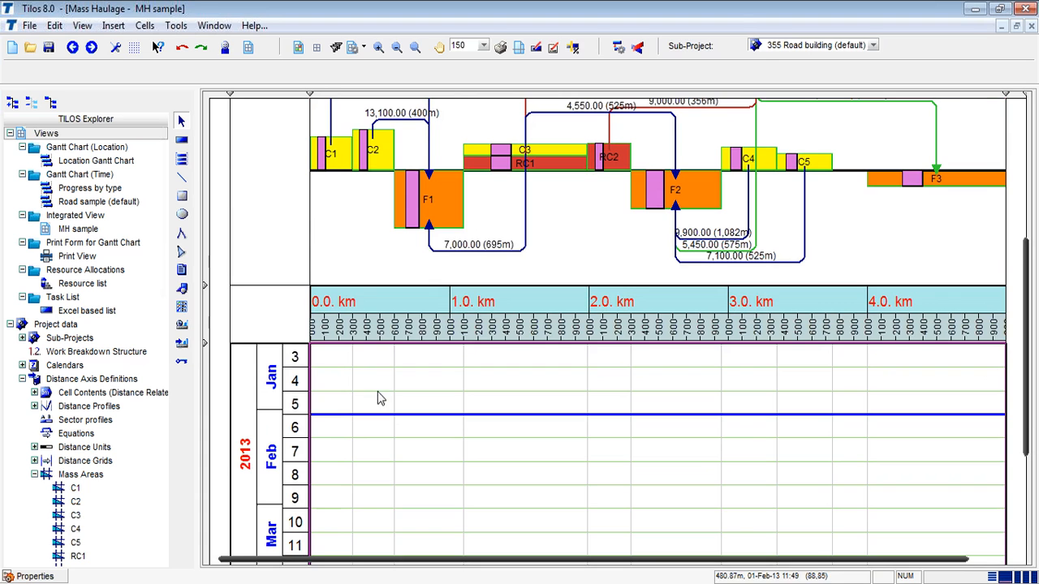
pyautogui.doubleClick(96, 317)
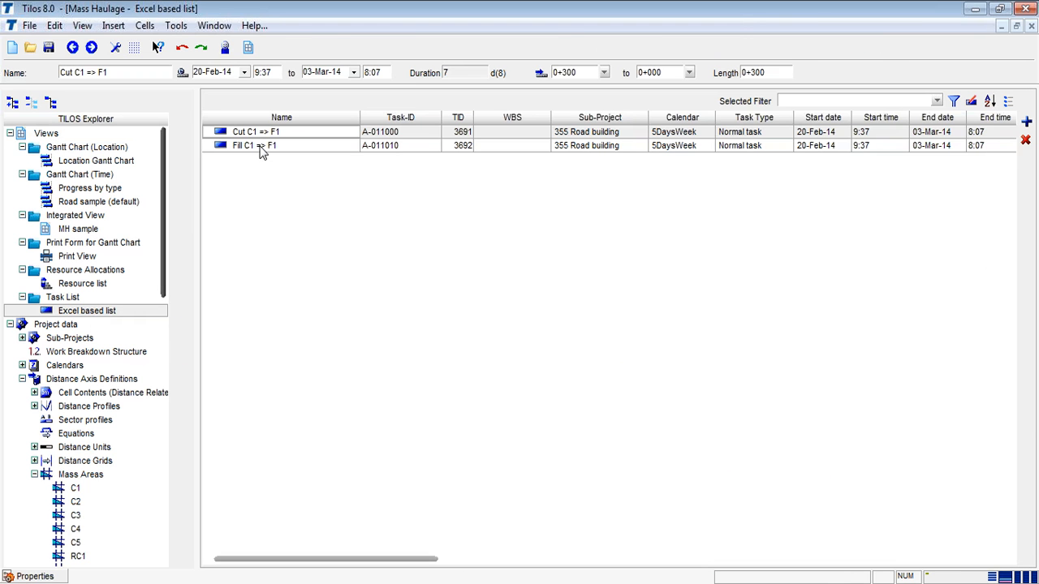
pyautogui.hotkey('ctrl', 'a')
pyautogui.press('Delete')
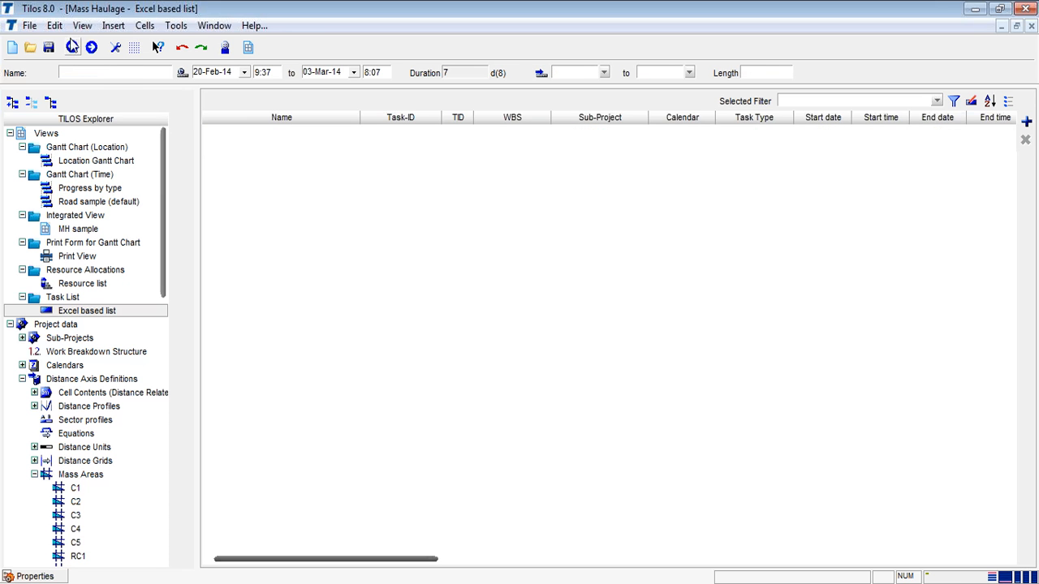
pyautogui.click(72, 47)
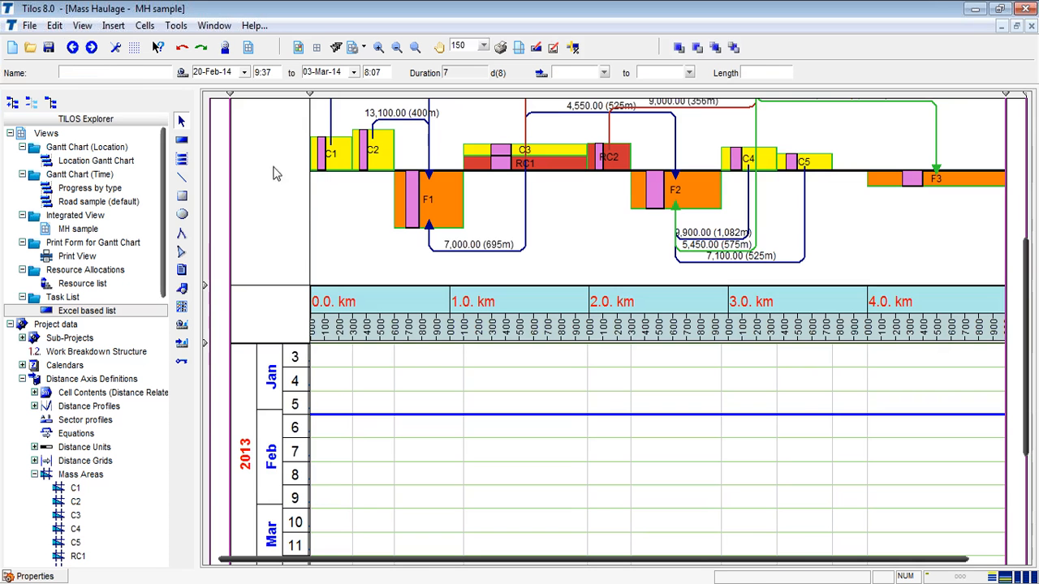
# Step: Create cut and fill tasks from the C1-F1 mass haulage with the start date 07-Jan-13
pyautogui.scroll(1, 381, 234)
pyautogui.click(353, 151)
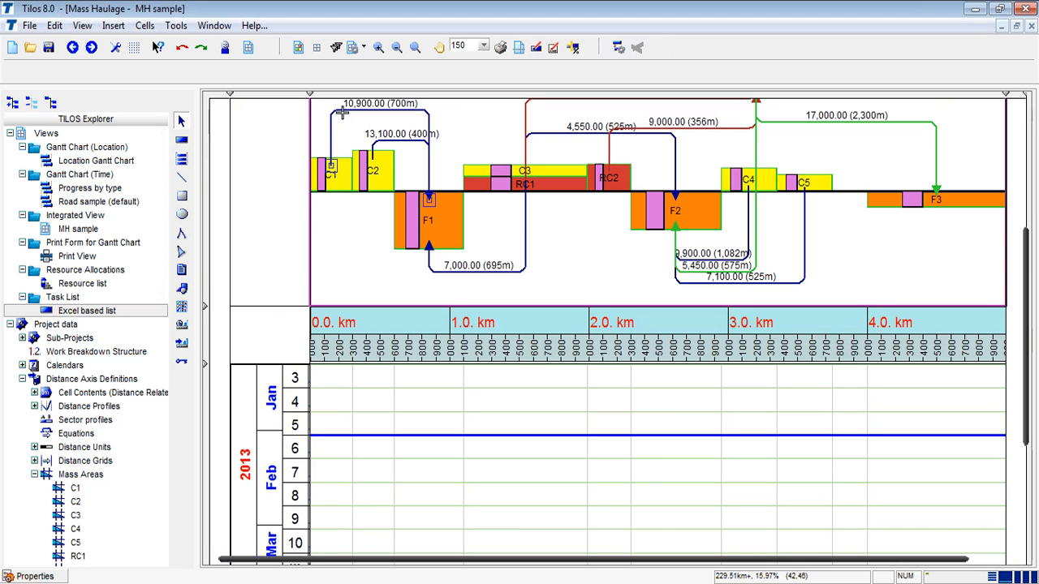
pyautogui.rightClick(347, 116)
pyautogui.click(374, 125)
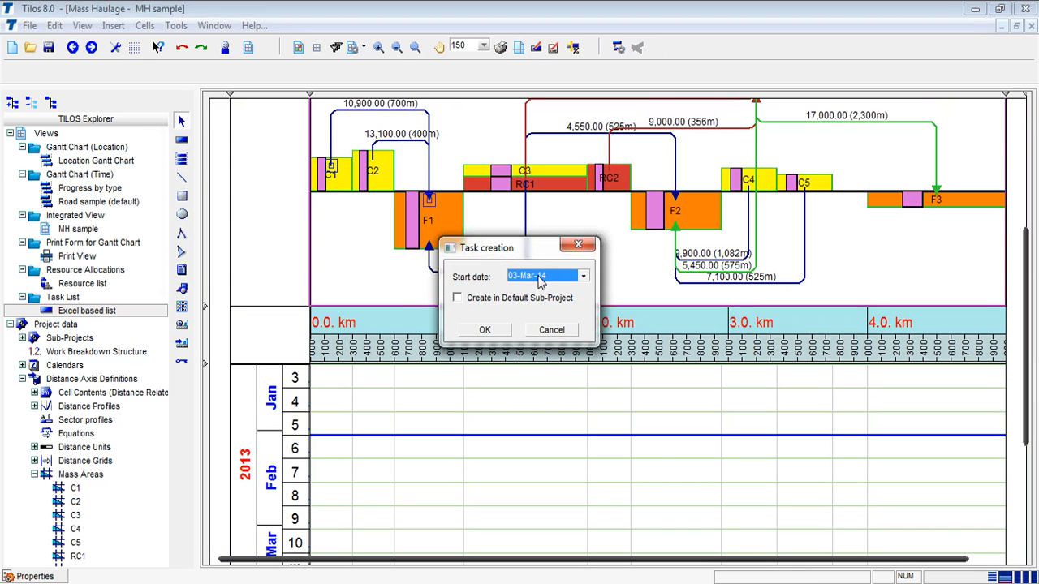
pyautogui.click(582, 277)
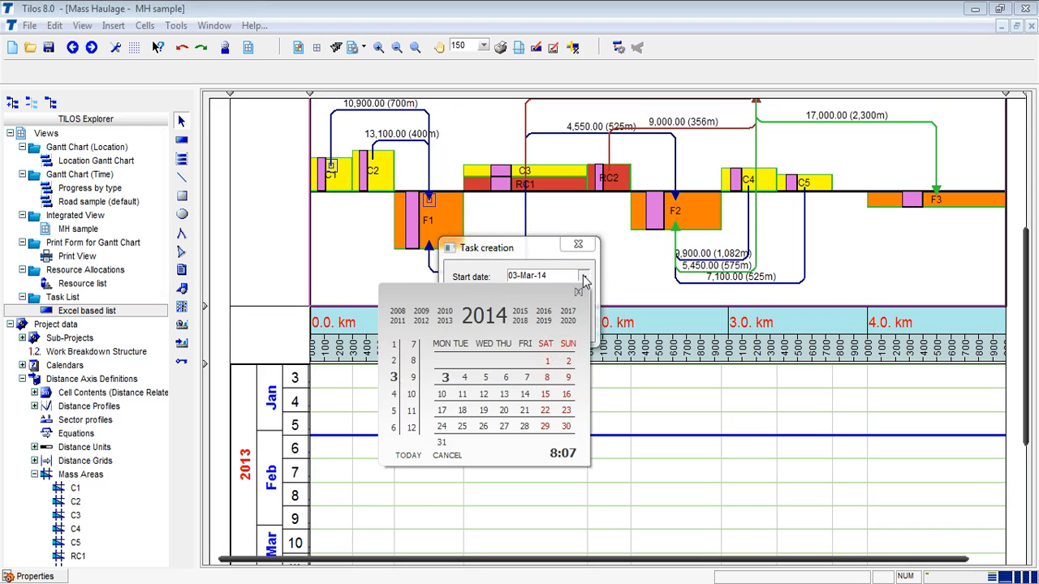
pyautogui.click(449, 322)
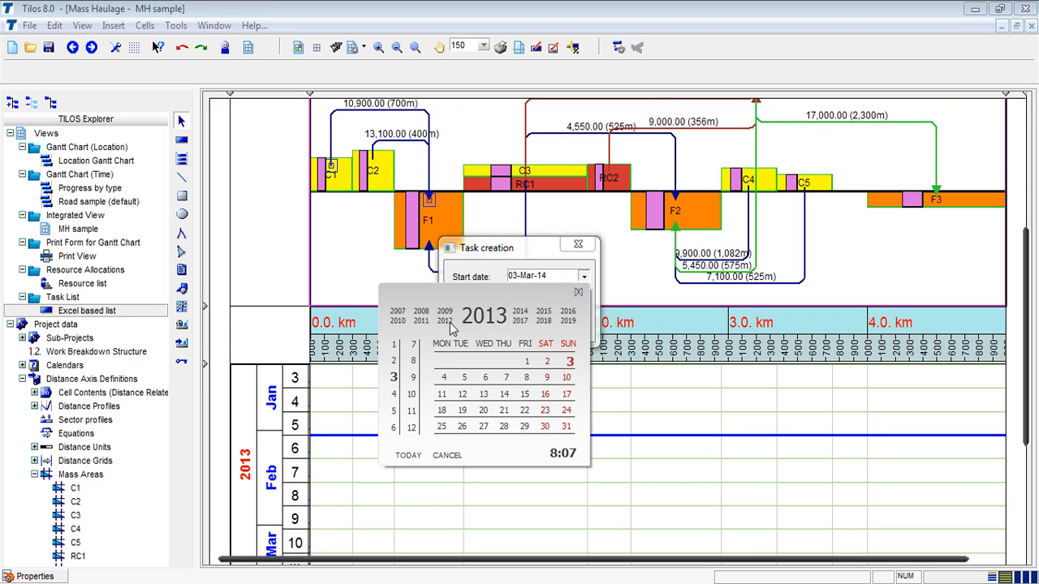
pyautogui.click(396, 344)
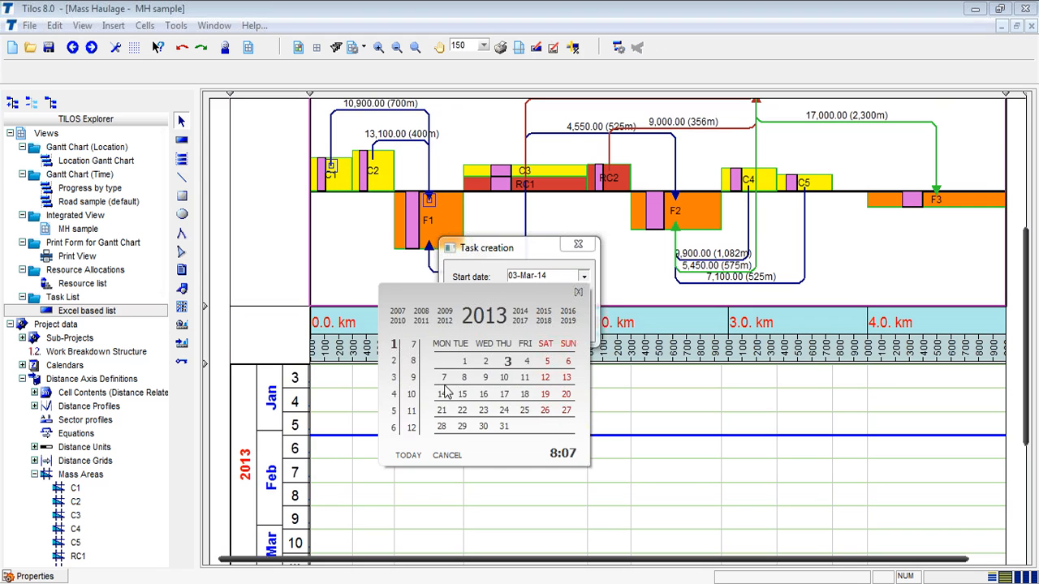
pyautogui.click(444, 378)
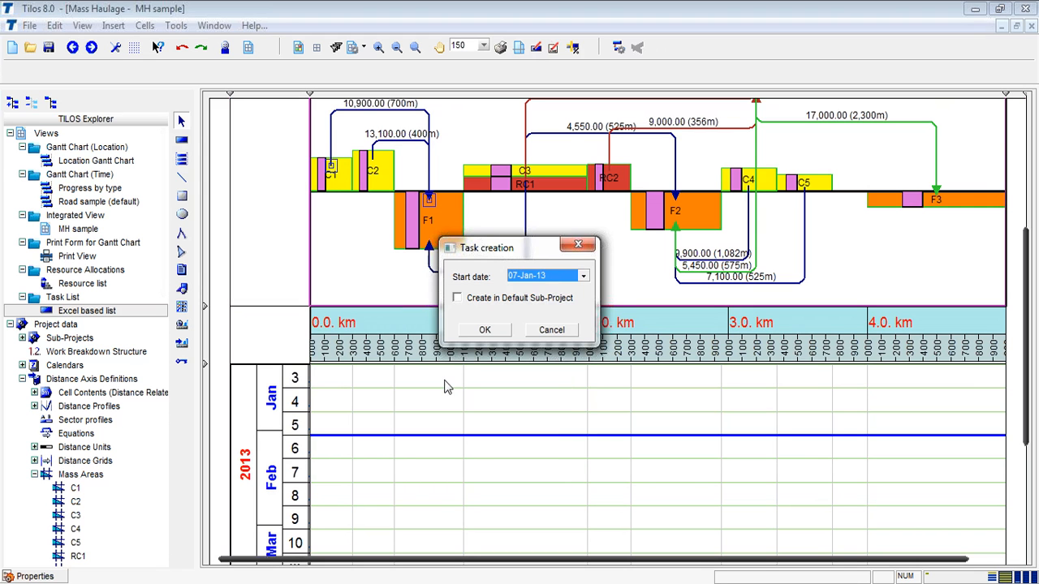
pyautogui.click(485, 330)
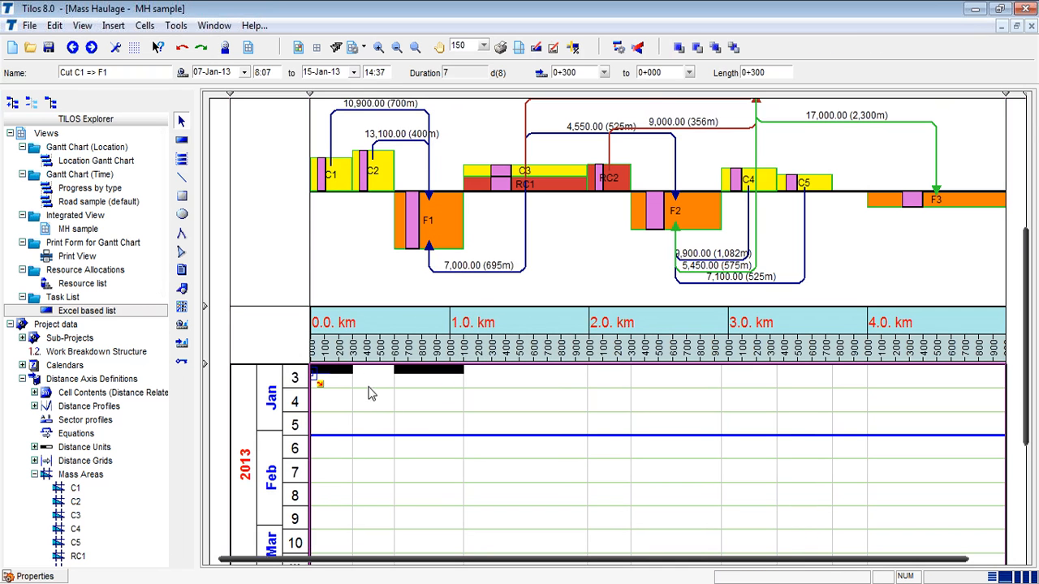
# Step: Set the first shape colour of the Cut C1 => F1 task in the schedule to green
pyautogui.click(406, 413)
pyautogui.scroll(1, 406, 412)
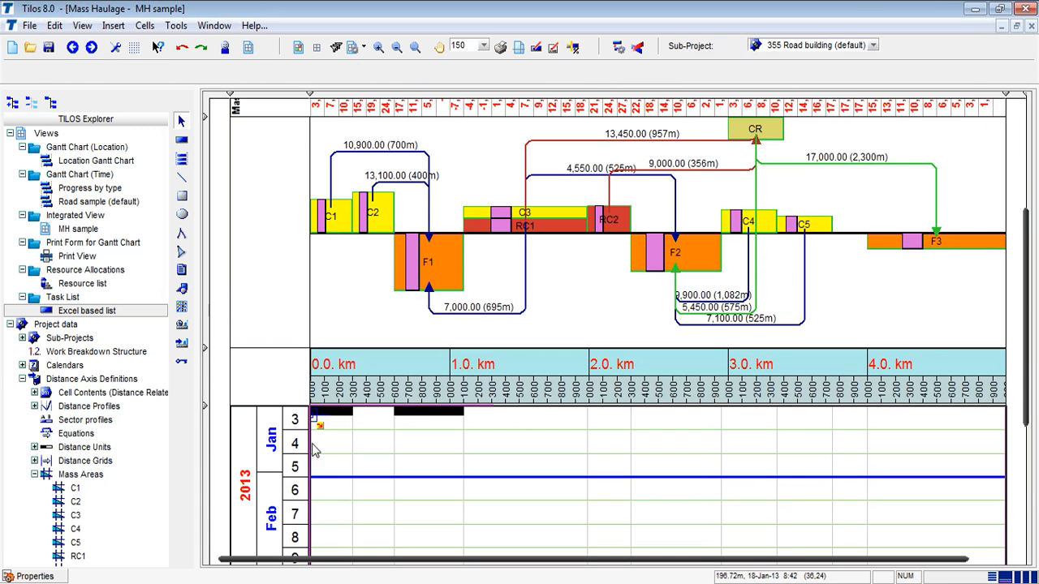
pyautogui.click(317, 413)
pyautogui.moveTo(59, 578)
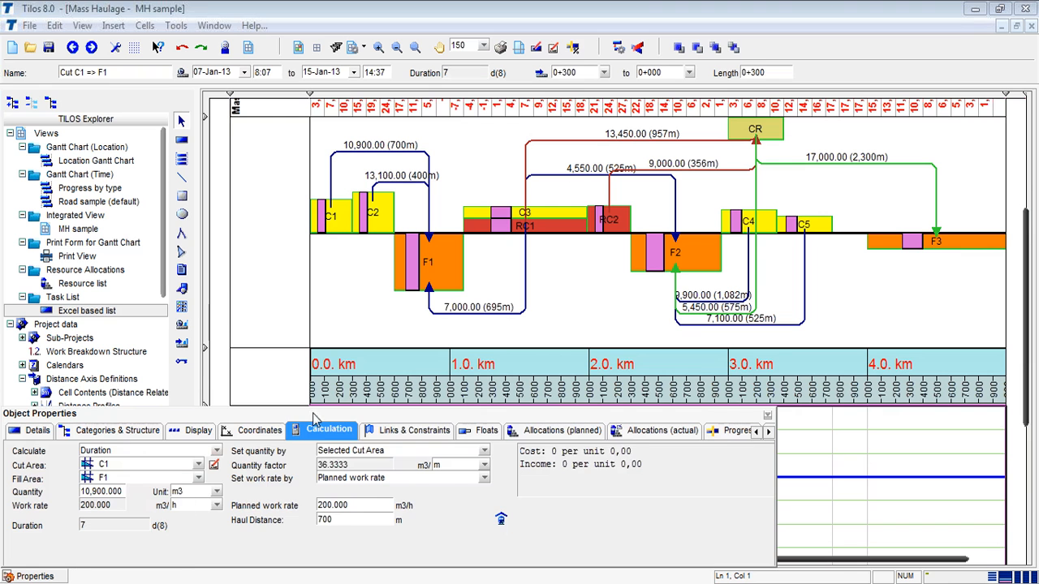
pyautogui.click(211, 434)
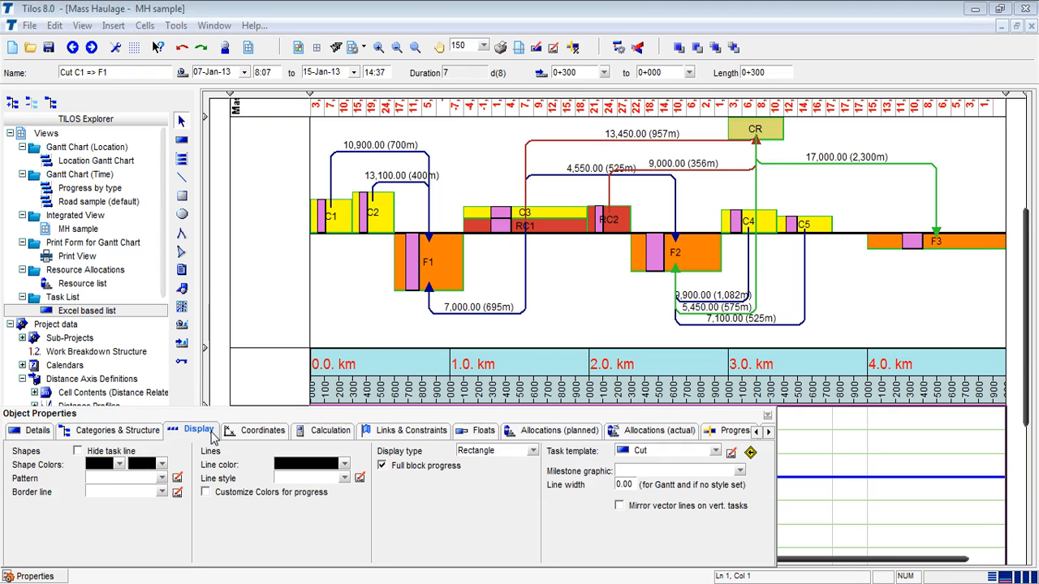
pyautogui.click(119, 465)
pyautogui.click(175, 232)
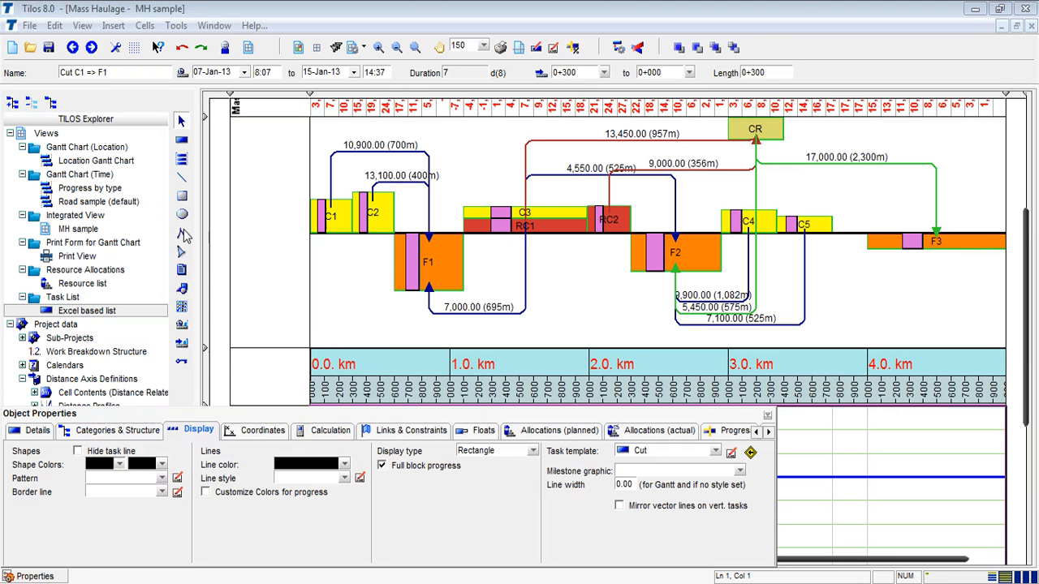
pyautogui.click(325, 393)
pyautogui.scroll(-2, 325, 393)
pyautogui.scroll(-1, 326, 393)
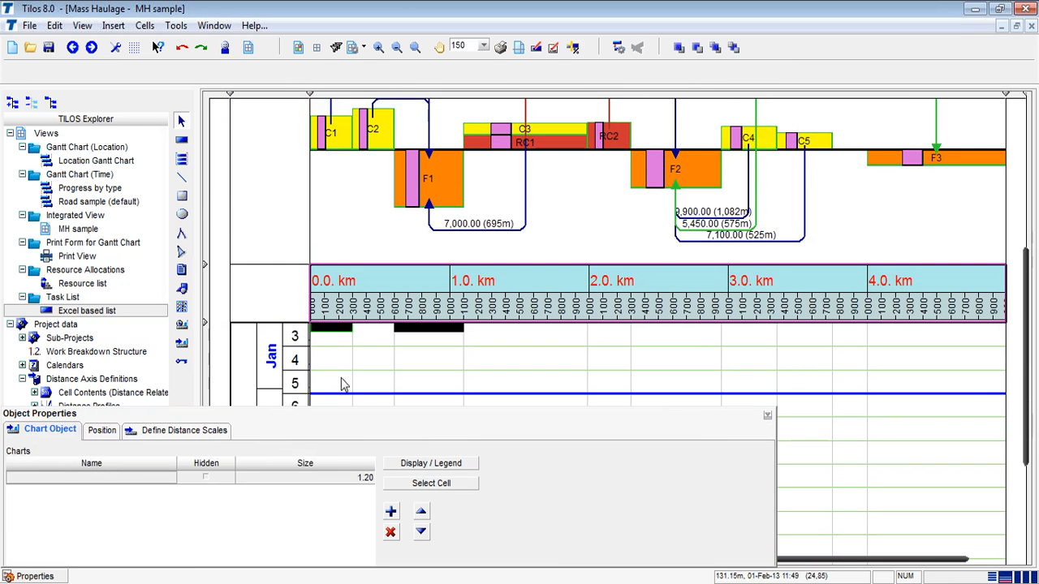
pyautogui.click(323, 328)
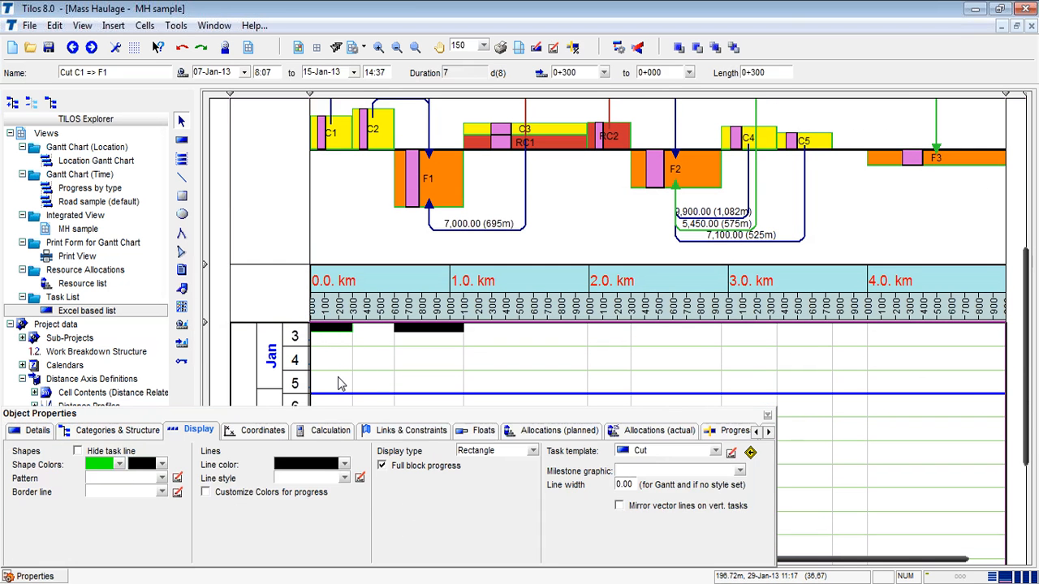
pyautogui.click(341, 382)
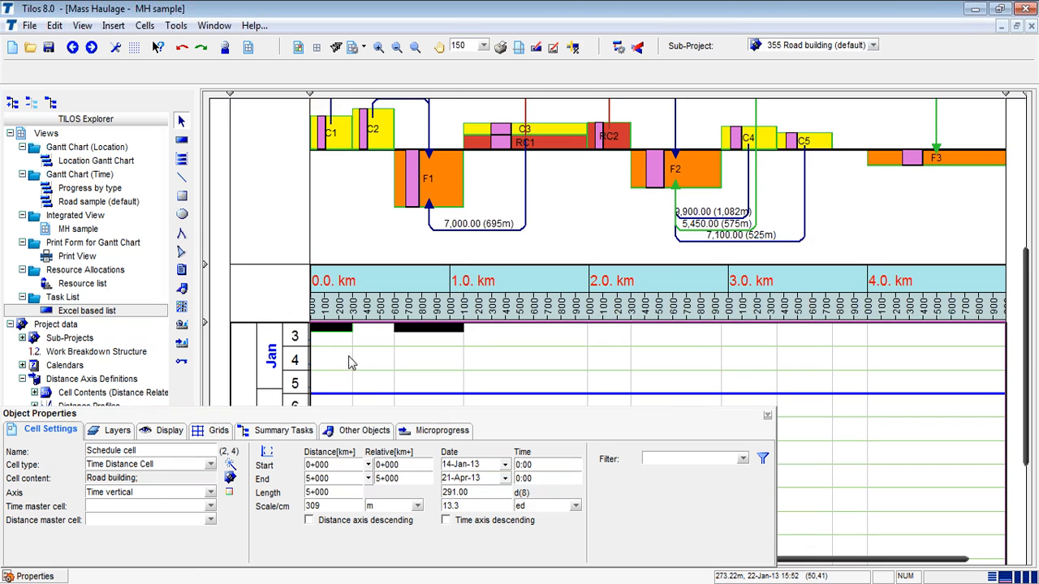
# Step: Try to select the C2-F1, C3-F1 and C3-F2 mass haulages together and bring up their Create Cut and Fill tasks command
pyautogui.scroll(3, 355, 346)
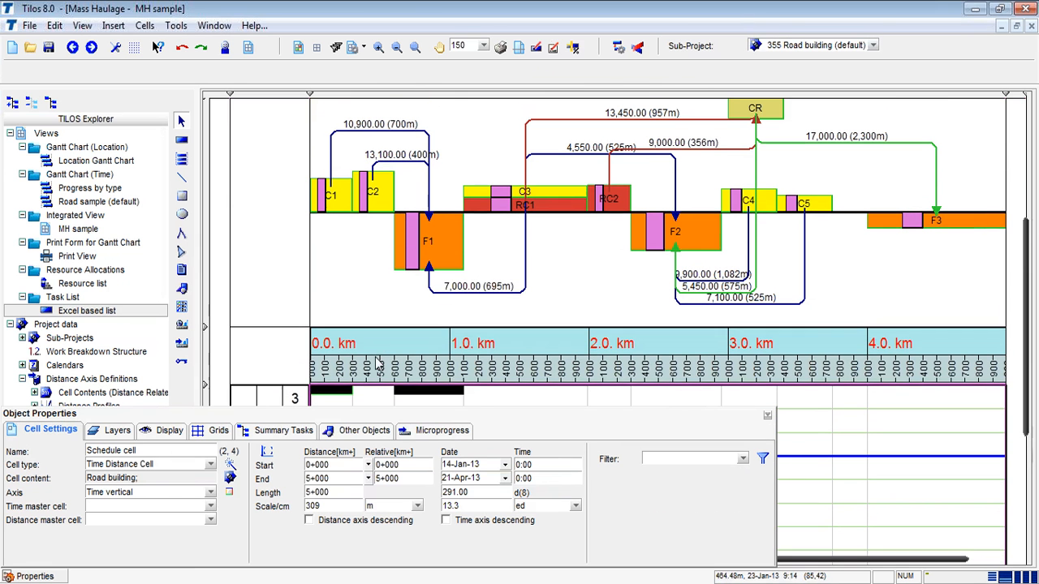
pyautogui.click(391, 164)
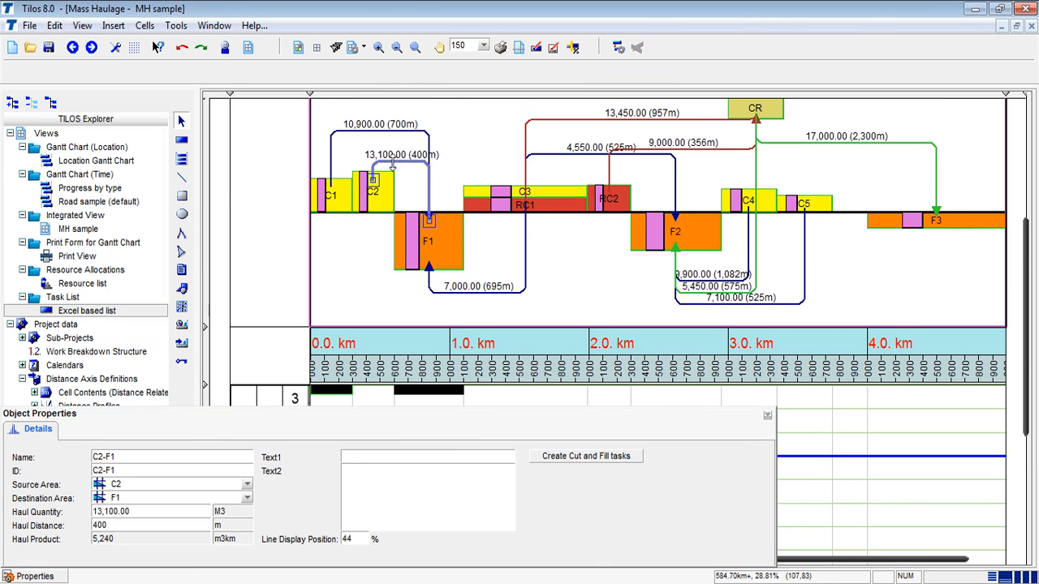
pyautogui.click(470, 291)
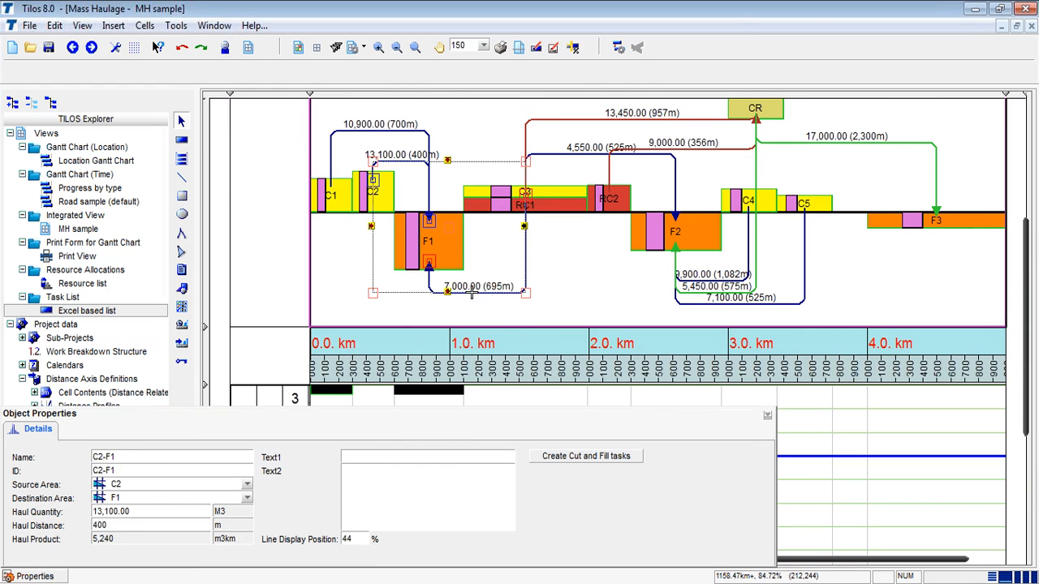
pyautogui.keyDown('ctrl'); pyautogui.click(571, 150); pyautogui.keyUp('ctrl')
pyautogui.rightClick(575, 152)
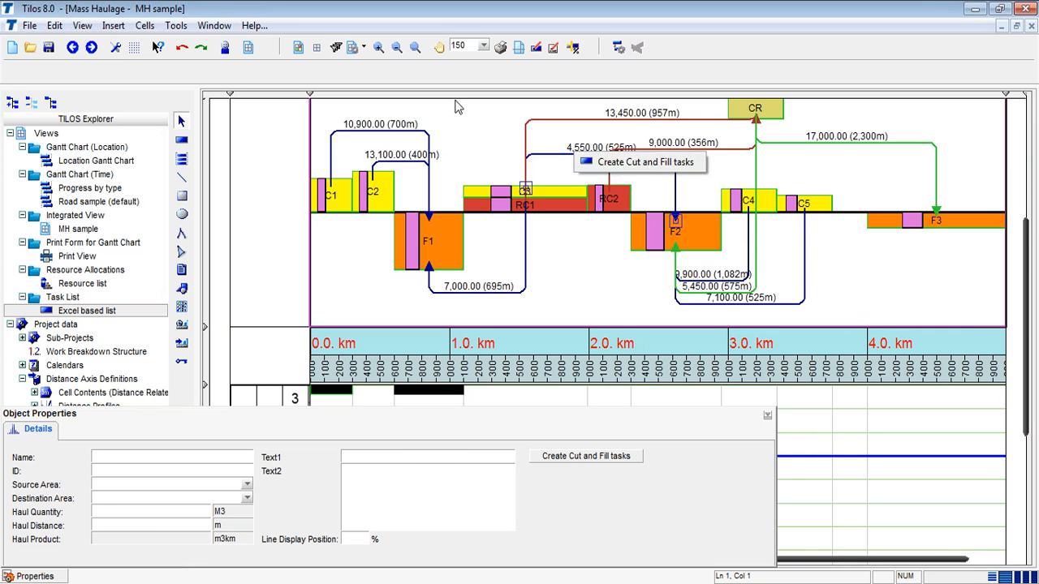
# Step: Save the Mass Haulage project and minimize its window
pyautogui.click(47, 47)
pyautogui.click(47, 47)
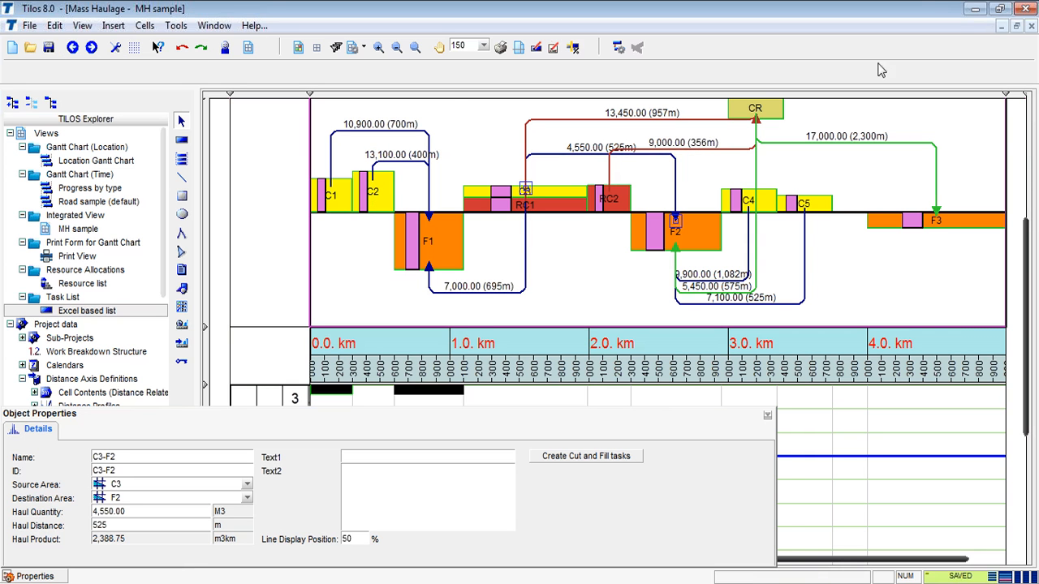
pyautogui.click(974, 8)
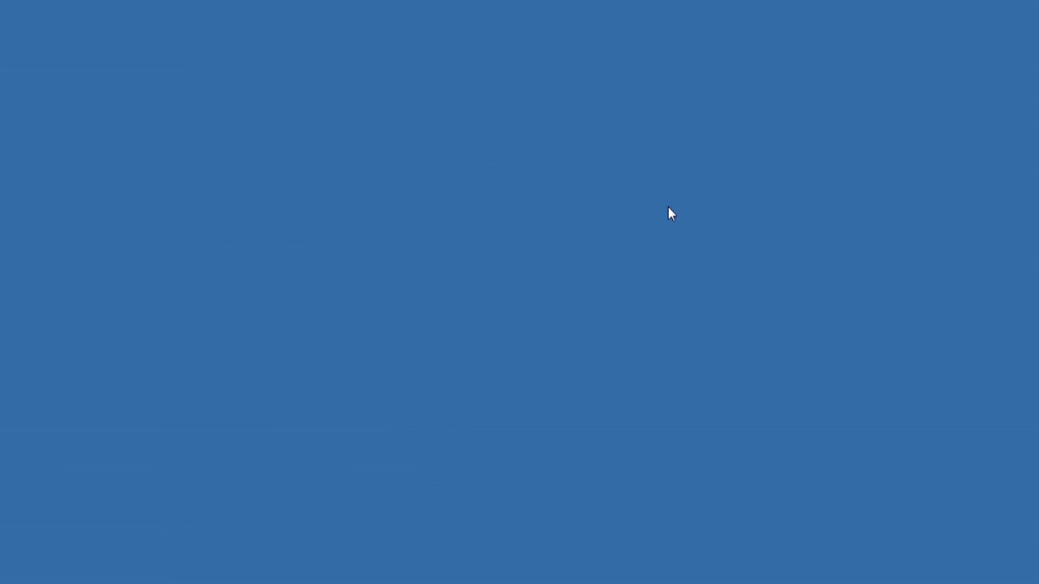
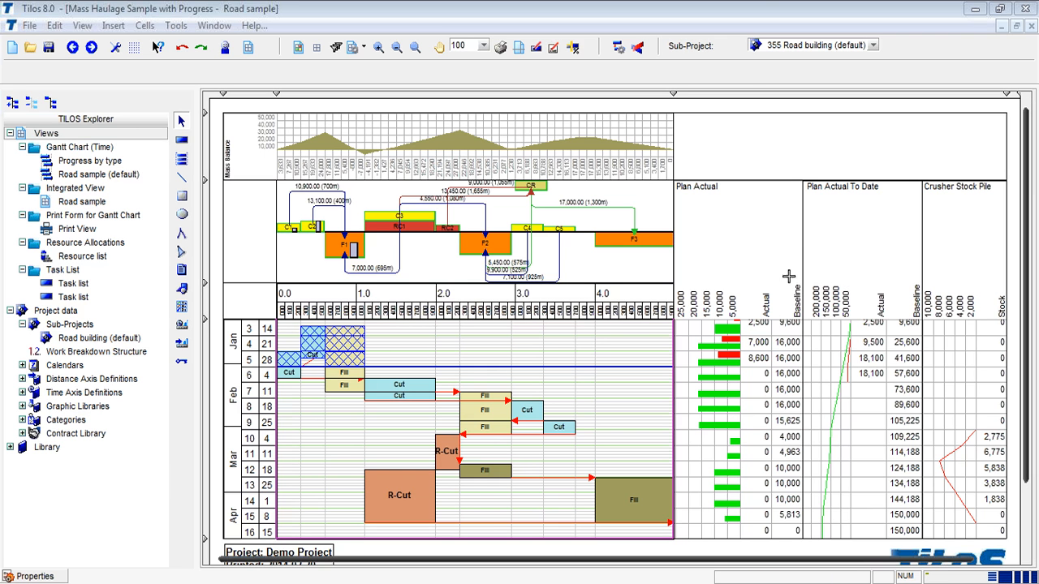
pyautogui.doubleClick(752, 16)
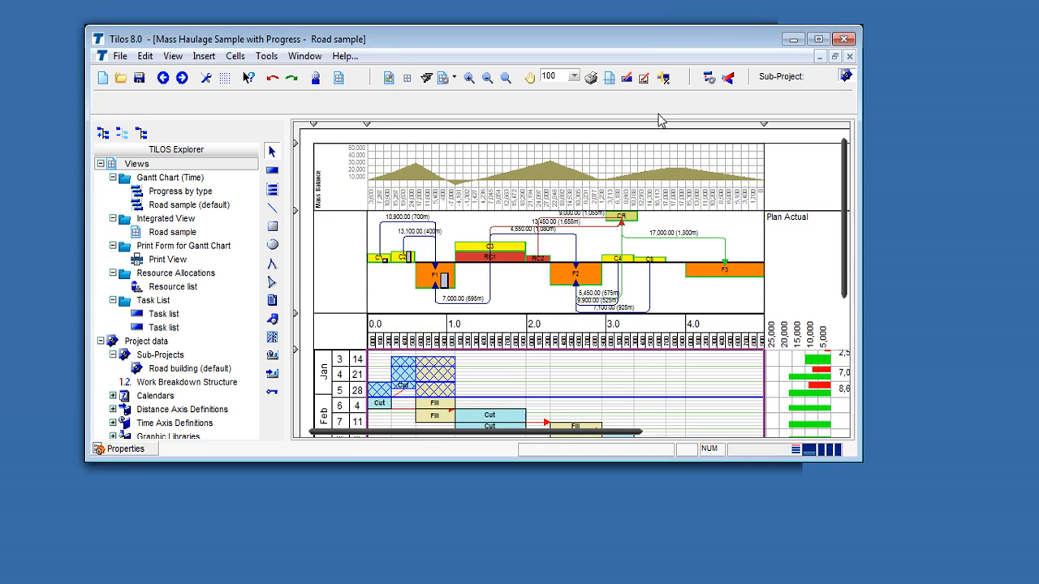
pyautogui.click(819, 39)
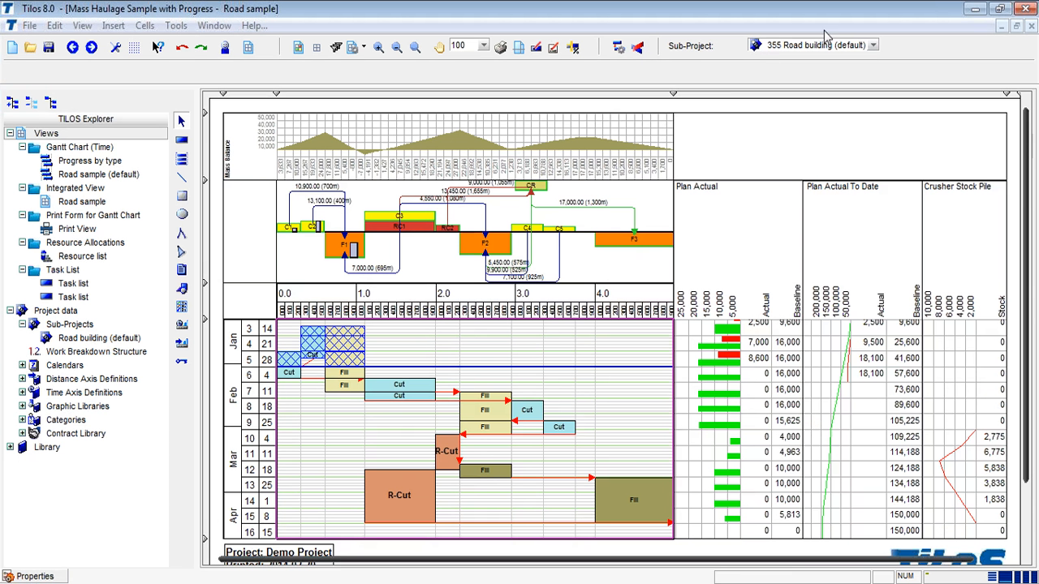
# Step: Examine the sample project's cut and fill schedule, its mass haulage diagram and the Plan Actual charts beside the schedule
pyautogui.scroll(-2, 860, 268)
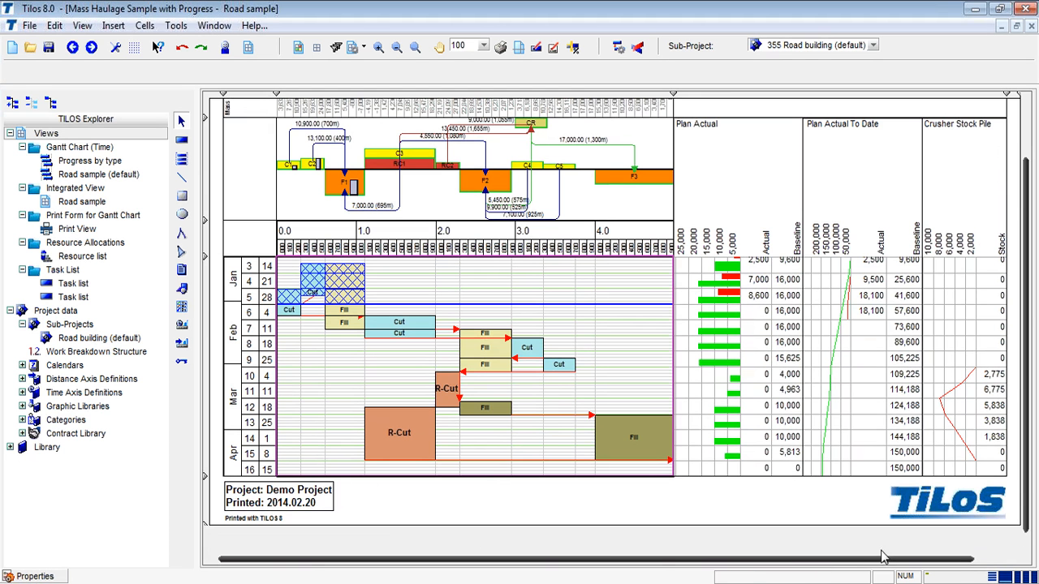
pyautogui.click(378, 47)
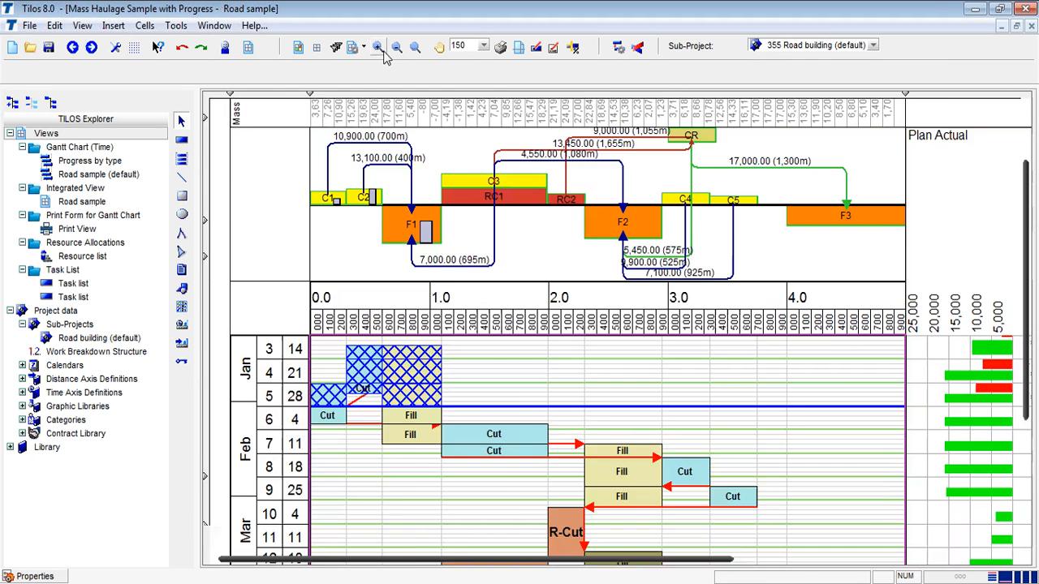
pyautogui.click(378, 47)
pyautogui.scroll(-3, 463, 373)
pyautogui.scroll(-6, 462, 374)
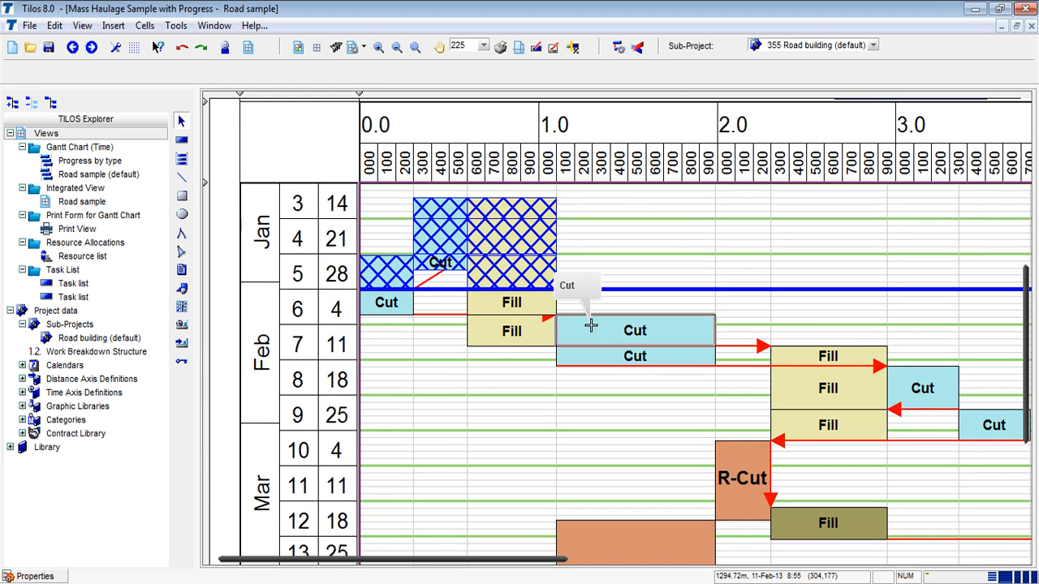
pyautogui.scroll(6, 591, 326)
pyautogui.scroll(2, 432, 199)
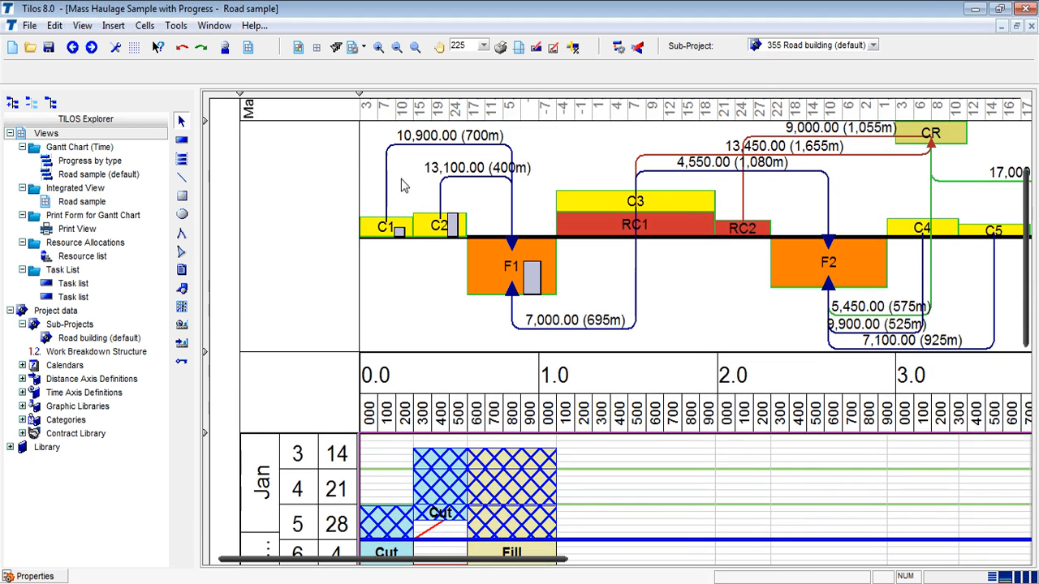
pyautogui.click(396, 225)
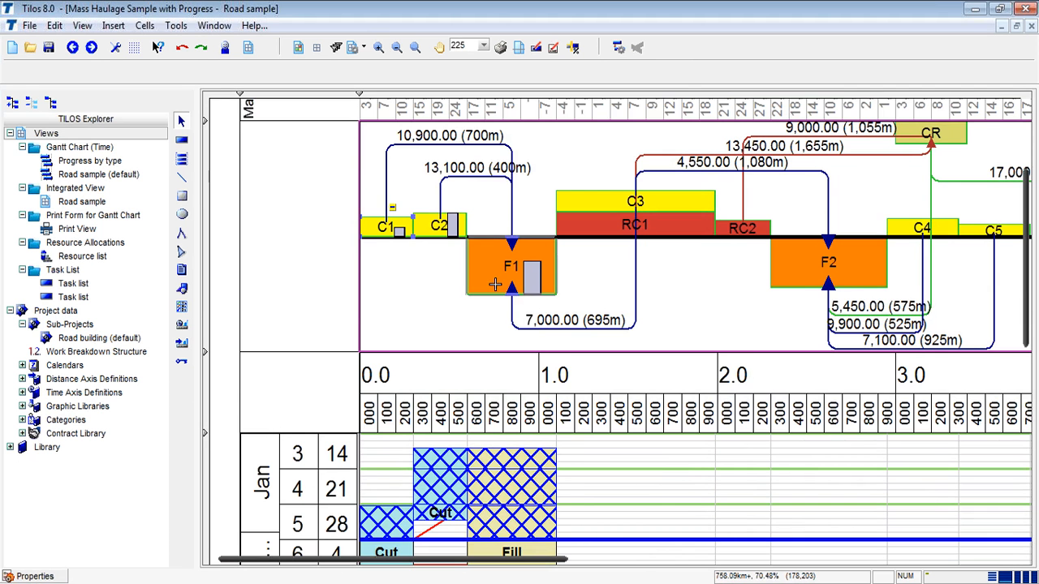
pyautogui.scroll(-4, 495, 284)
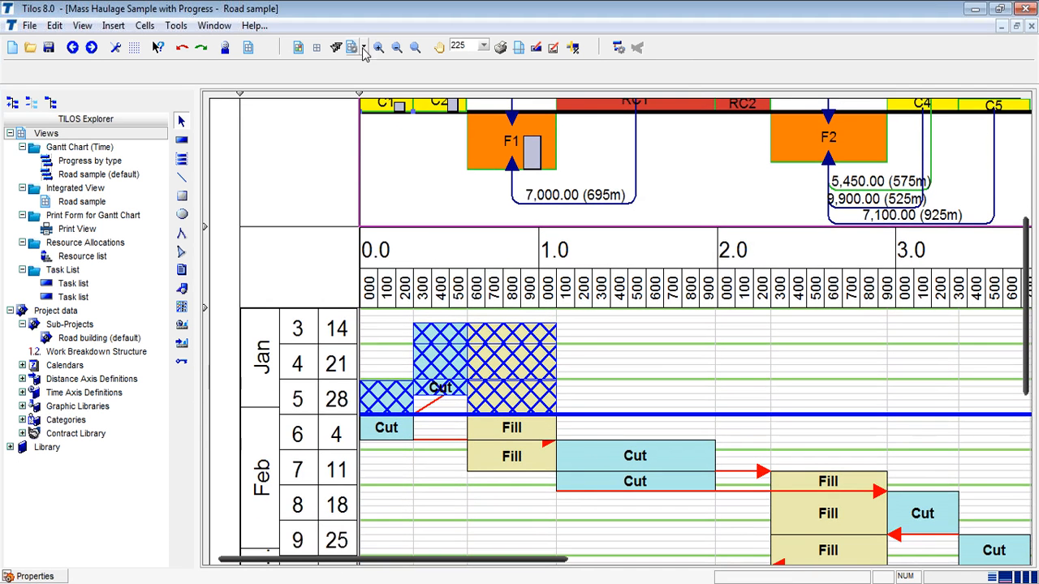
pyautogui.click(396, 48)
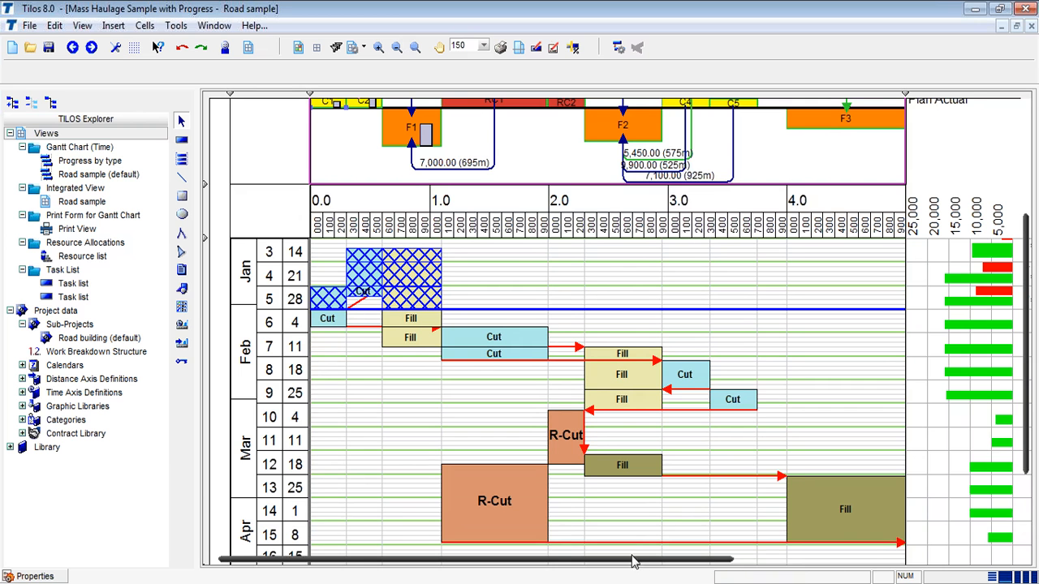
pyautogui.moveTo(636, 560); pyautogui.dragTo(741, 559)
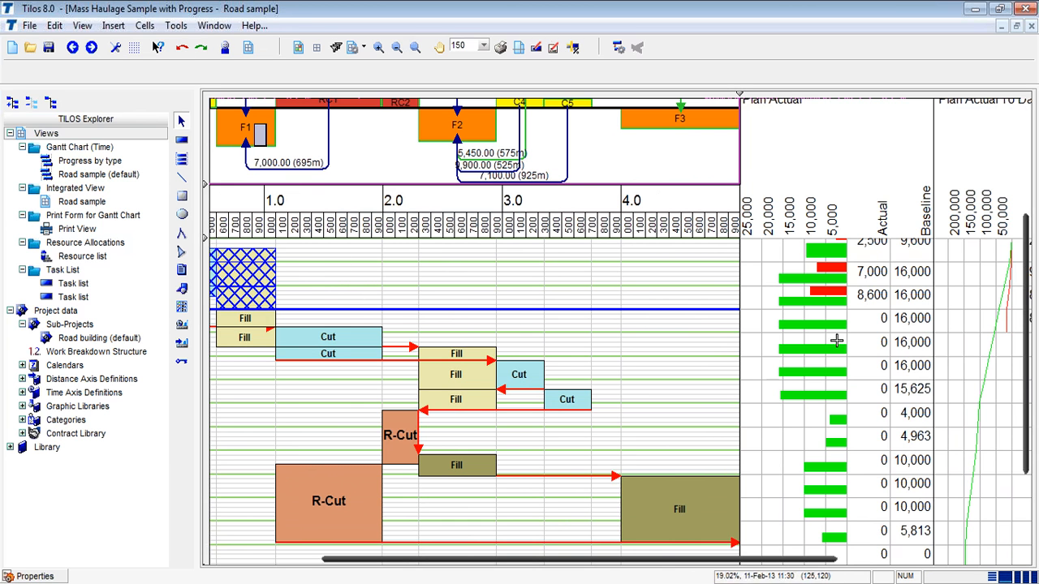
# Step: Switch to the Mass Haulage project and create a baseline with the description Contract Plan
pyautogui.click(176, 25)
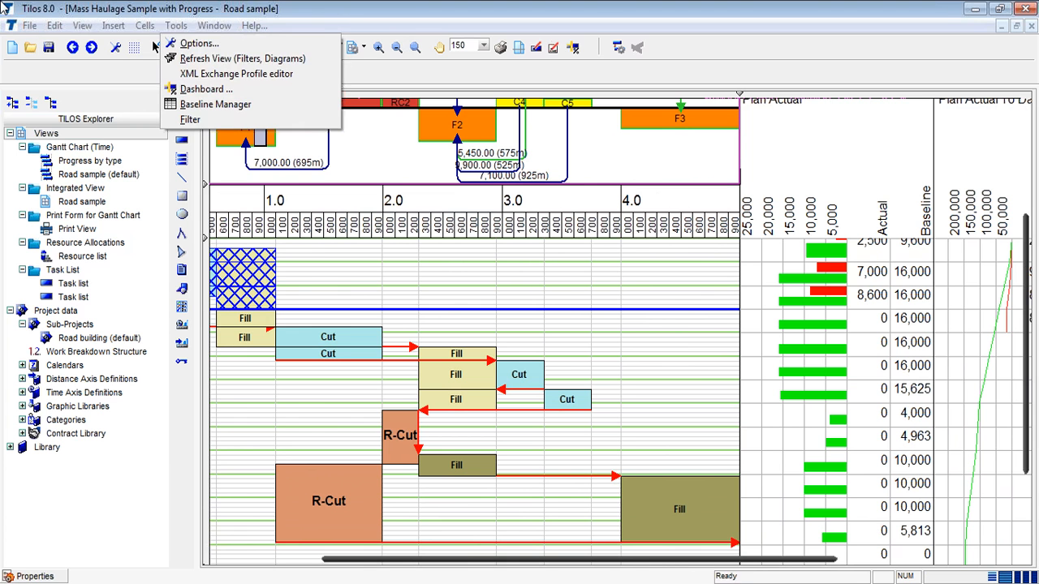
pyautogui.click(171, 542)
pyautogui.click(171, 542)
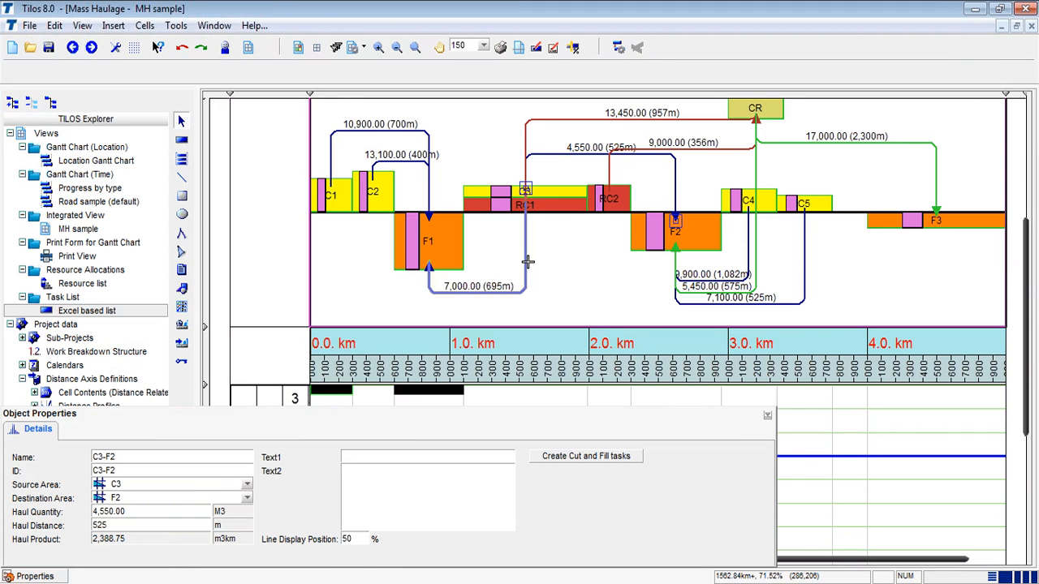
pyautogui.click(176, 25)
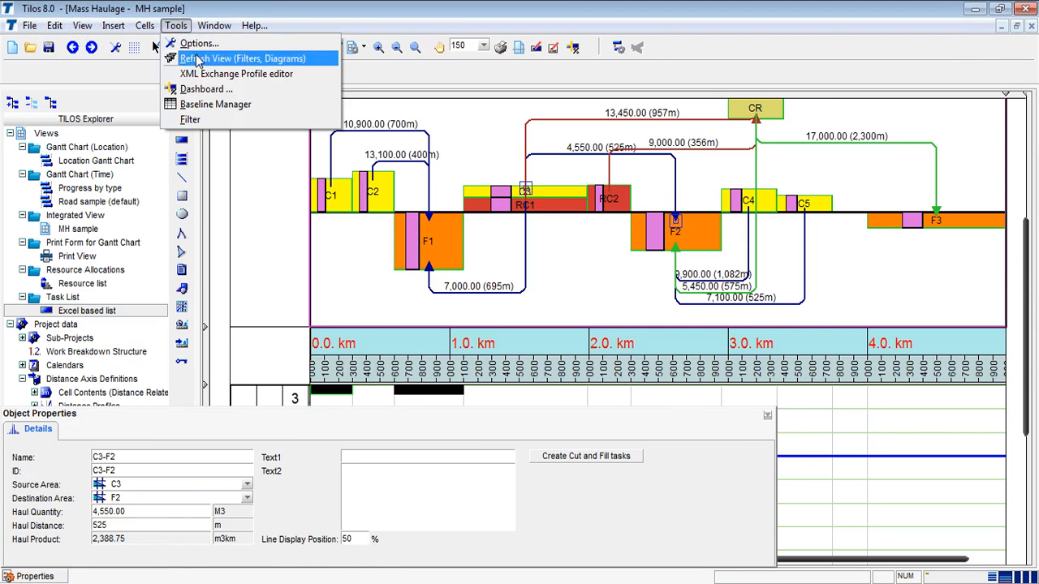
pyautogui.click(210, 104)
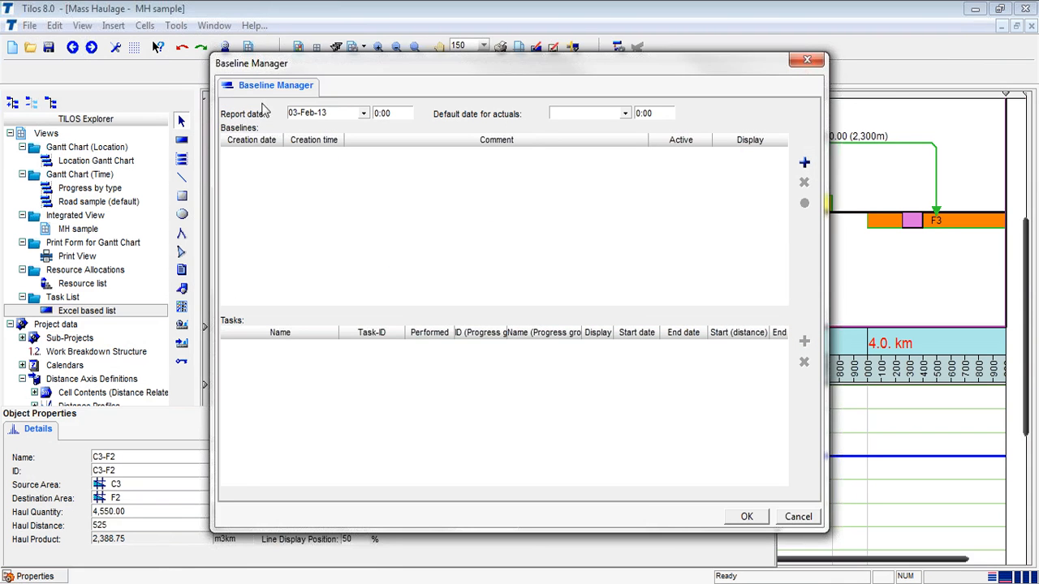
pyautogui.click(802, 160)
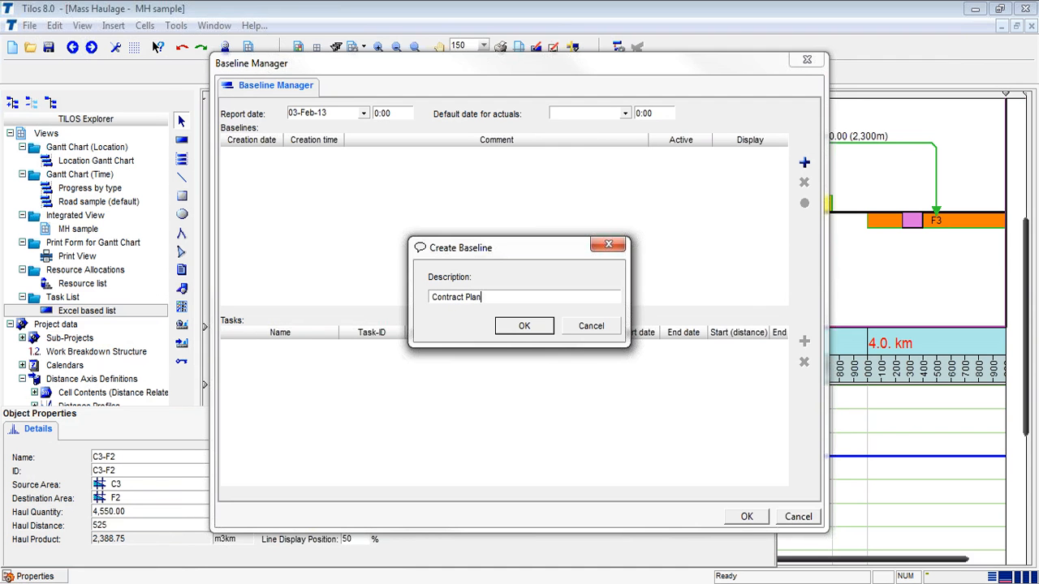
pyautogui.click(506, 331)
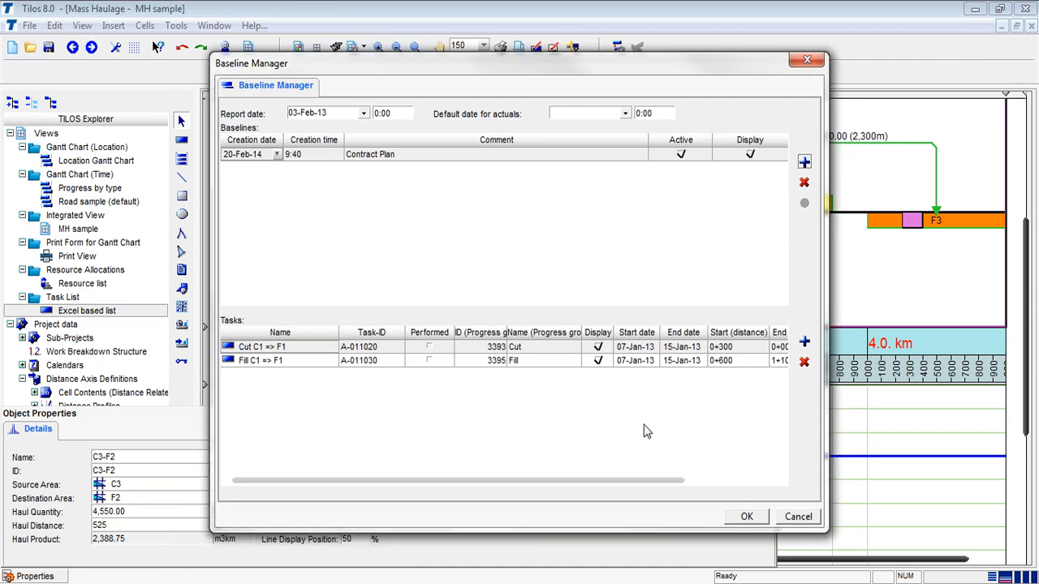
pyautogui.click(747, 515)
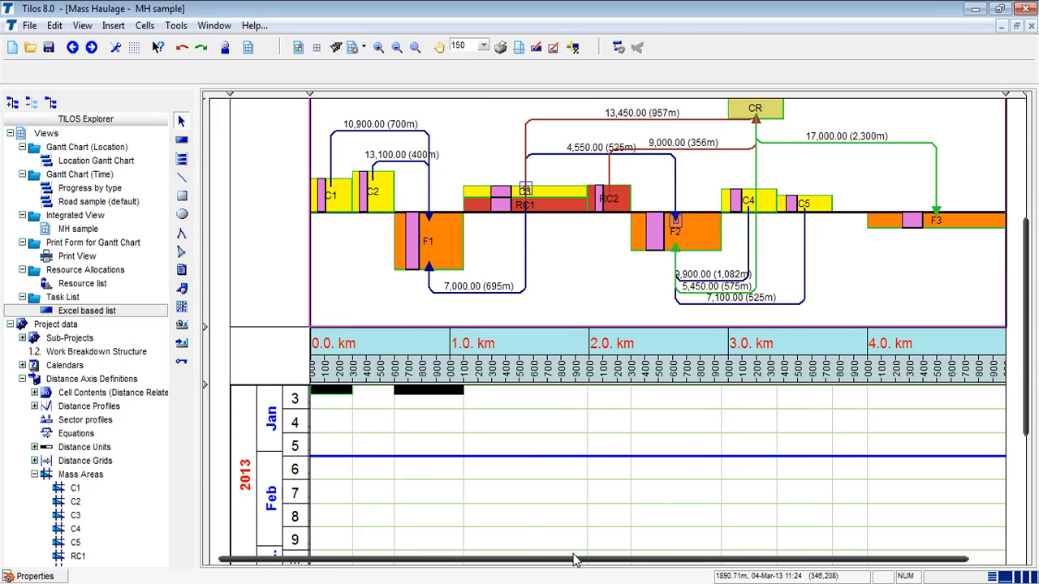
# Step: Unhide the MH column in the layout of the MH sample view
pyautogui.moveTo(577, 559); pyautogui.dragTo(637, 563)
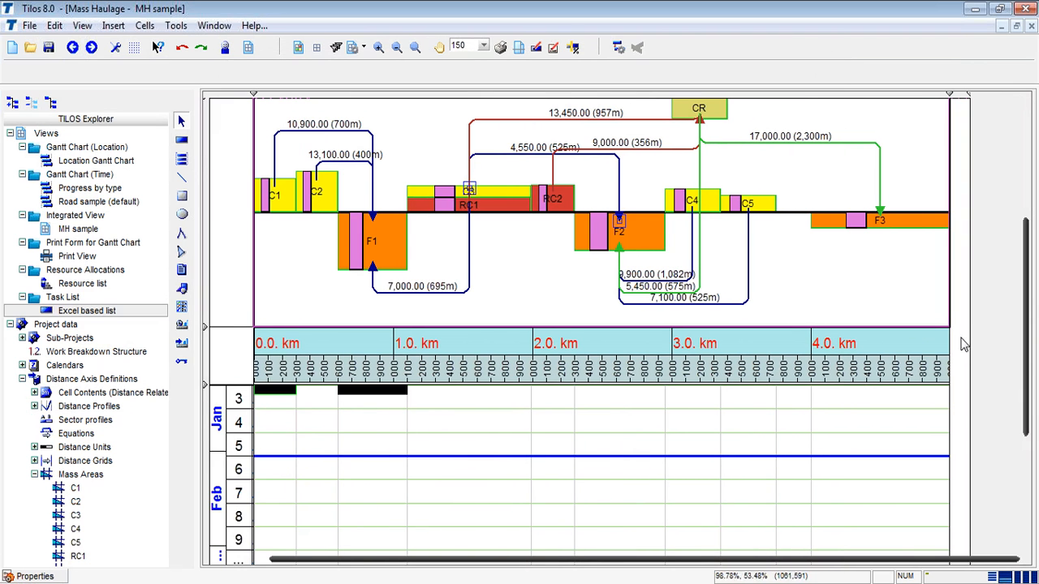
pyautogui.click(413, 47)
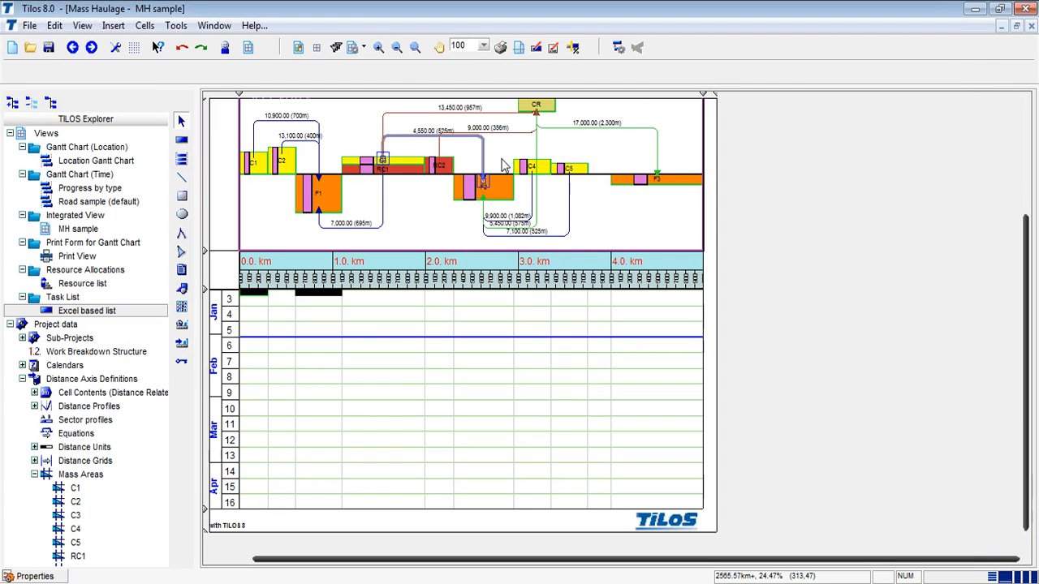
pyautogui.rightClick(422, 242)
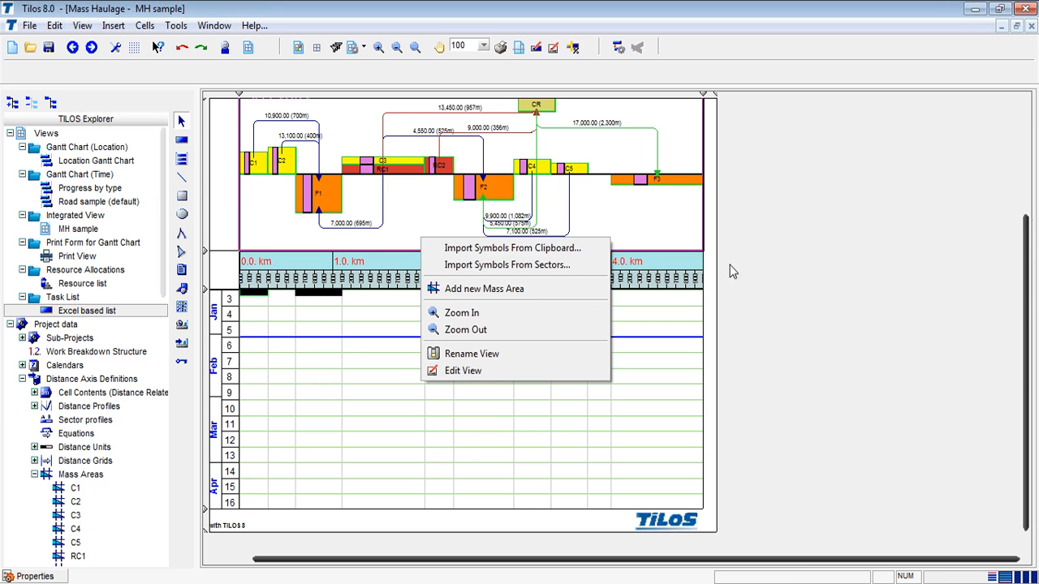
pyautogui.click(492, 370)
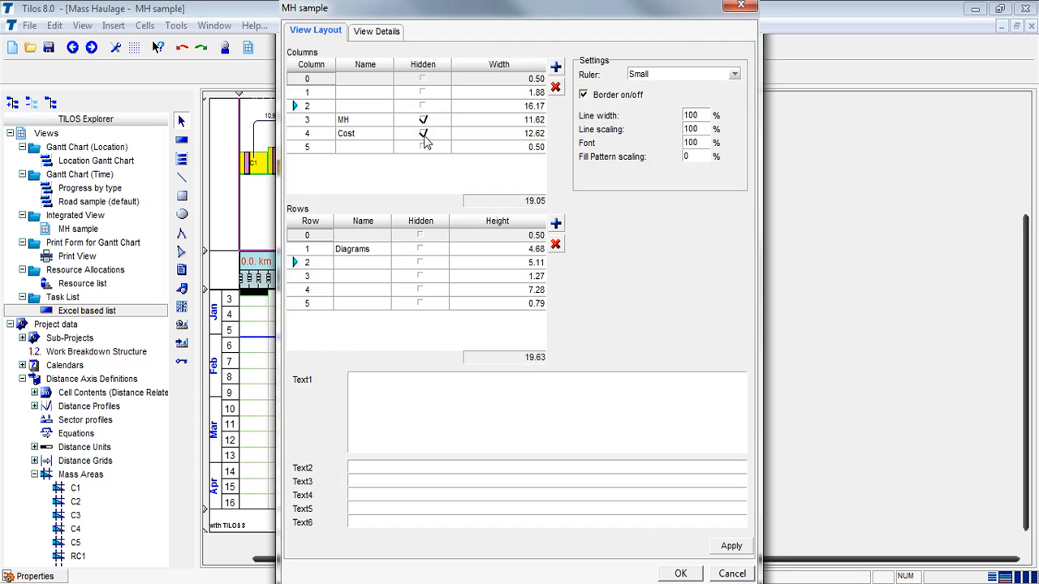
pyautogui.click(422, 120)
pyautogui.click(680, 573)
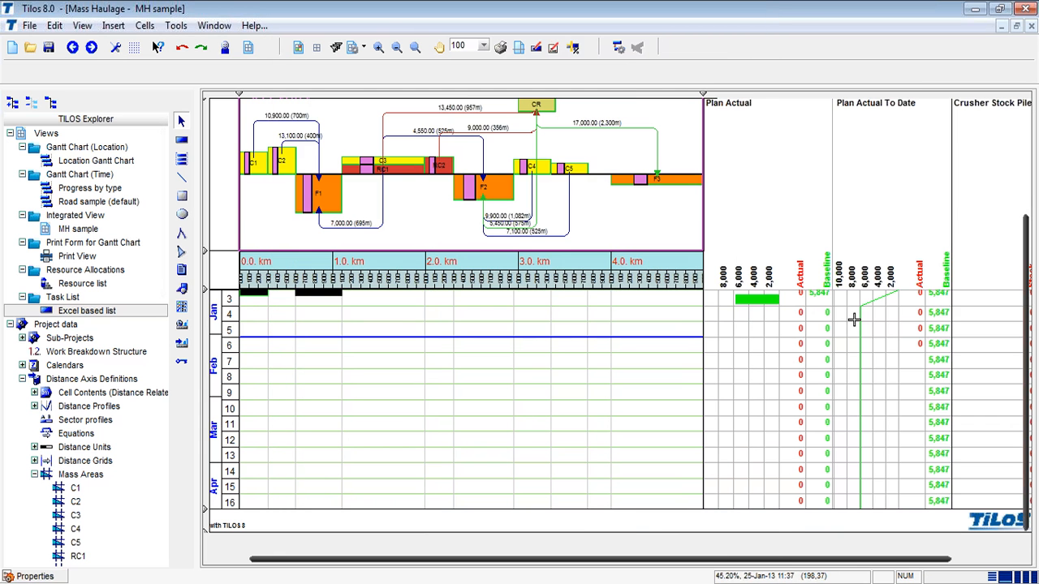
# Step: Compare the Cut and Fill C1 => F1 tasks with the baseline values in the Plan Actual and Plan Actual To Date charts
pyautogui.click(746, 322)
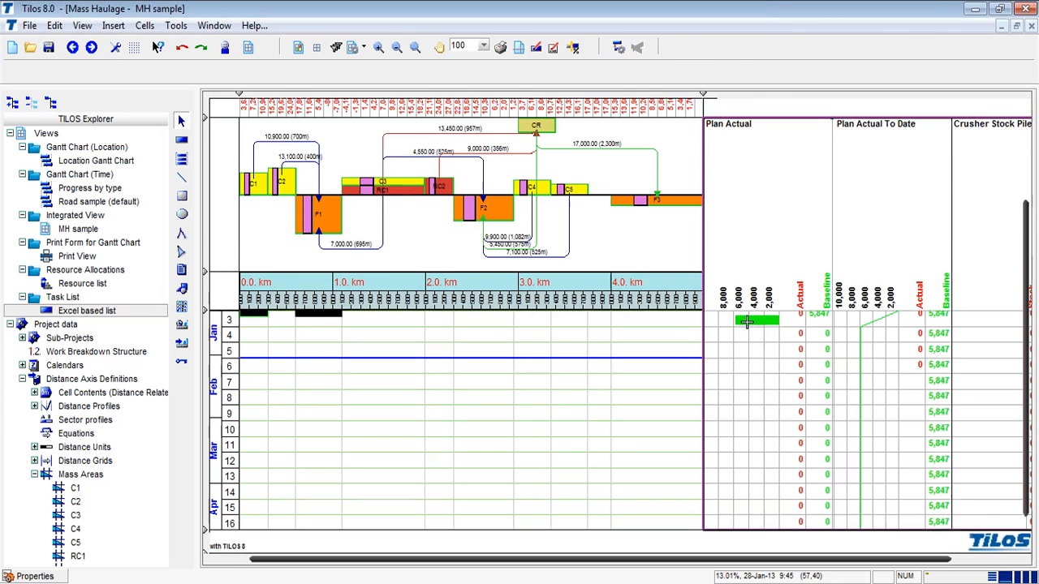
pyautogui.click(397, 388)
pyautogui.click(260, 335)
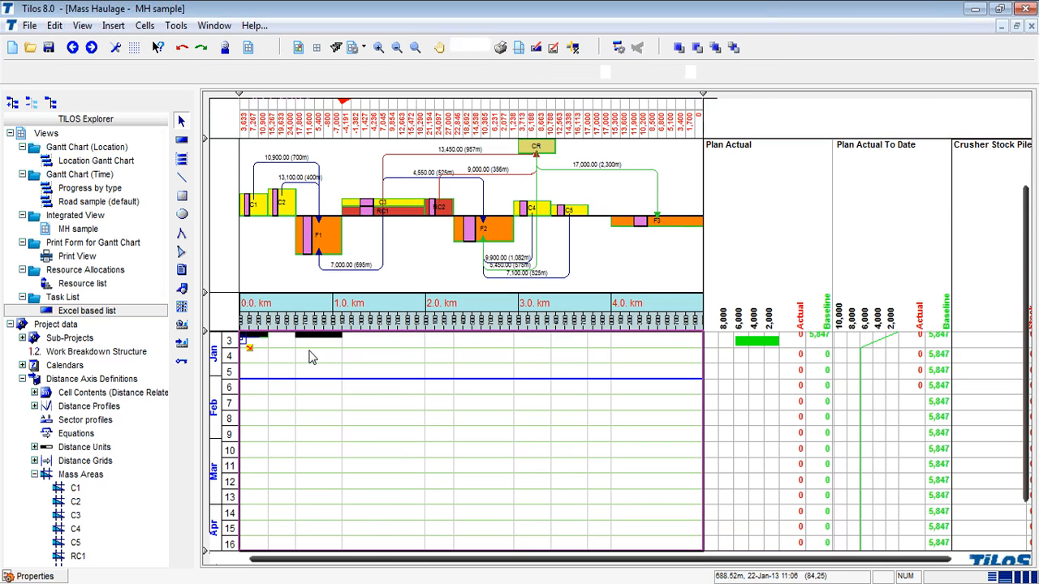
pyautogui.click(312, 336)
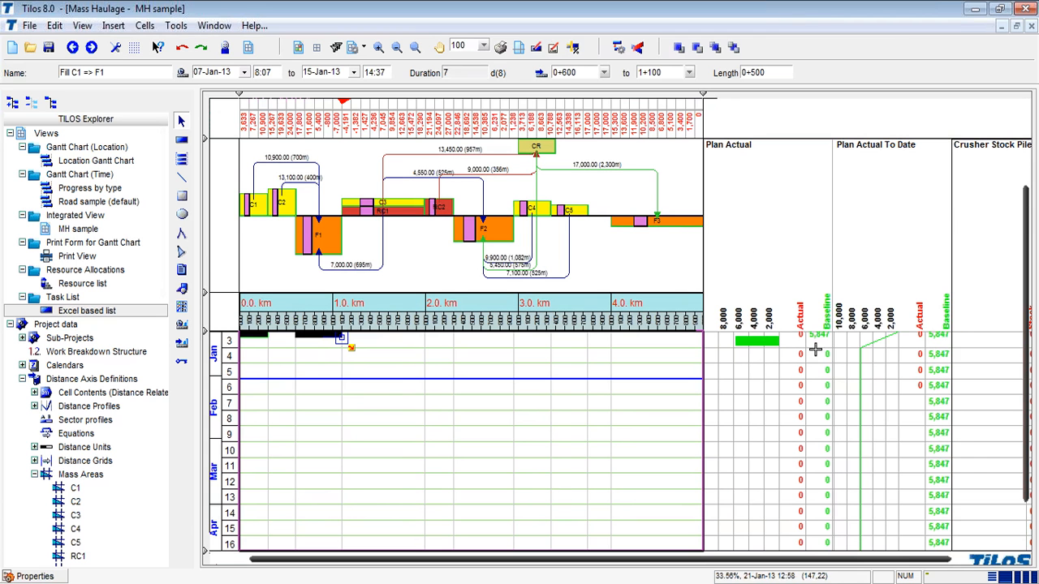
pyautogui.click(815, 349)
pyautogui.scroll(-1, 811, 341)
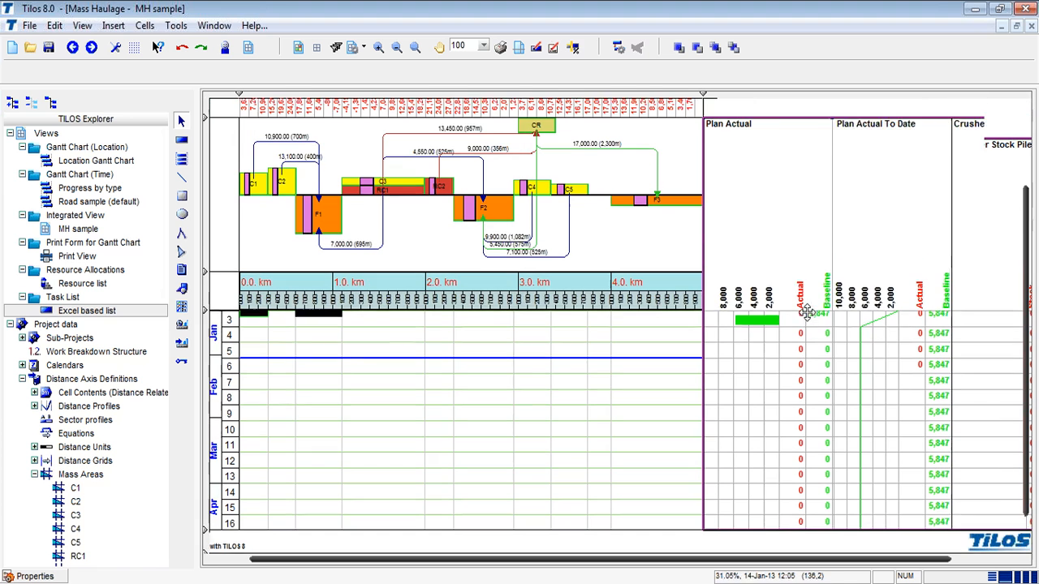
pyautogui.scroll(1, 806, 312)
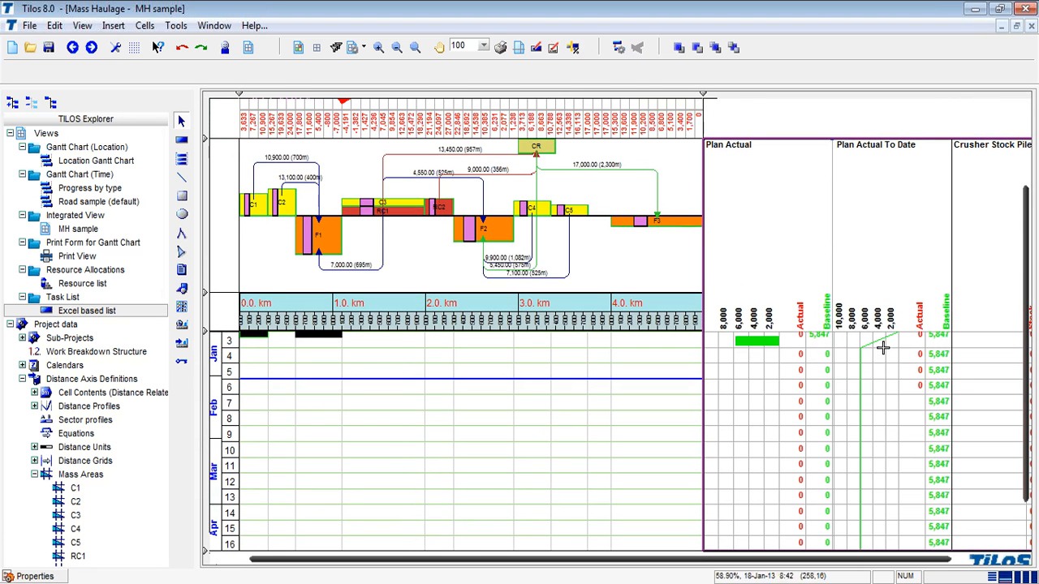
pyautogui.moveTo(785, 560)
pyautogui.mouseDown()
pyautogui.moveTo(834, 561)
pyautogui.moveTo(773, 561)
pyautogui.mouseUp()
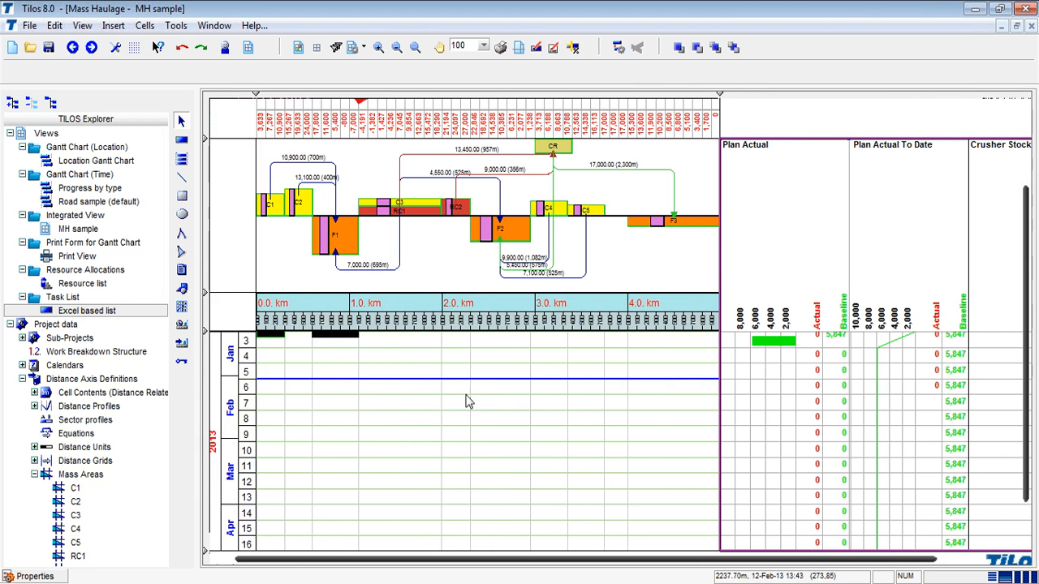
# Step: Return to the Mass Haulage Sample with Progress project and review its Current plan baseline and the tasks it contains
pyautogui.click(976, 10)
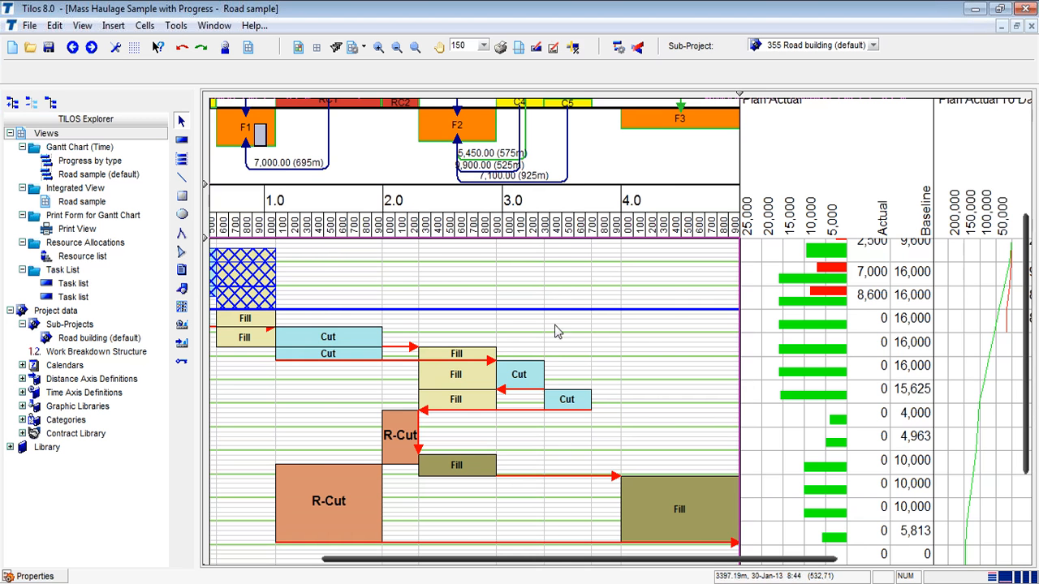
pyautogui.moveTo(552, 560); pyautogui.dragTo(504, 577)
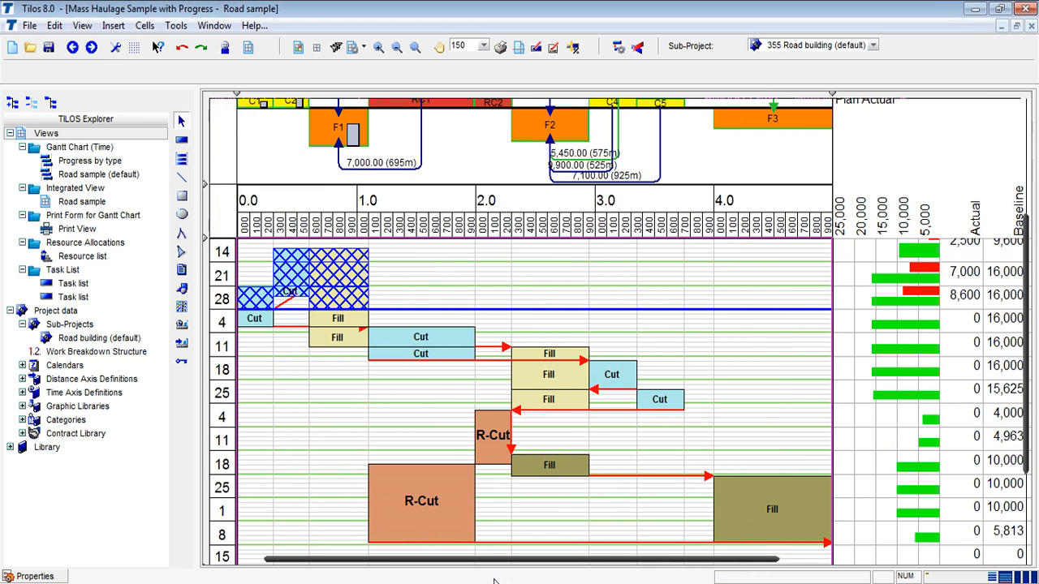
pyautogui.click(176, 25)
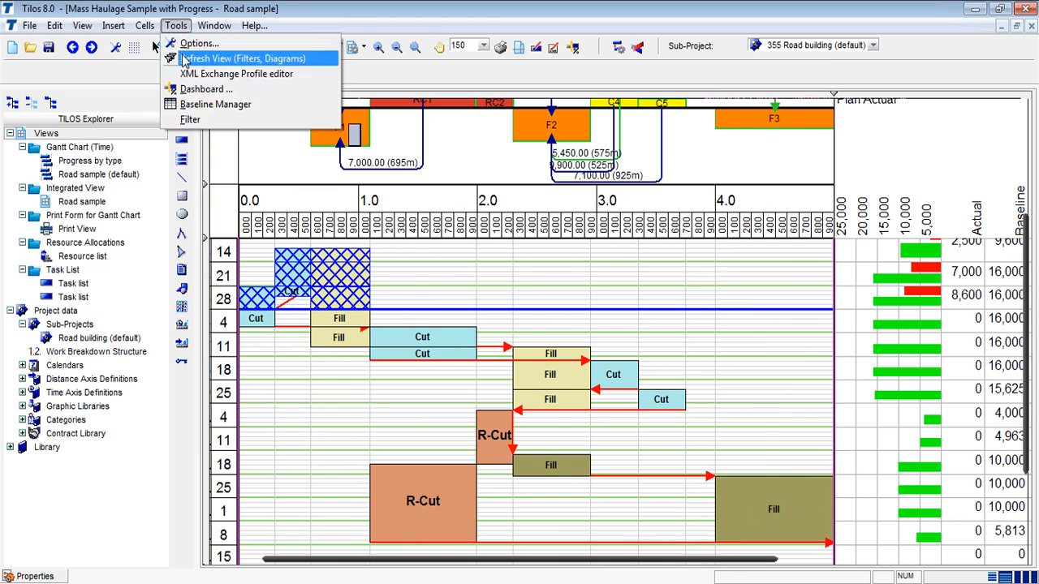
pyautogui.click(213, 104)
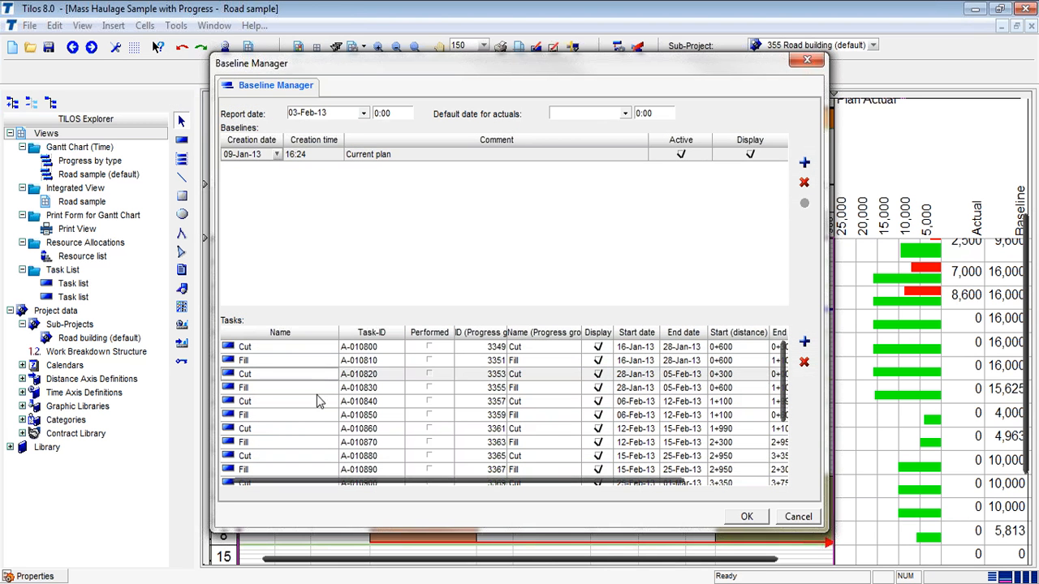
pyautogui.click(746, 517)
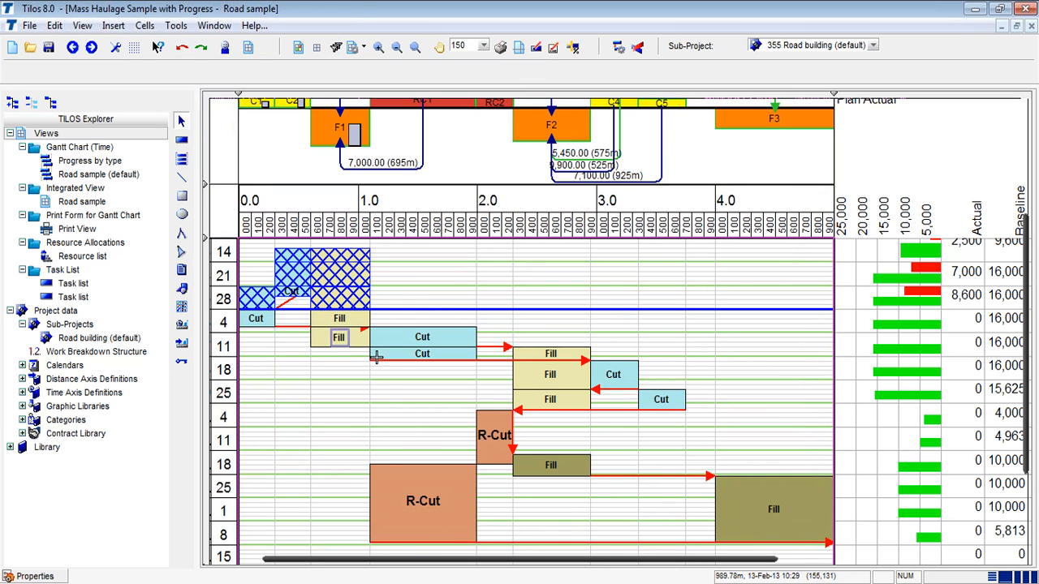
# Step: Move the Cut task between 0+000 and 0+300, just below the report date line, to start on 11-Feb-13
pyautogui.click(432, 469)
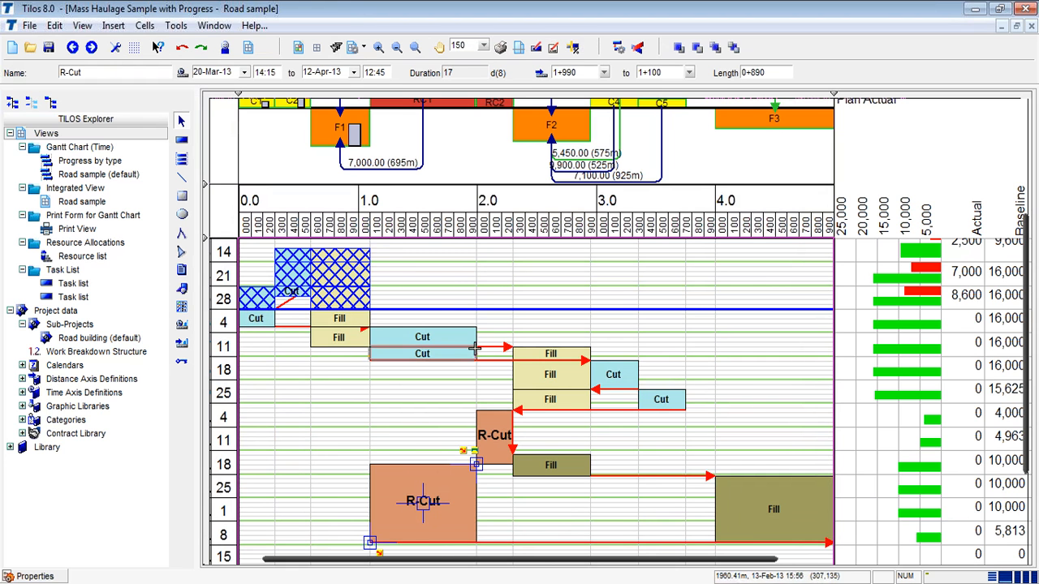
pyautogui.click(266, 321)
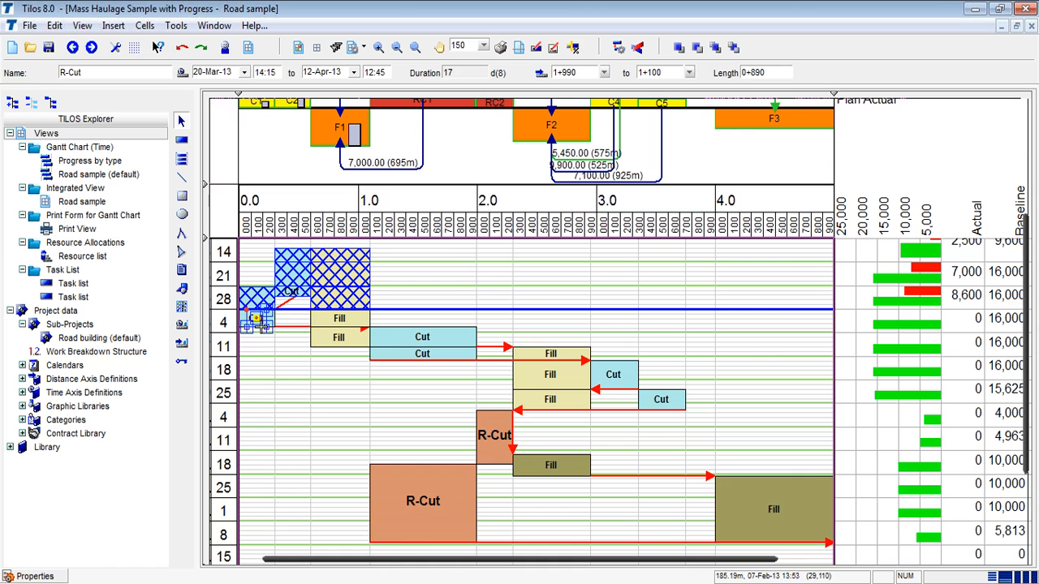
pyautogui.click(284, 327)
pyautogui.click(275, 319)
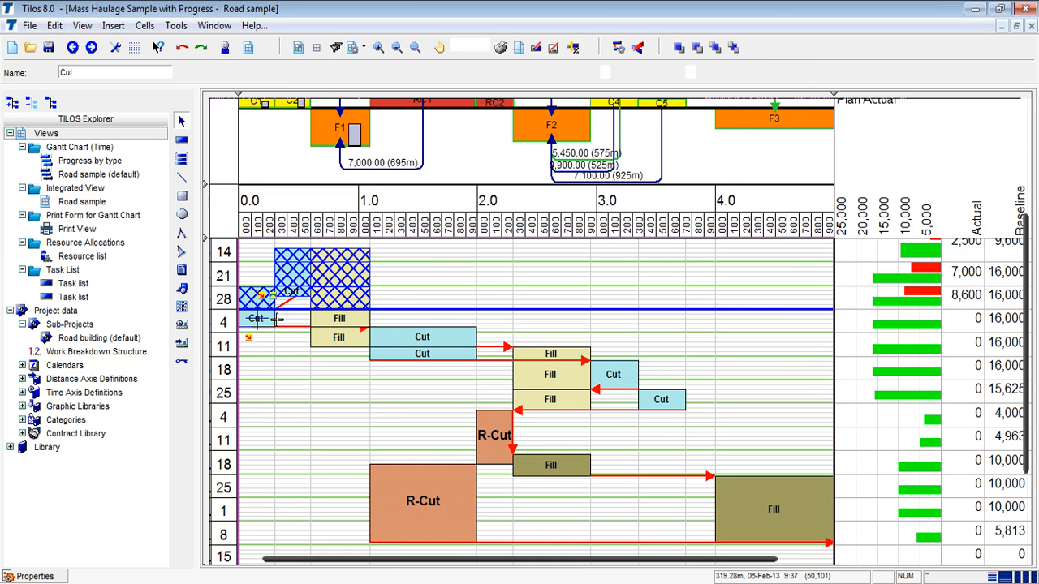
pyautogui.moveTo(276, 319)
pyautogui.mouseDown()
pyautogui.moveTo(257, 341)
pyautogui.moveTo(282, 323)
pyautogui.mouseUp()
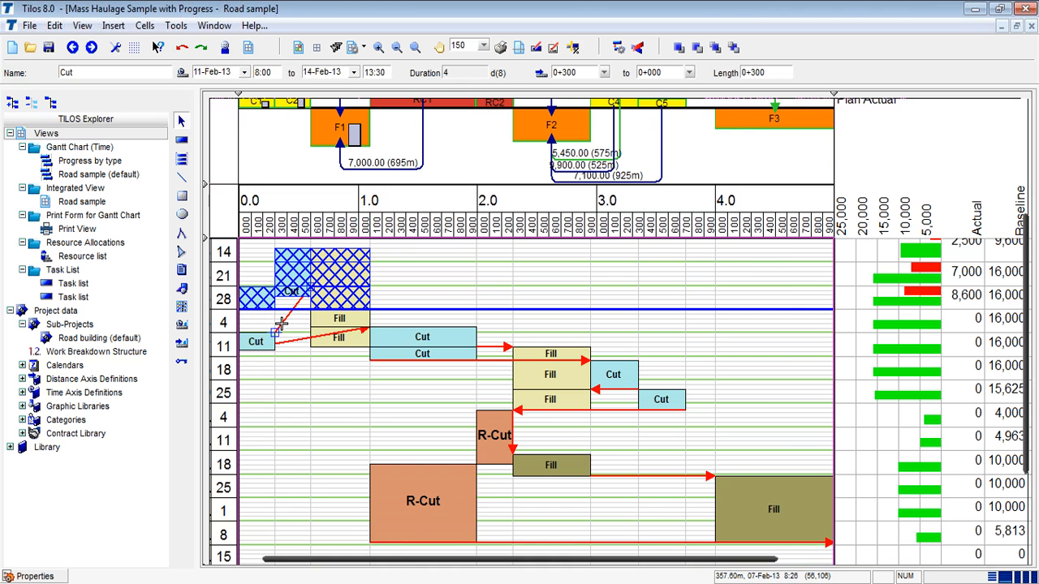
# Step: Undo the last task move, and move the Cut task between 0+000 and 0+300 back to a start of 11-Feb-13
pyautogui.click(286, 339)
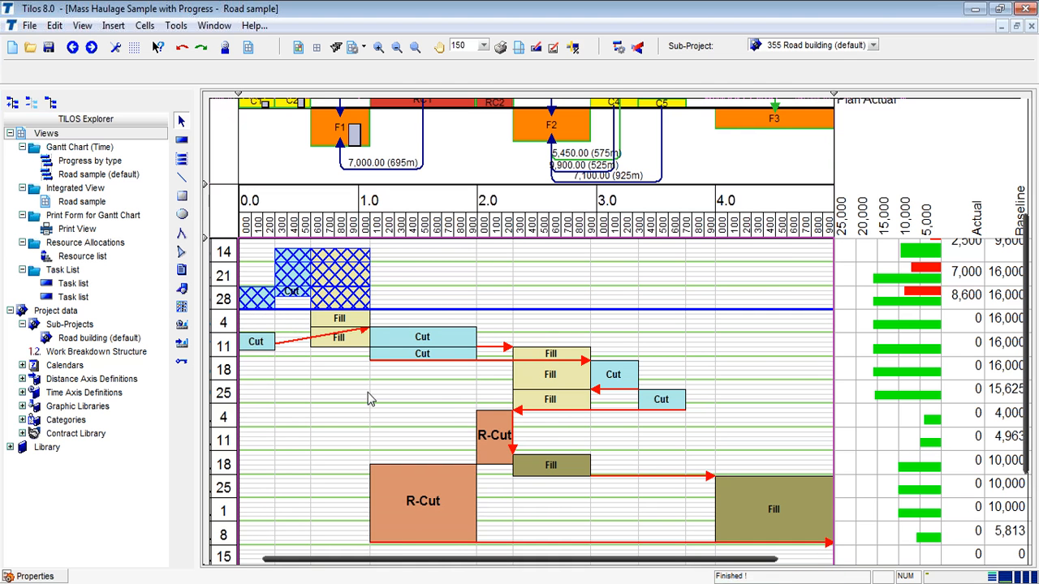
pyautogui.hotkey('ctrl', 'z')
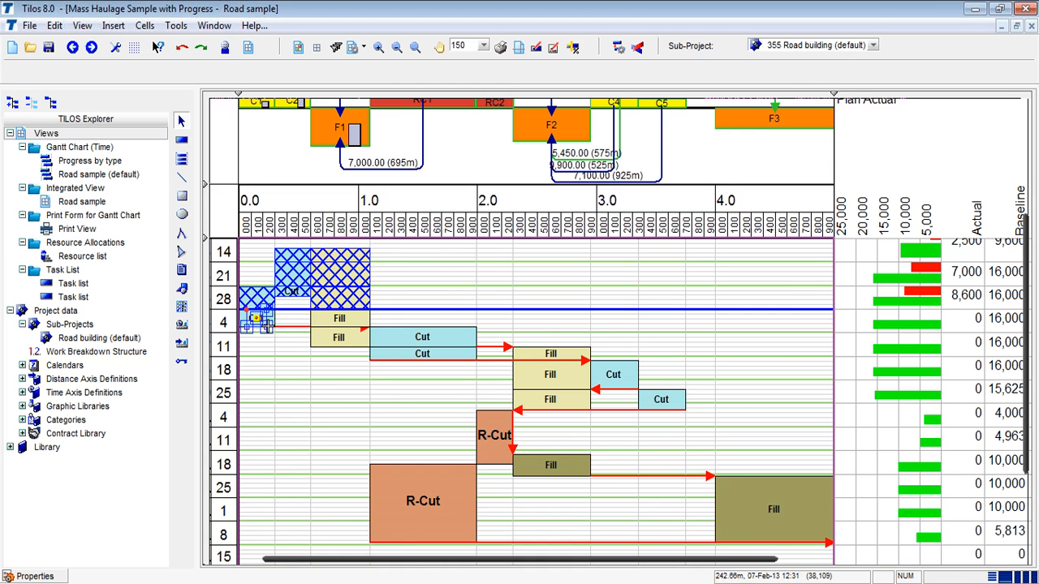
pyautogui.click(258, 320)
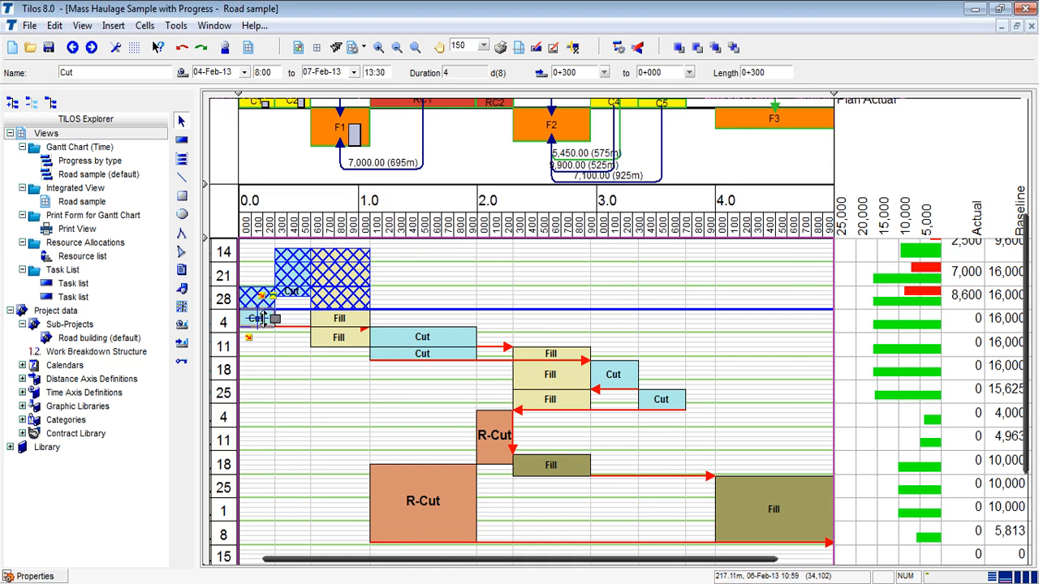
pyautogui.moveTo(268, 323); pyautogui.dragTo(270, 341)
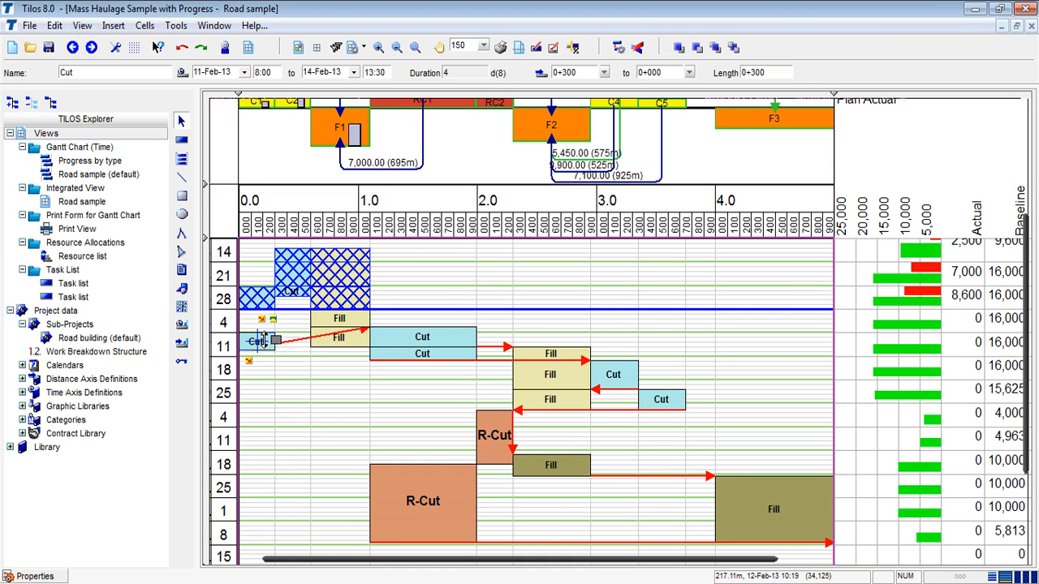
# Step: Give the moved Cut task a Start on constraint of 11-Feb-13 at 8:00
pyautogui.click(36, 577)
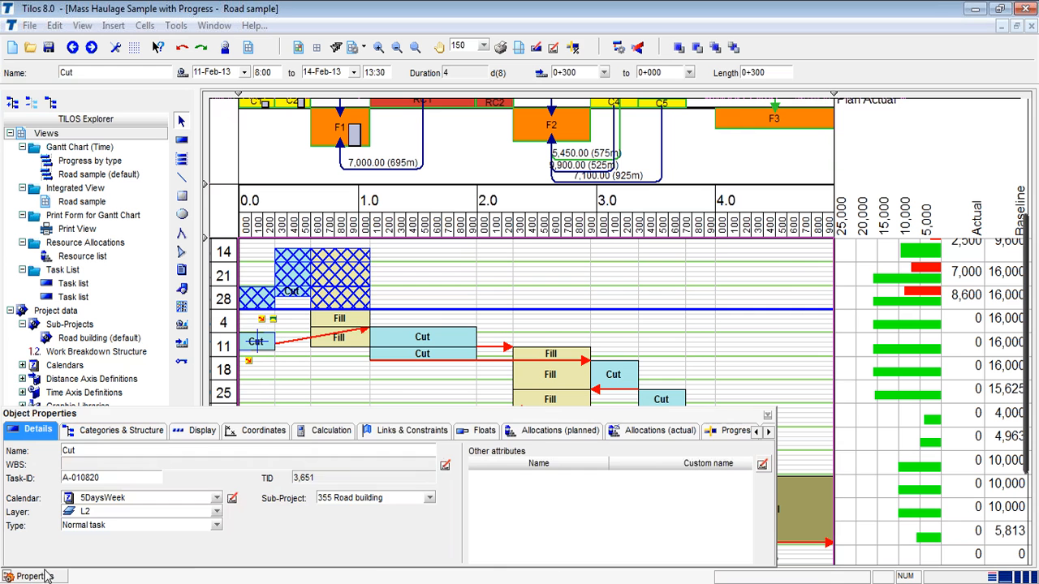
pyautogui.click(365, 431)
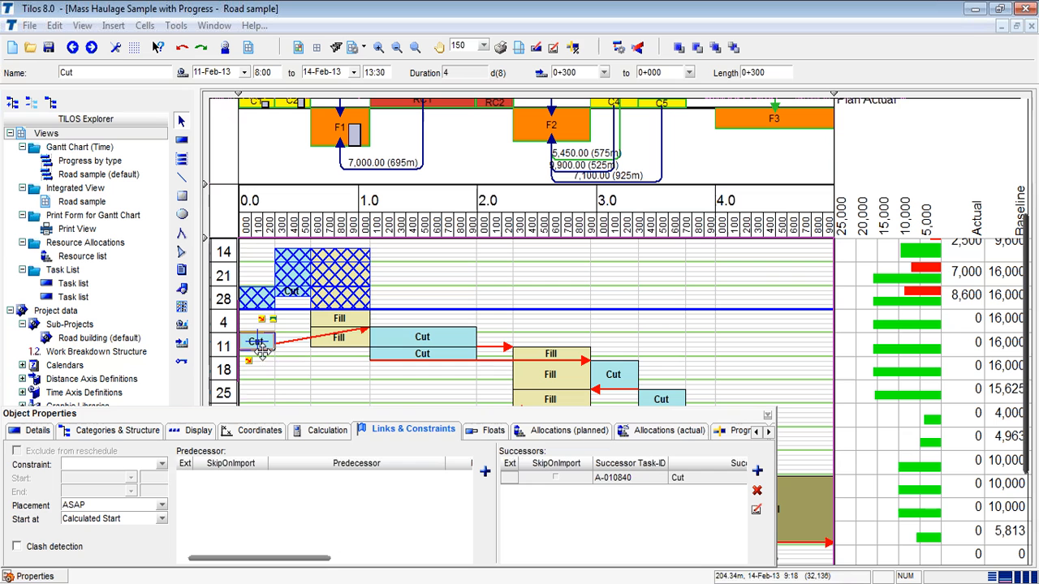
pyautogui.click(164, 465)
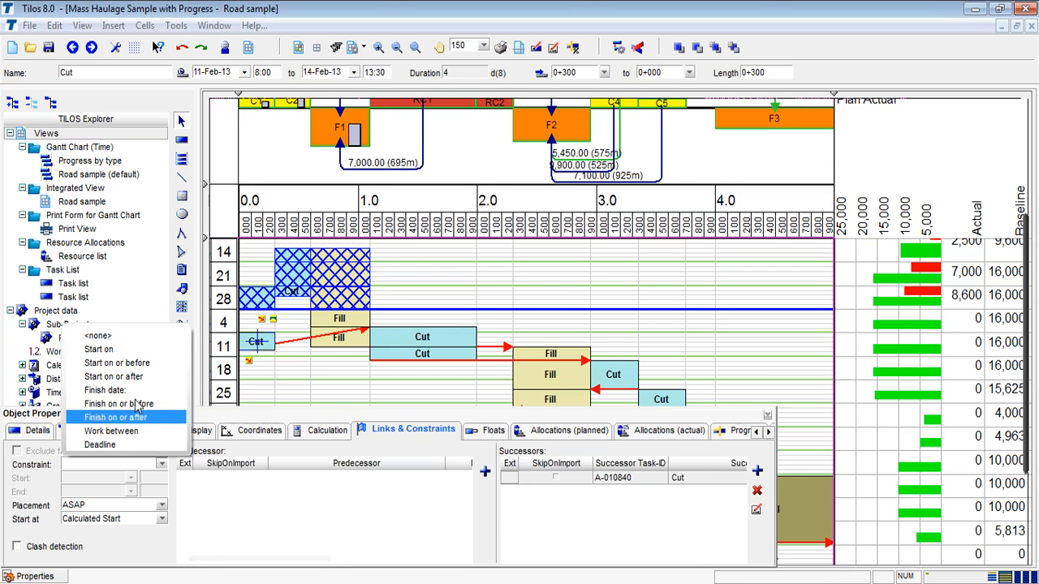
pyautogui.click(126, 352)
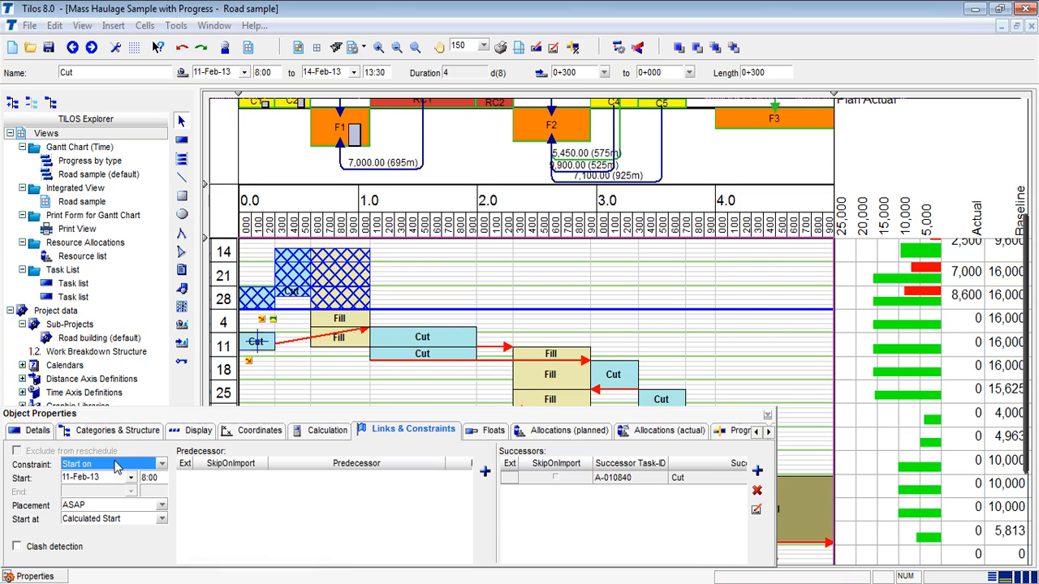
pyautogui.click(314, 369)
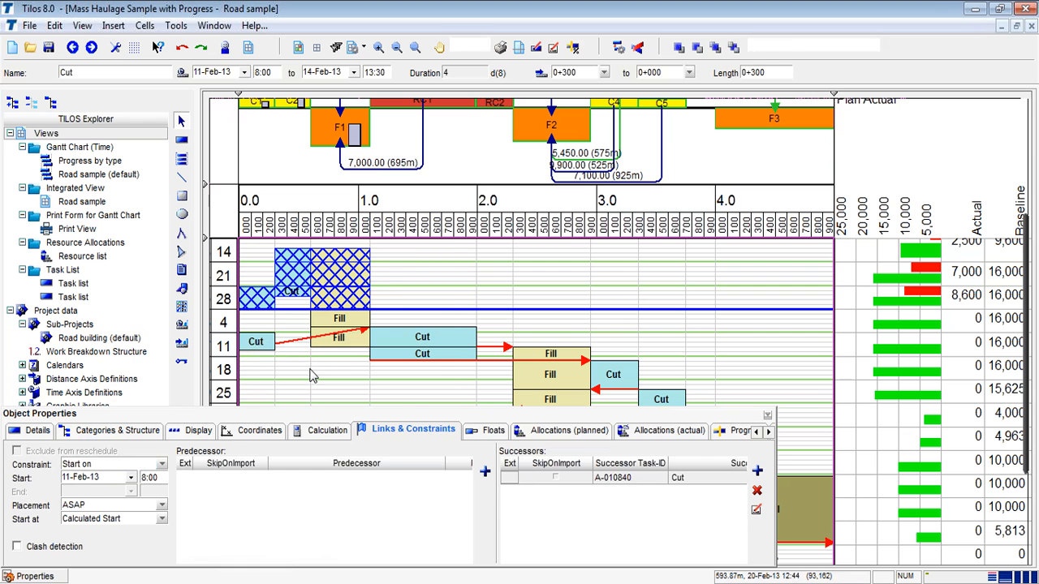
# Step: Reschedule the tasks in the schedule cell and select the Plan Actual chart beside it
pyautogui.rightClick(310, 389)
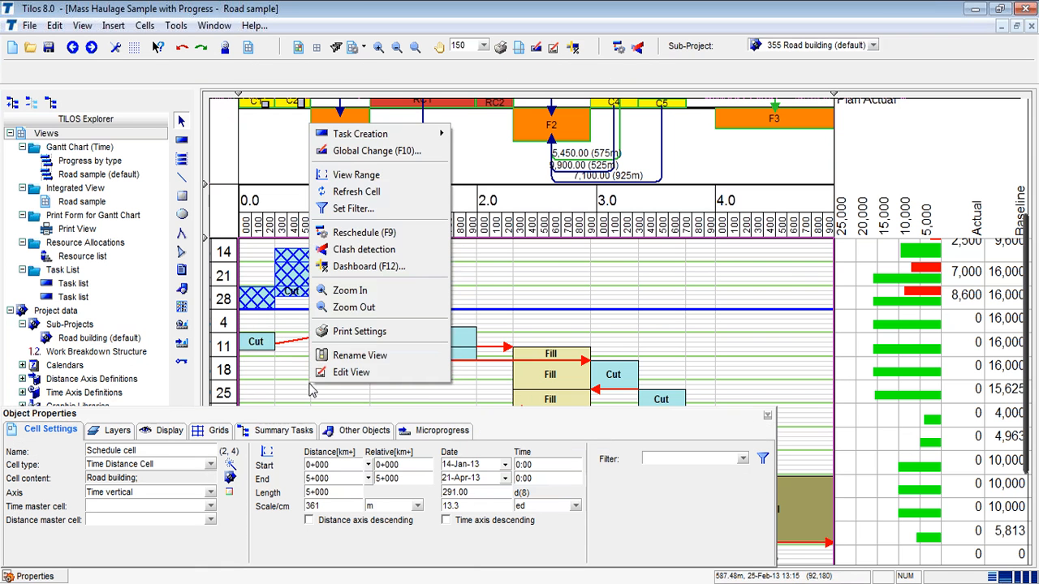
pyautogui.click(361, 233)
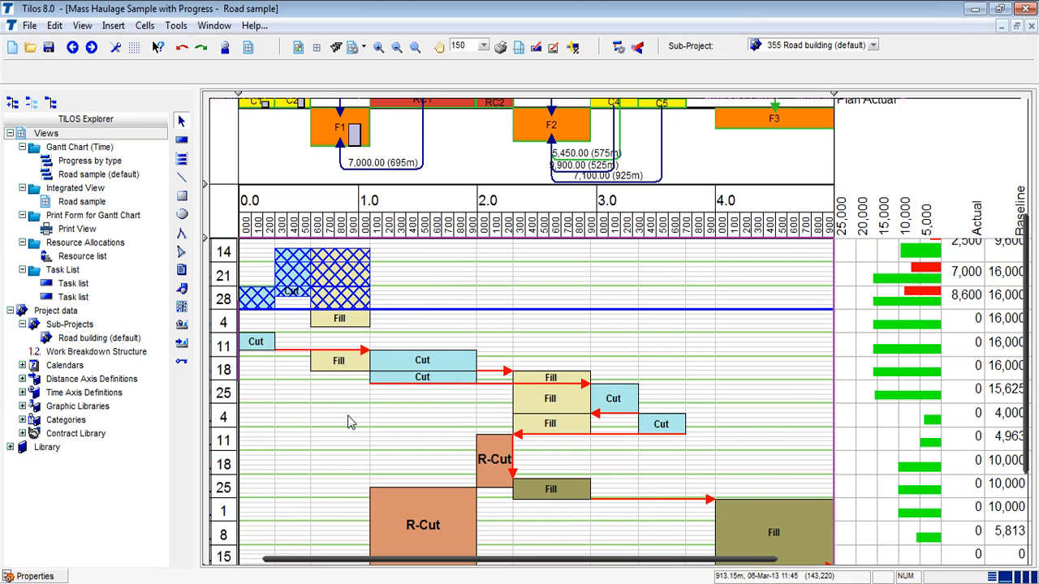
pyautogui.click(903, 392)
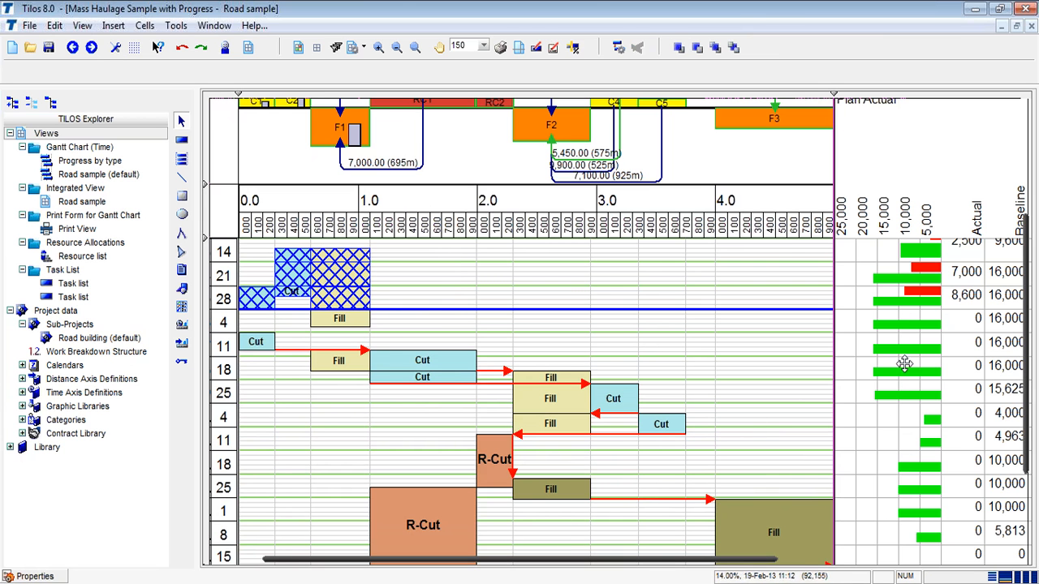
# Step: Try to move the constrained Cut task between 0+000 and 0+300 to an earlier start on 06-Feb-13
pyautogui.click(270, 347)
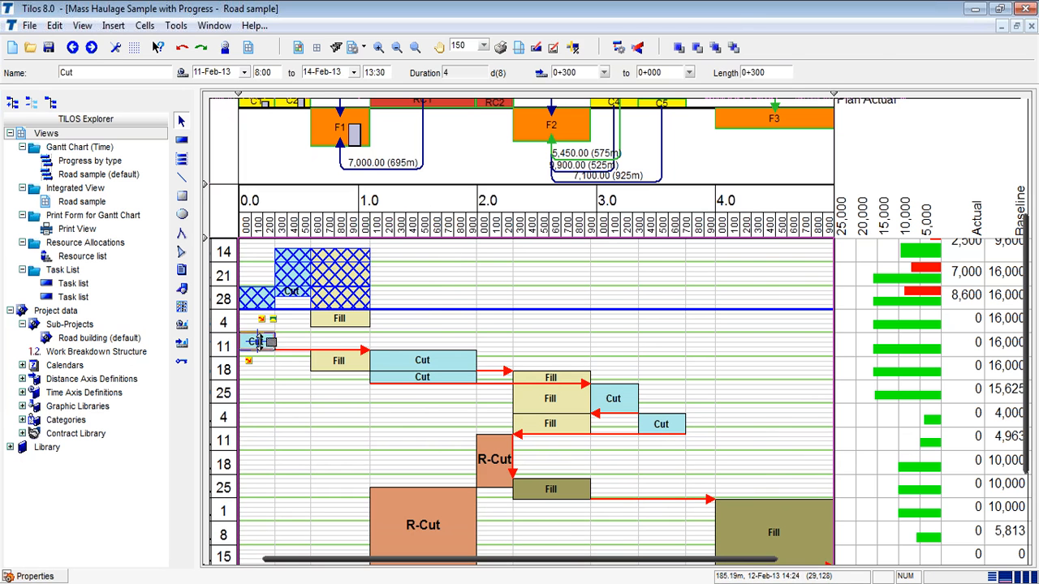
pyautogui.moveTo(259, 341); pyautogui.dragTo(259, 327)
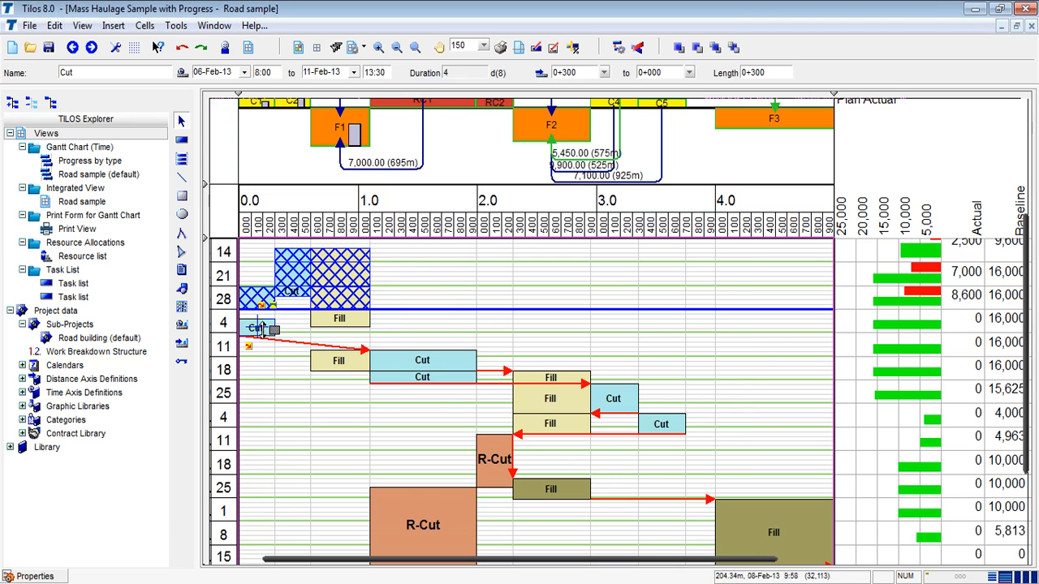
pyautogui.click(276, 372)
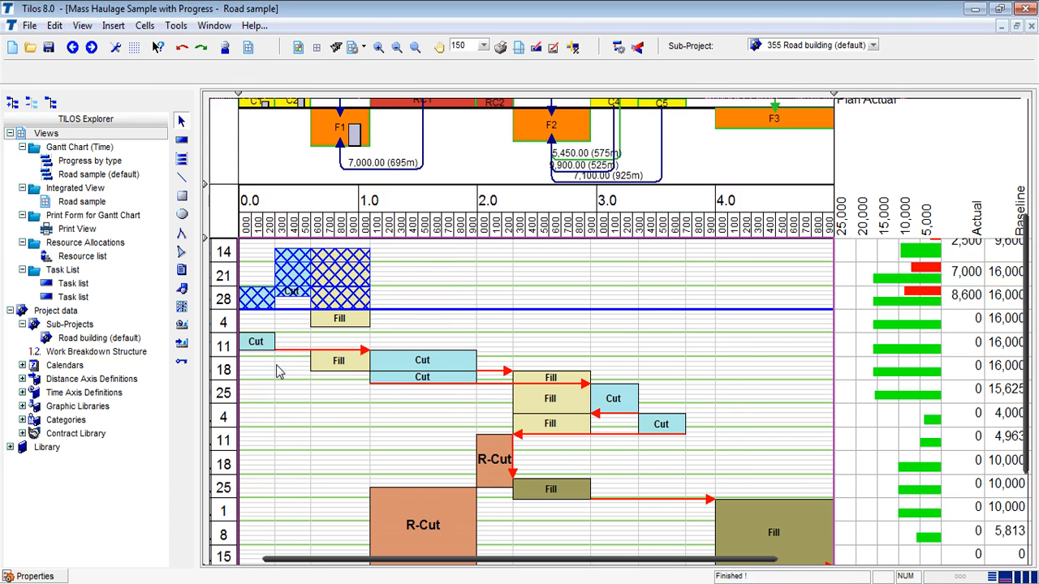
# Step: Set the Cut task's Start on constraint date to 18-Feb-13 and reschedule the linked tasks
pyautogui.click(262, 344)
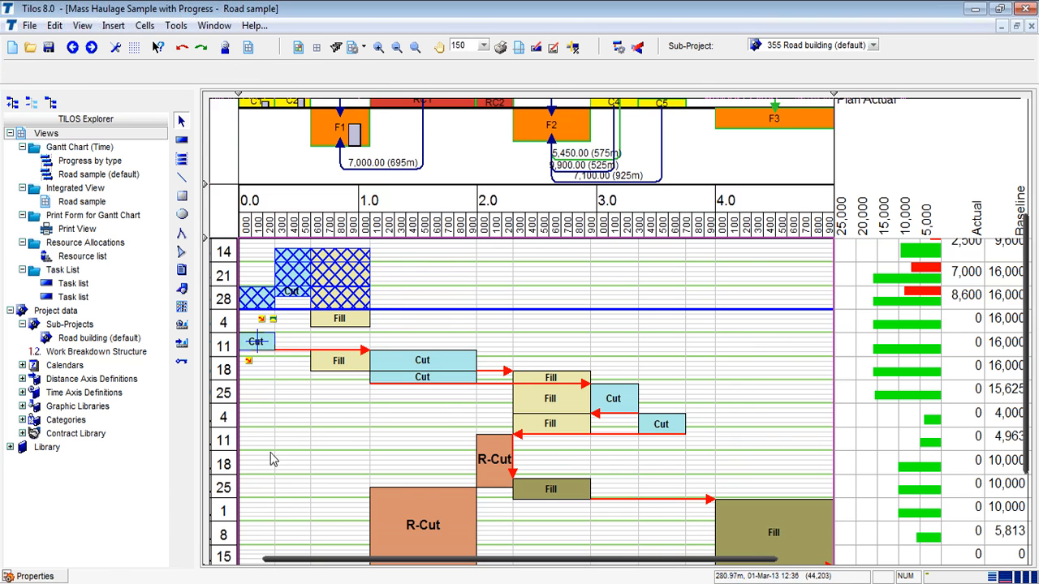
pyautogui.doubleClick(258, 341)
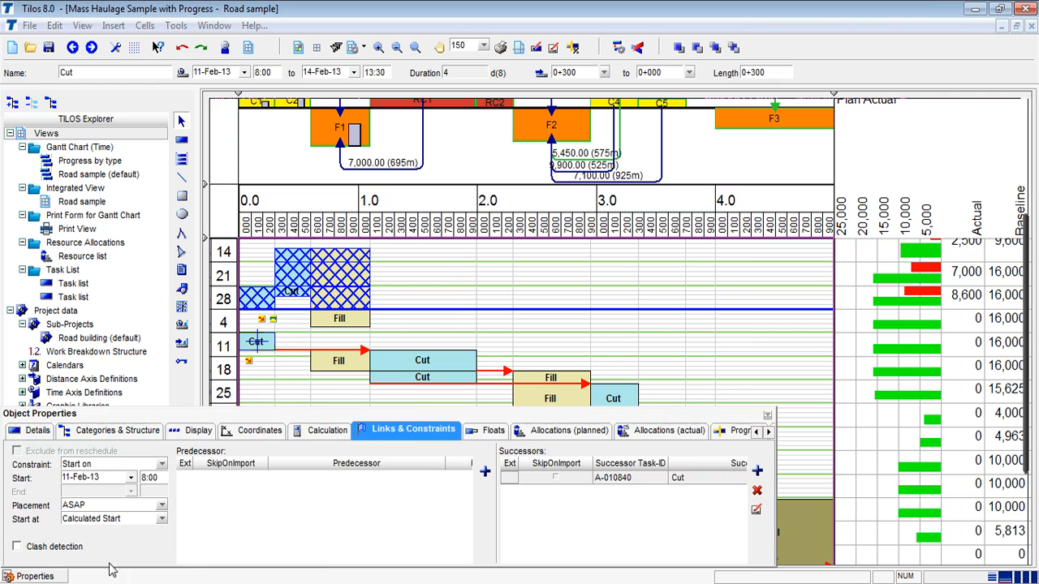
pyautogui.click(133, 478)
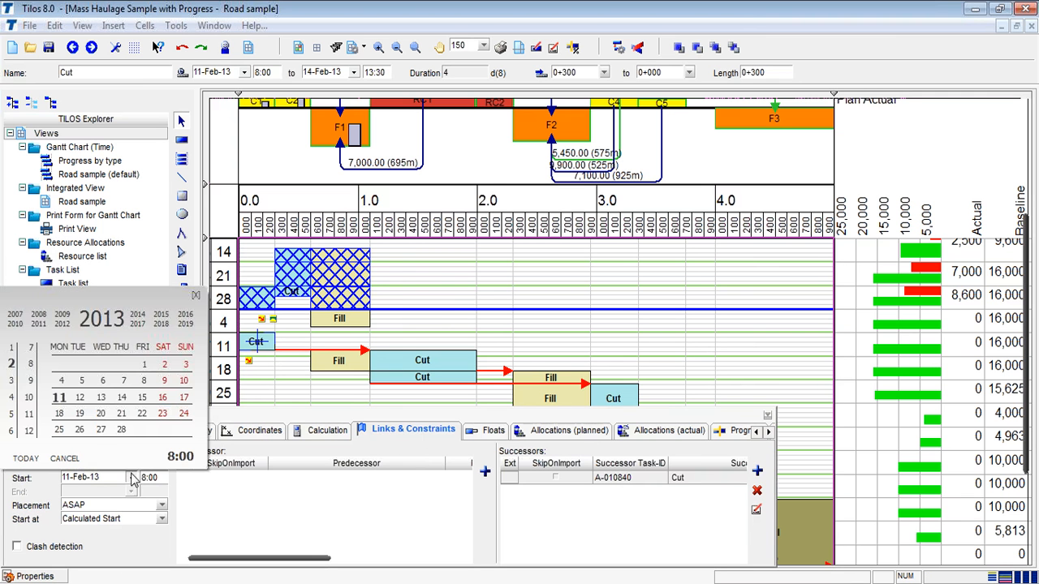
pyautogui.click(68, 417)
pyautogui.click(289, 391)
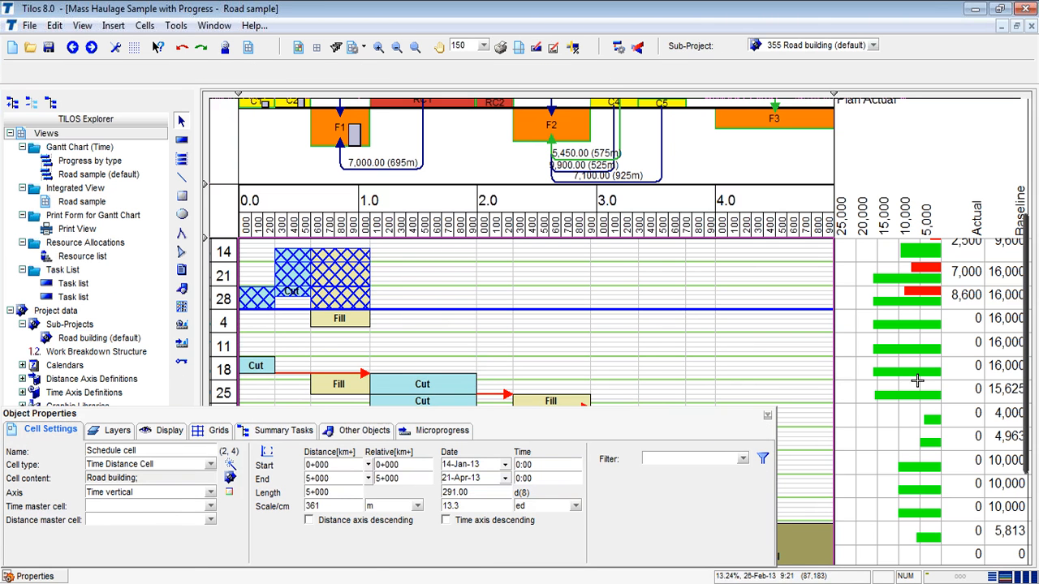
# Step: Narrow the Plan Actual chart to a size of about 2.86, leaving more room for Plan Actual To Date
pyautogui.click(917, 380)
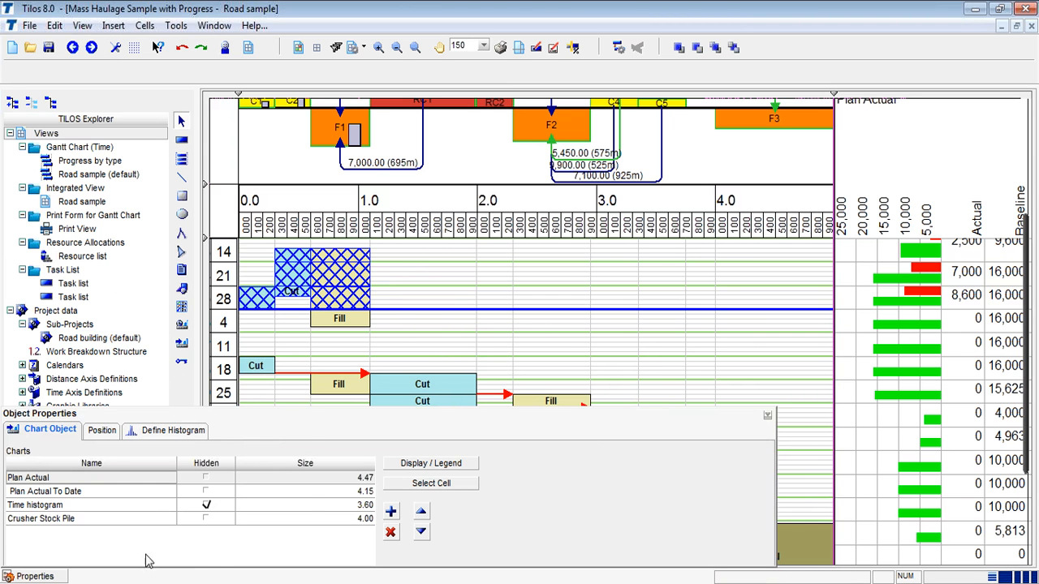
pyautogui.click(35, 576)
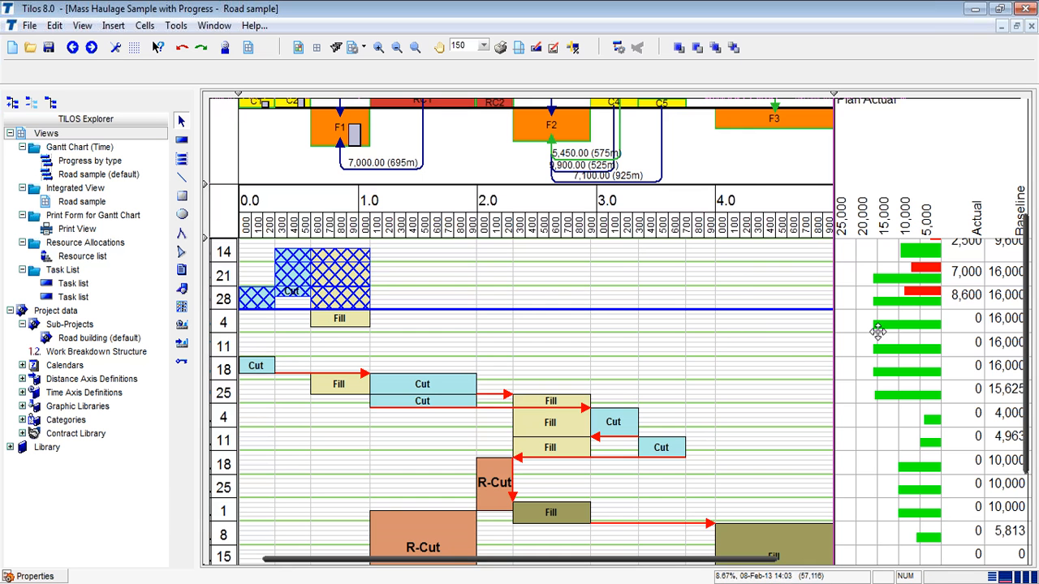
pyautogui.moveTo(1021, 185); pyautogui.dragTo(1021, 289)
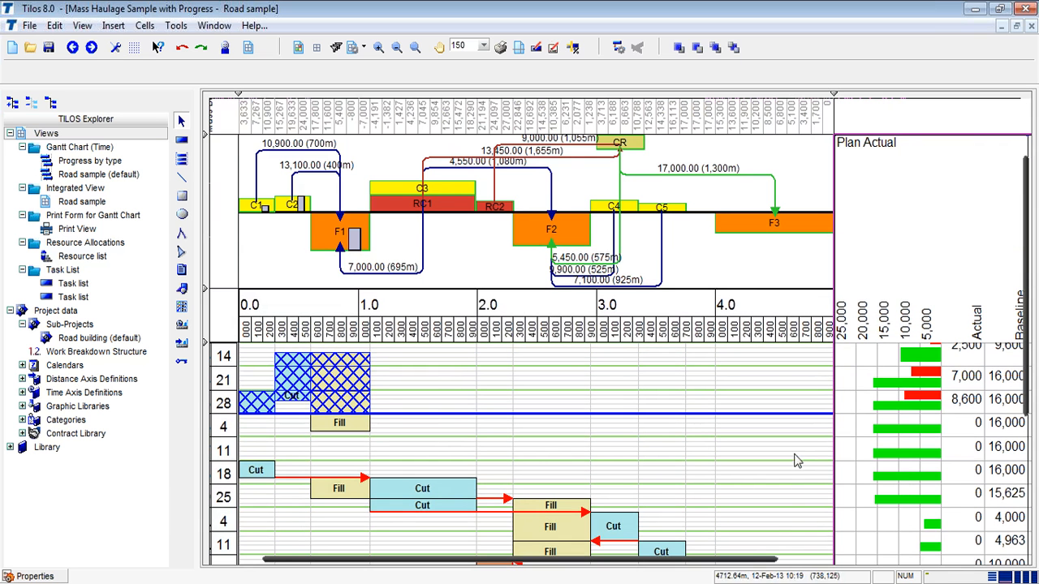
pyautogui.click(1028, 146)
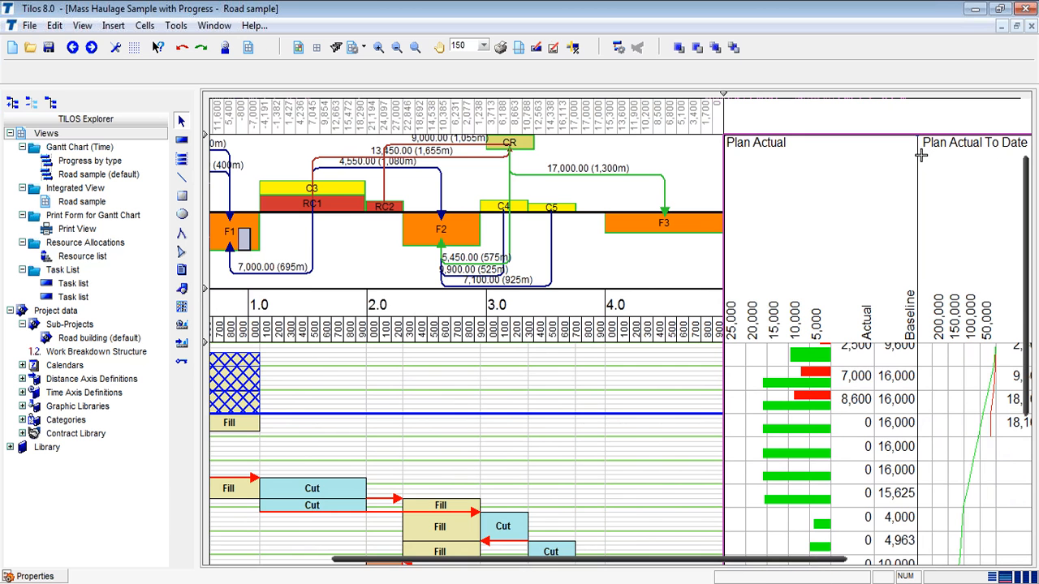
pyautogui.moveTo(917, 156); pyautogui.dragTo(847, 156)
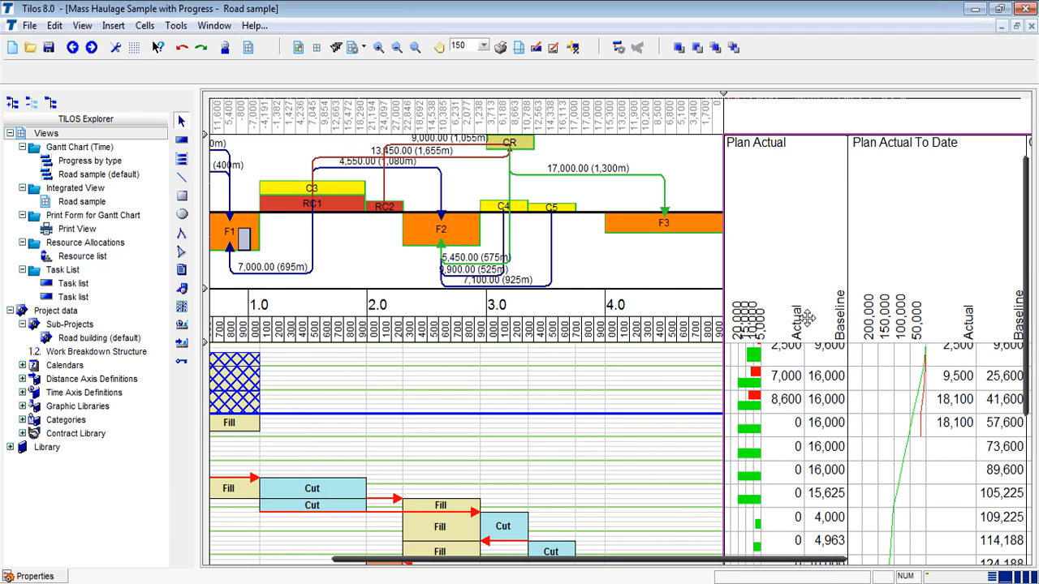
# Step: Examine the Plan Actual histogram definition and the data source settings of its Baseline diagram line
pyautogui.click(37, 576)
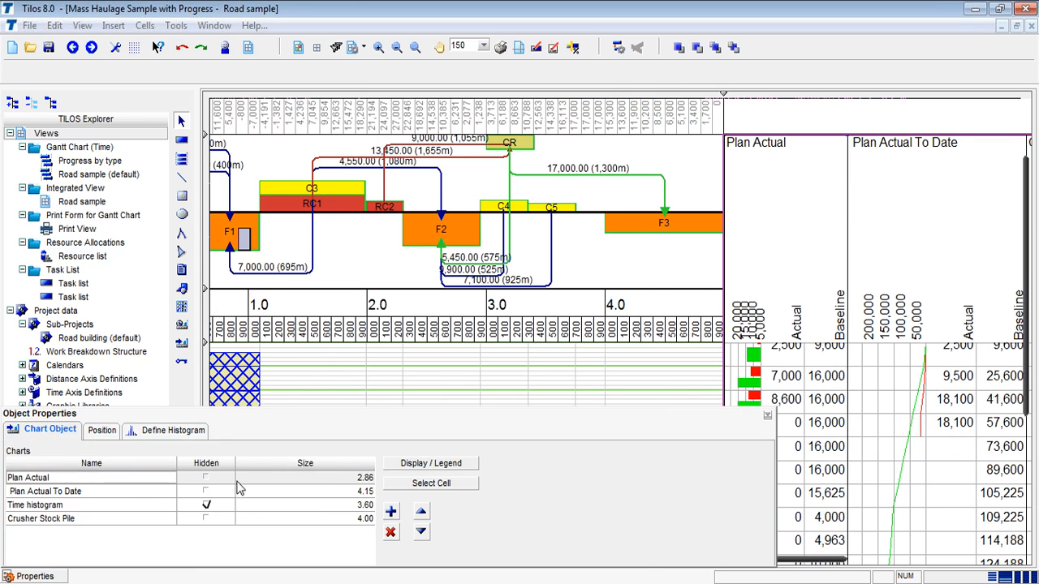
pyautogui.click(180, 436)
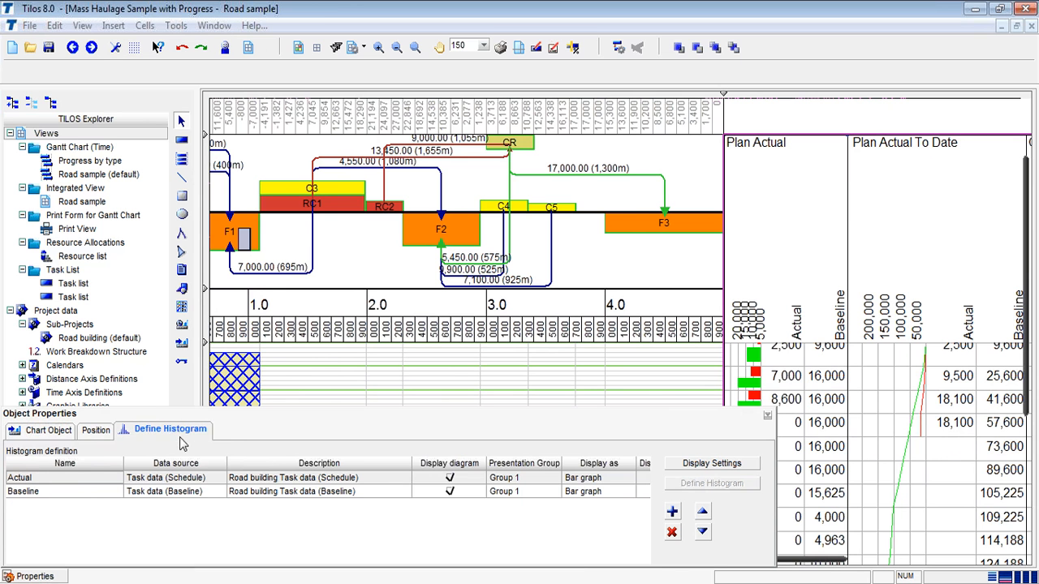
pyautogui.doubleClick(63, 491)
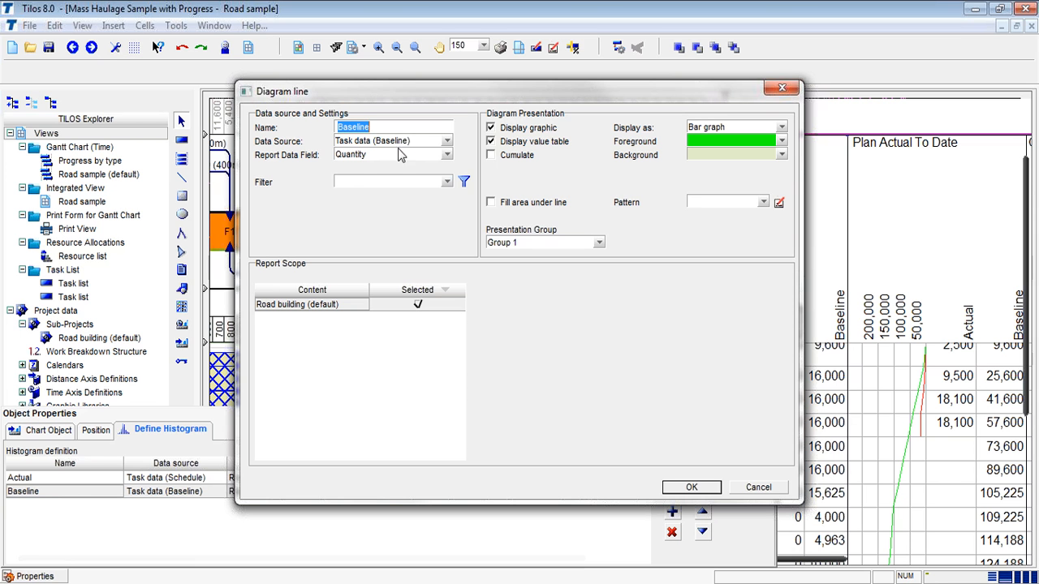
pyautogui.click(781, 88)
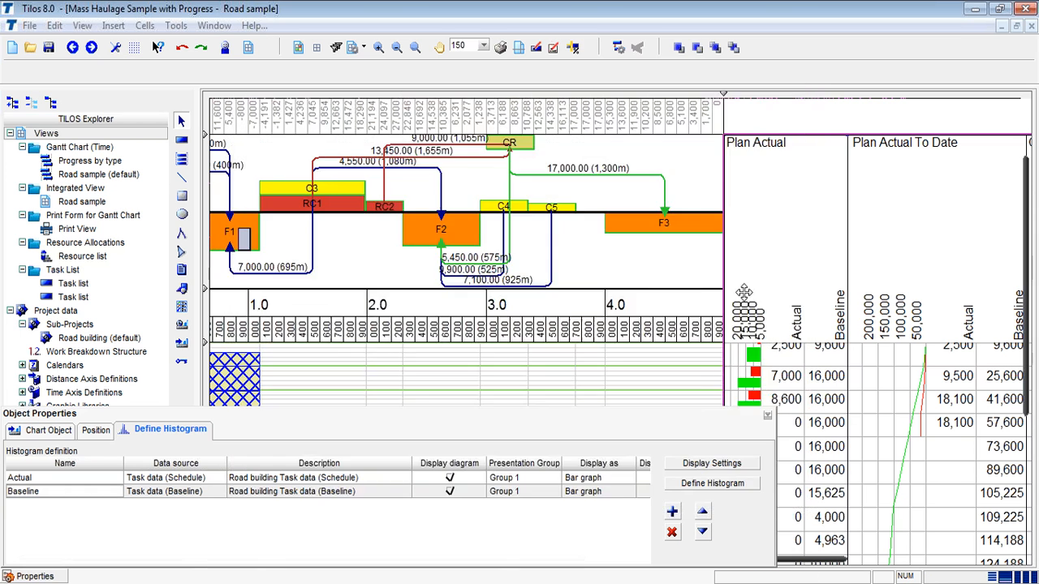
# Step: Show the Plan Actual histogram's value table text in line color
pyautogui.click(711, 463)
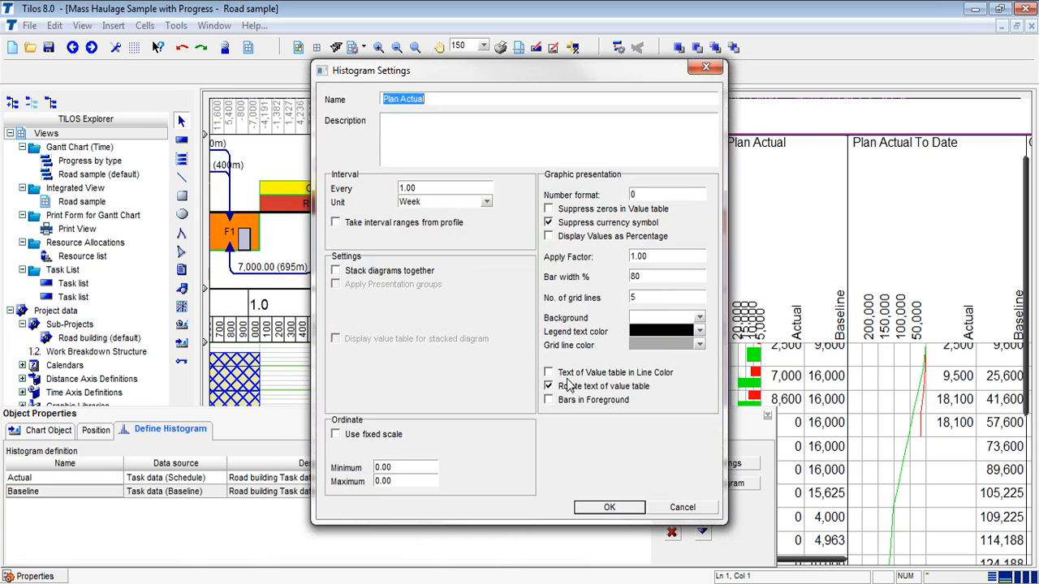
pyautogui.click(572, 375)
pyautogui.click(609, 508)
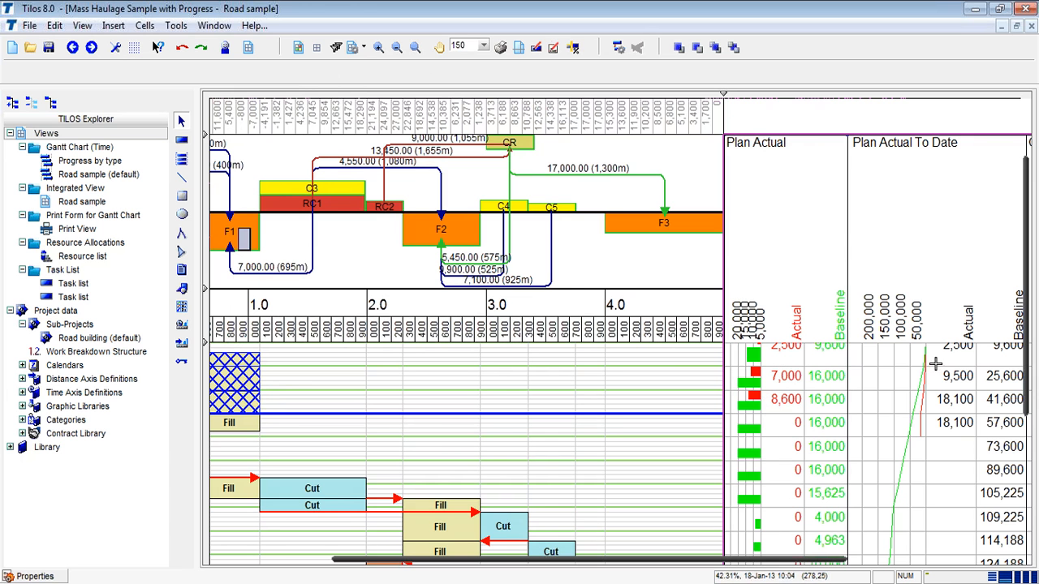
# Step: Show the Plan Actual To Date histogram's value table text in line color
pyautogui.moveTo(835, 552); pyautogui.dragTo(911, 560)
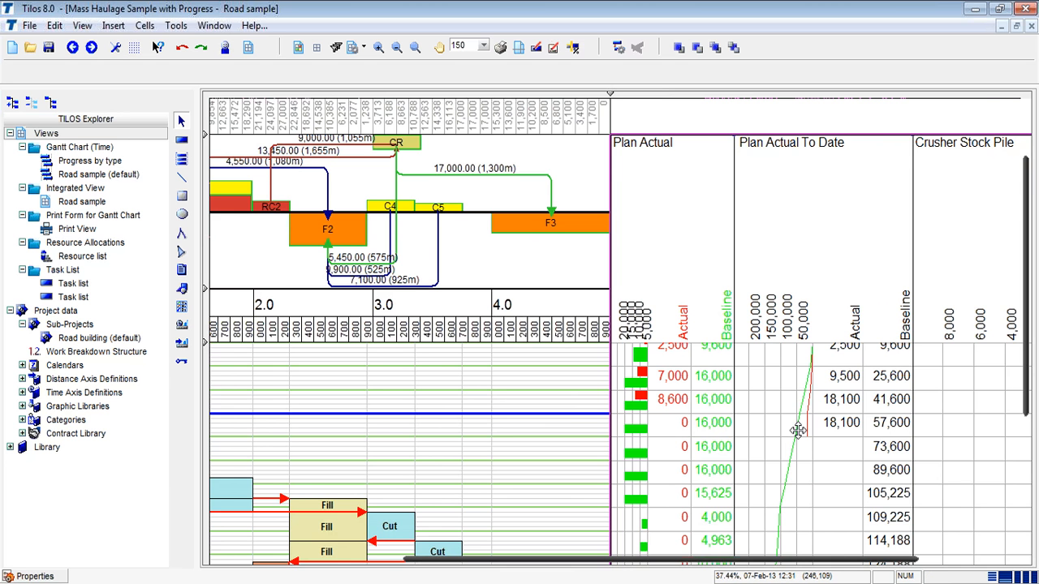
pyautogui.scroll(-5, 798, 430)
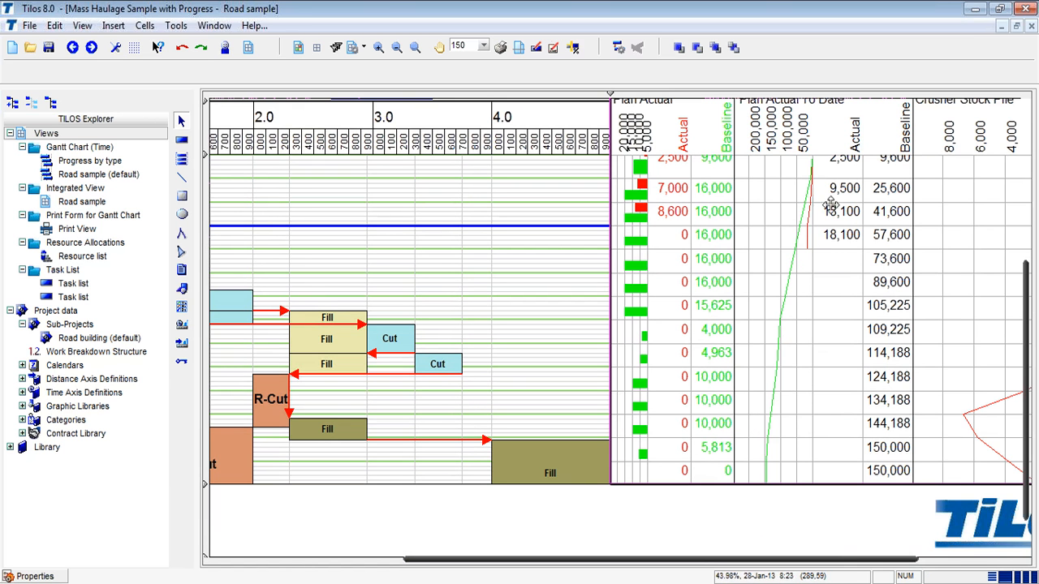
pyautogui.scroll(1, 833, 227)
pyautogui.scroll(2, 825, 262)
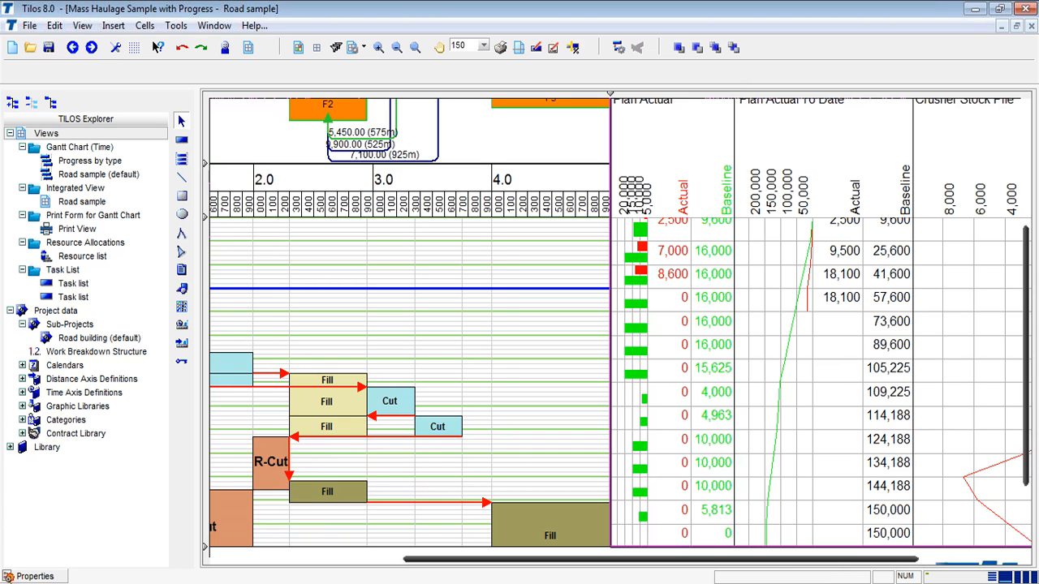
pyautogui.click(31, 576)
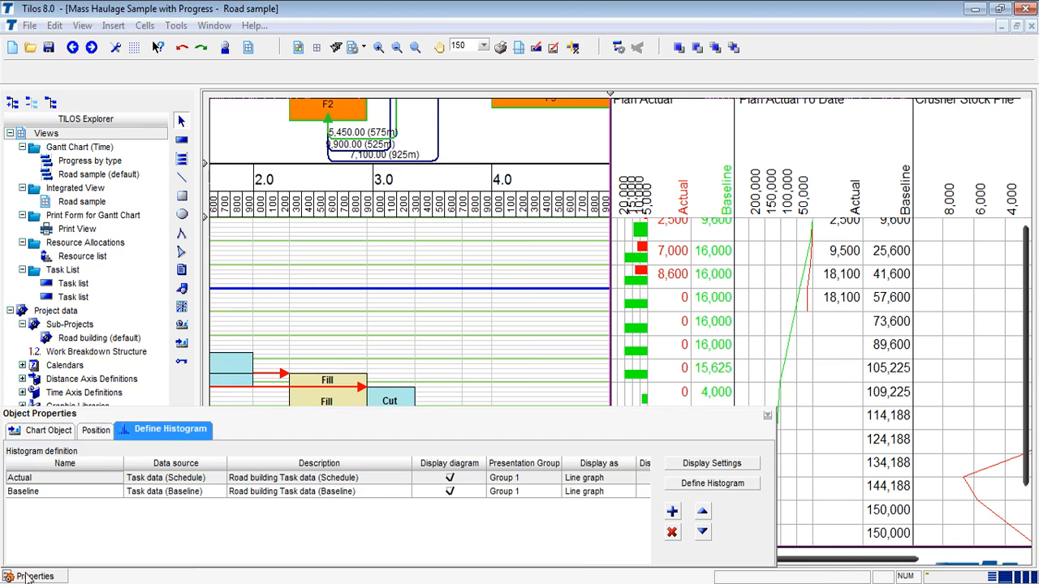
pyautogui.click(713, 482)
pyautogui.click(560, 372)
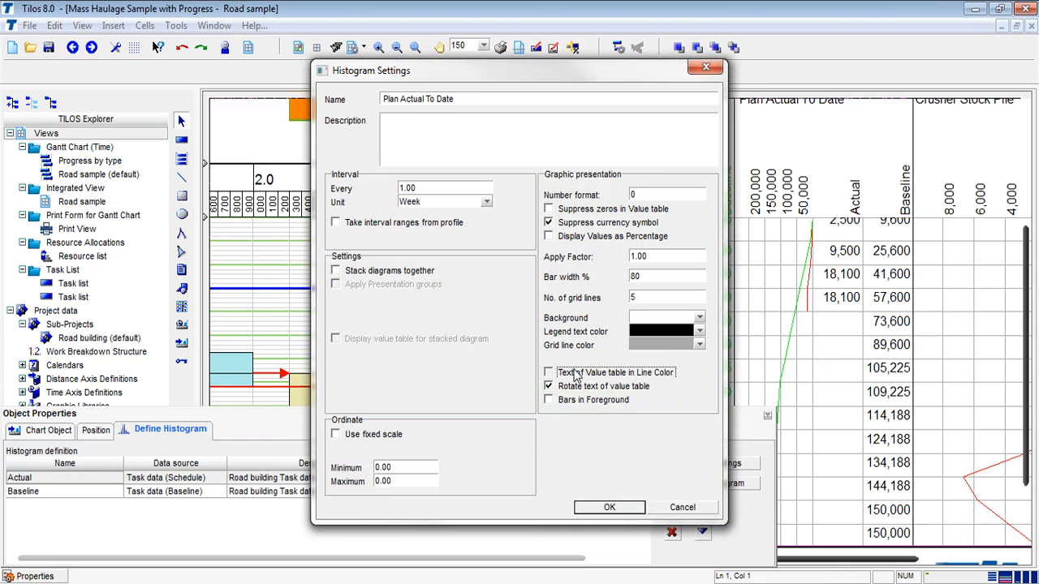
pyautogui.click(608, 507)
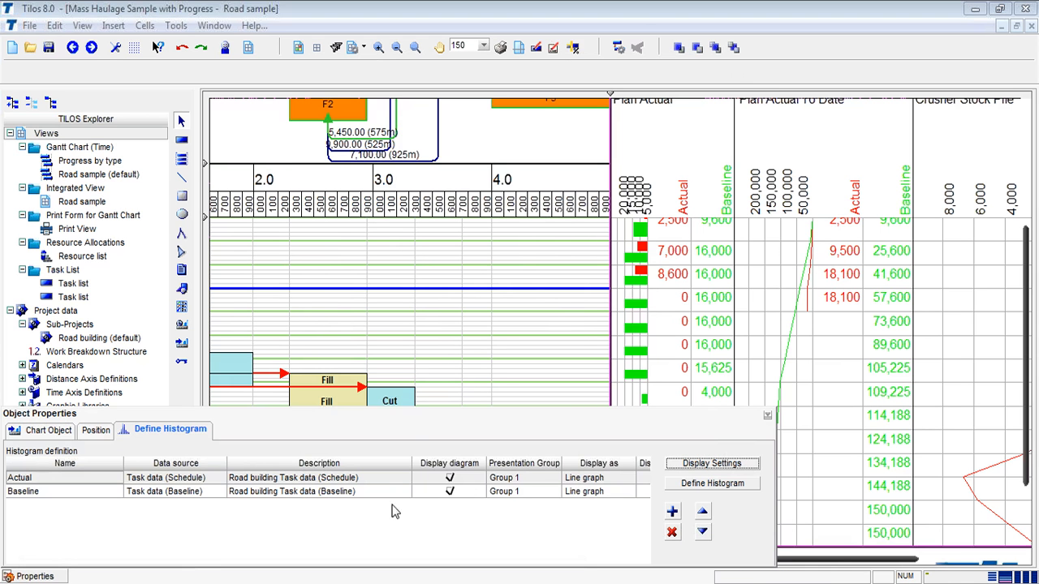
pyautogui.click(65, 577)
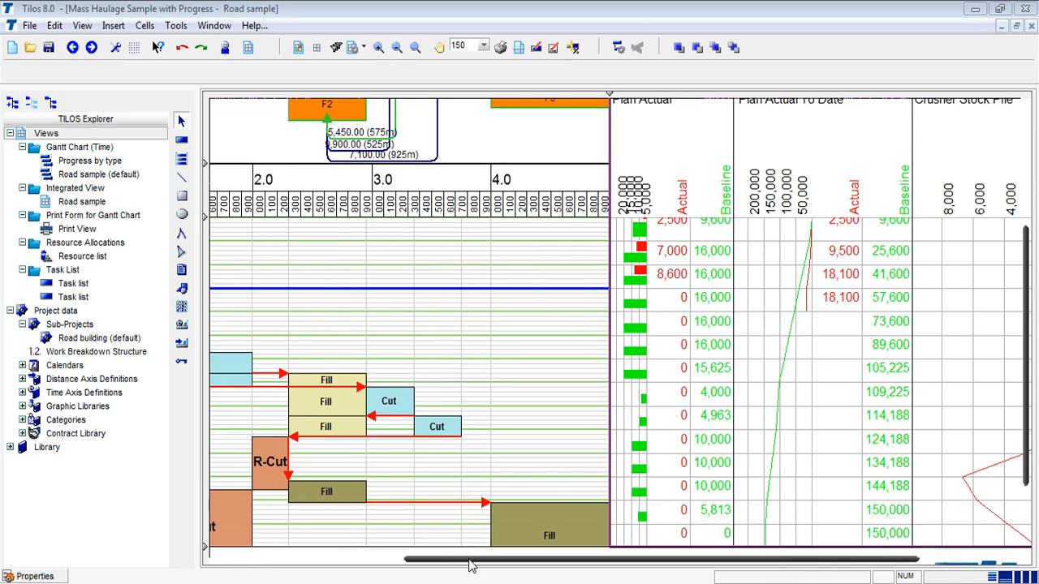
# Step: Set the Start on constraint of the remaining Cut task between 0+300 and 0+000 to 04-Feb-13 and reschedule the linked tasks
pyautogui.moveTo(475, 561); pyautogui.dragTo(324, 560)
pyautogui.click(290, 345)
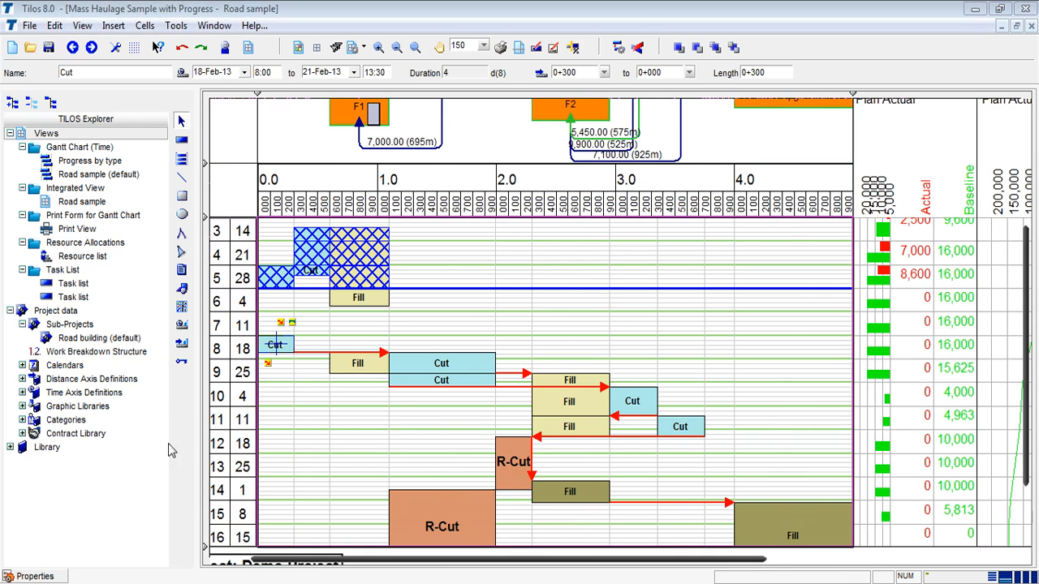
pyautogui.click(35, 576)
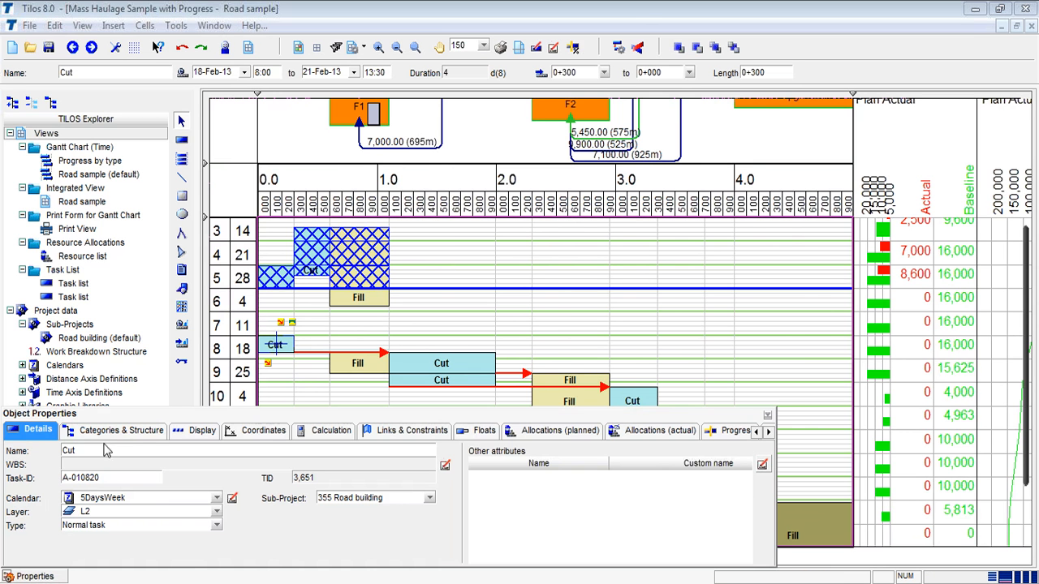
pyautogui.click(411, 431)
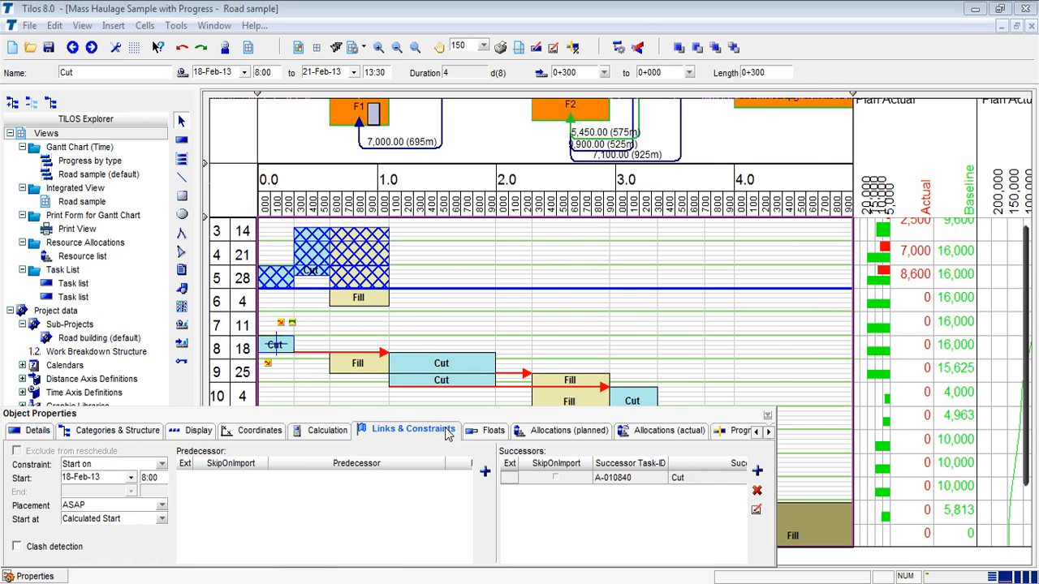
pyautogui.click(131, 478)
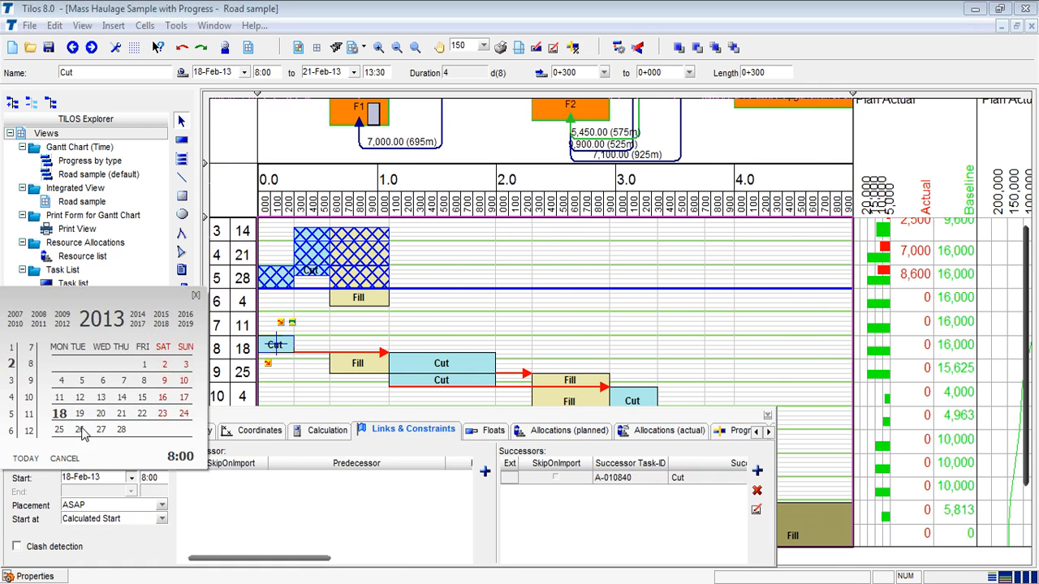
pyautogui.click(62, 380)
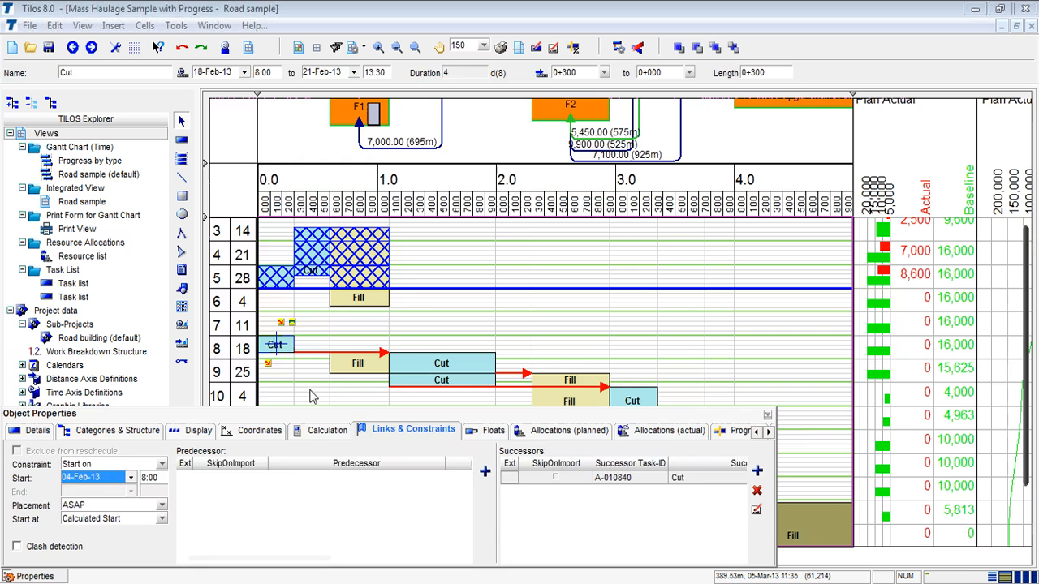
pyautogui.click(317, 398)
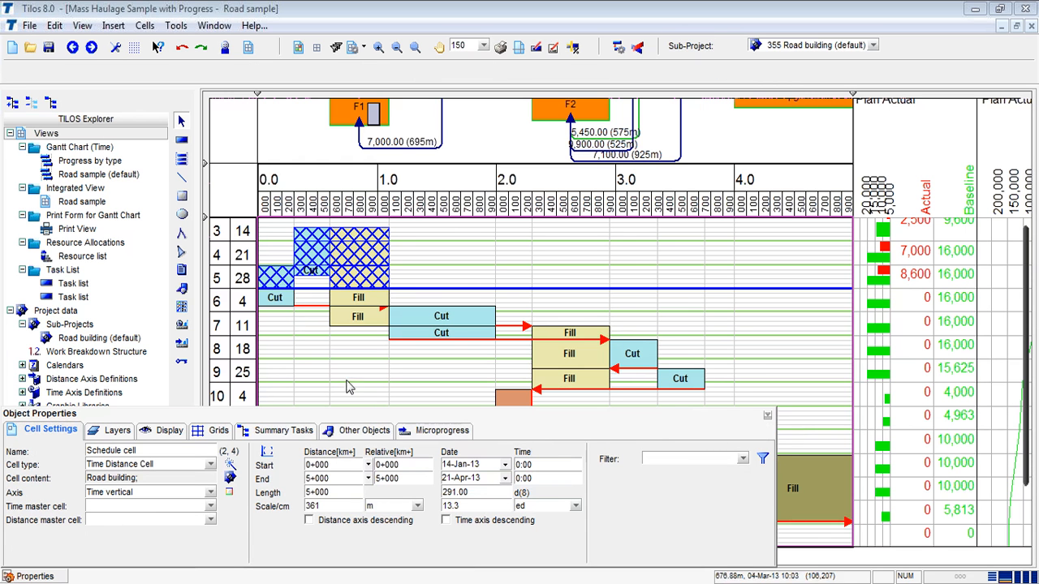
pyautogui.click(33, 574)
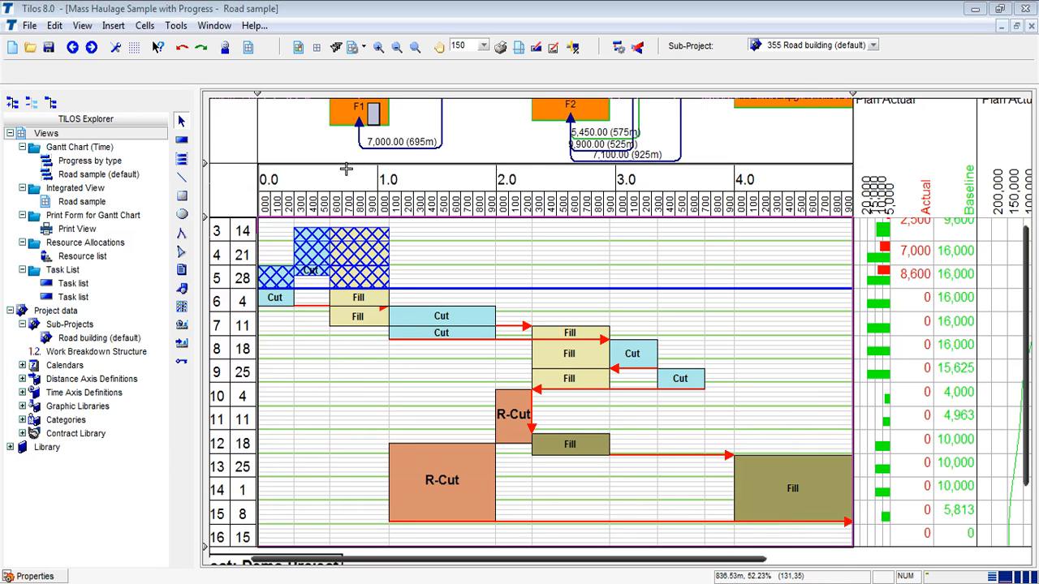
# Step: Set the report date in the Baseline Manager to 10-Feb-13
pyautogui.click(189, 30)
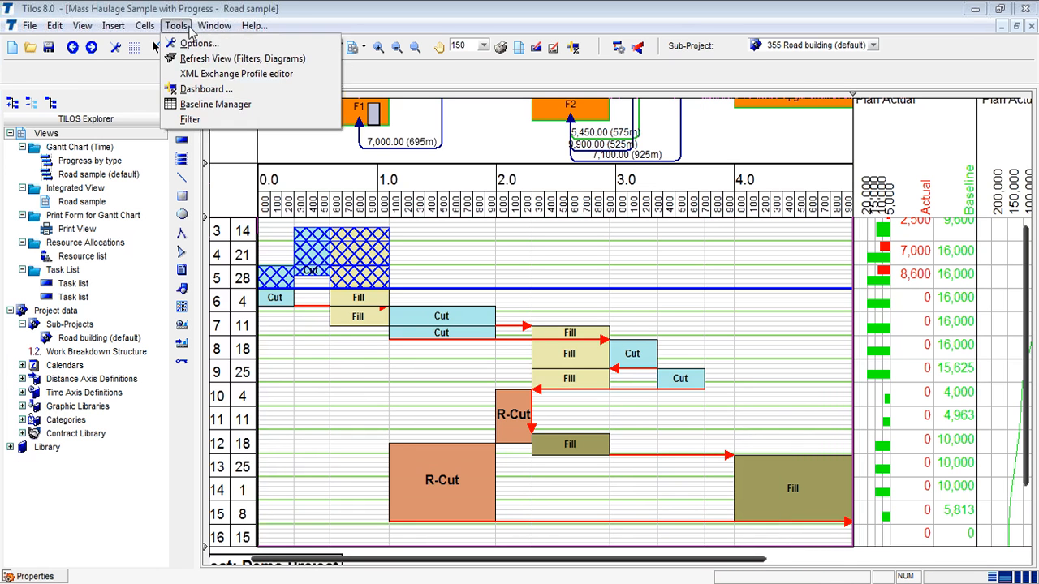
pyautogui.click(209, 106)
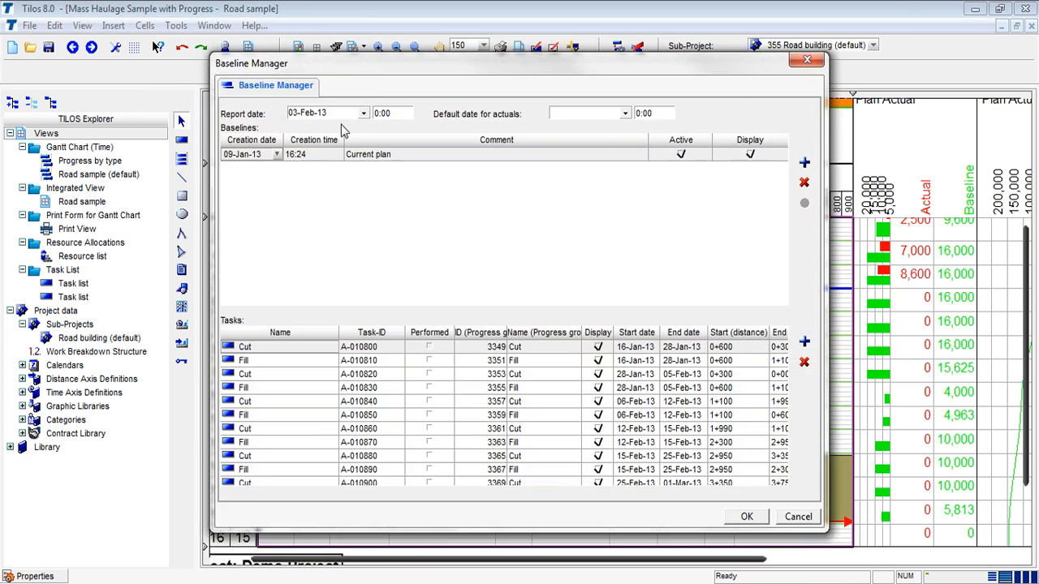
pyautogui.moveTo(370, 66); pyautogui.dragTo(582, 31)
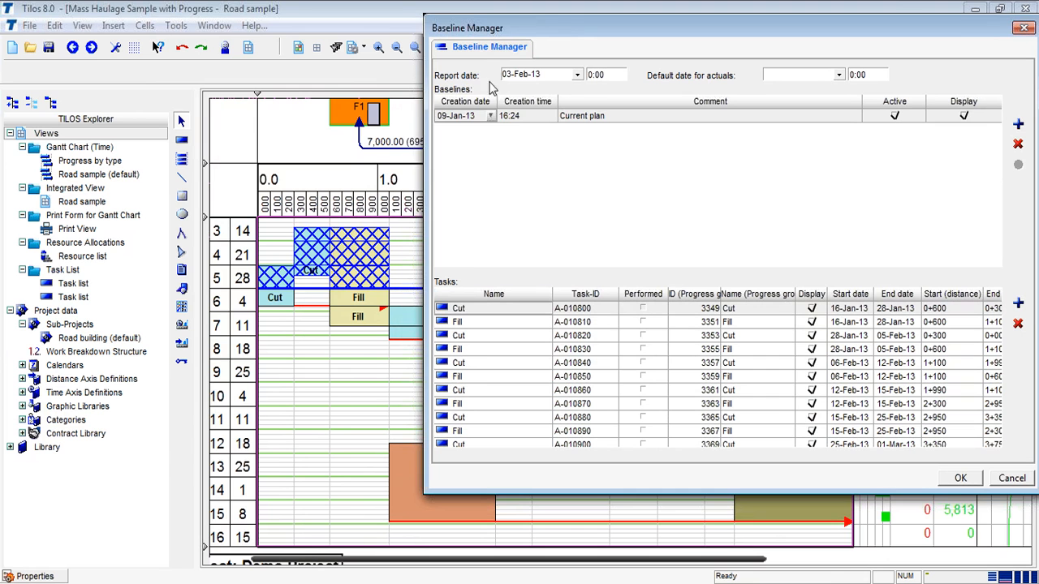
pyautogui.click(577, 74)
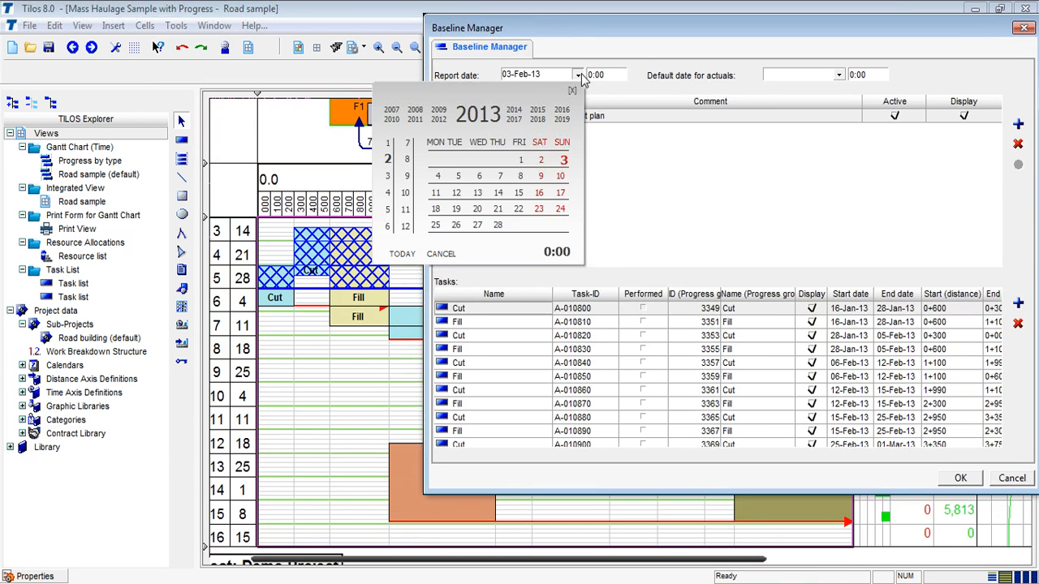
pyautogui.click(560, 177)
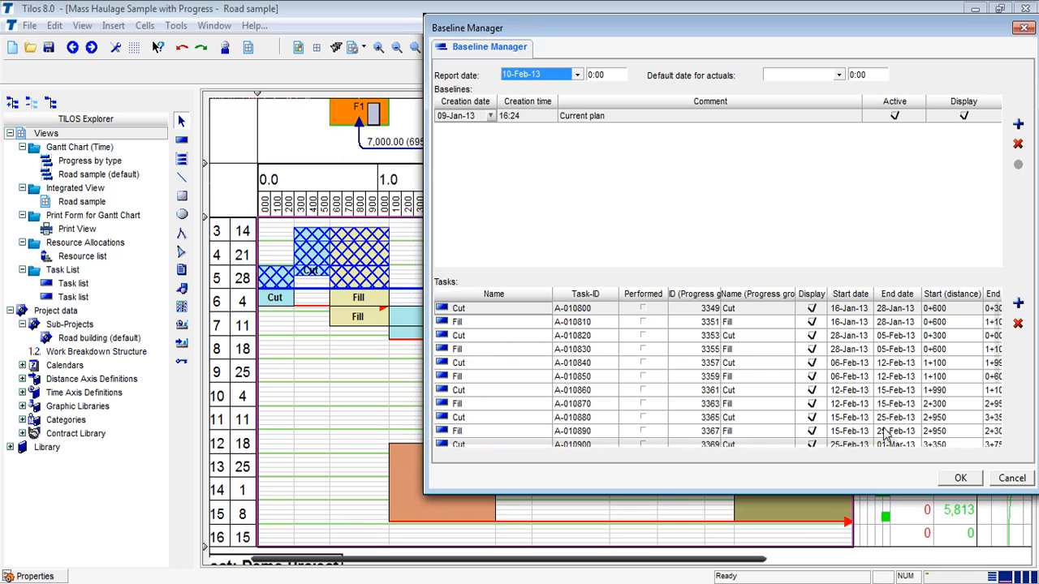
pyautogui.click(963, 479)
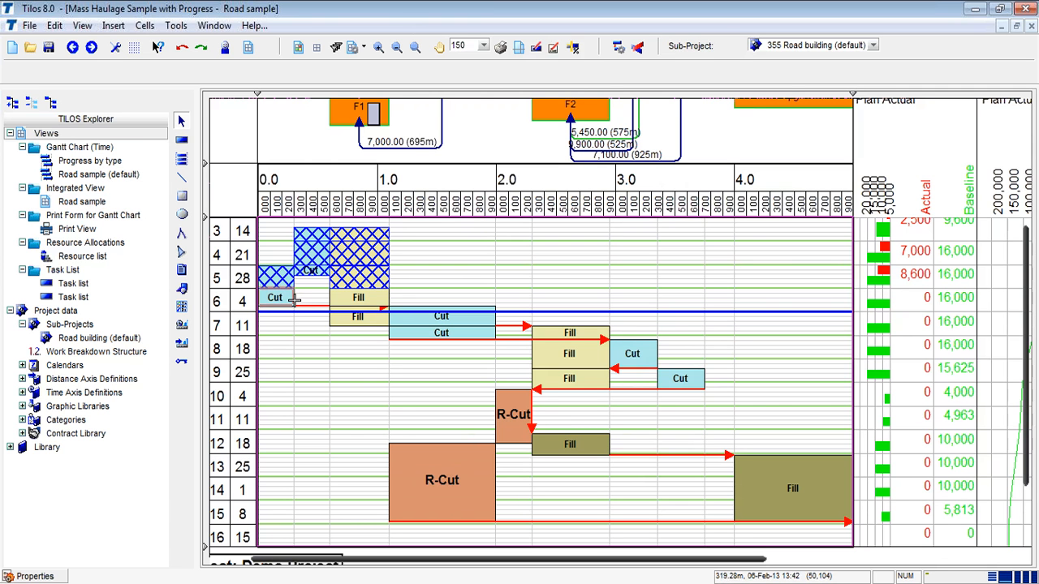
pyautogui.click(294, 299)
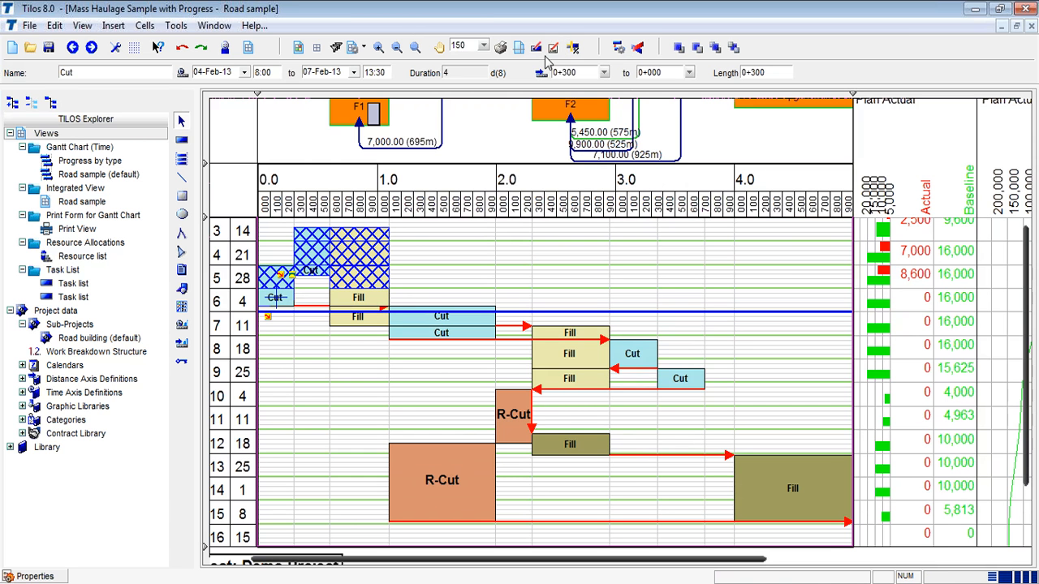
pyautogui.click(58, 575)
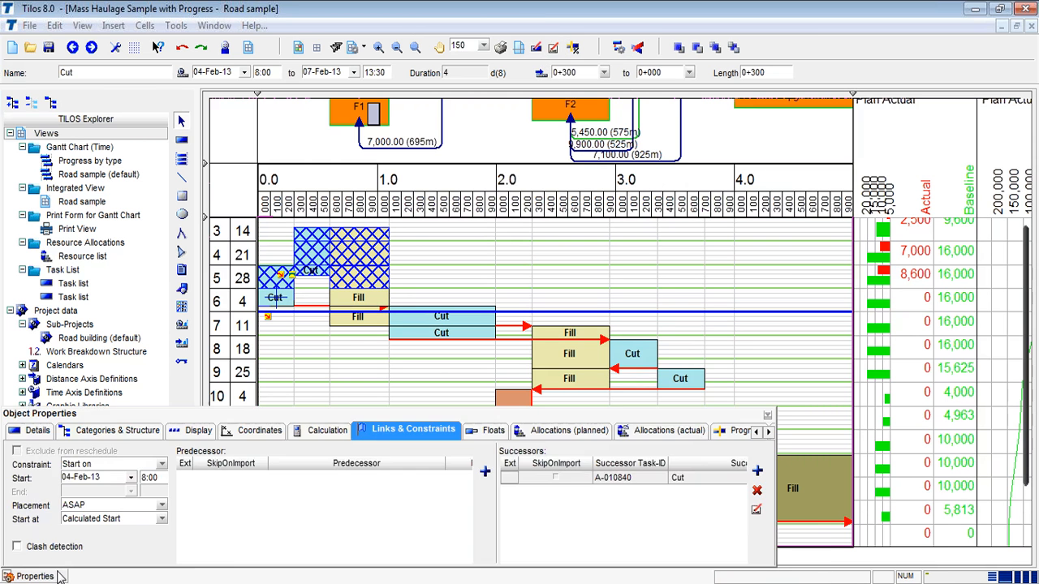
pyautogui.click(56, 576)
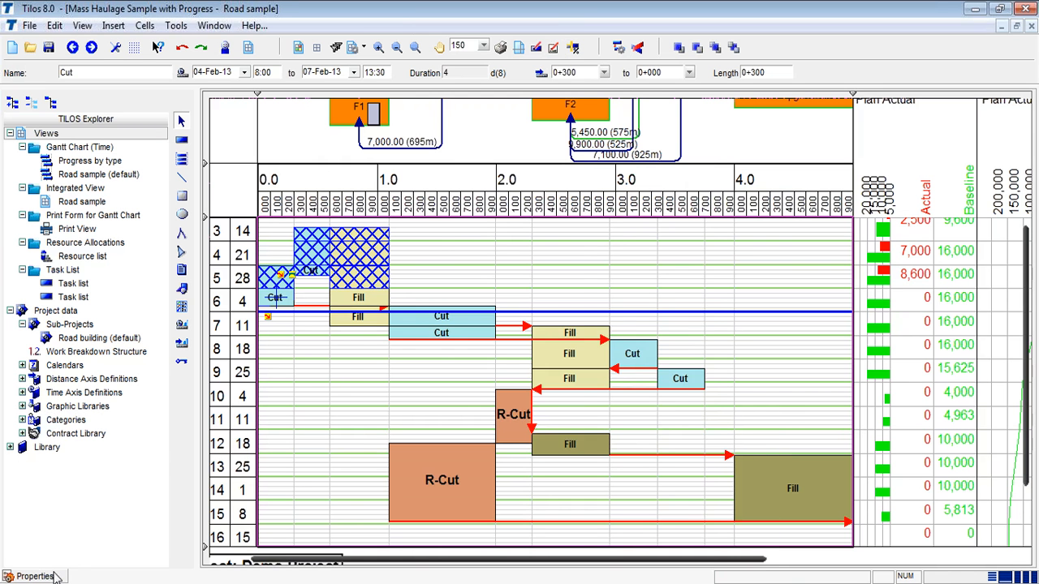
pyautogui.press('Return')
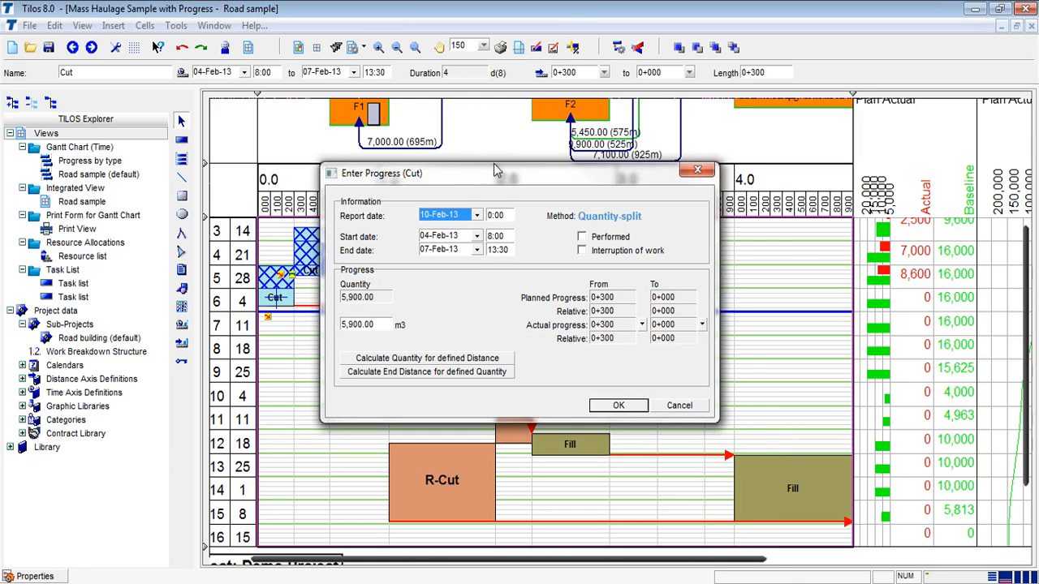
pyautogui.moveTo(497, 171); pyautogui.dragTo(459, 342)
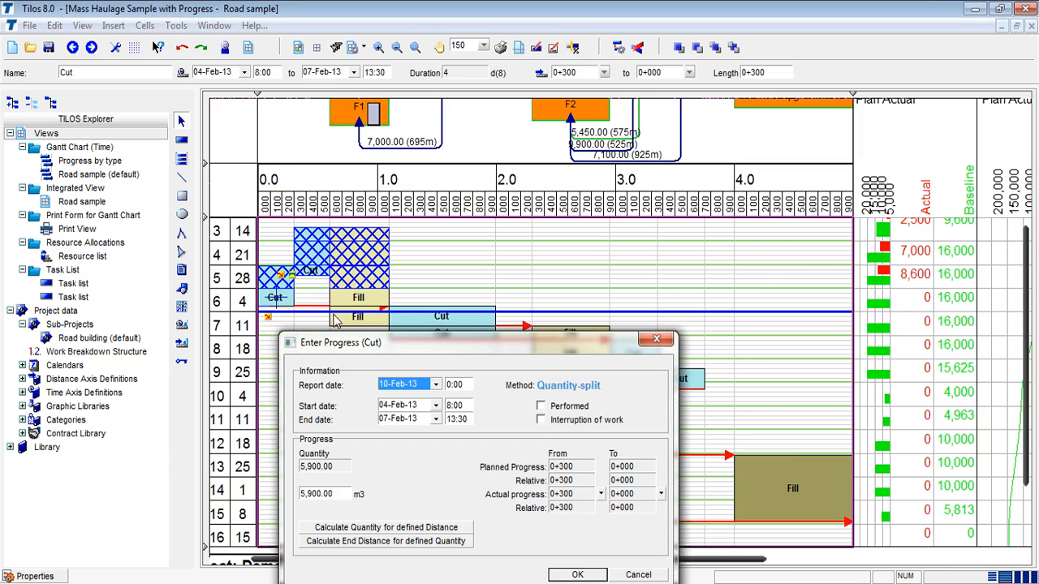
pyautogui.doubleClick(330, 499)
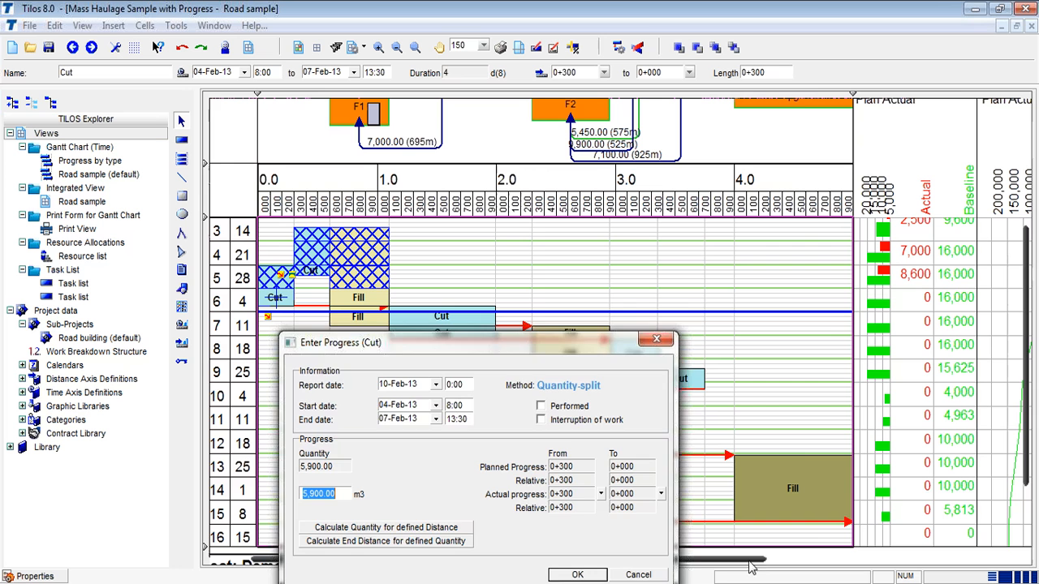
pyautogui.press('Escape')
pyautogui.moveTo(753, 563); pyautogui.dragTo(781, 561)
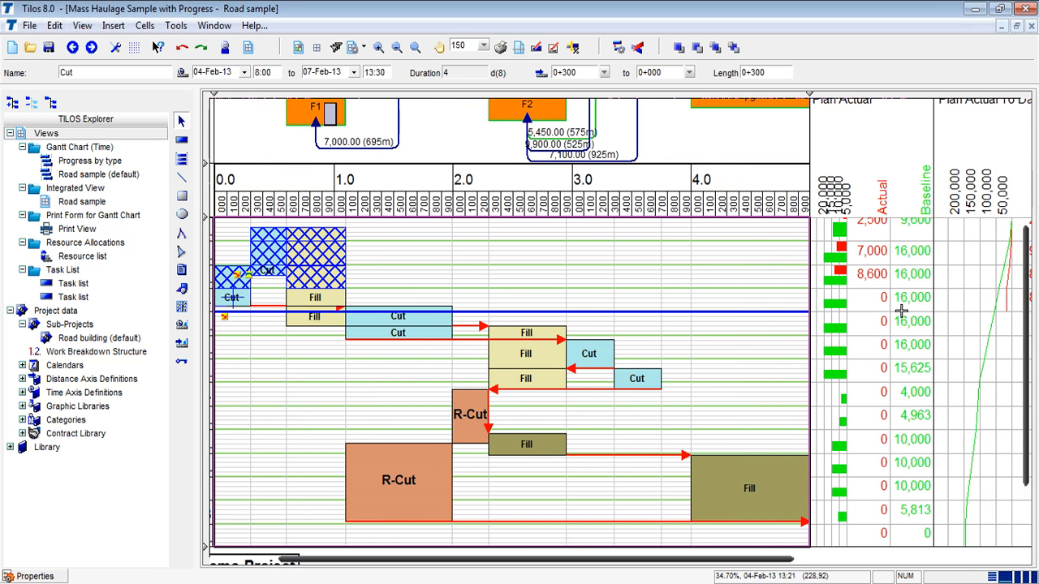
# Step: Enter a progress quantity of 4000 m3 for the Cut task between 0+300 and 0+000 and reschedule the remaining work
pyautogui.click(243, 304)
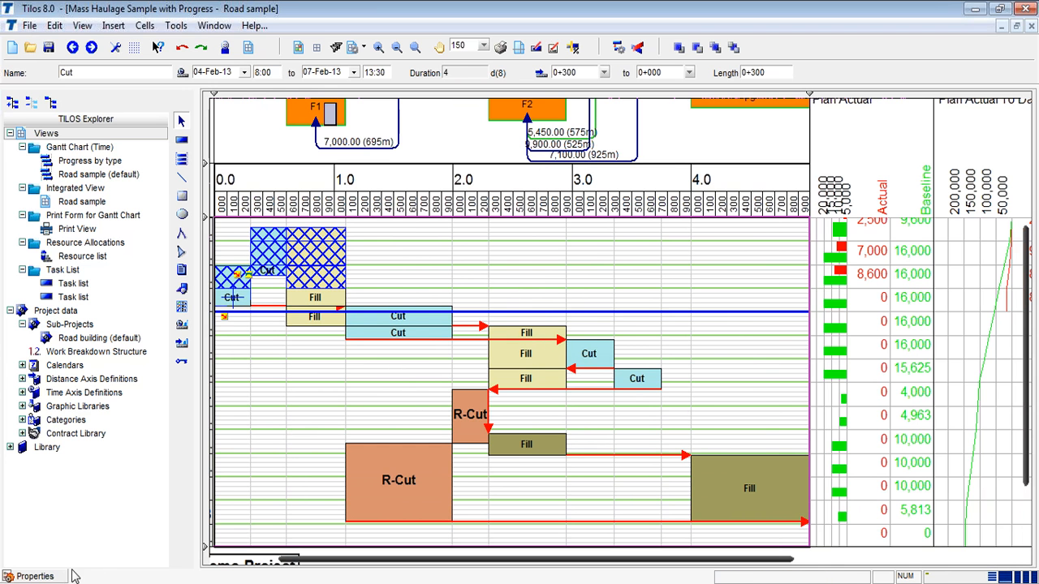
pyautogui.doubleClick(247, 305)
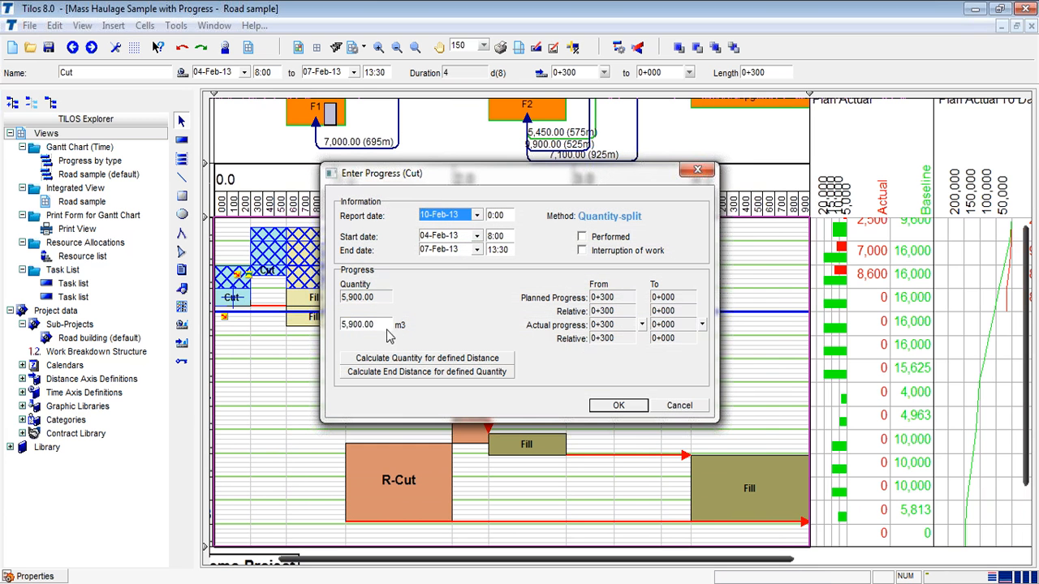
pyautogui.doubleClick(362, 324)
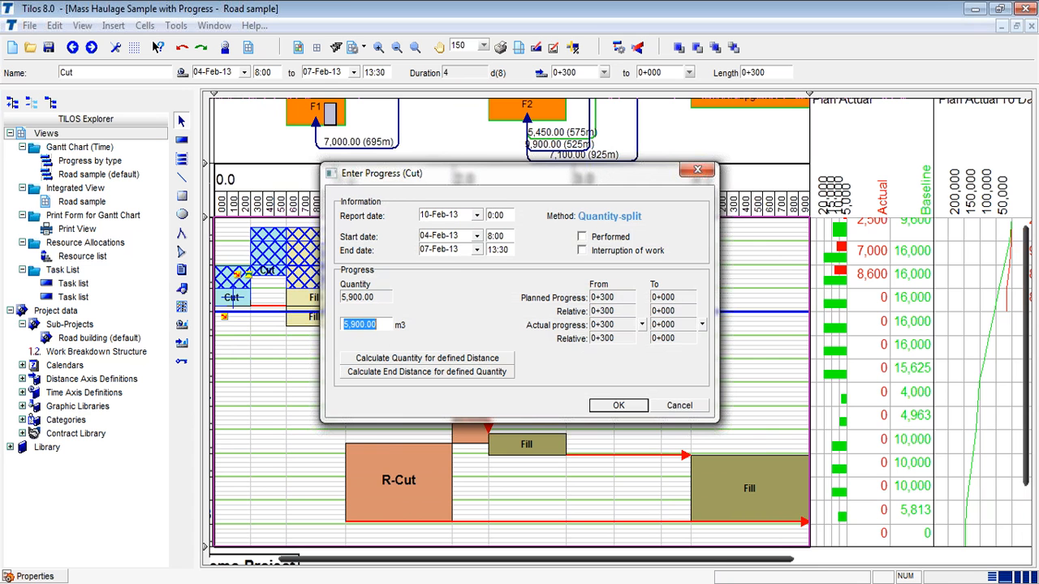
pyautogui.write('4000')
pyautogui.click(608, 409)
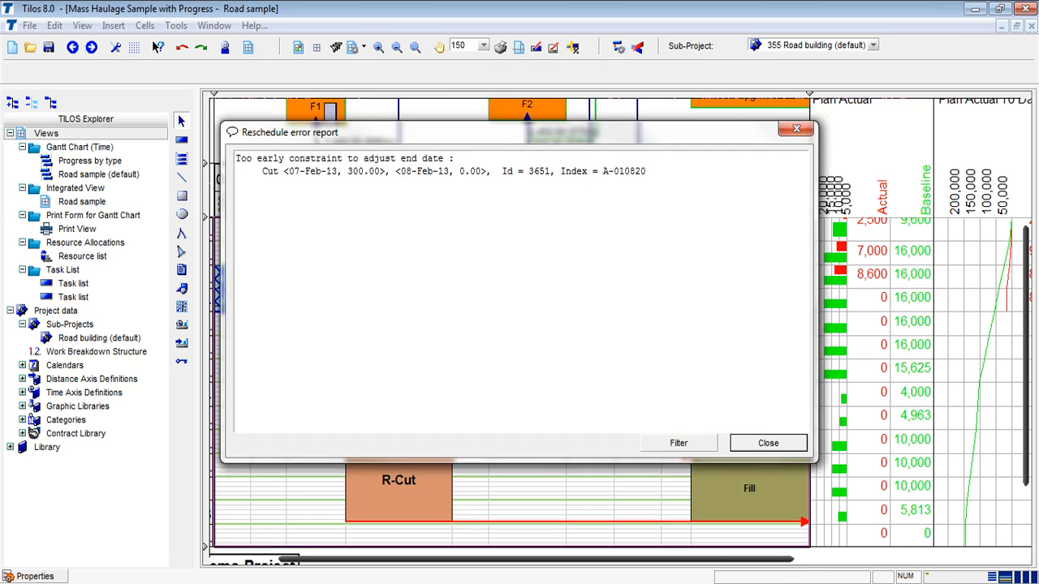
pyautogui.click(748, 446)
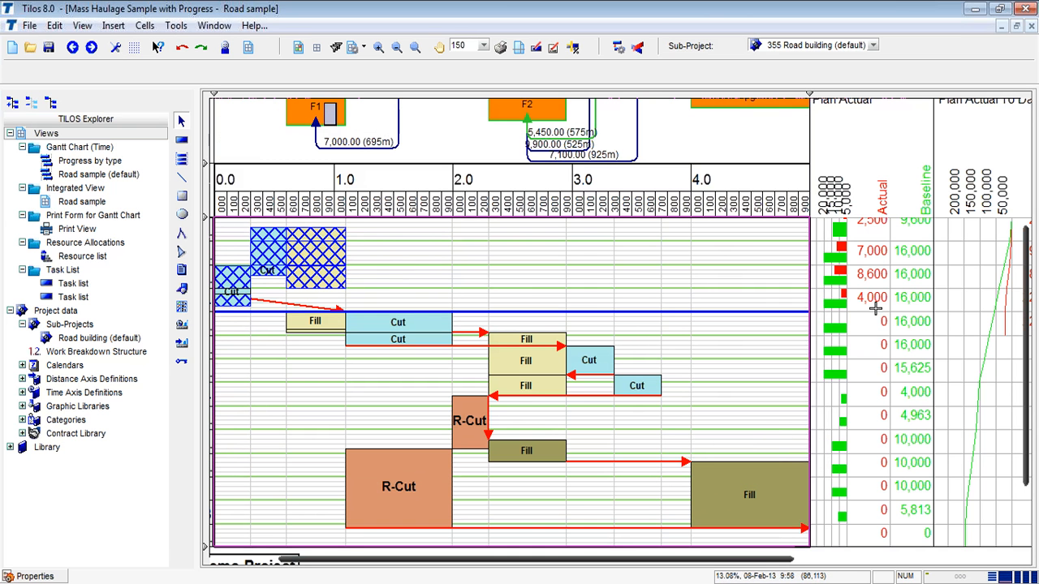
pyautogui.click(875, 307)
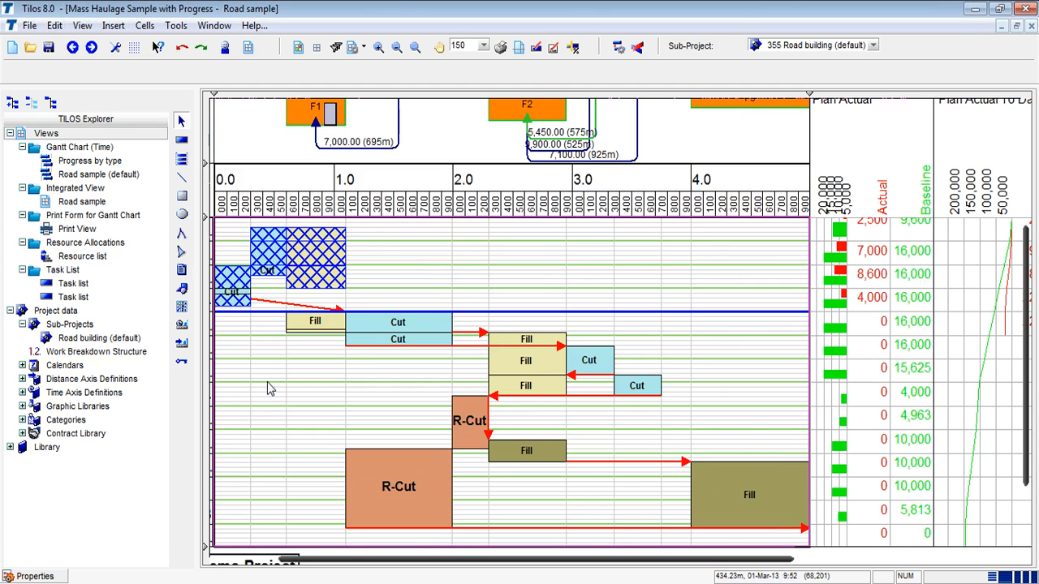
# Step: Examine the actual and baseline volumes in the Plan Actual and Plan Actual To Date charts
pyautogui.moveTo(707, 559); pyautogui.dragTo(914, 565)
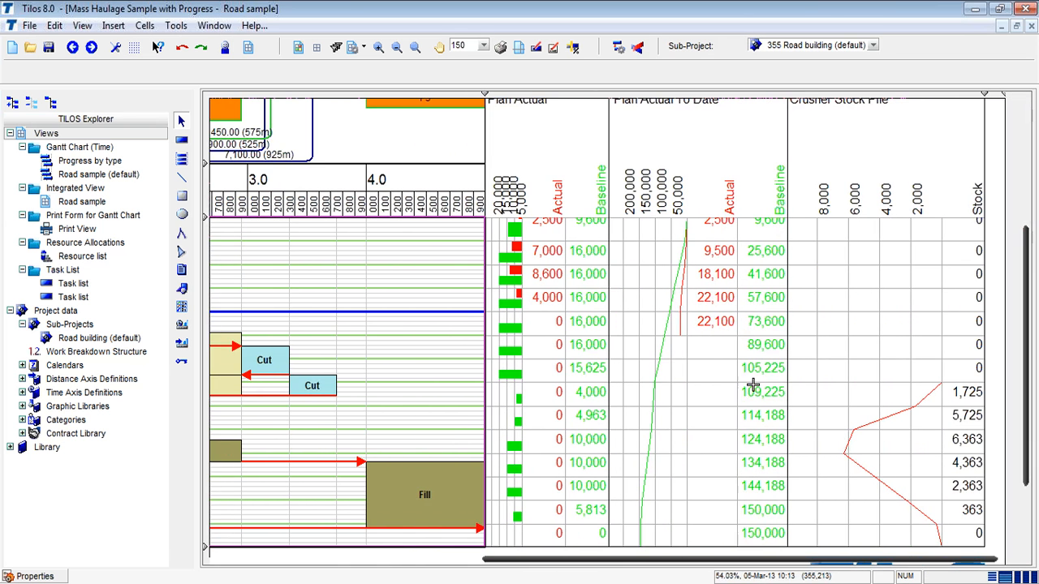
pyautogui.scroll(1, 820, 462)
pyautogui.scroll(1, 746, 381)
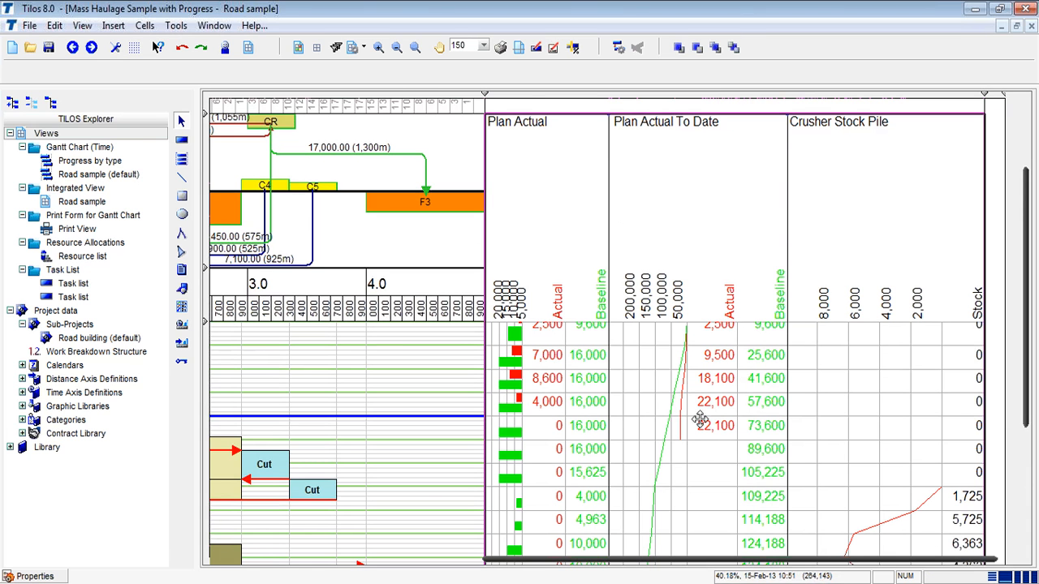
# Step: Set the Plan Actual histogram to display its values as percentages
pyautogui.click(50, 577)
pyautogui.scroll(-2, 592, 334)
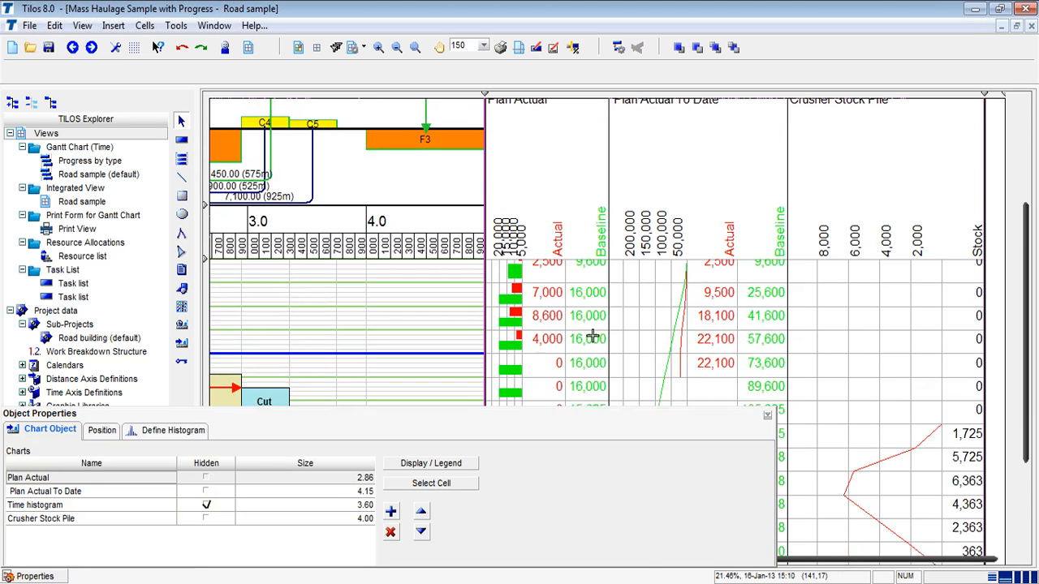
pyautogui.scroll(-3, 591, 336)
pyautogui.click(171, 430)
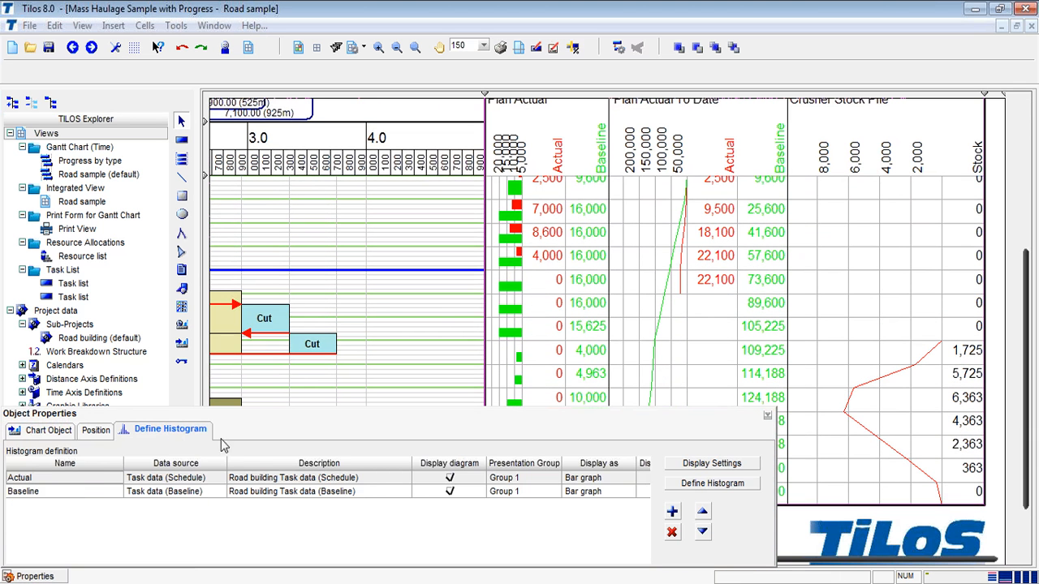
pyautogui.click(701, 463)
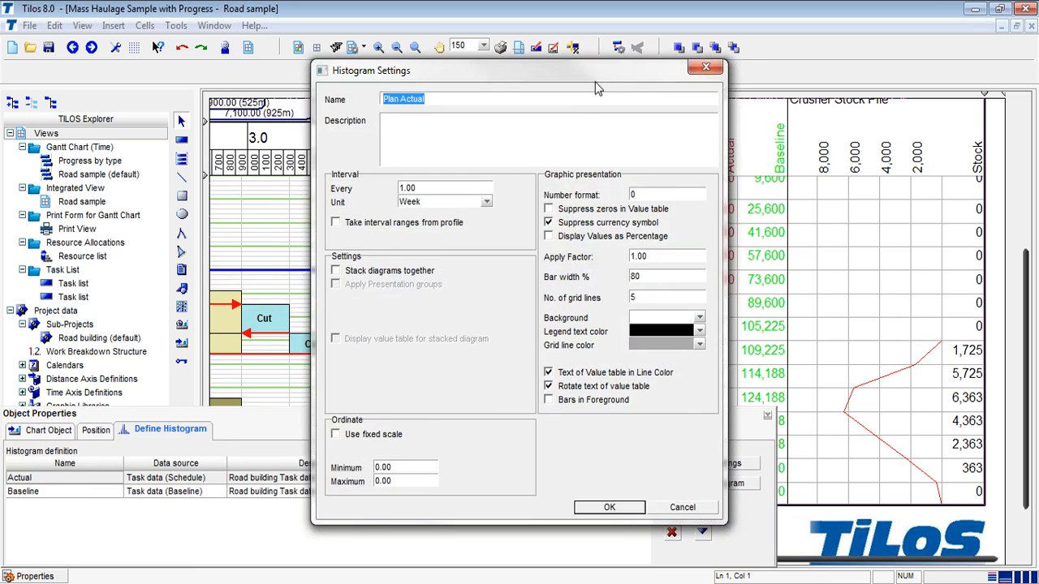
pyautogui.moveTo(595, 88); pyautogui.dragTo(388, 138)
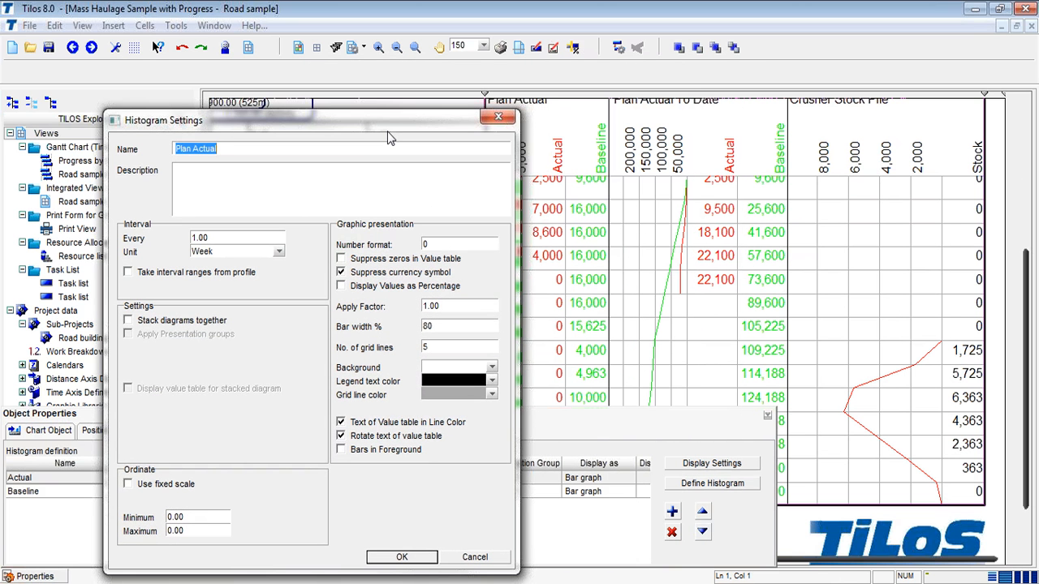
pyautogui.click(400, 289)
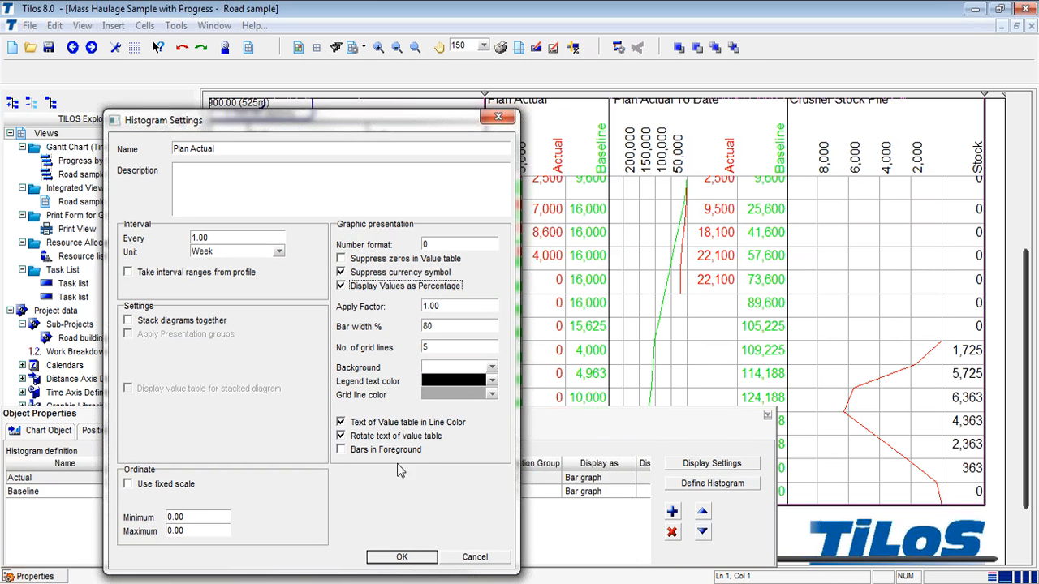
pyautogui.click(422, 555)
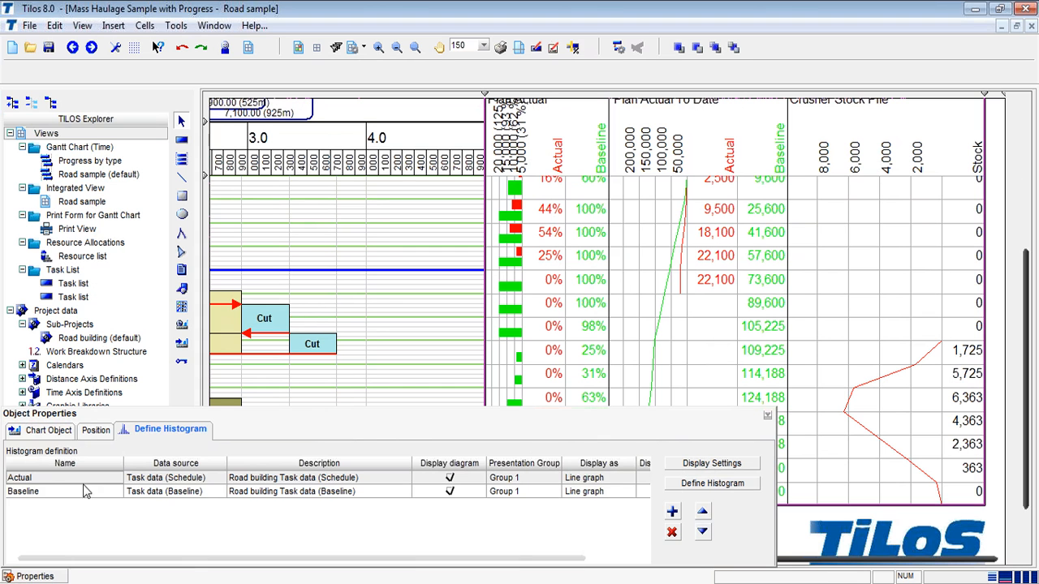
# Step: Set the Plan Actual To Date histogram to display its values as percentages
pyautogui.click(71, 433)
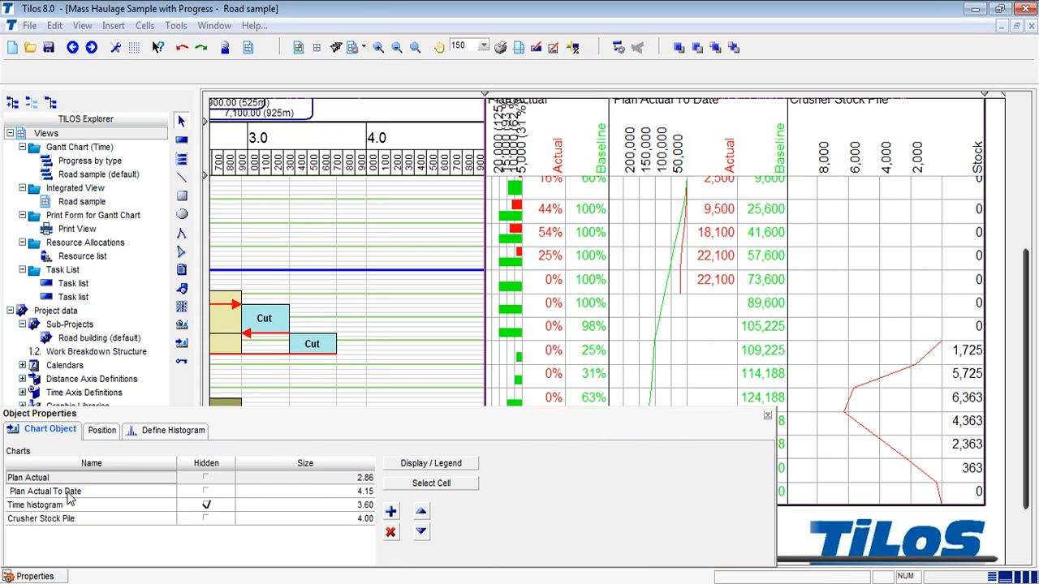
pyautogui.click(159, 431)
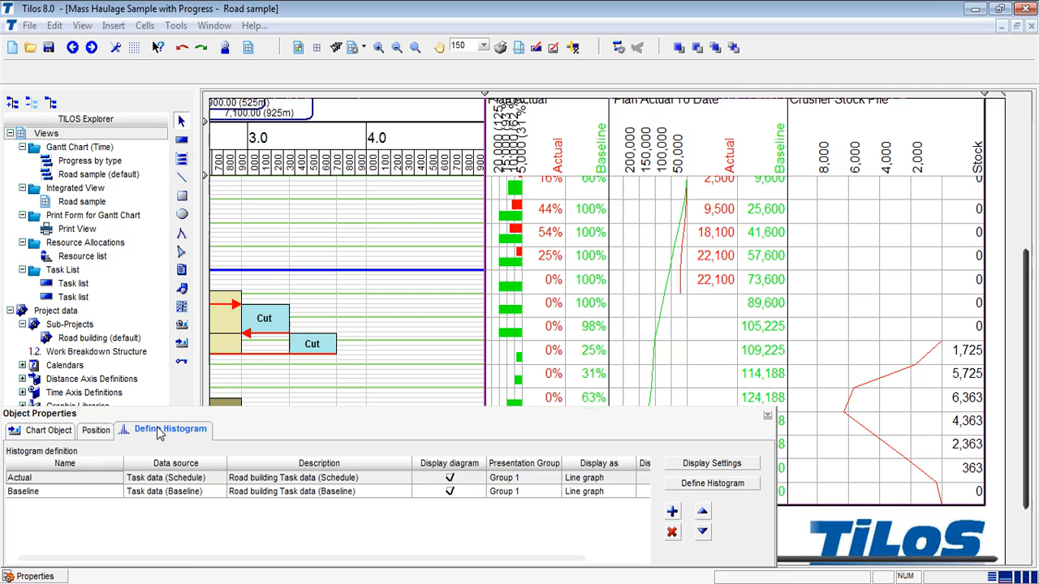
pyautogui.click(684, 463)
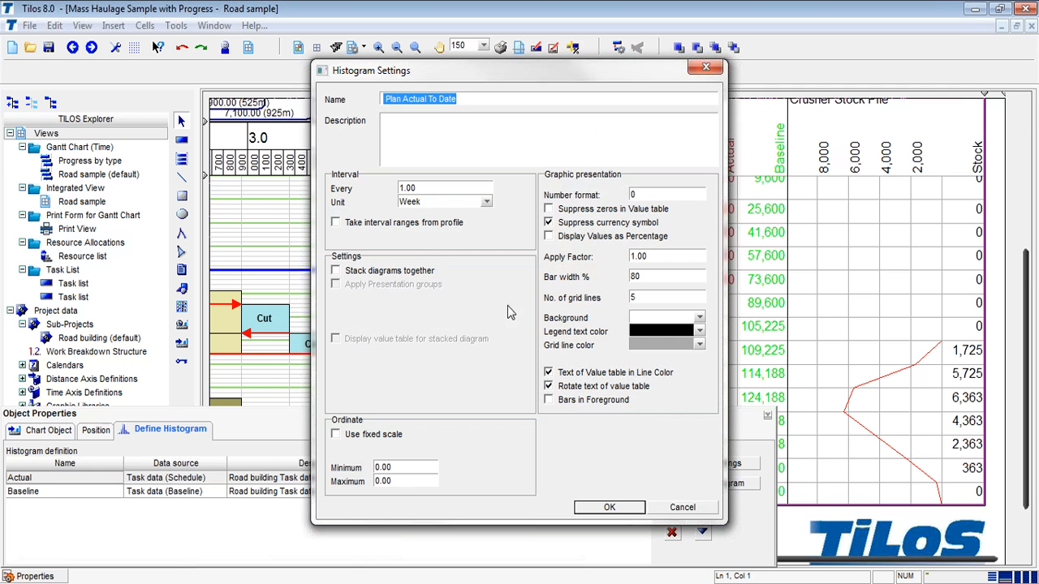
pyautogui.click(705, 68)
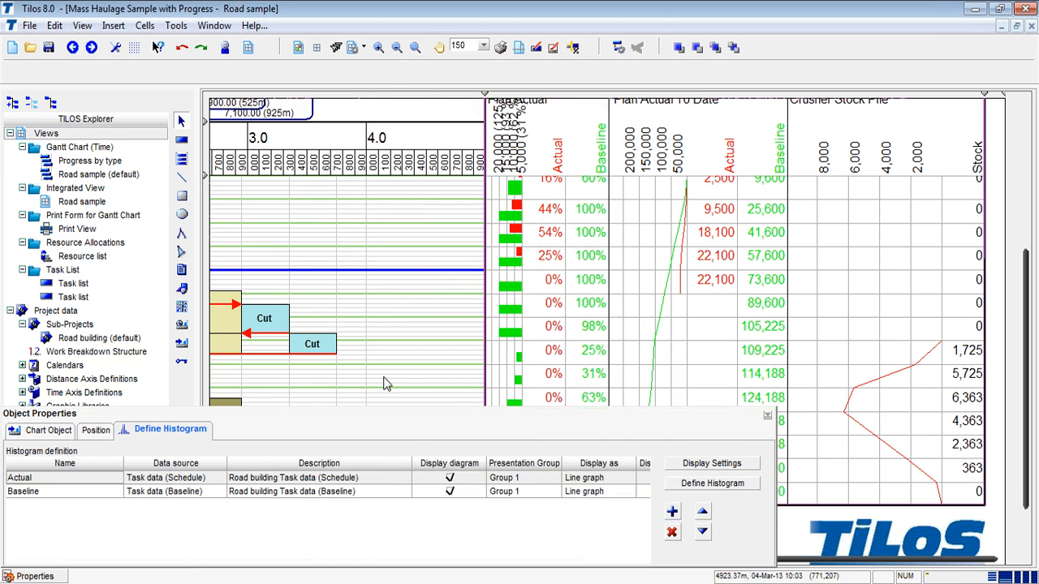
pyautogui.click(695, 468)
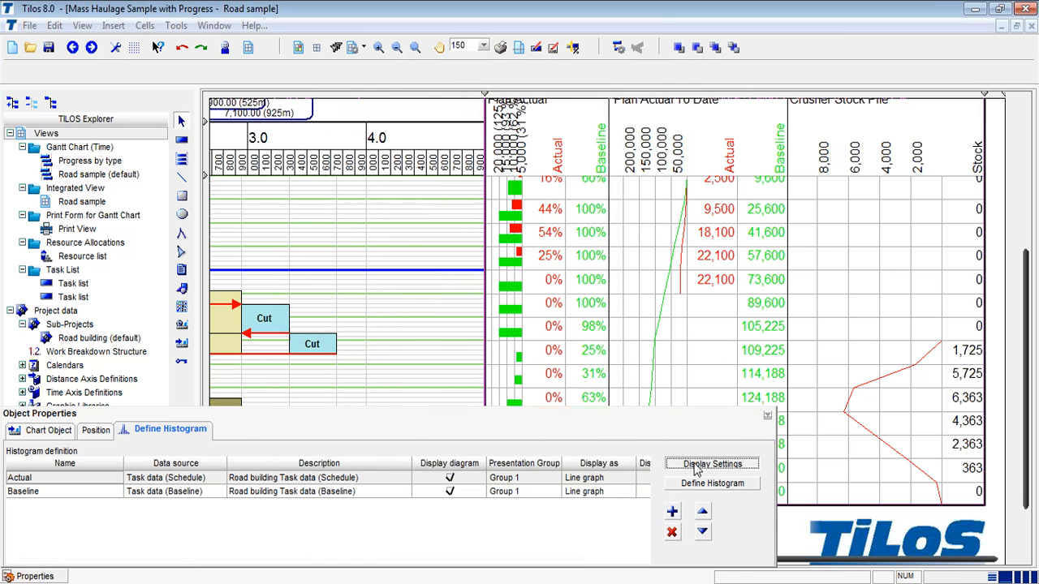
pyautogui.click(603, 238)
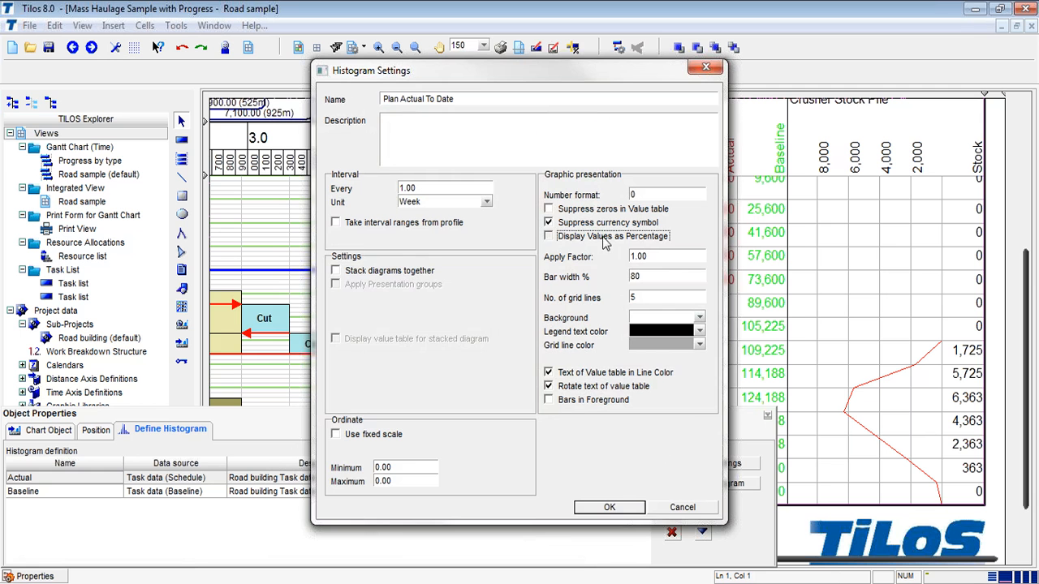
pyautogui.click(610, 508)
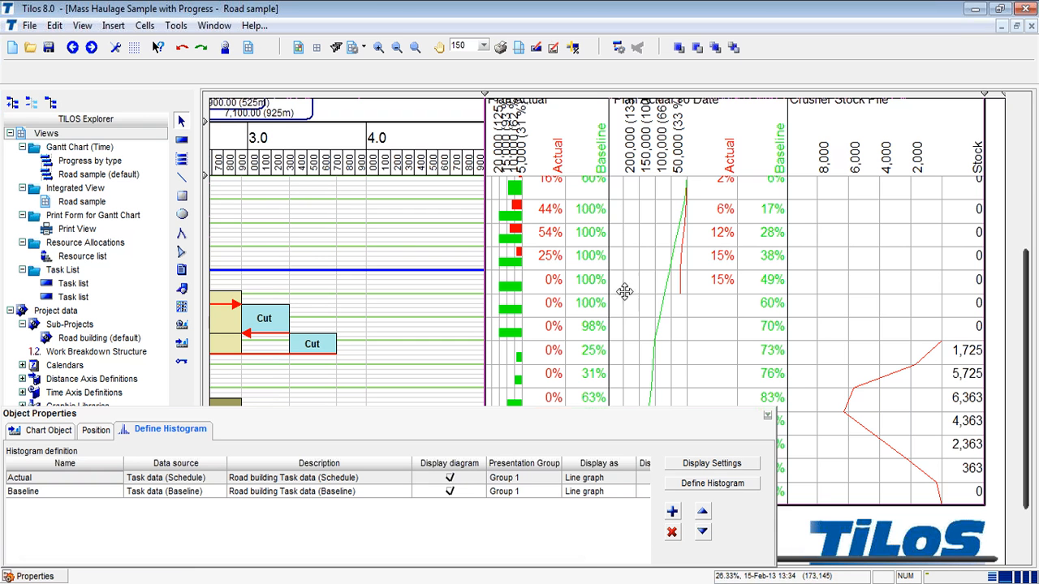
# Step: Examine the percentages in the Plan Actual and Plan Actual To Date charts and the curve of the Crusher Stock Pile chart
pyautogui.moveTo(517, 565); pyautogui.dragTo(568, 578)
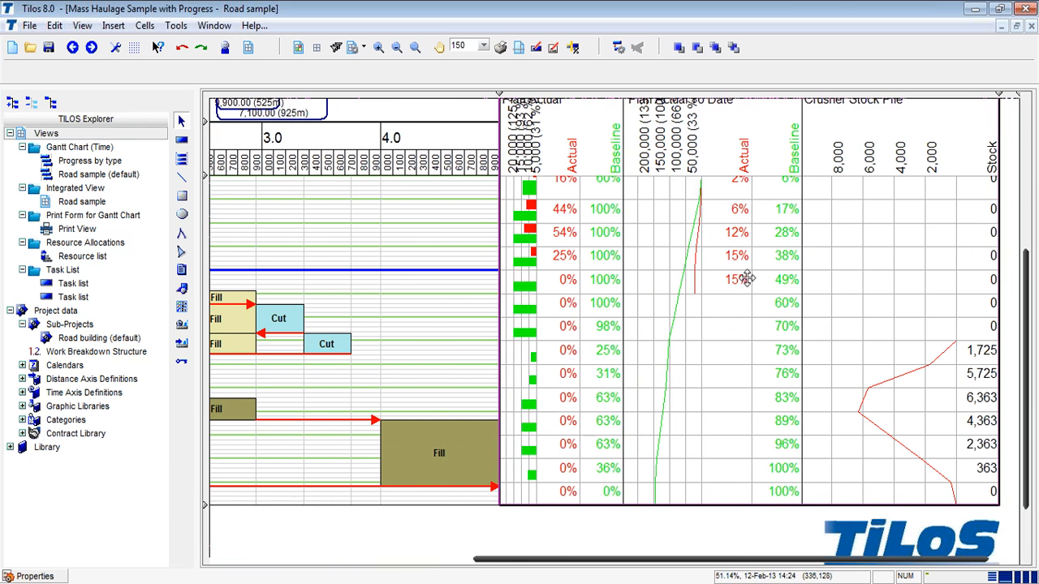
pyautogui.moveTo(695, 560); pyautogui.dragTo(724, 560)
pyautogui.scroll(3, 829, 383)
pyautogui.scroll(3, 829, 383)
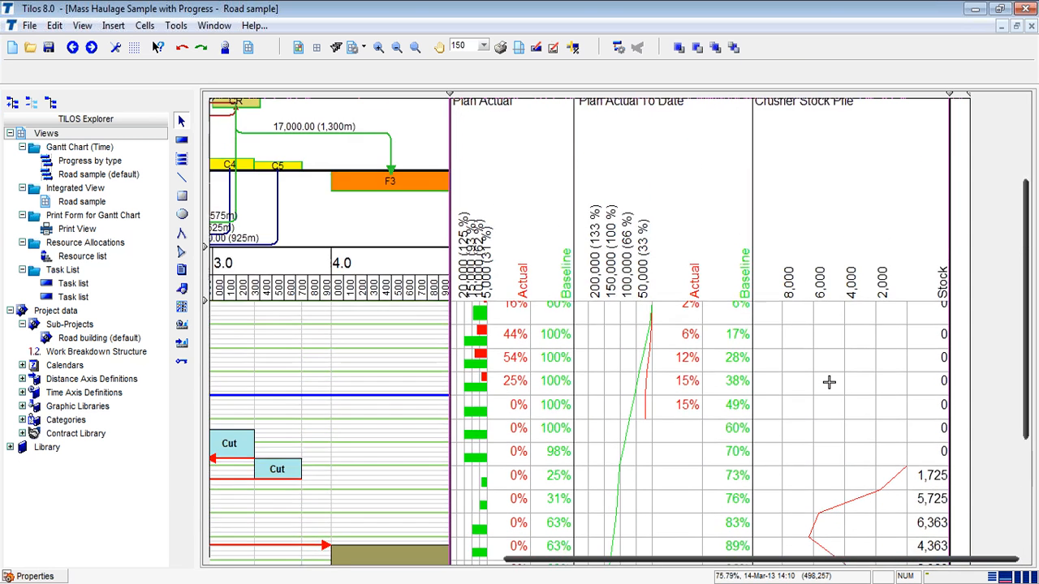
pyautogui.scroll(3, 830, 381)
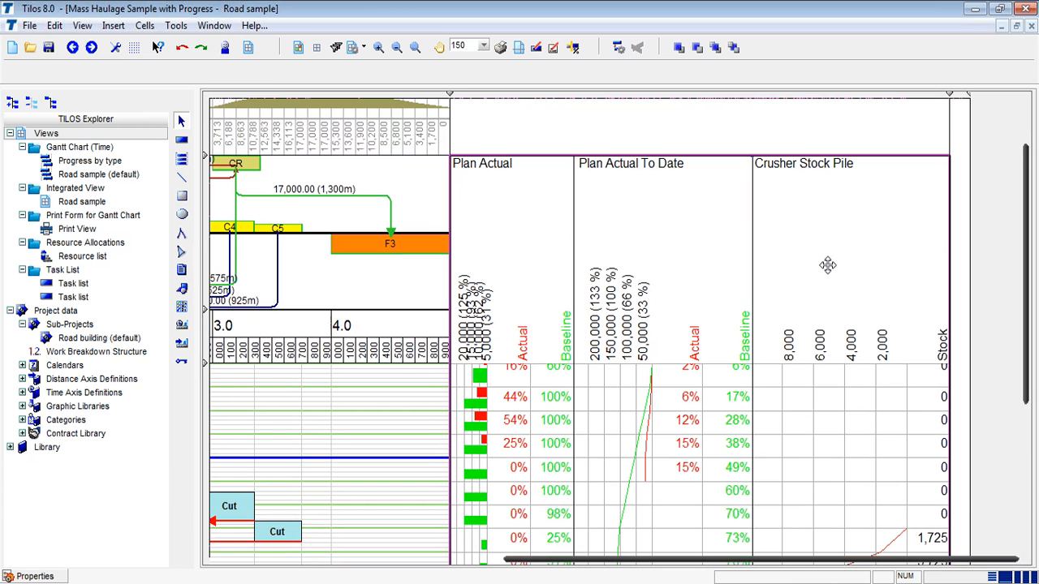
pyautogui.scroll(-3, 860, 398)
pyautogui.scroll(-3, 884, 487)
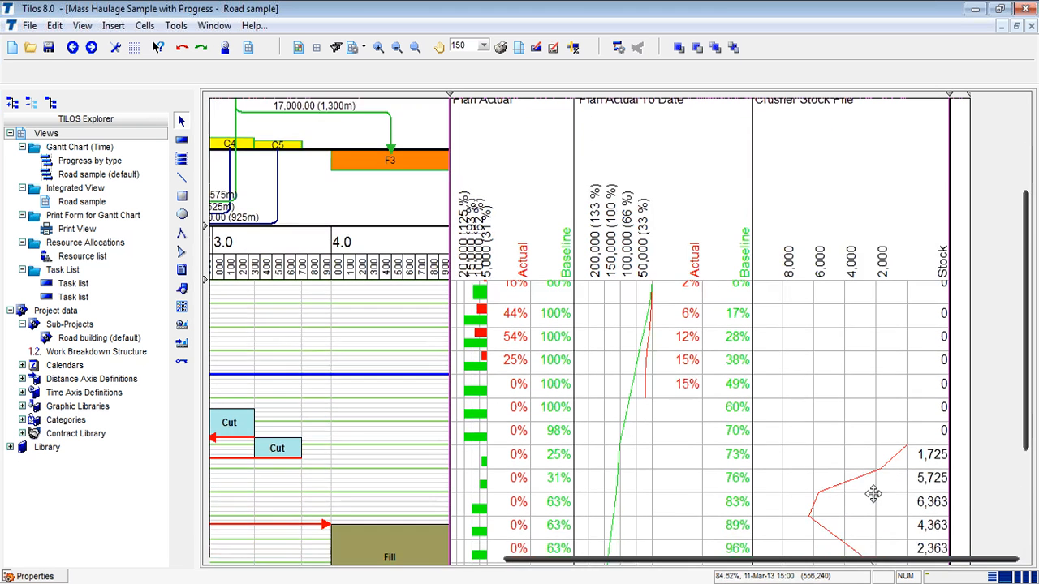
pyautogui.scroll(-6, 872, 487)
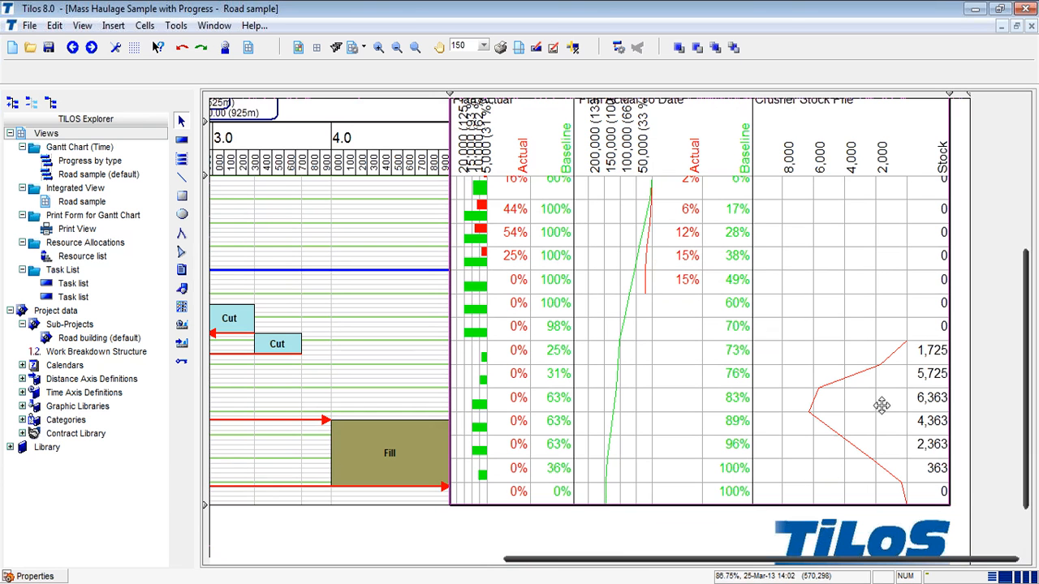
# Step: Move the Fill task between 4+000 and 5+000 earlier to start on 11-Mar-13 and check the Crusher Stock Pile chart
pyautogui.click(363, 428)
pyautogui.click(390, 452)
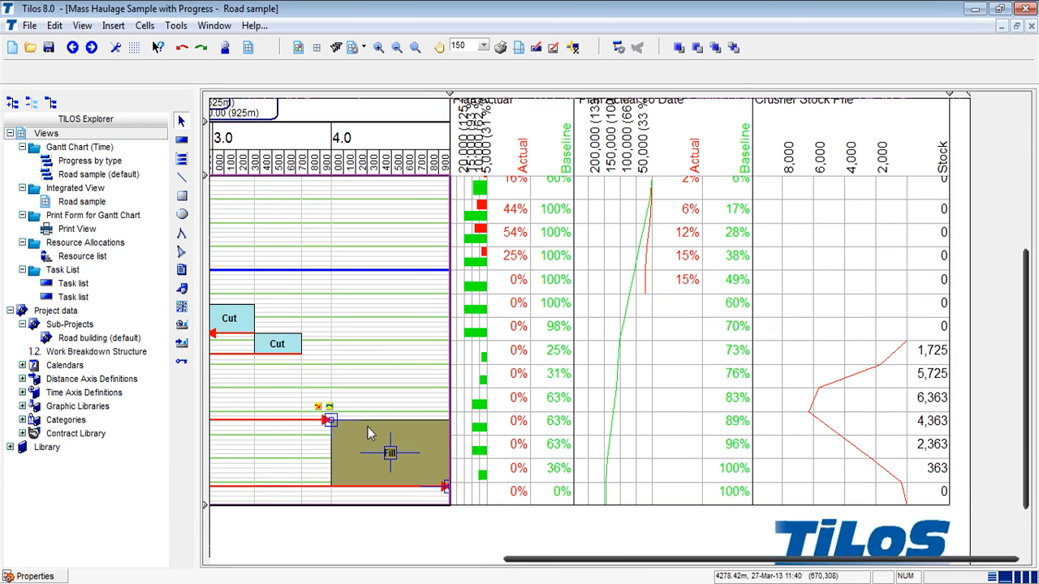
pyautogui.moveTo(390, 452); pyautogui.dragTo(388, 396)
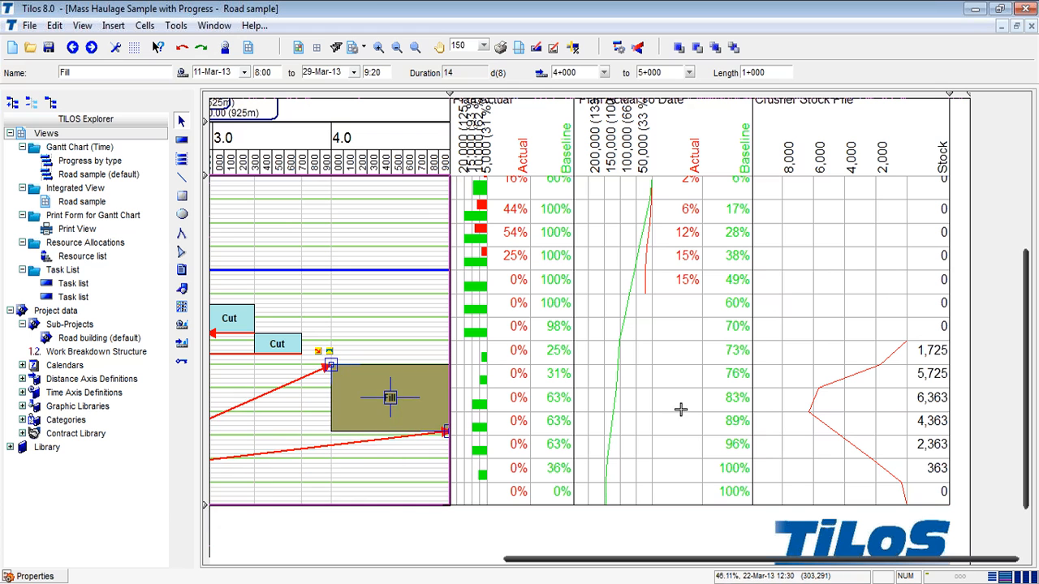
pyautogui.click(778, 425)
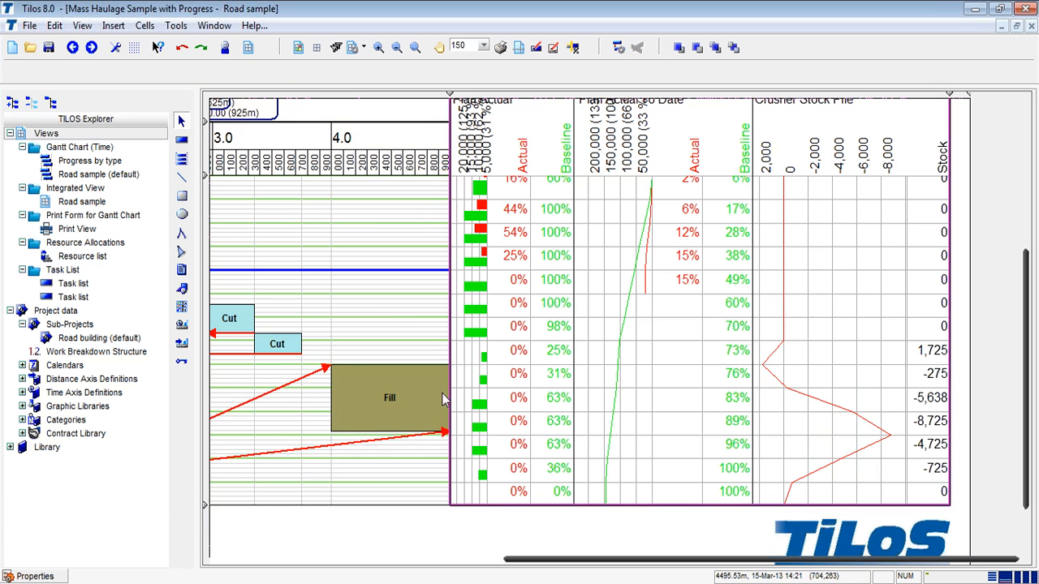
pyautogui.scroll(1, 844, 364)
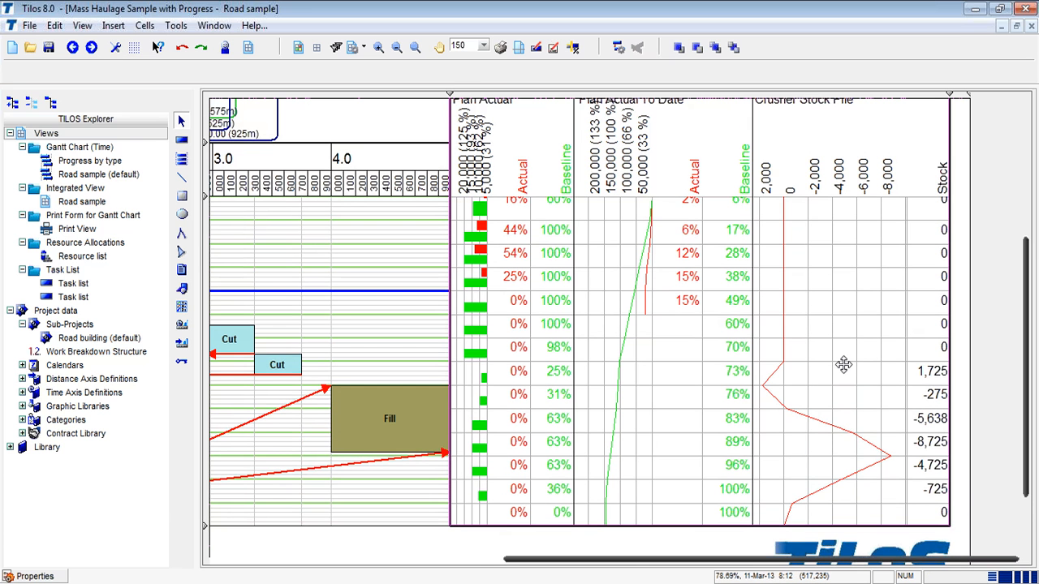
pyautogui.scroll(2, 844, 364)
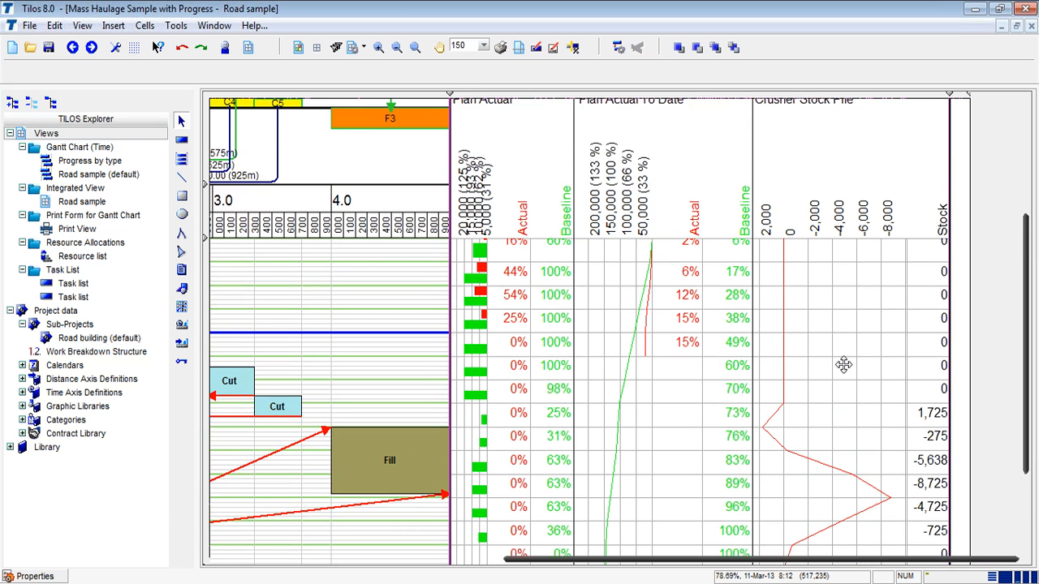
pyautogui.scroll(3, 865, 355)
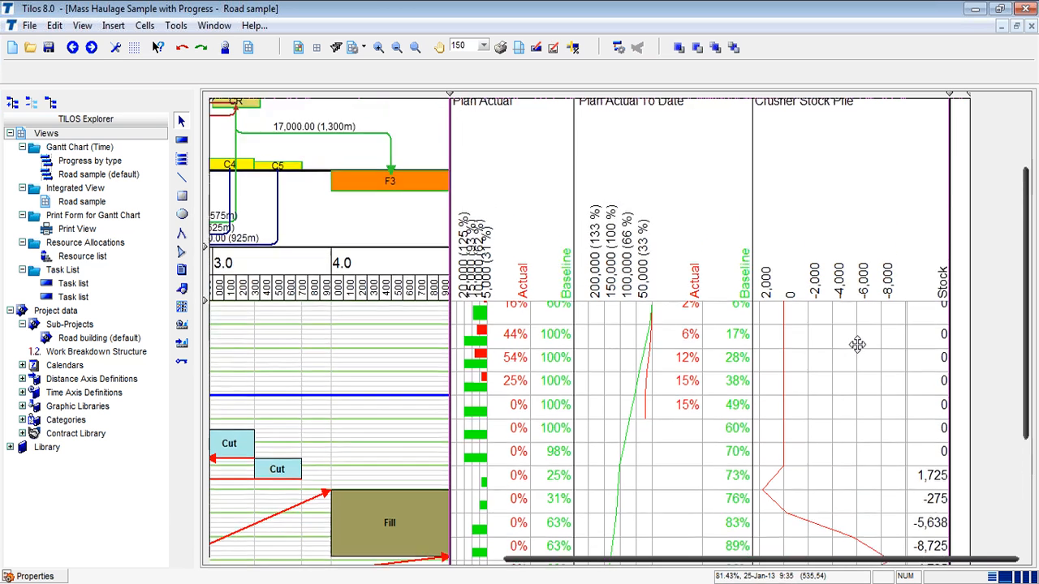
# Step: Zoom the view out to 100 and unhide the Cost column in the Road sample view layout
pyautogui.scroll(4, 857, 344)
pyautogui.moveTo(787, 560); pyautogui.dragTo(503, 553)
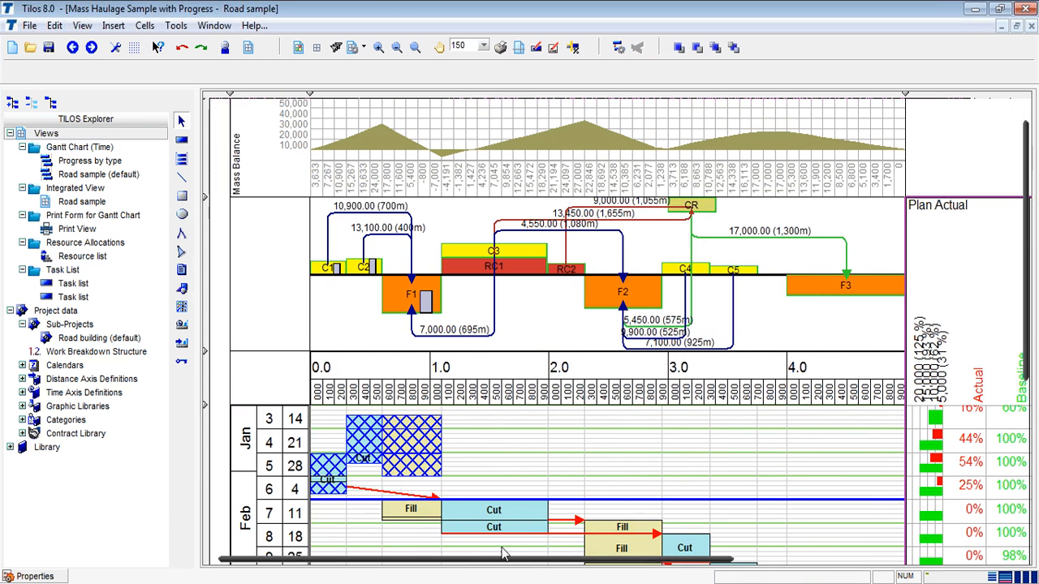
pyautogui.click(378, 171)
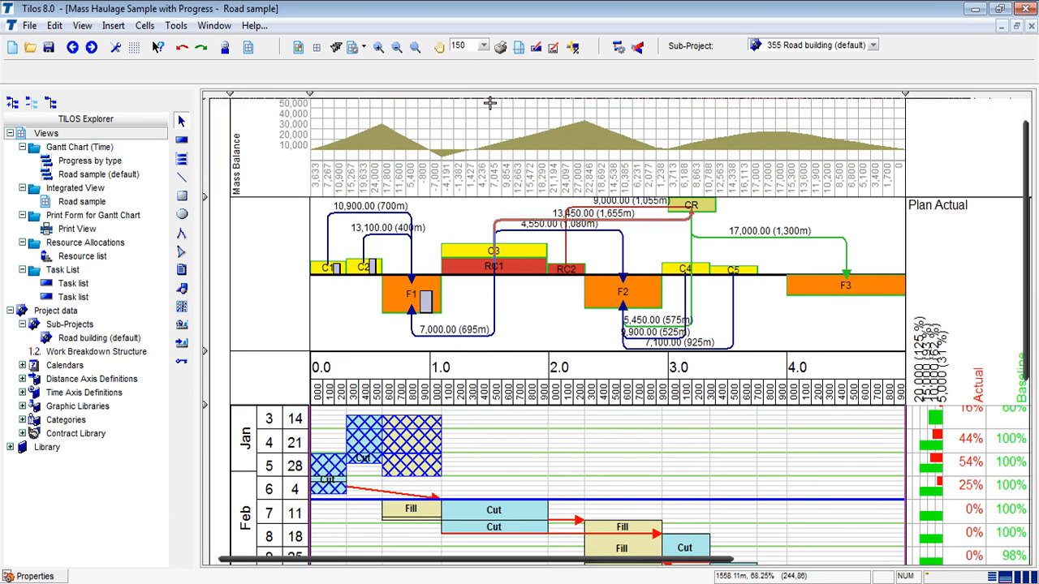
pyautogui.click(395, 49)
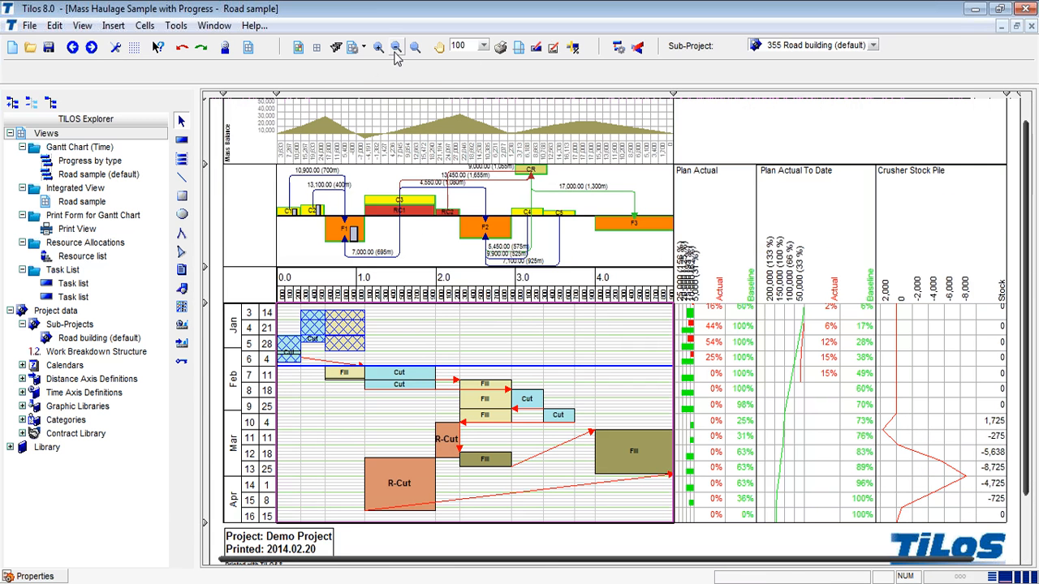
pyautogui.rightClick(592, 240)
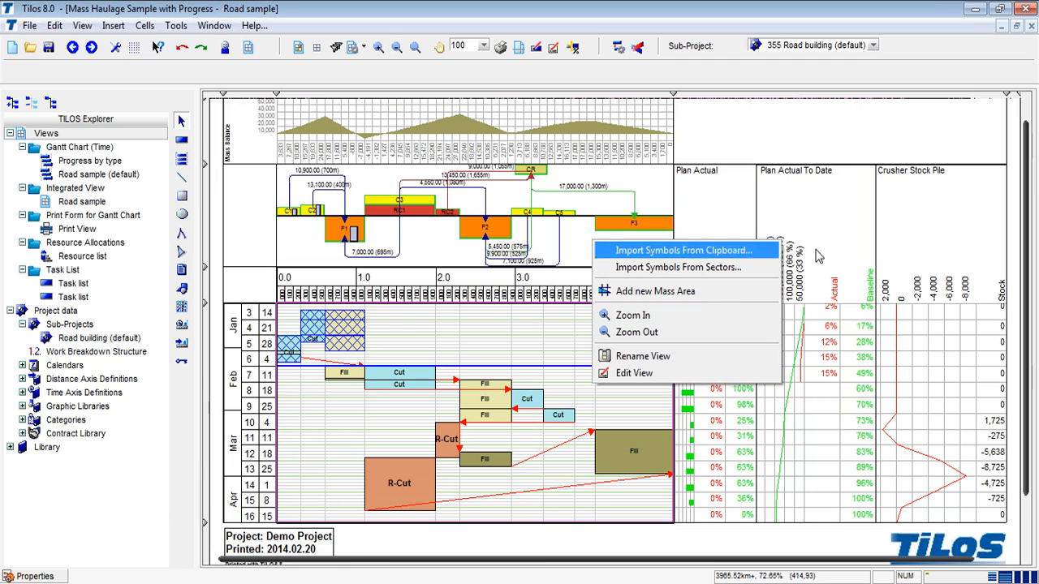
pyautogui.click(672, 379)
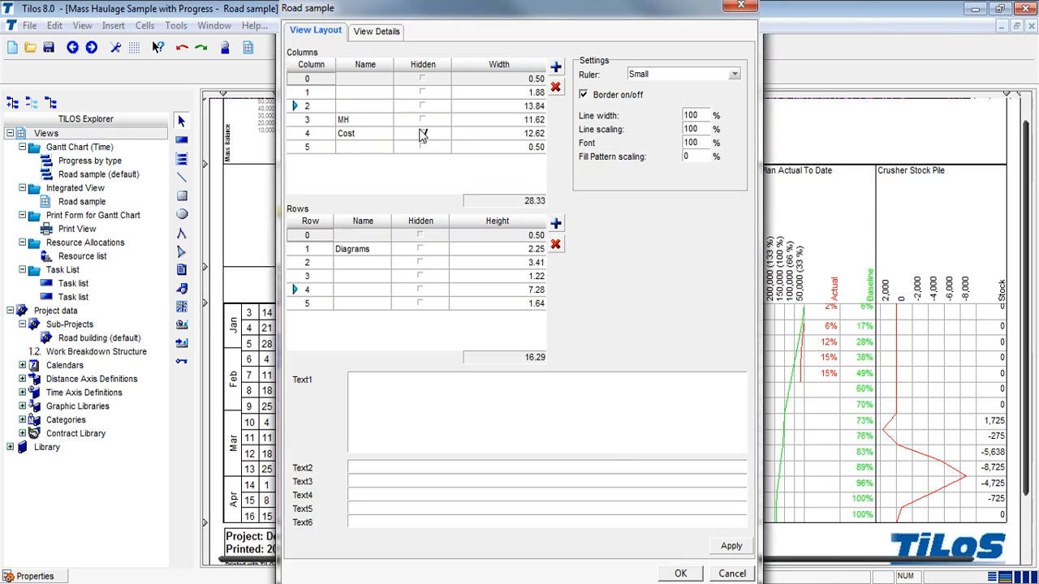
pyautogui.click(421, 133)
pyautogui.click(681, 574)
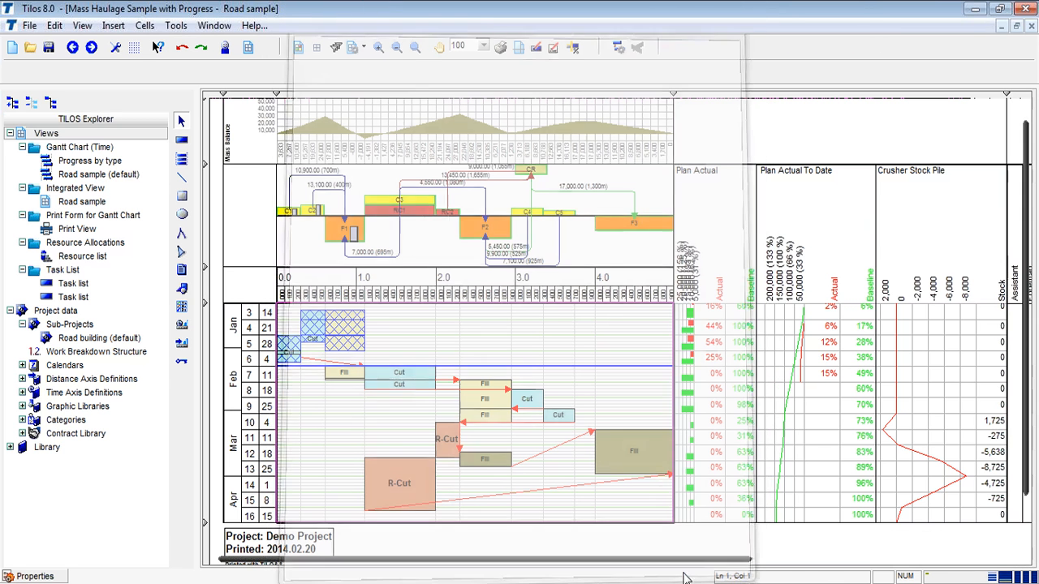
# Step: Examine the resource, Cost and income, and Summ curves charts in the Cost column
pyautogui.moveTo(777, 568); pyautogui.dragTo(870, 568)
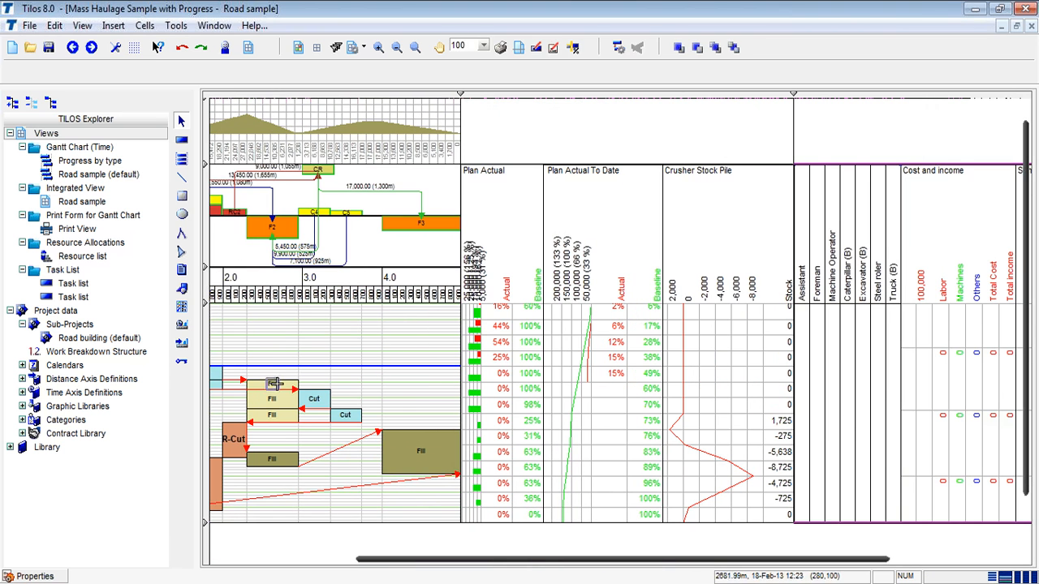
pyautogui.moveTo(605, 560); pyautogui.dragTo(736, 568)
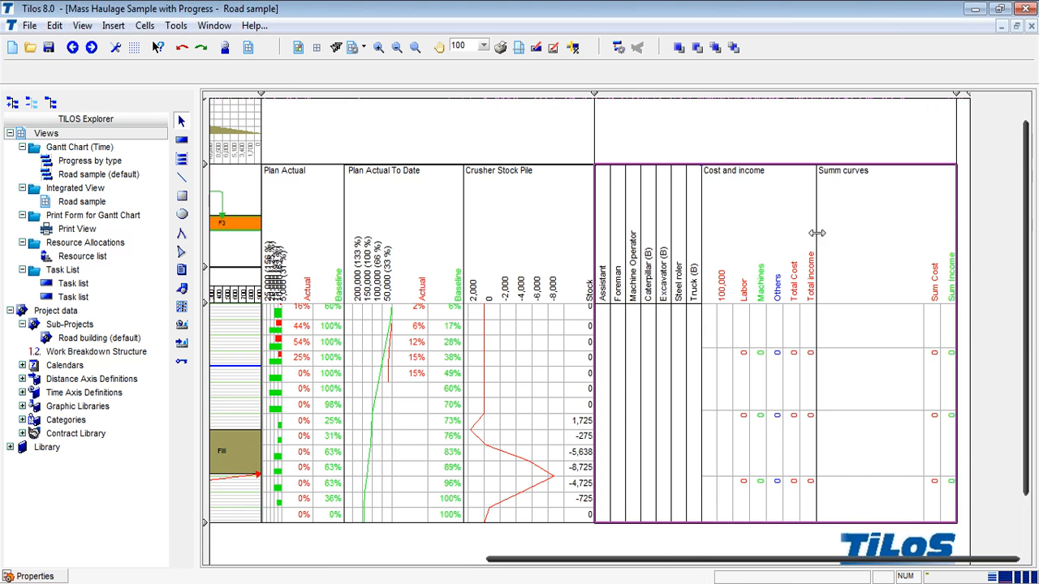
pyautogui.moveTo(788, 559); pyautogui.dragTo(542, 558)
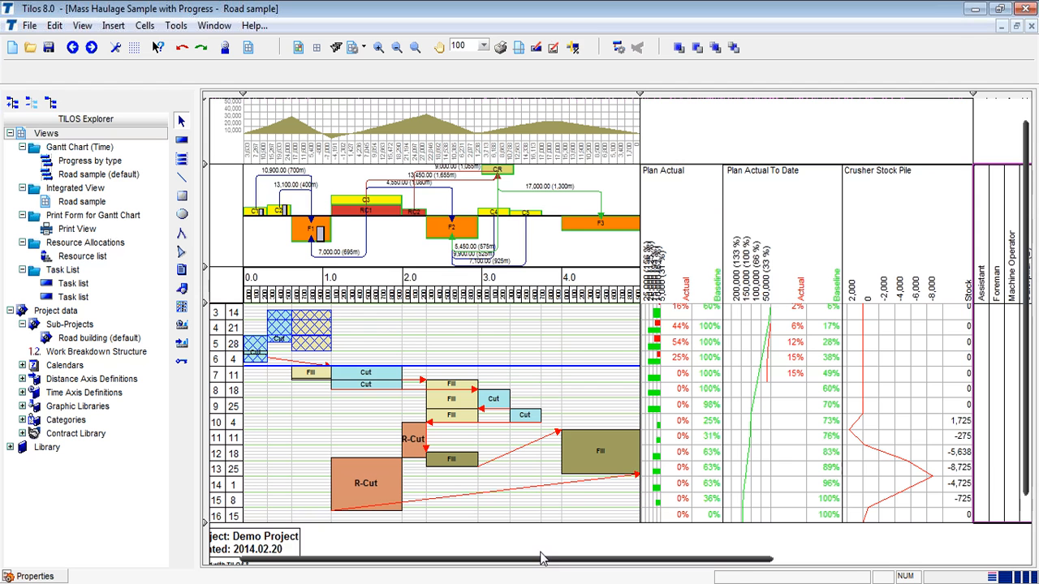
# Step: Open the object properties of the F3 mass area to review its quantities
pyautogui.click(597, 225)
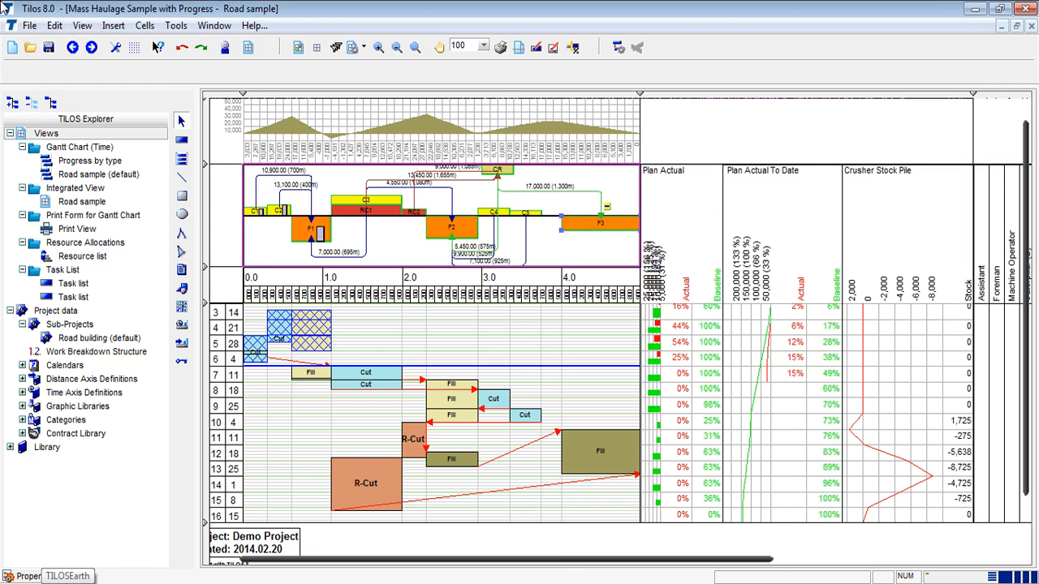
pyautogui.click(26, 576)
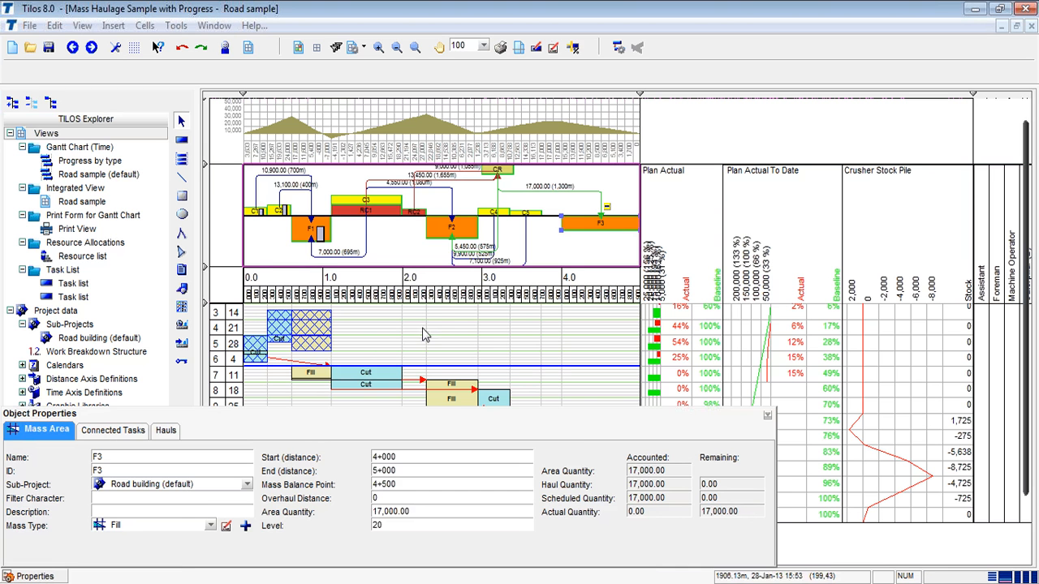
# Step: Zoom the view to 150, make the mass haulage diagram row taller and open its Mass Haulage Diagram Presentation properties
pyautogui.click(378, 47)
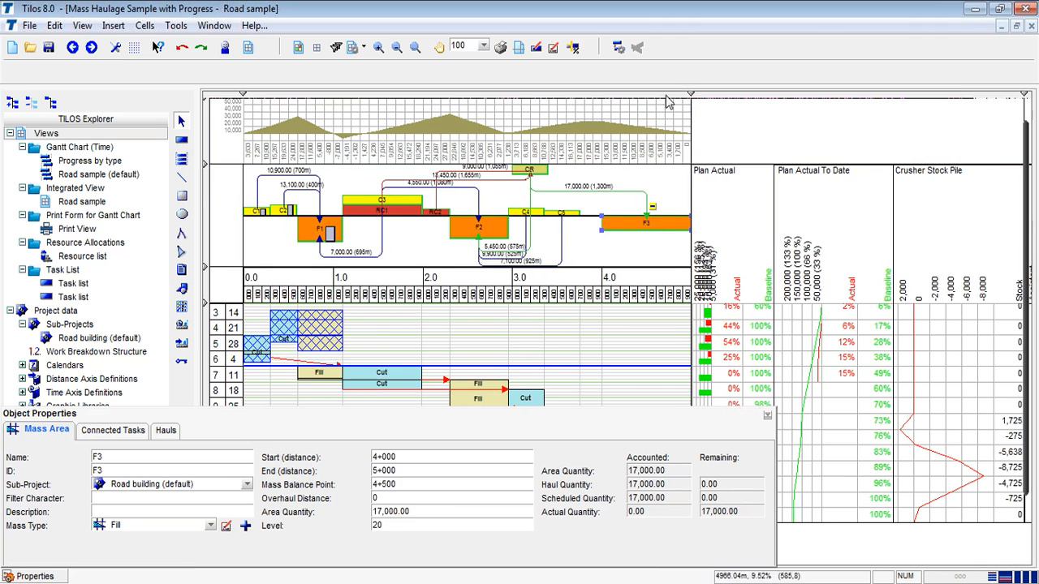
pyautogui.click(378, 47)
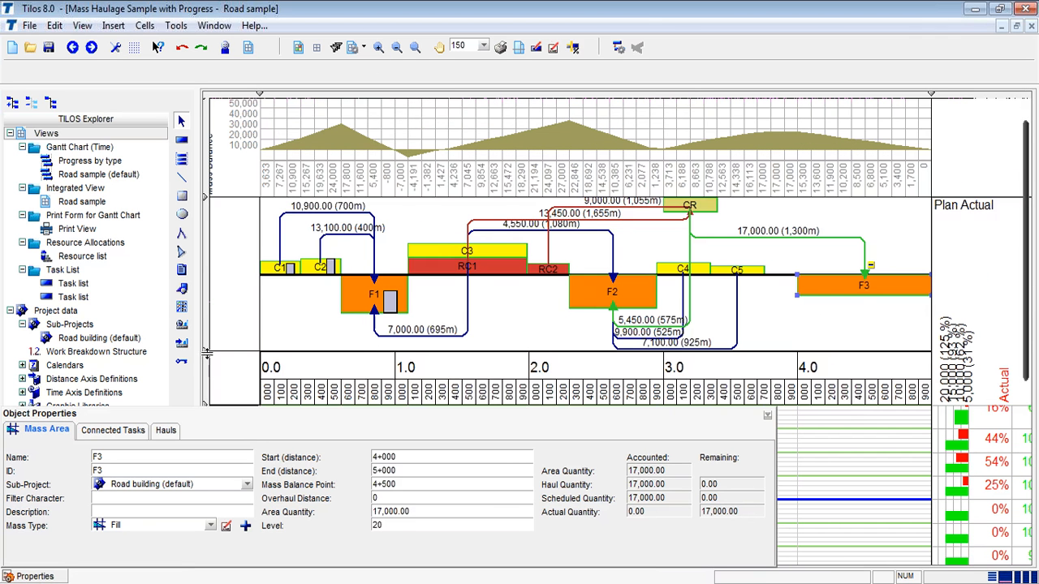
pyautogui.click(206, 353)
pyautogui.click(293, 353)
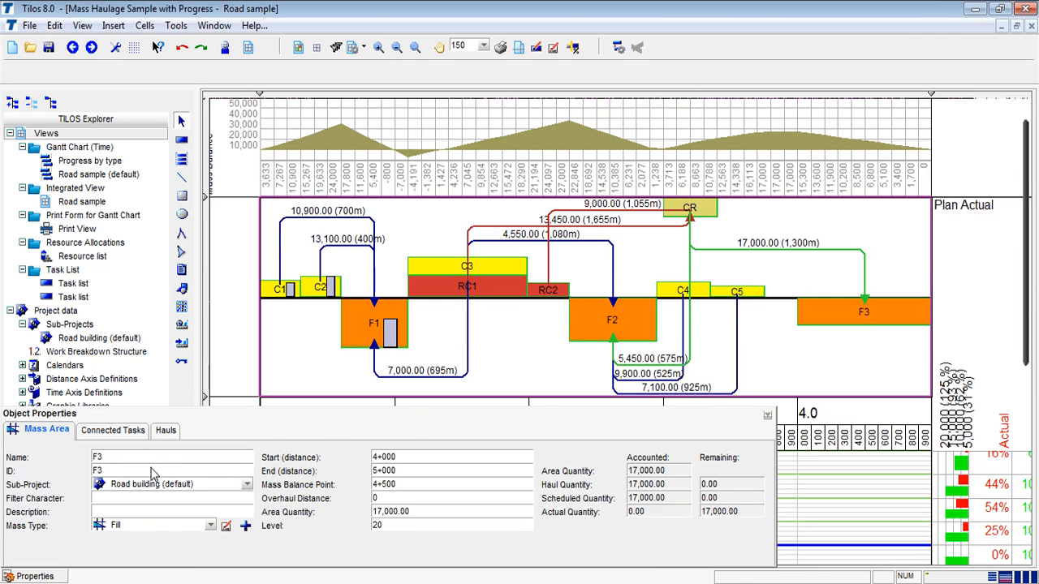
pyautogui.click(344, 426)
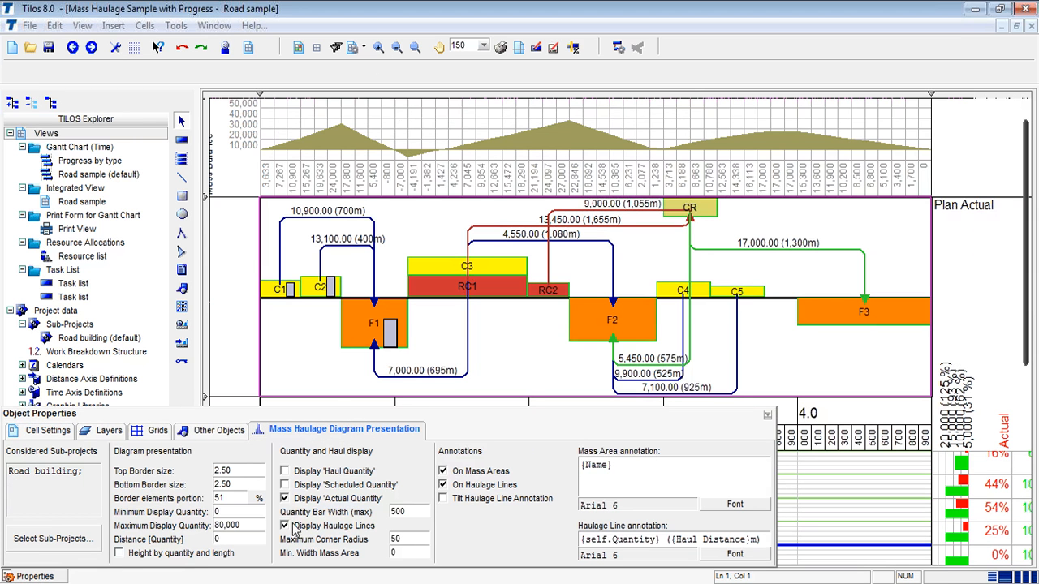
# Step: Toggle the haul, scheduled and actual quantity displays to compare their bars on the mass areas, leaving only the actual quantity displayed
pyautogui.click(293, 499)
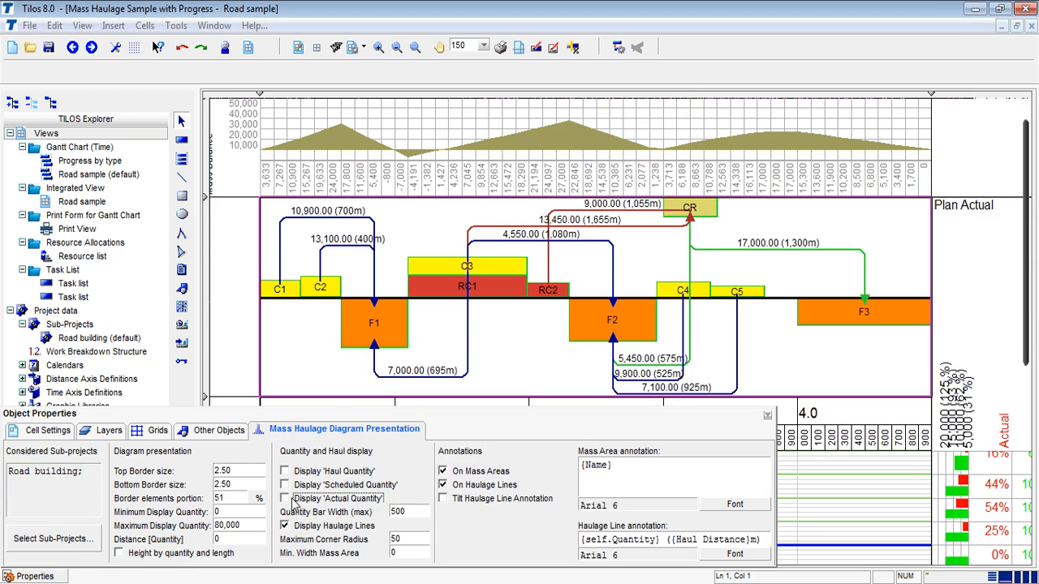
pyautogui.click(293, 500)
pyautogui.click(292, 487)
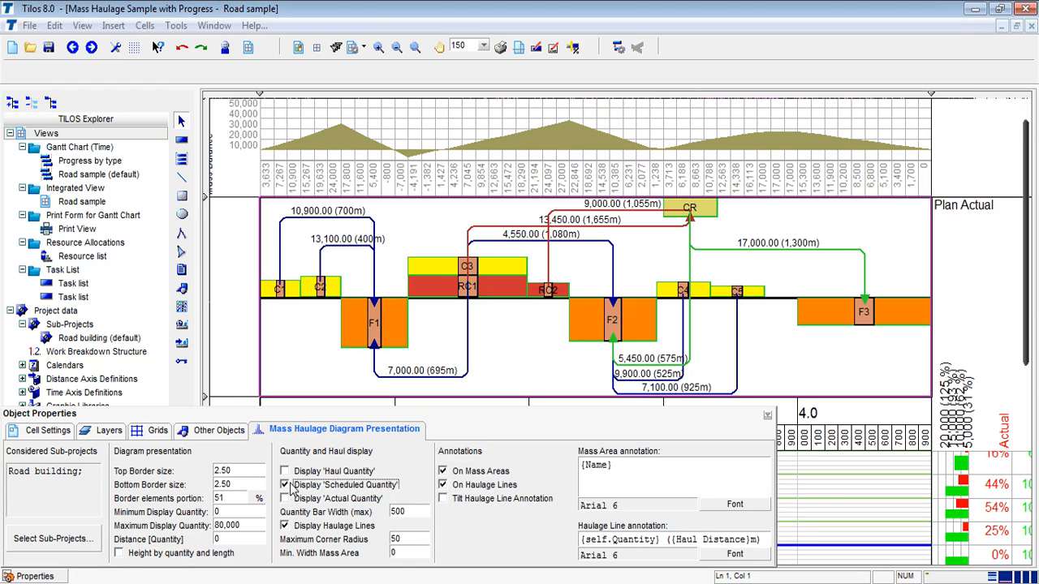
pyautogui.click(285, 472)
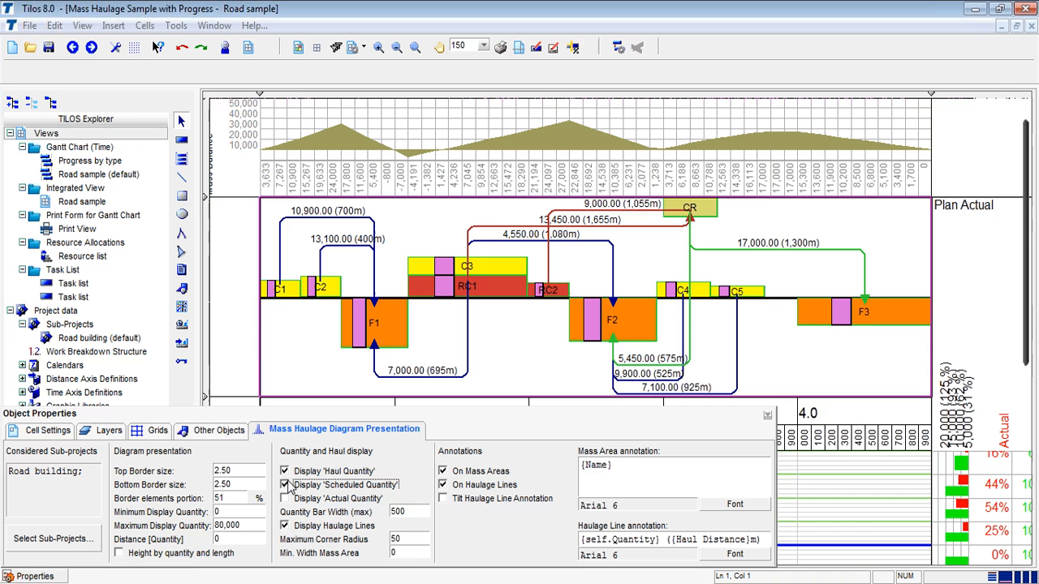
pyautogui.click(289, 486)
pyautogui.click(289, 486)
pyautogui.click(289, 486)
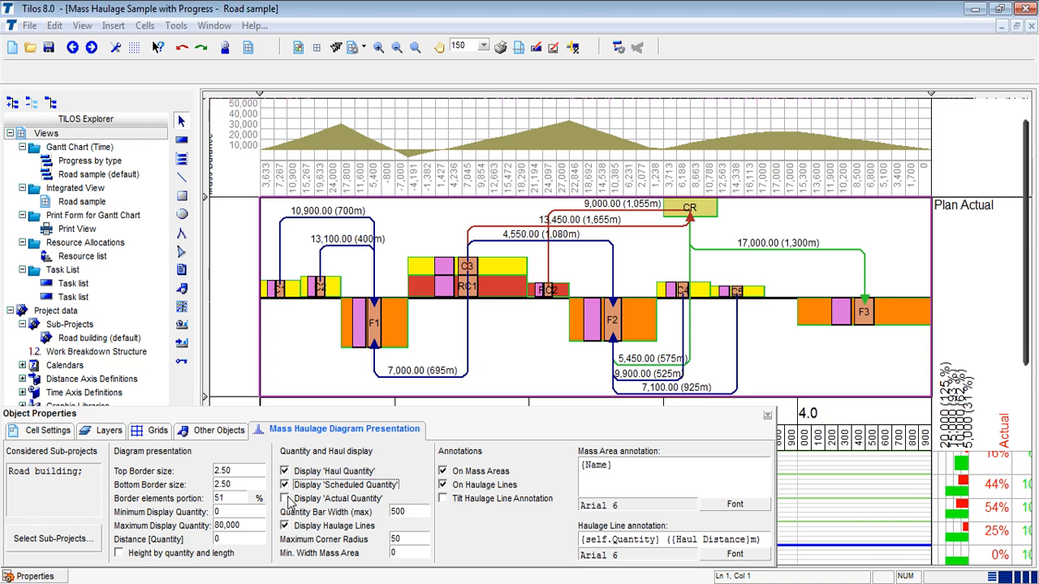
pyautogui.click(288, 499)
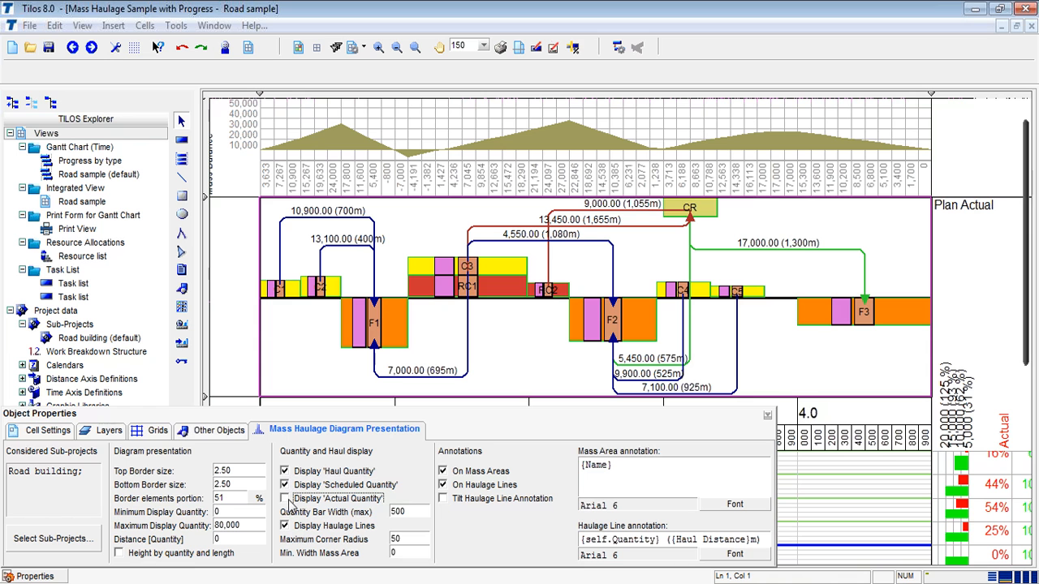
pyautogui.click(287, 499)
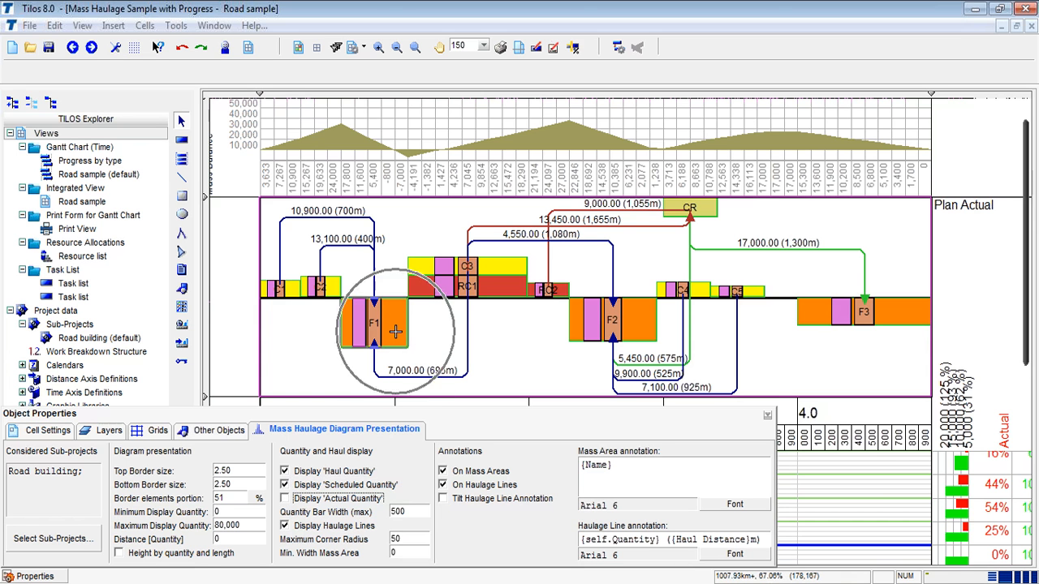
pyautogui.click(332, 503)
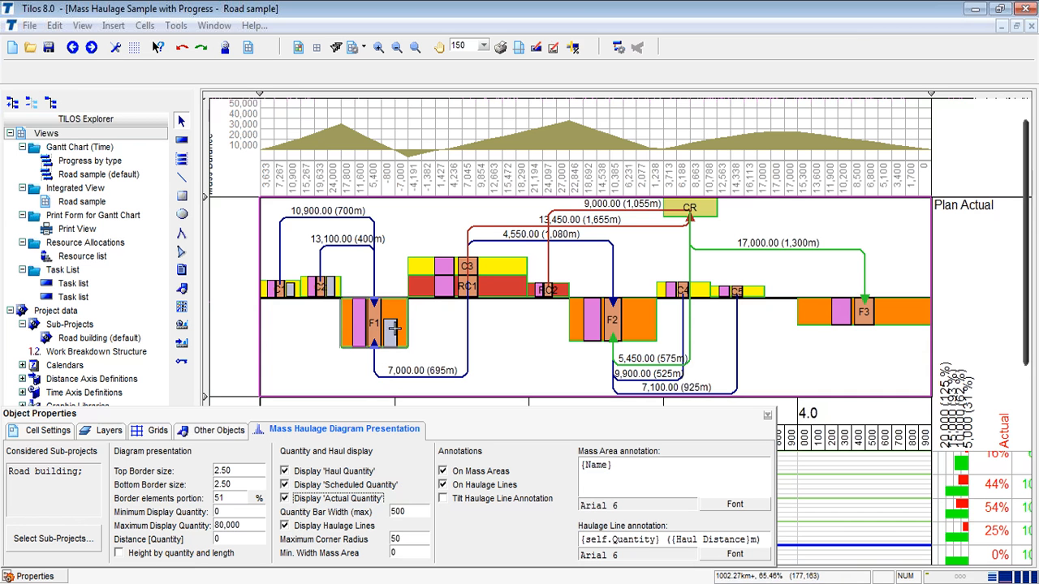
pyautogui.click(315, 486)
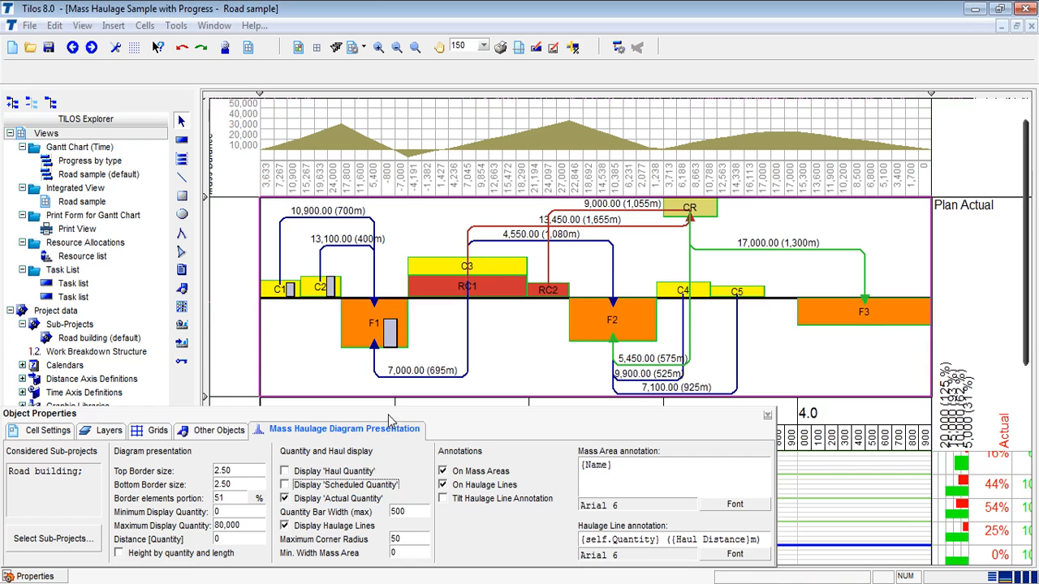
# Step: Dock the object properties and turn off the annotations on mass areas, keeping those on haulage lines
pyautogui.click(766, 415)
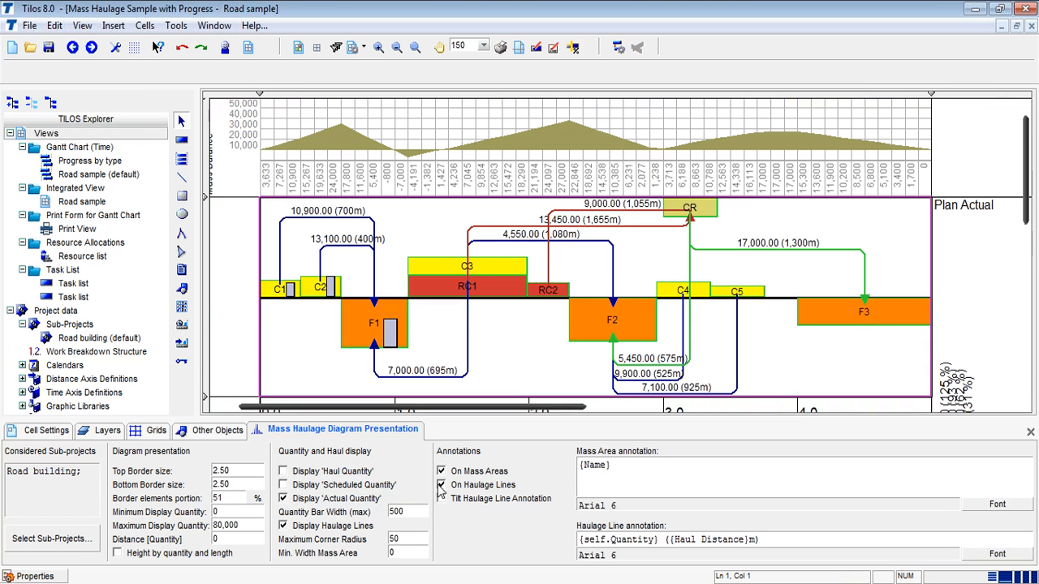
pyautogui.click(442, 471)
pyautogui.click(441, 485)
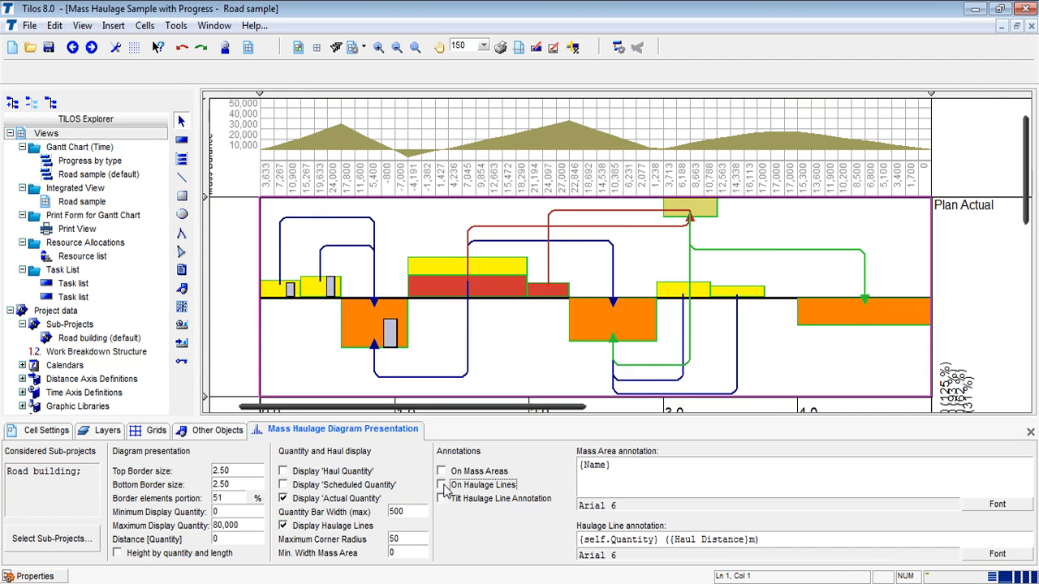
pyautogui.click(441, 485)
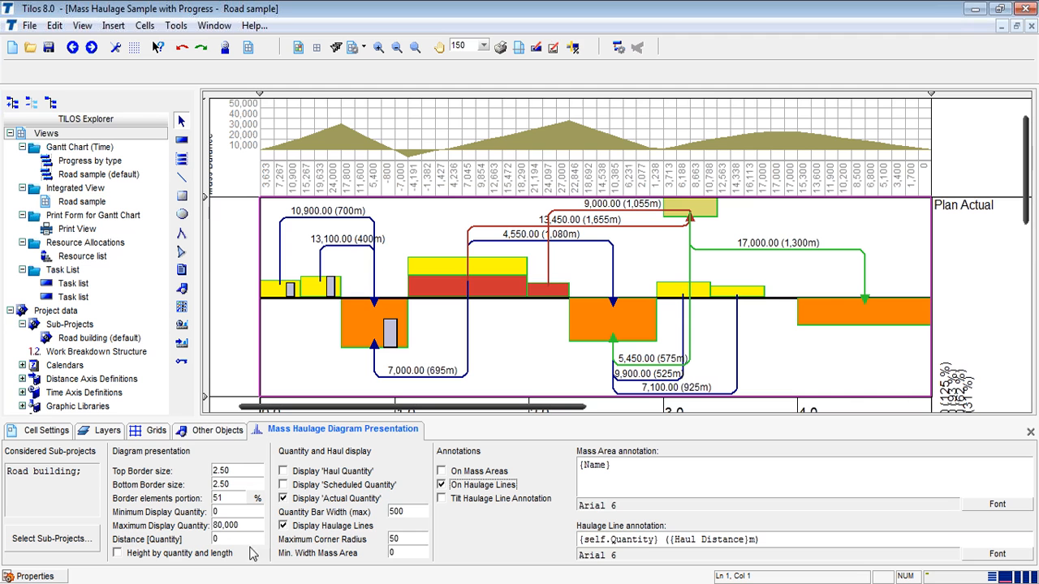
# Step: Try the mass area height by quantity and length with scheduled quantity bars, and restore the original height and actual quantity display
pyautogui.click(226, 555)
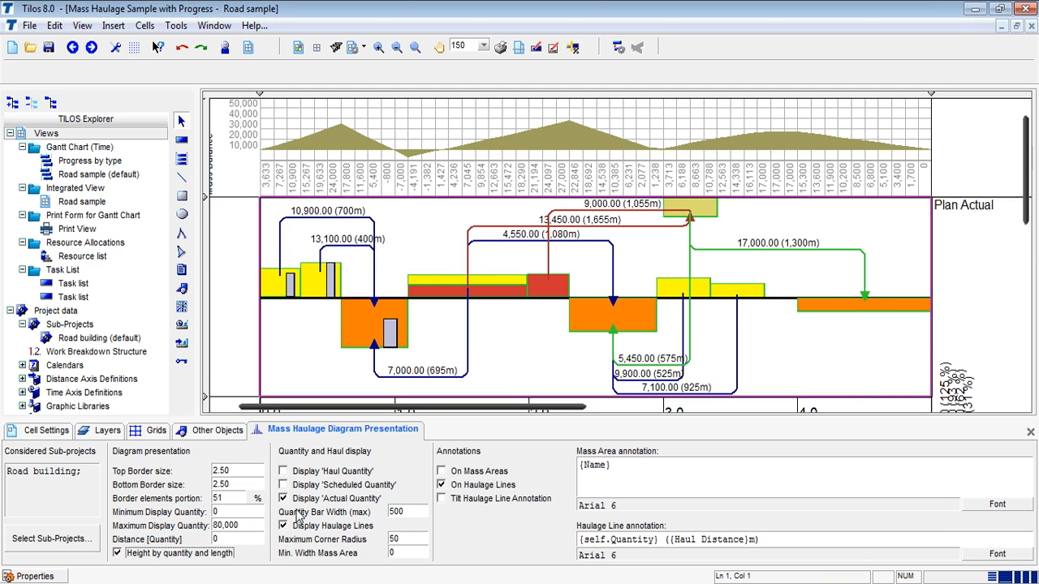
pyautogui.click(283, 485)
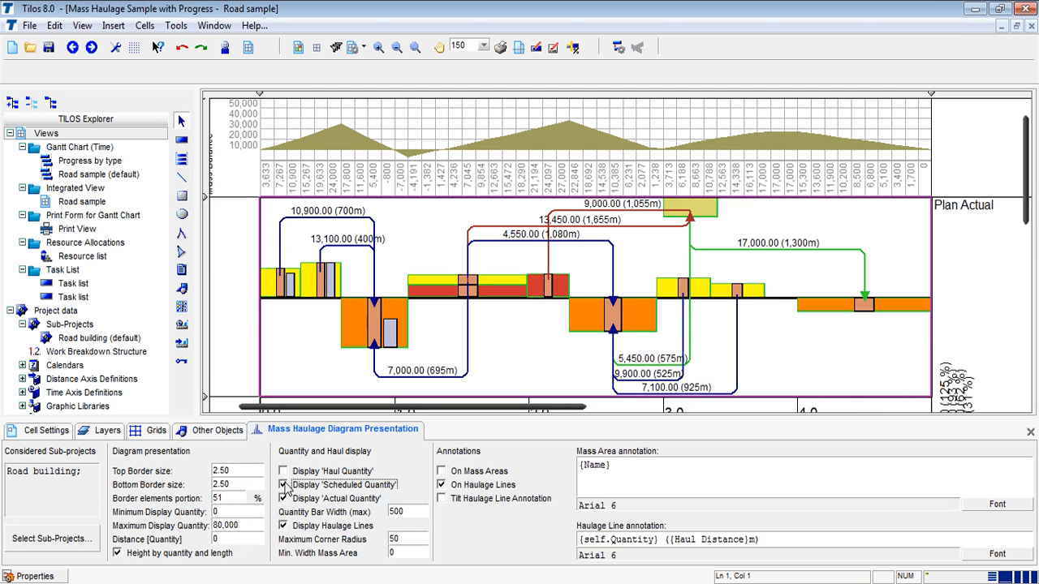
pyautogui.click(283, 485)
pyautogui.click(284, 498)
pyautogui.click(173, 555)
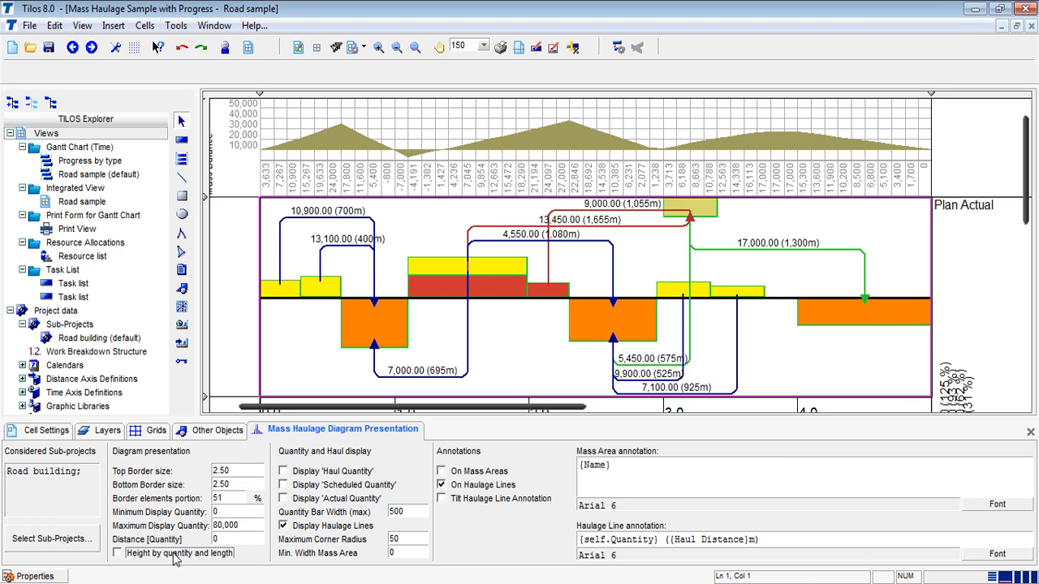
pyautogui.click(283, 499)
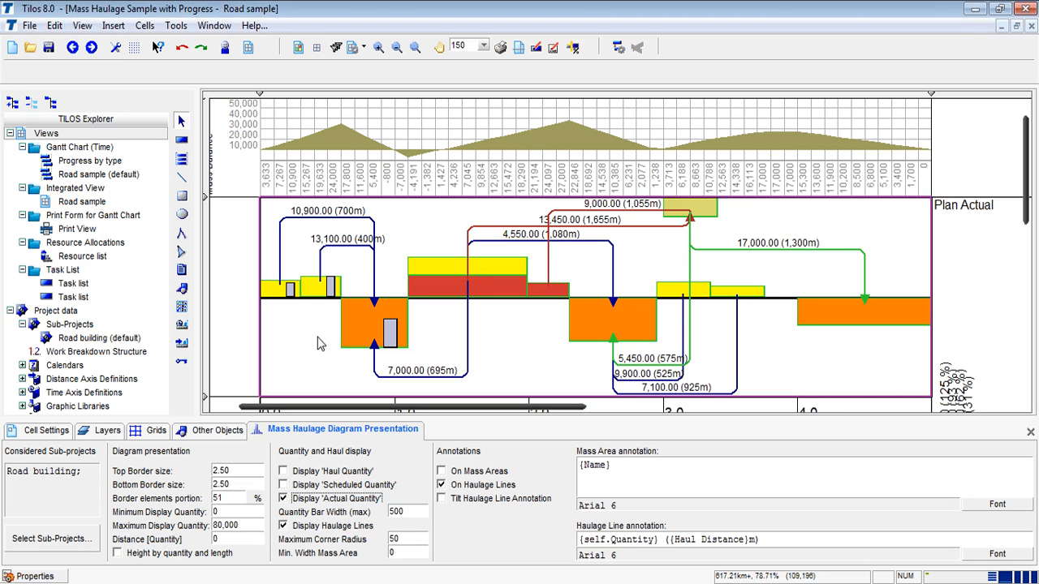
# Step: Hide the object properties and review the cut and fill tasks in the time-distance diagram
pyautogui.click(432, 343)
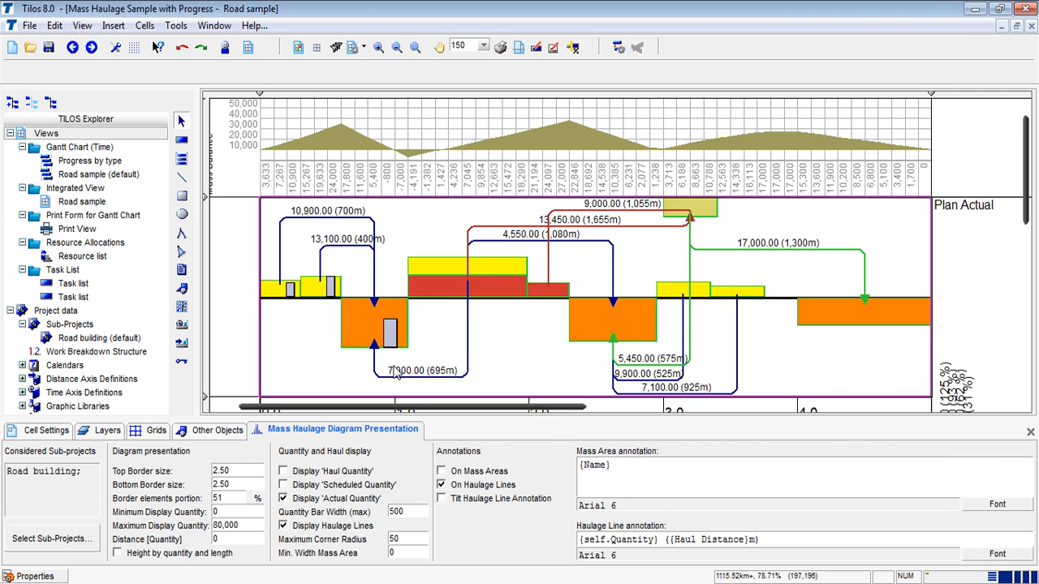
pyautogui.click(58, 576)
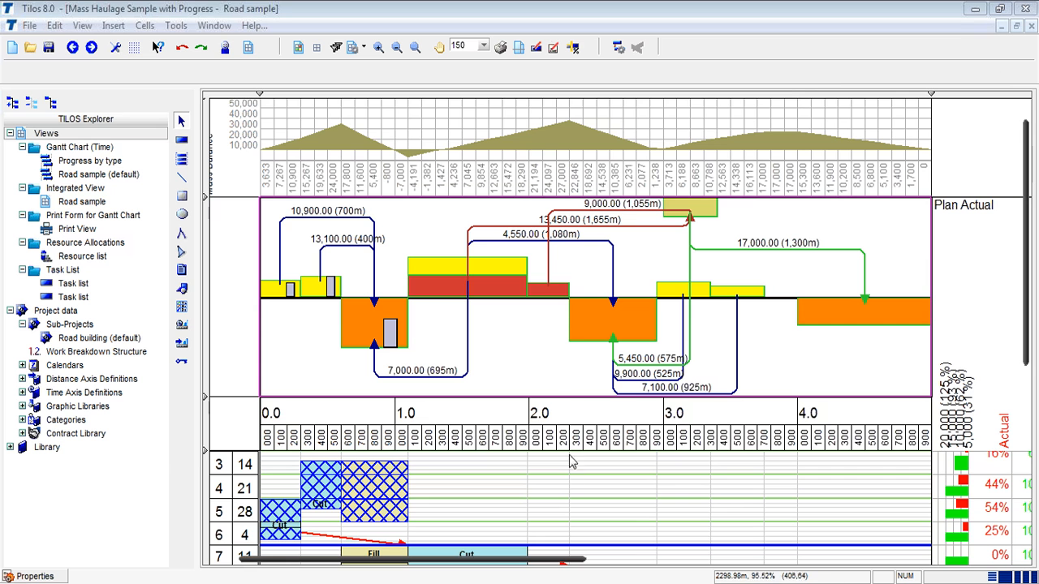
pyautogui.scroll(-3, 573, 492)
pyautogui.scroll(-1, 573, 497)
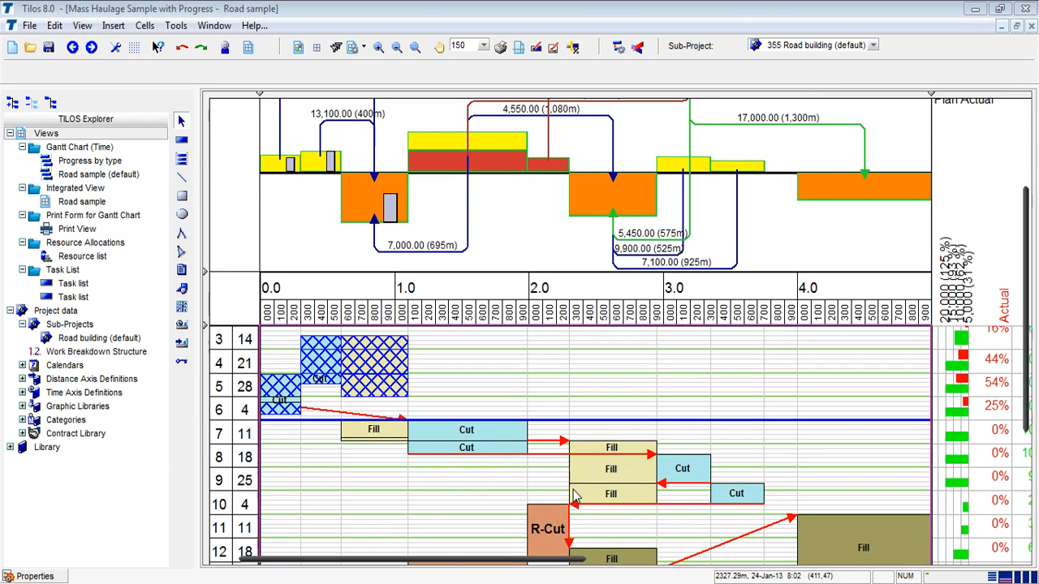
pyautogui.scroll(-2, 573, 497)
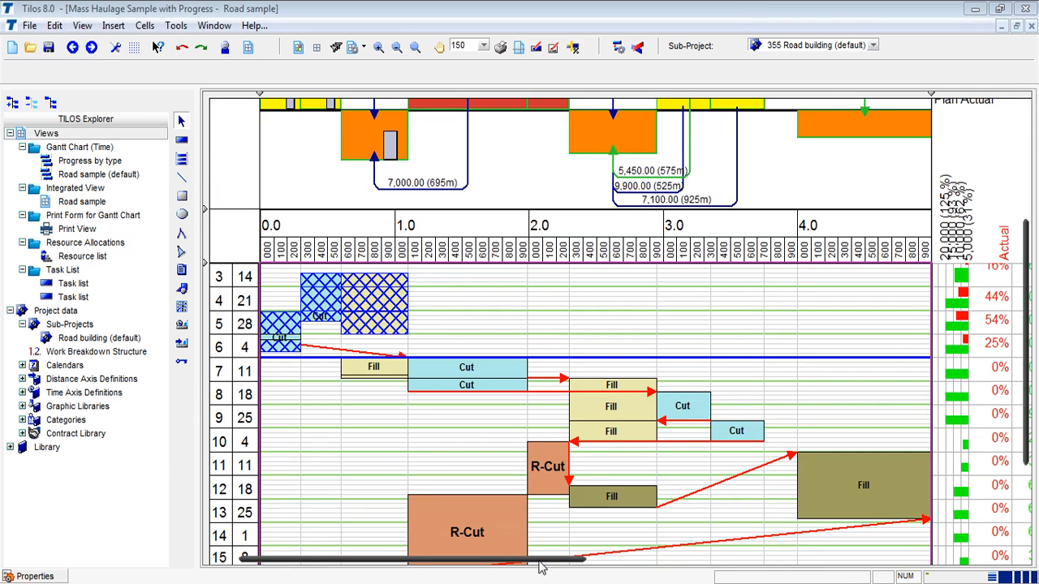
pyautogui.moveTo(542, 567); pyautogui.dragTo(544, 564)
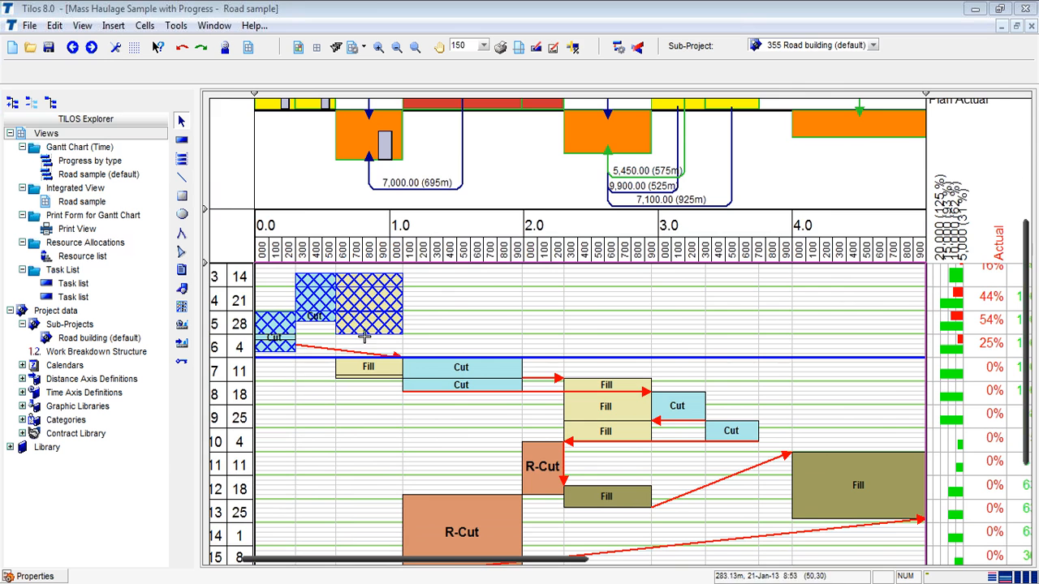
# Step: Open the Progress by type Gantt chart and widen its Bar line title column and table area
pyautogui.click(89, 161)
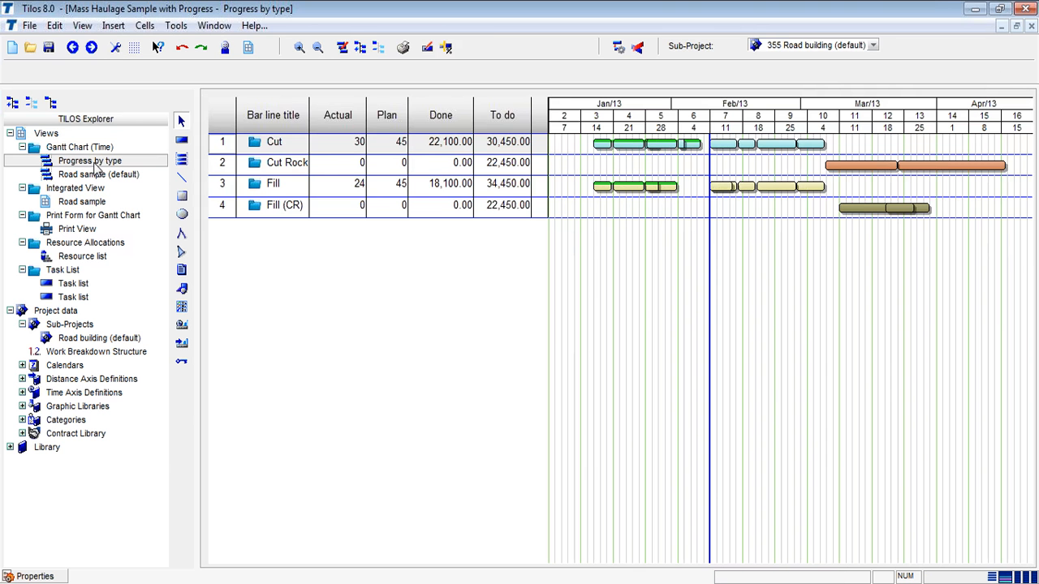
pyautogui.moveTo(309, 122); pyautogui.dragTo(342, 122)
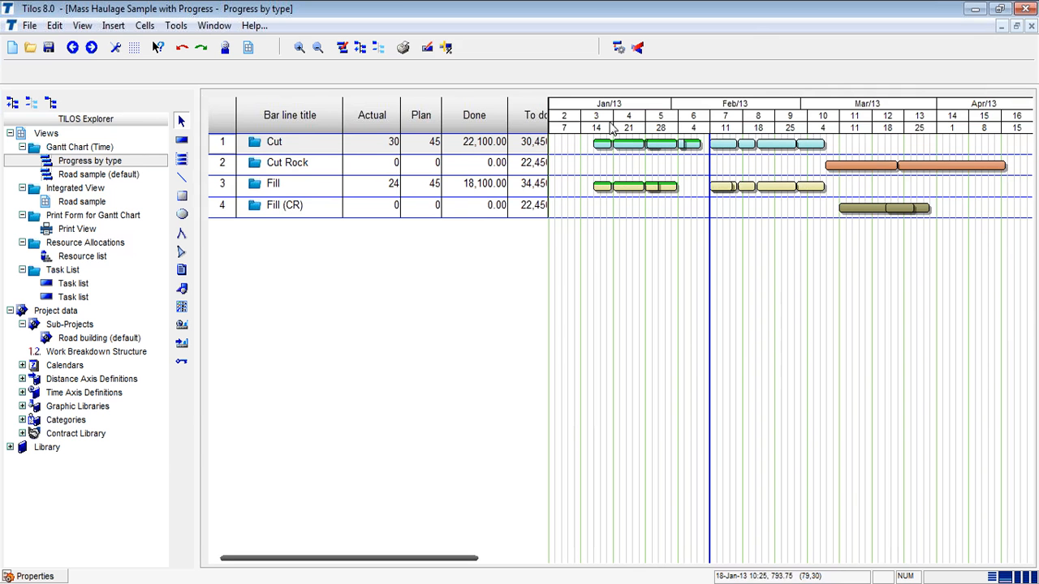
pyautogui.moveTo(549, 132)
pyautogui.mouseDown()
pyautogui.moveTo(598, 132)
pyautogui.moveTo(564, 132)
pyautogui.mouseUp()
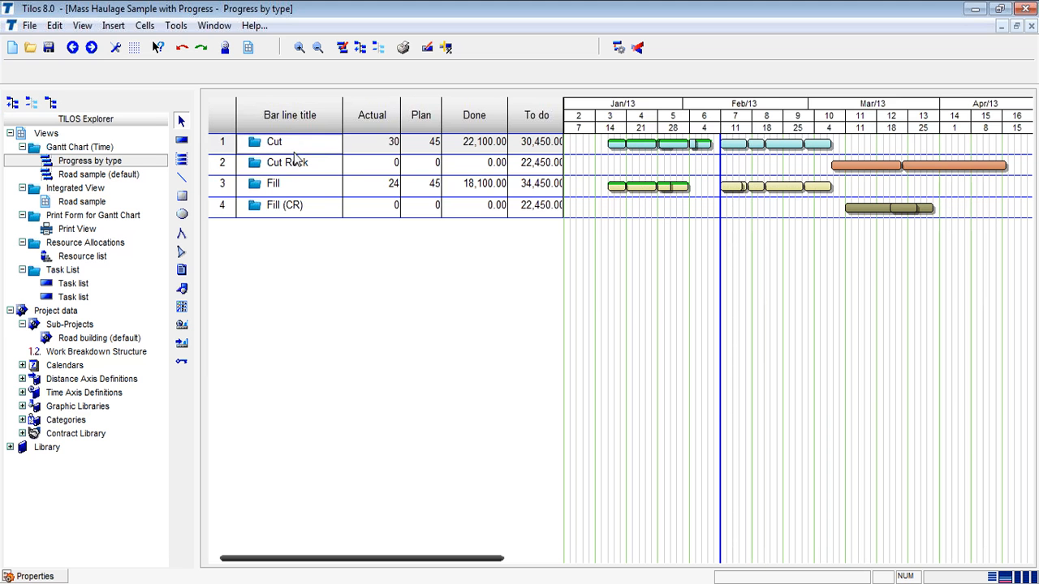
# Step: Examine the Cut Rock, Fill and Fill (CR) bar lines and the first Cut task in the Gantt chart
pyautogui.click(297, 168)
pyautogui.click(294, 185)
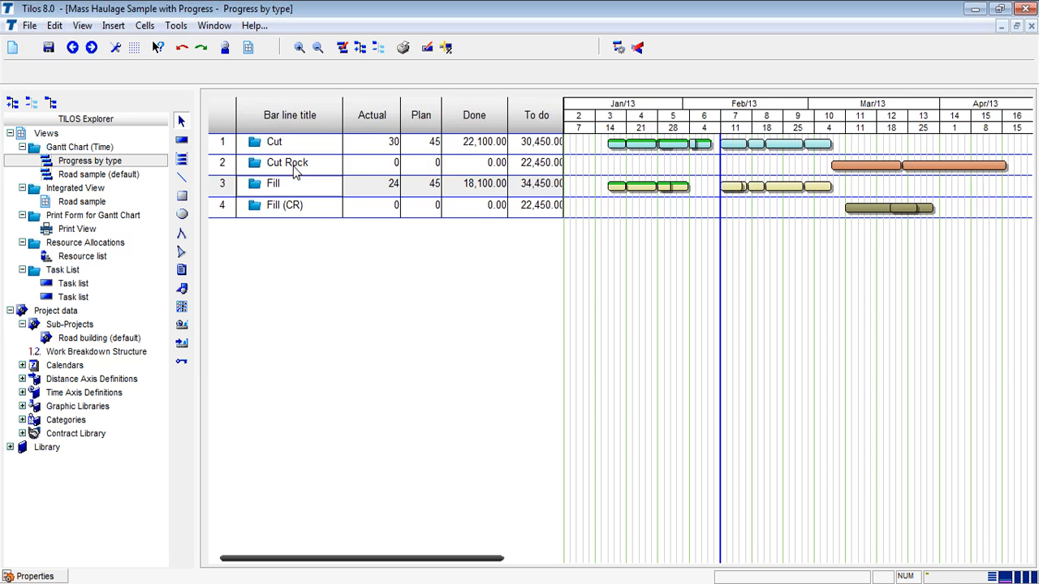
pyautogui.click(291, 165)
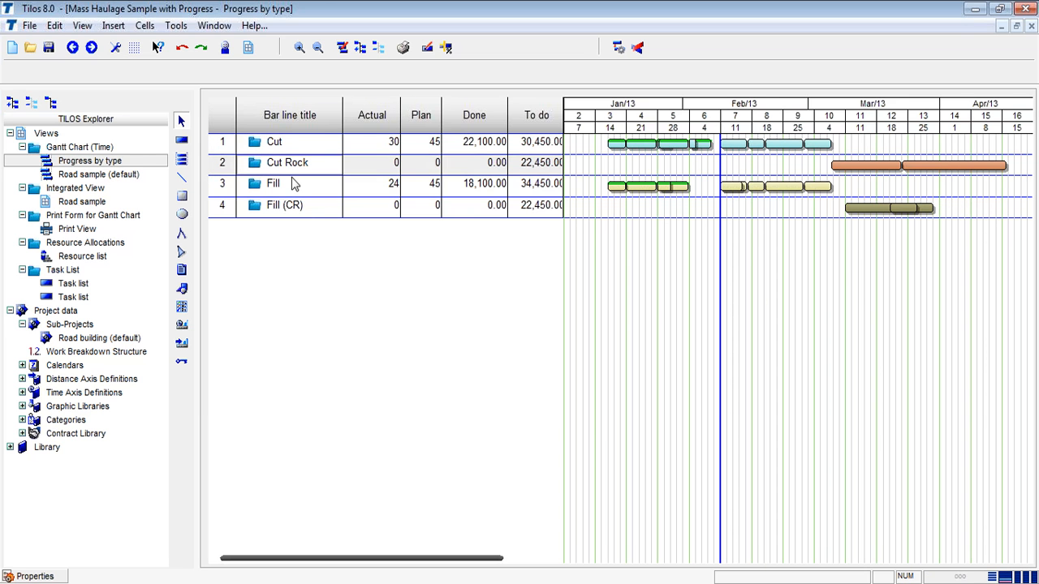
pyautogui.click(294, 185)
pyautogui.click(298, 208)
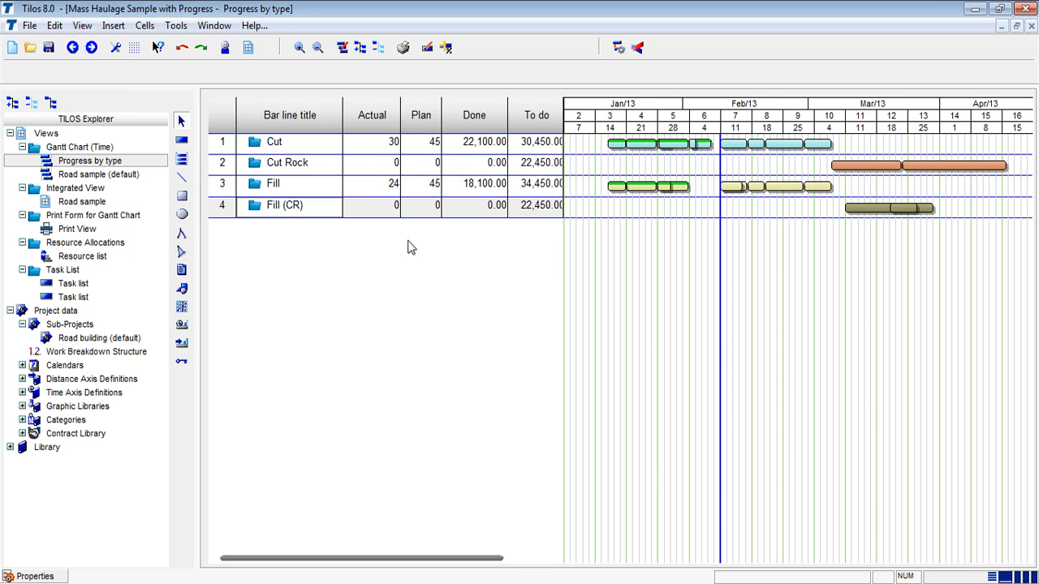
pyautogui.click(614, 146)
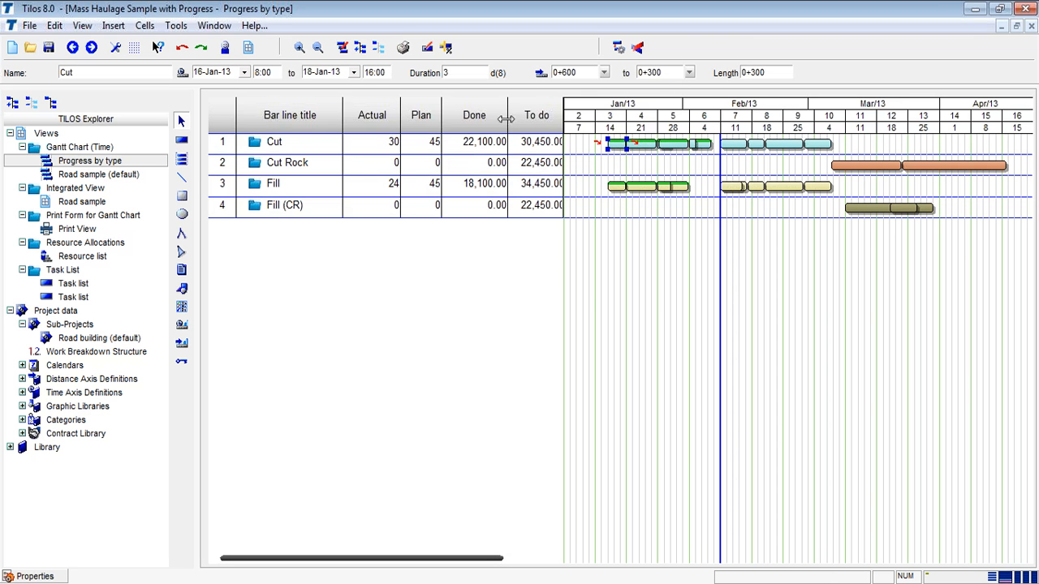
pyautogui.click(527, 146)
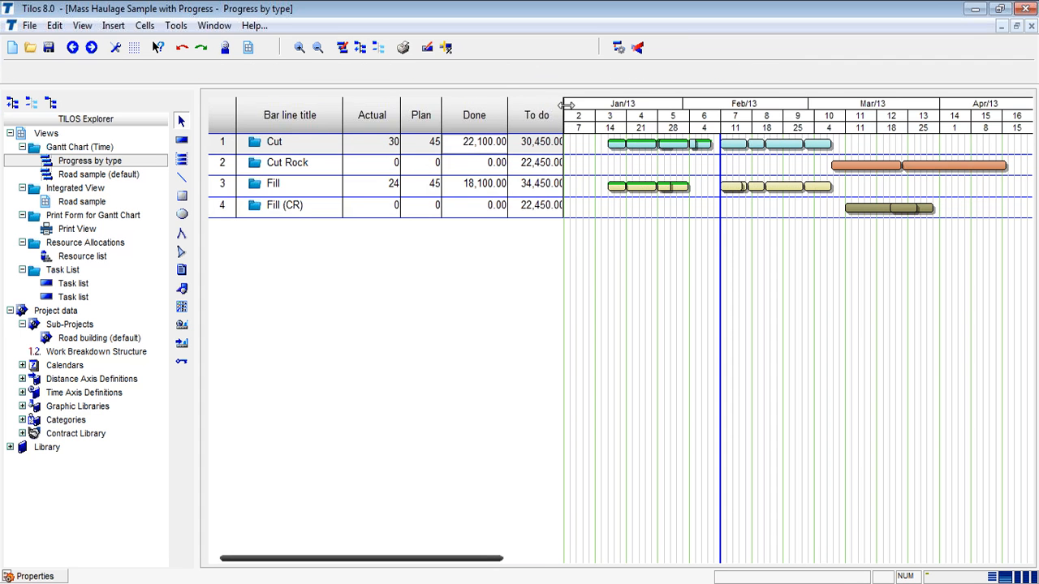
# Step: Widen the Gantt table area to fit the To do column and check the Cut line's Actual and Plan progress
pyautogui.moveTo(568, 105); pyautogui.dragTo(572, 116)
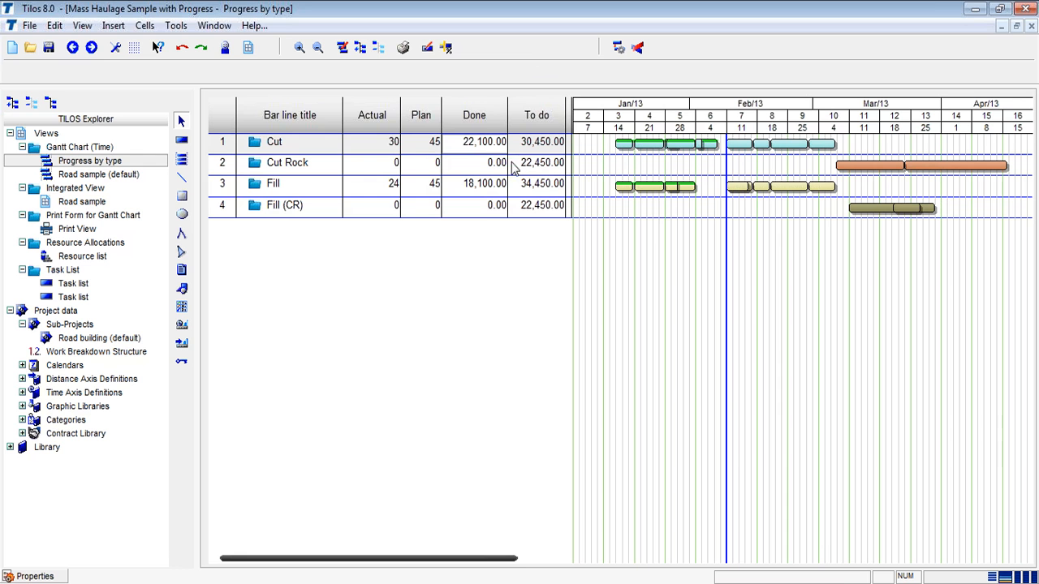
pyautogui.click(394, 142)
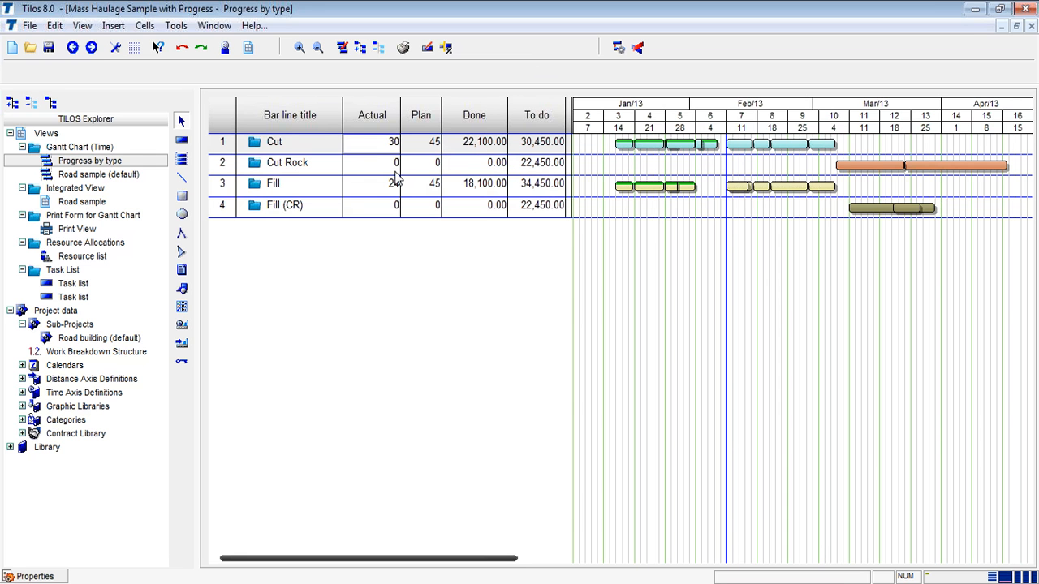
pyautogui.click(419, 149)
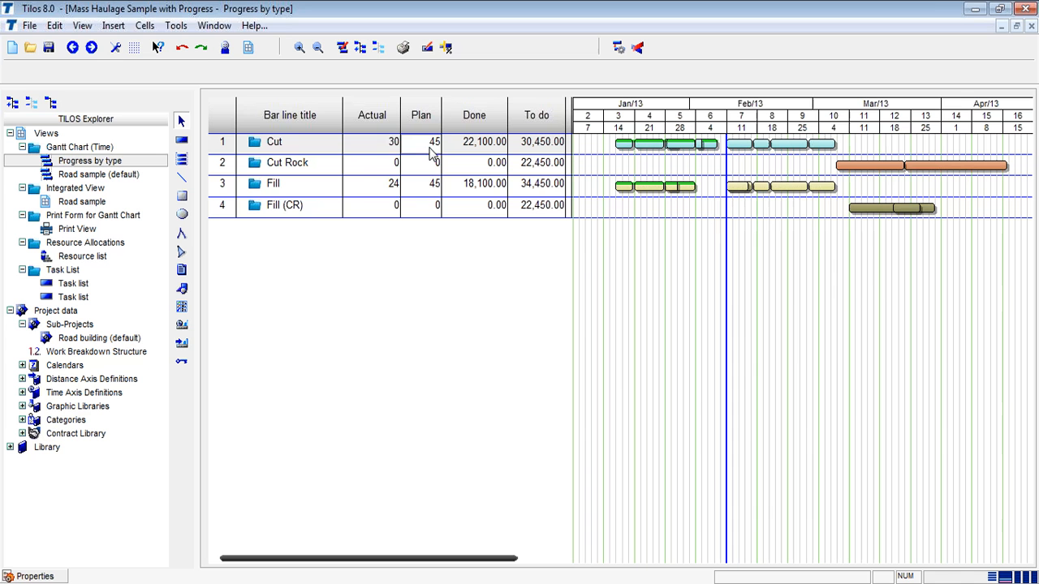
# Step: Check the Cut and Fill bar lines, open the Road sample (default) Gantt chart and widen its table area to fit the Bar line title column
pyautogui.click(388, 151)
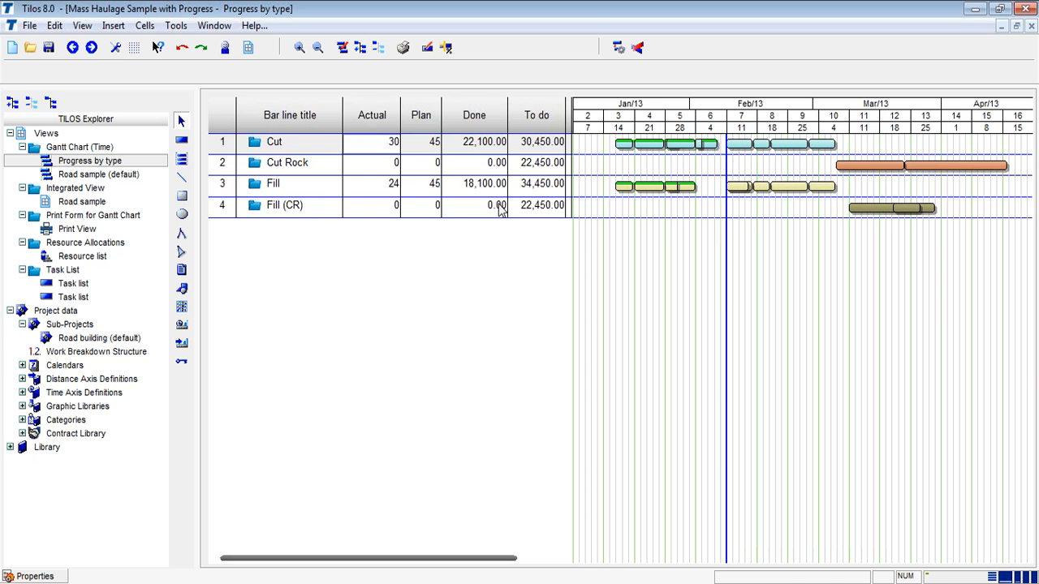
pyautogui.click(321, 185)
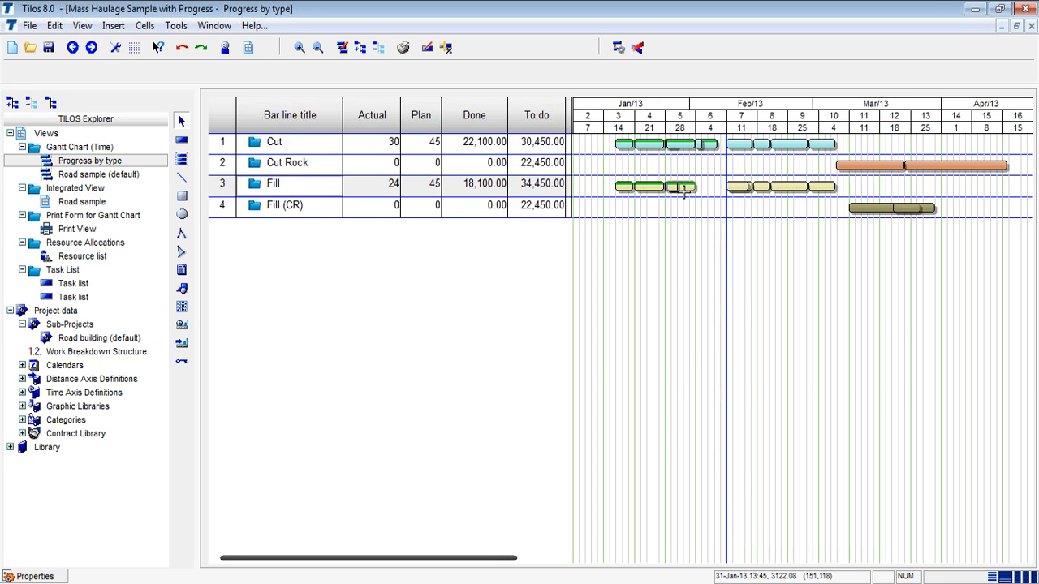
pyautogui.doubleClick(126, 177)
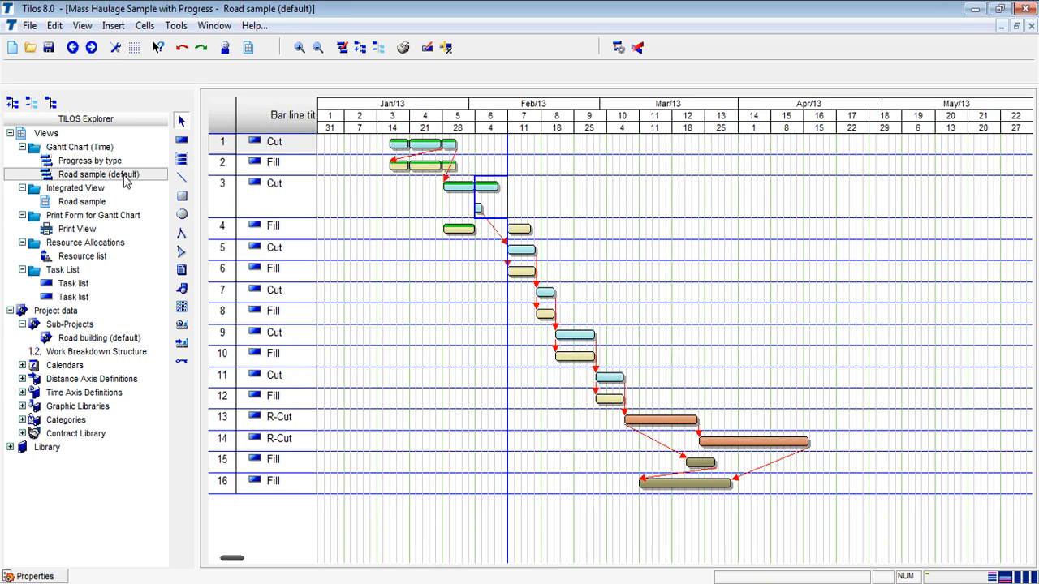
pyautogui.moveTo(316, 120); pyautogui.dragTo(366, 131)
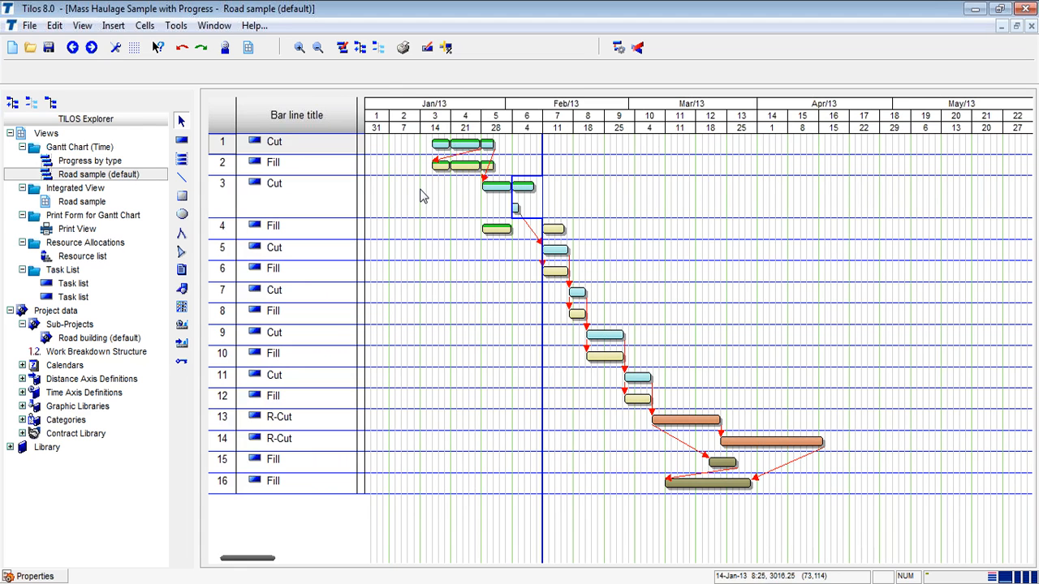
# Step: Glance at the Road sample integrated view, and open the first task list and narrow its Name column
pyautogui.doubleClick(104, 203)
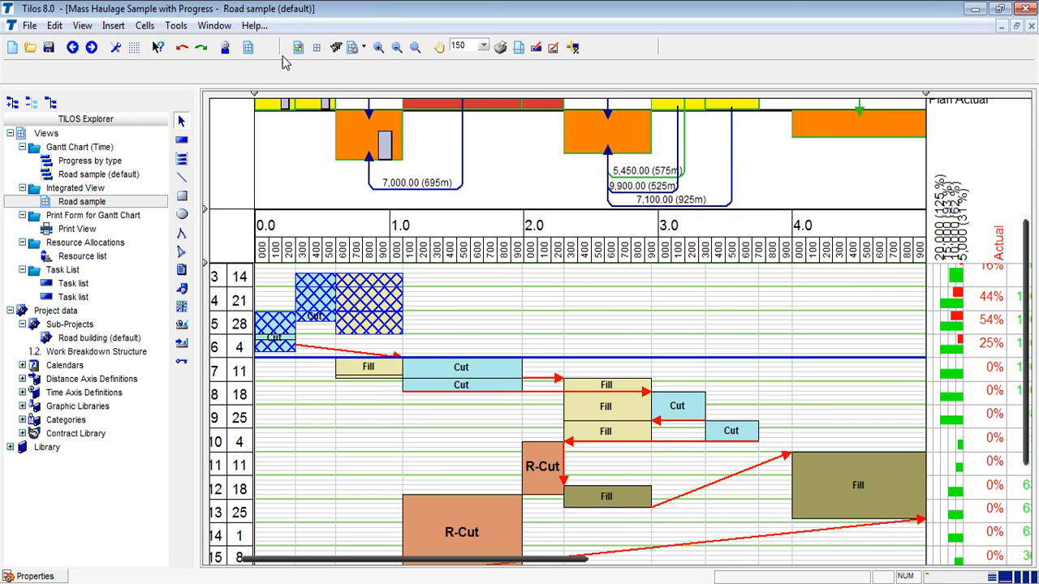
pyautogui.click(72, 48)
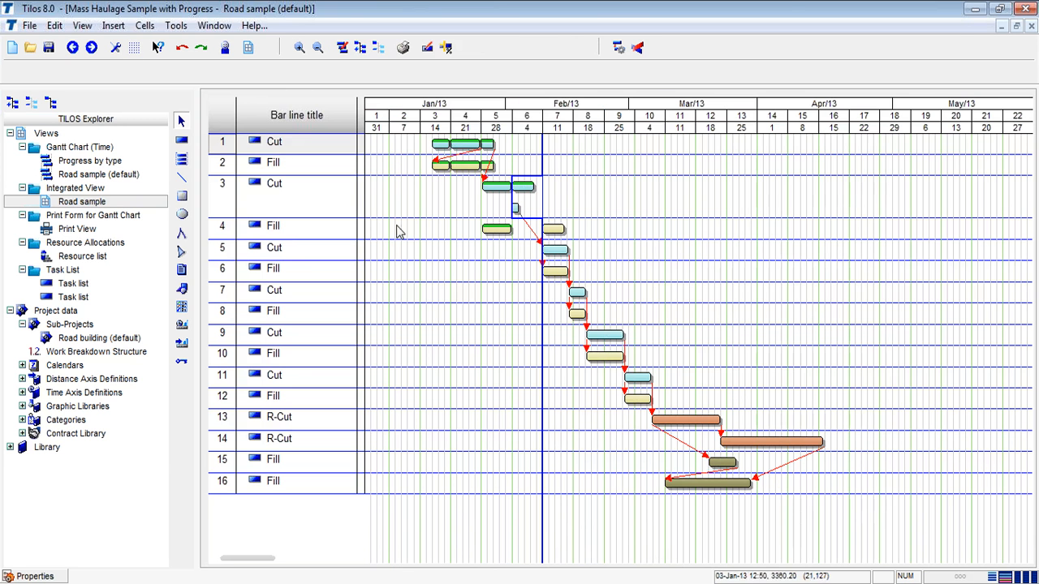
pyautogui.click(104, 258)
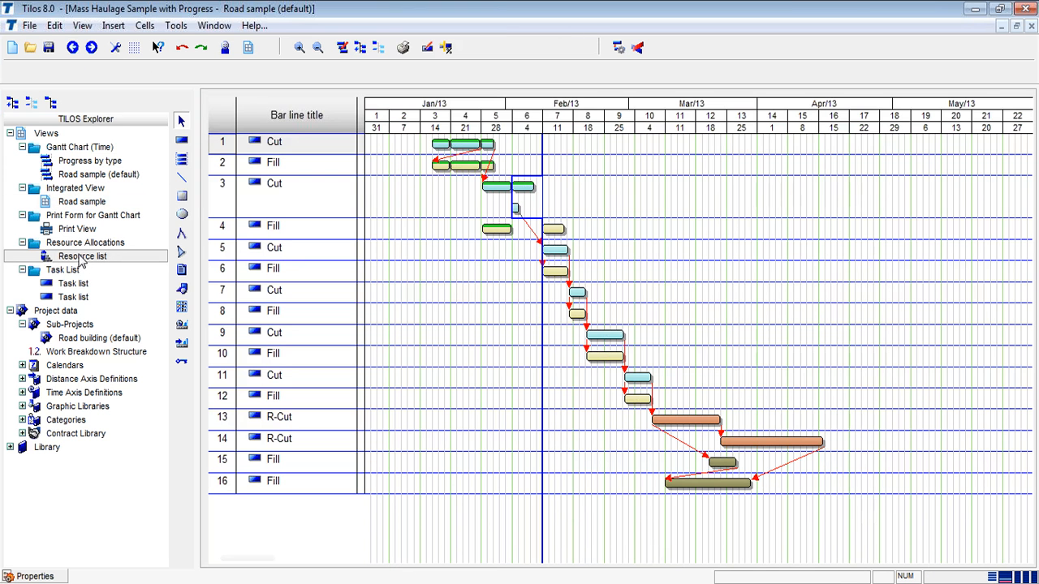
pyautogui.click(80, 286)
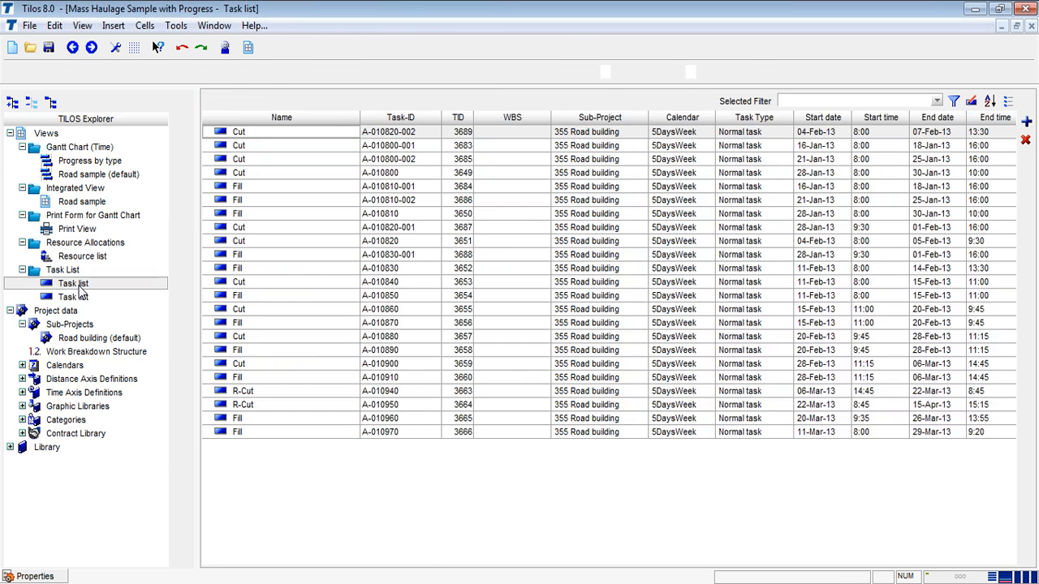
pyautogui.moveTo(361, 130); pyautogui.dragTo(300, 137)
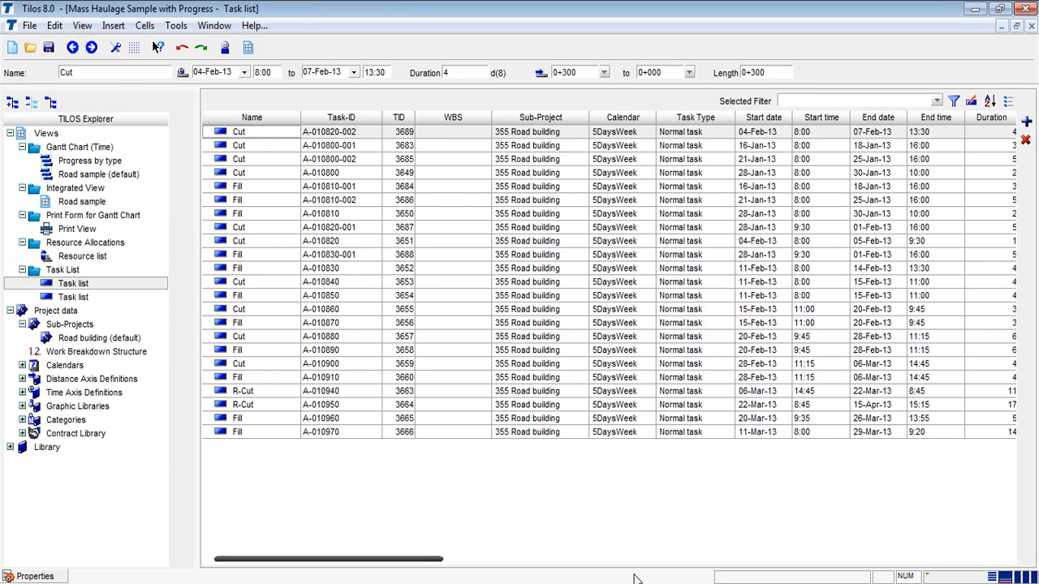
# Step: Switch to the Mass Haulage Sample workbook in Excel, view its CutFill sheet, and minimize the workbook
pyautogui.moveTo(635, 578)
pyautogui.click(602, 536)
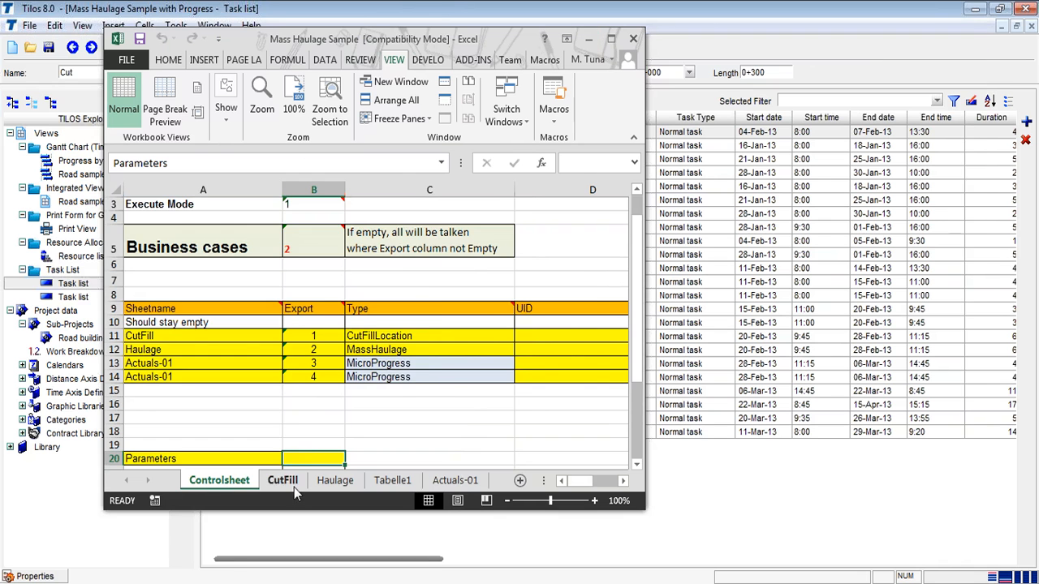
pyautogui.click(295, 490)
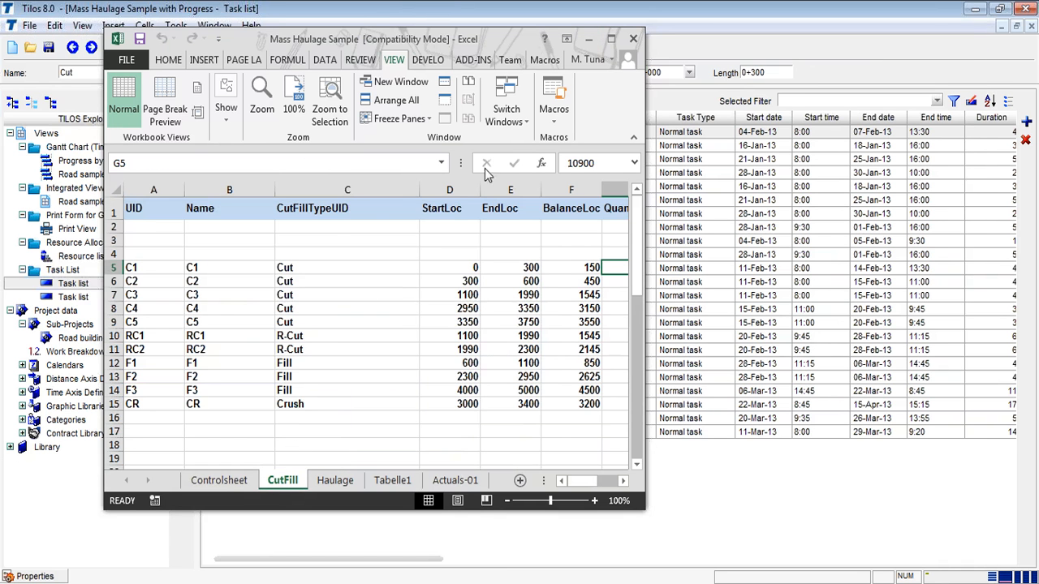
pyautogui.click(588, 39)
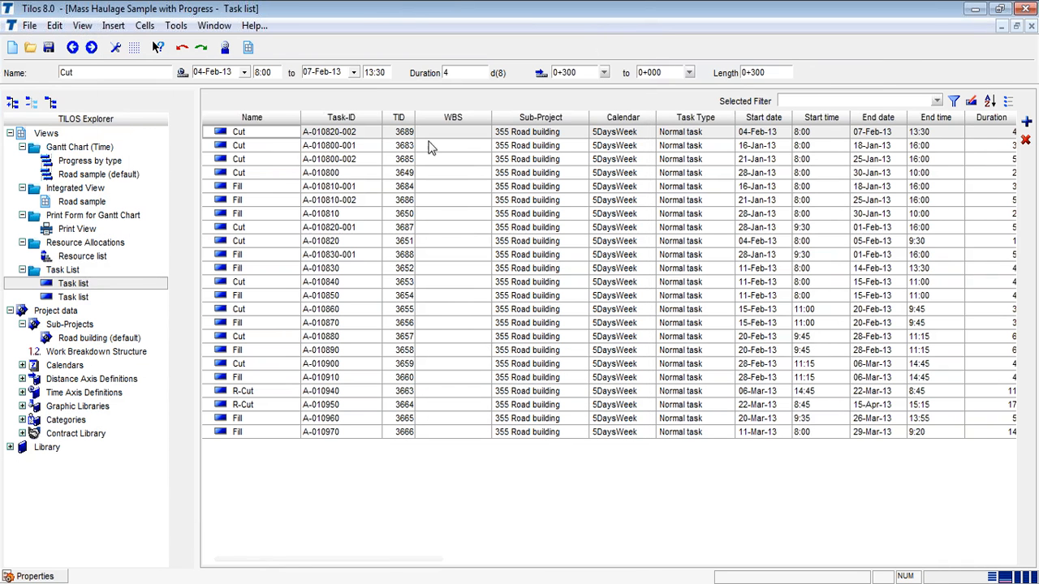
# Step: Review the Cut task A-010800-001 and the Fill tasks A-010810-001 and A-010810-002 in the task list
pyautogui.click(264, 154)
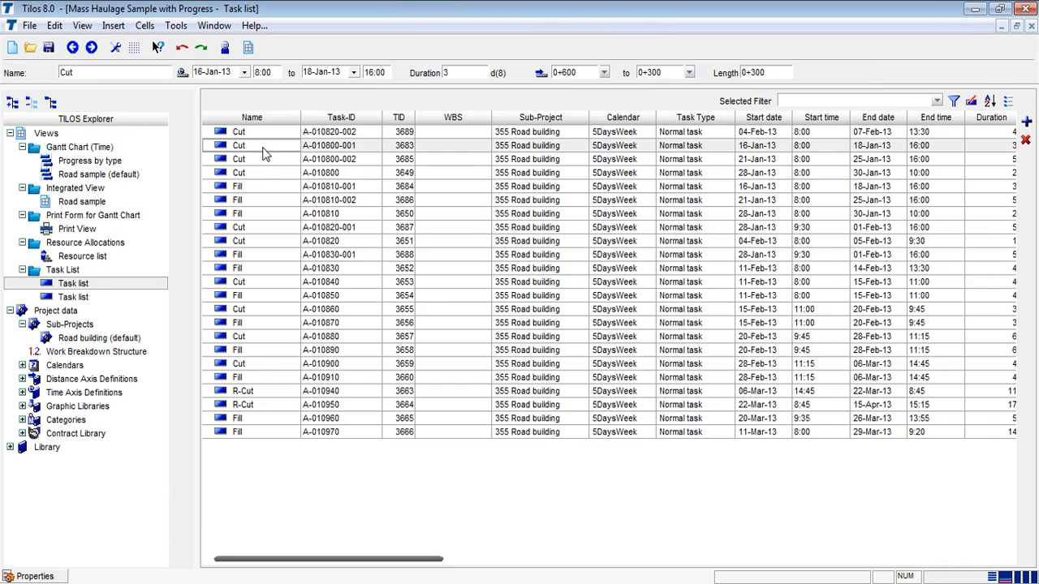
pyautogui.click(286, 191)
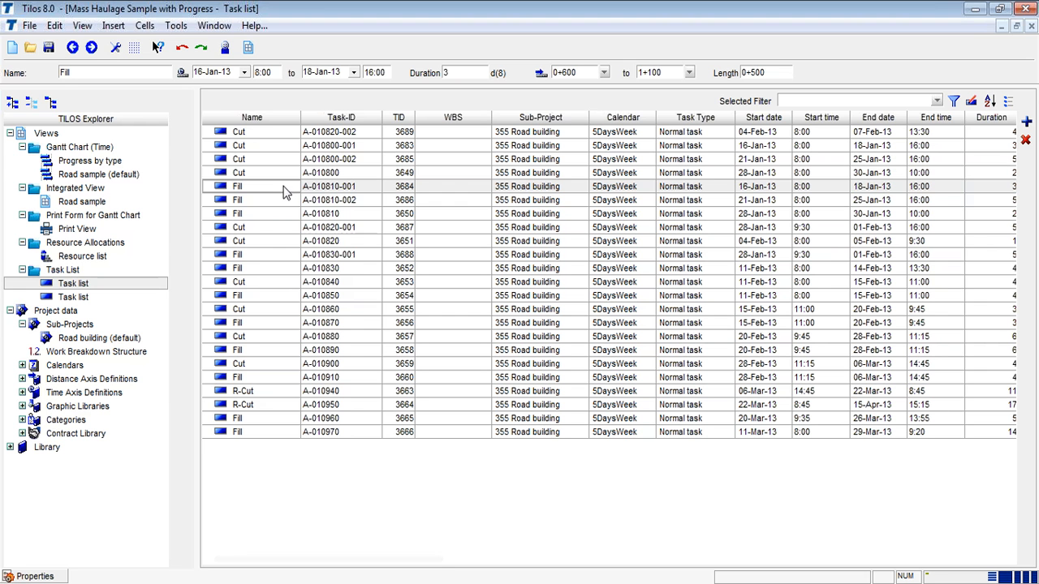
pyautogui.click(285, 203)
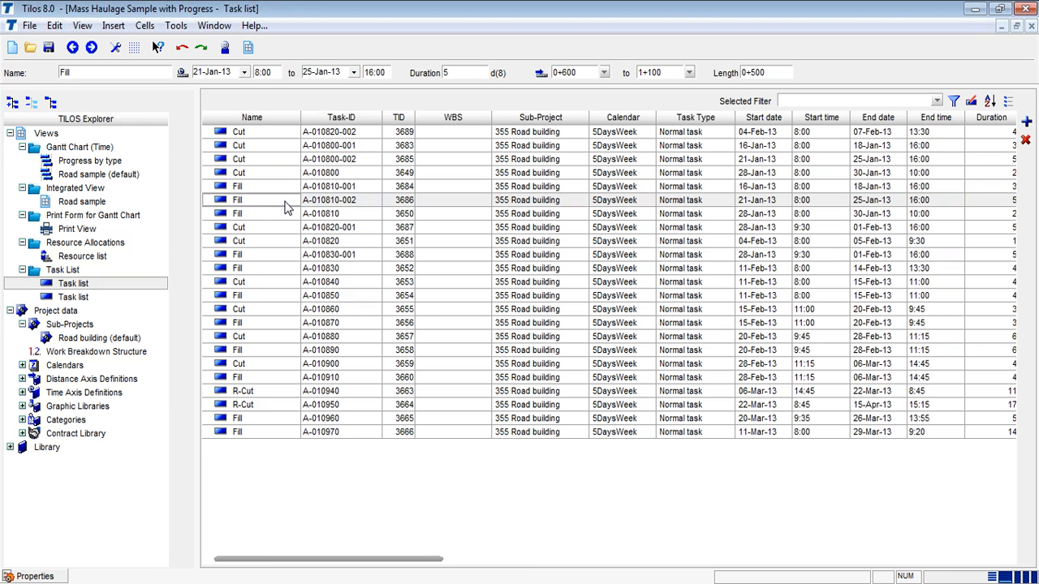
# Step: Revisit the Progress by type Gantt chart and the Road sample integrated view
pyautogui.doubleClick(111, 163)
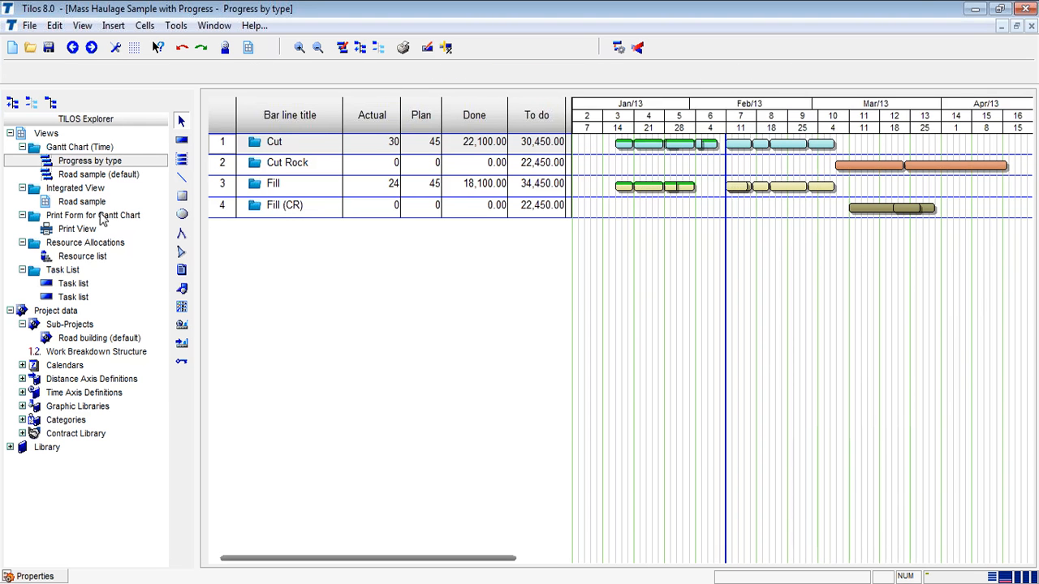
pyautogui.doubleClick(94, 203)
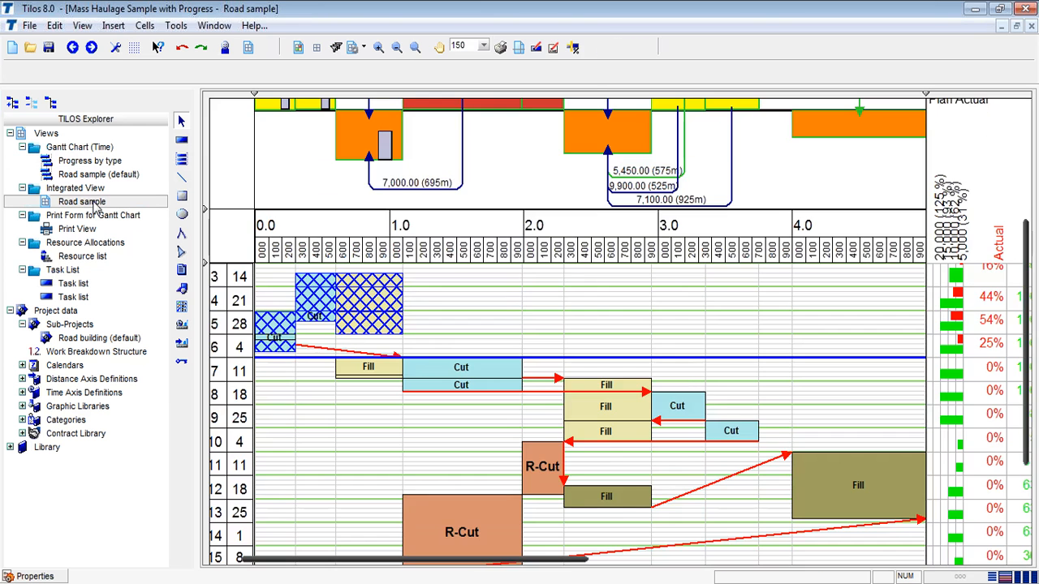
pyautogui.click(553, 290)
pyautogui.scroll(2, 553, 290)
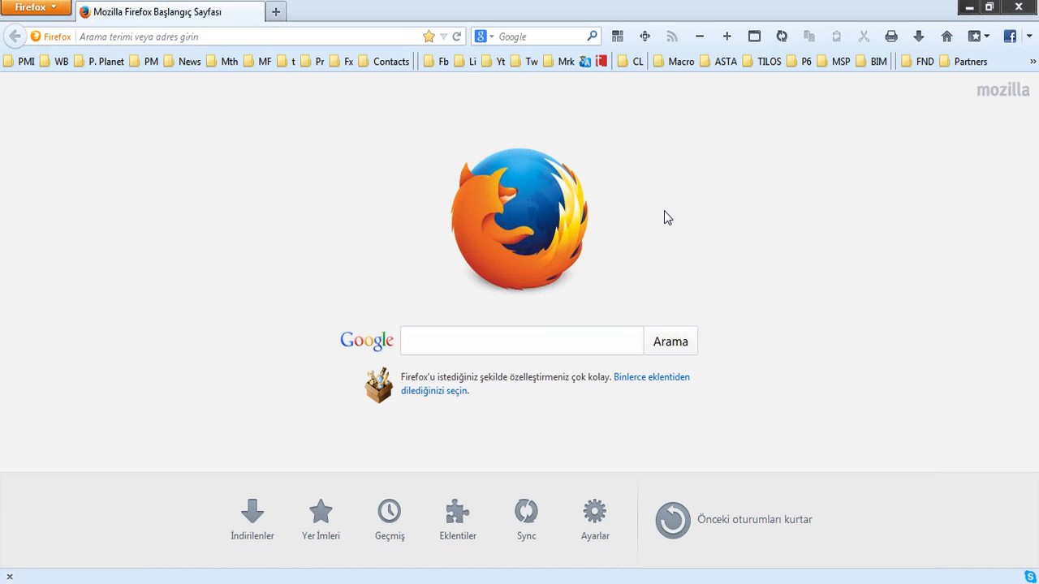
# Step: Go to fndsite.com in Firefox
pyautogui.click(305, 41)
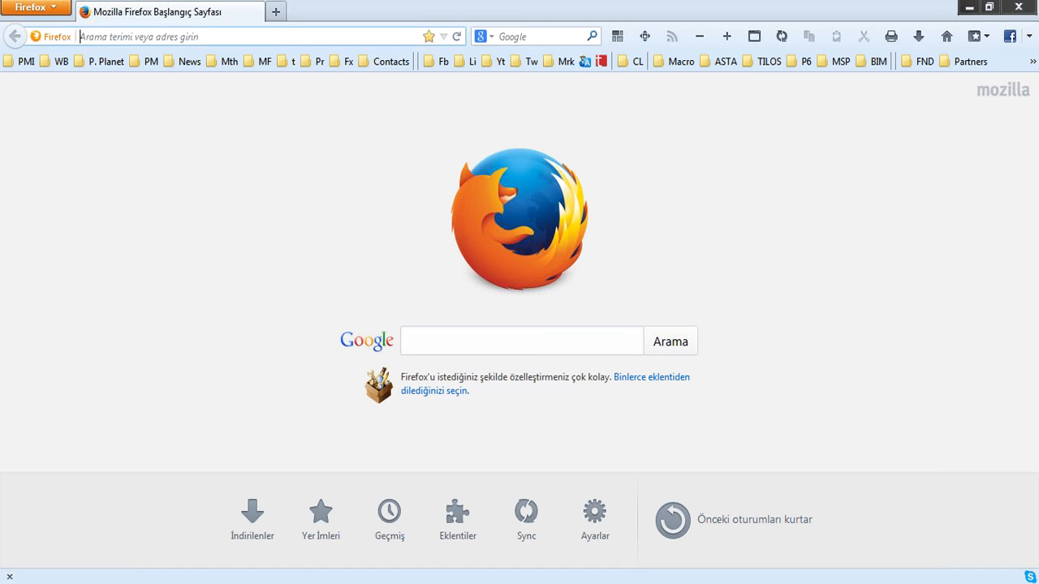
pyautogui.write('fndsite.com')
pyautogui.press('Return')
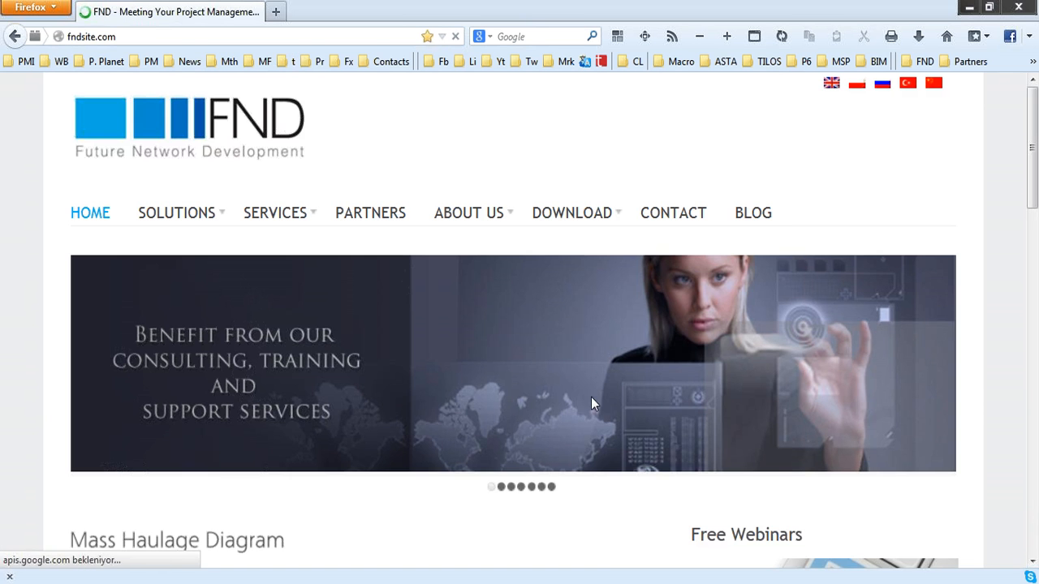
# Step: Open the Free Webinars page from the home page and view the list of TILOS free webinars
pyautogui.scroll(-5, 628, 523)
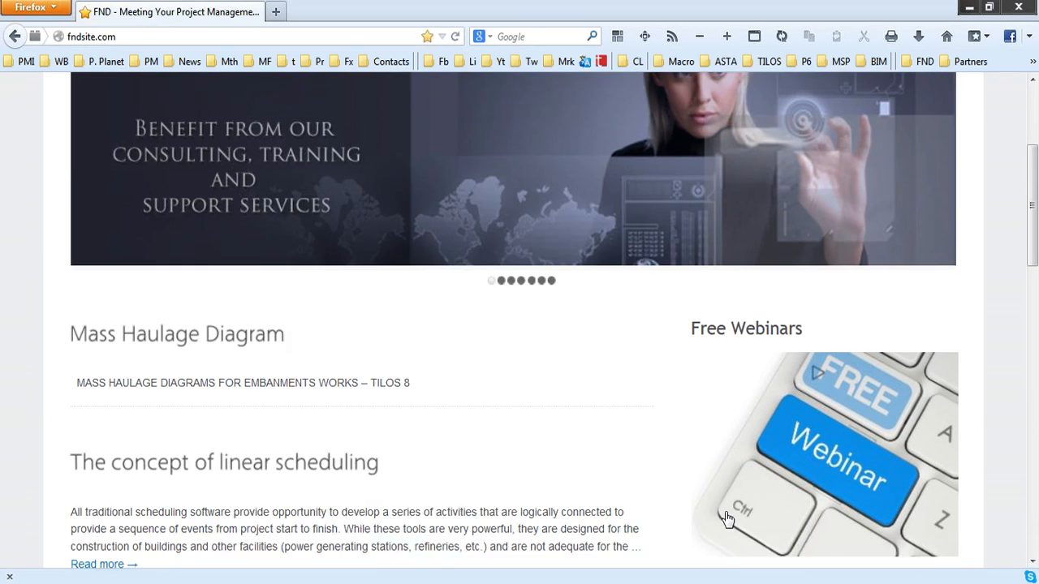
pyautogui.click(758, 461)
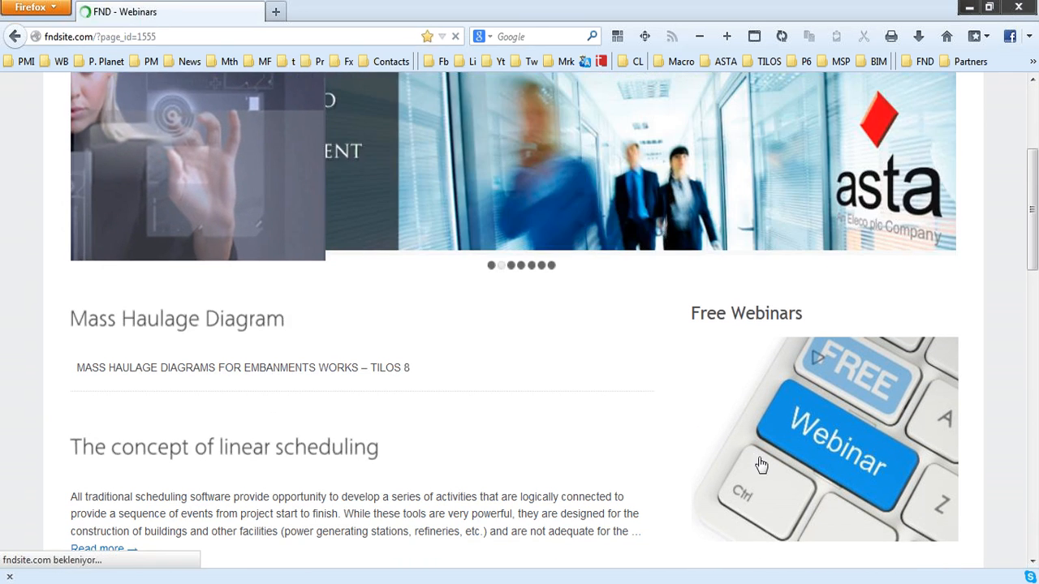
pyautogui.scroll(-10, 481, 470)
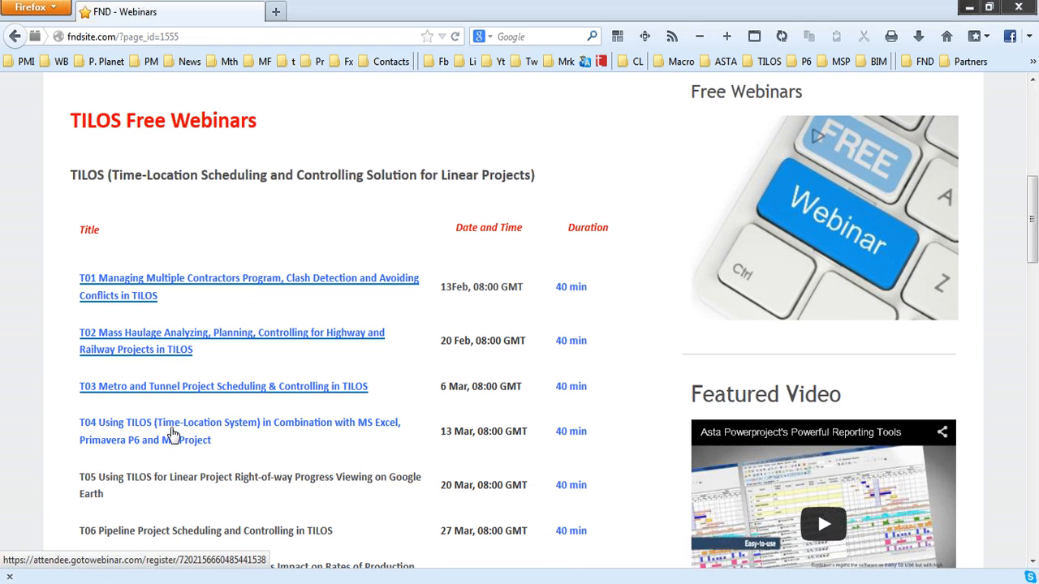
# Step: Open the bookmarked TILOS Time-Location Scheduling and Controlling LinkedIn group in a new browser tab
pyautogui.click(276, 12)
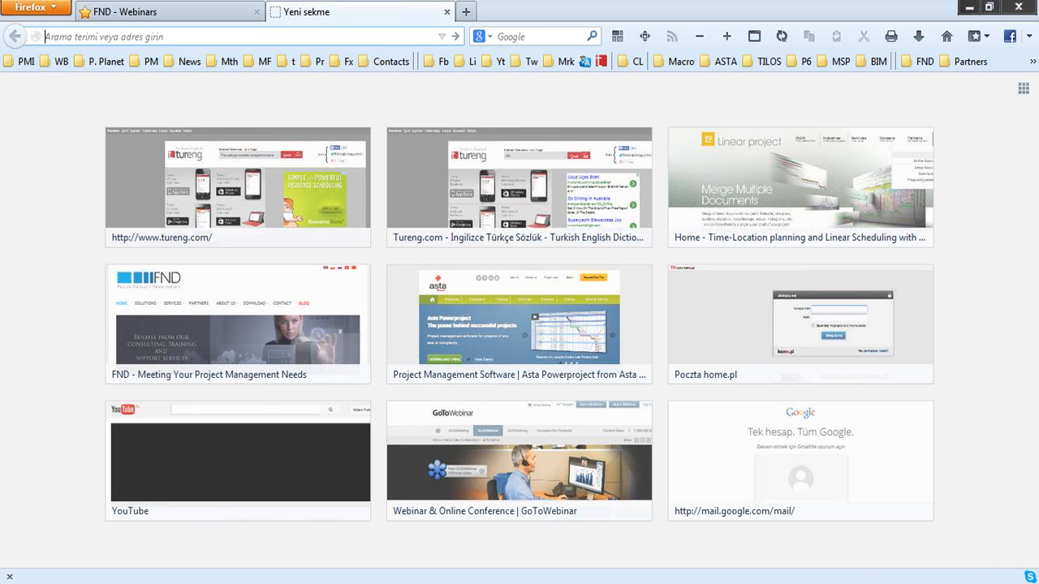
pyautogui.click(472, 62)
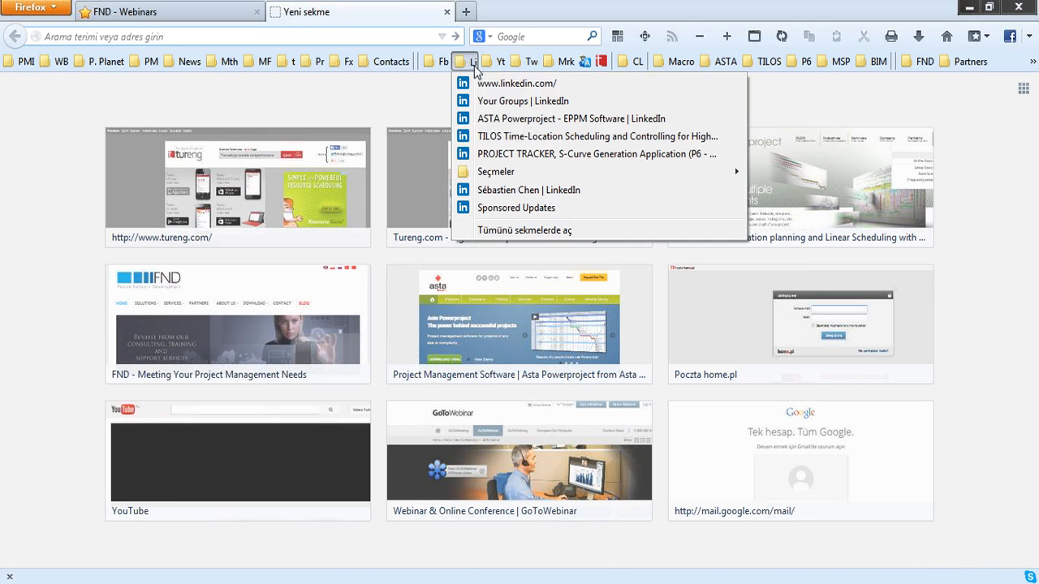
pyautogui.click(509, 138)
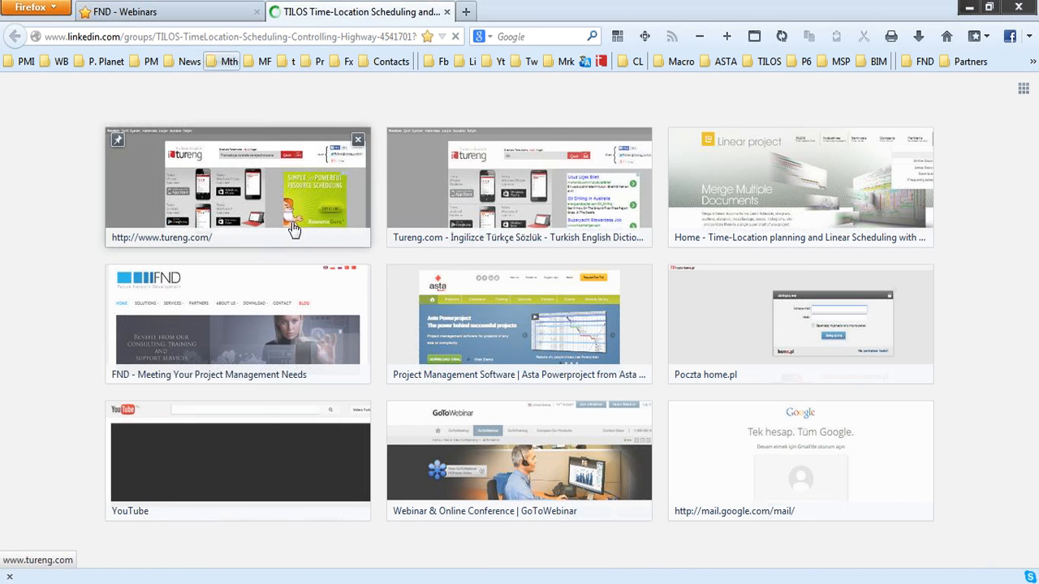
# Step: Browse the LinkedIn group's discussions, from the webinar announcements to the oldest listed posts
pyautogui.scroll(-5, 326, 267)
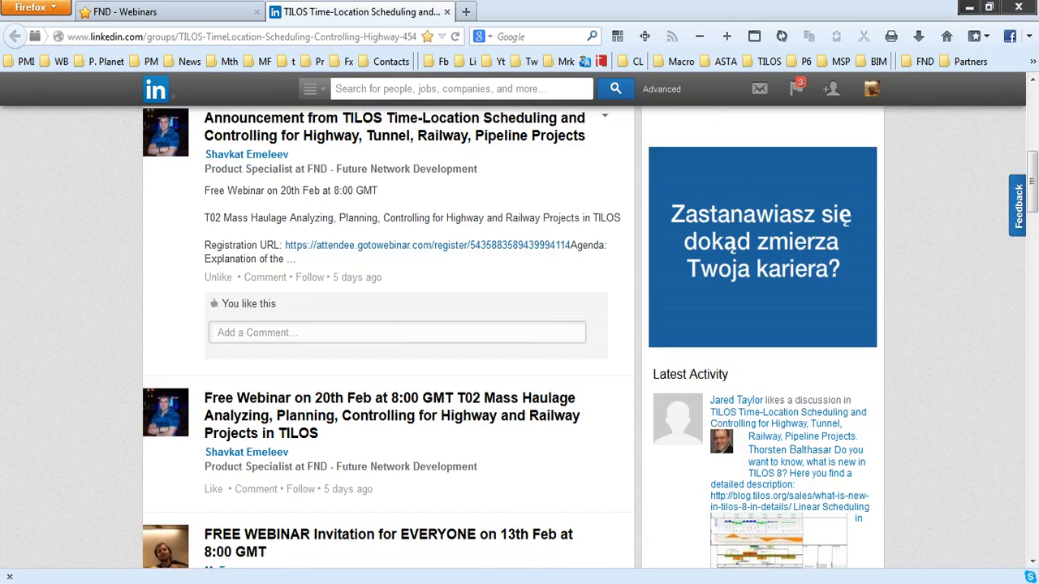
pyautogui.scroll(-5, 258, 313)
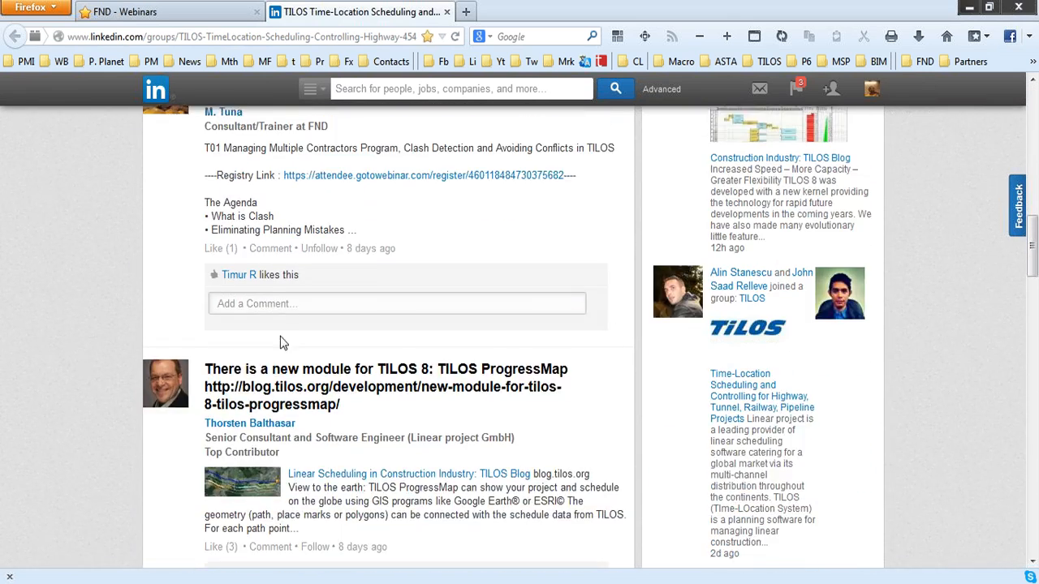
pyautogui.scroll(-3, 280, 341)
pyautogui.scroll(2, 288, 348)
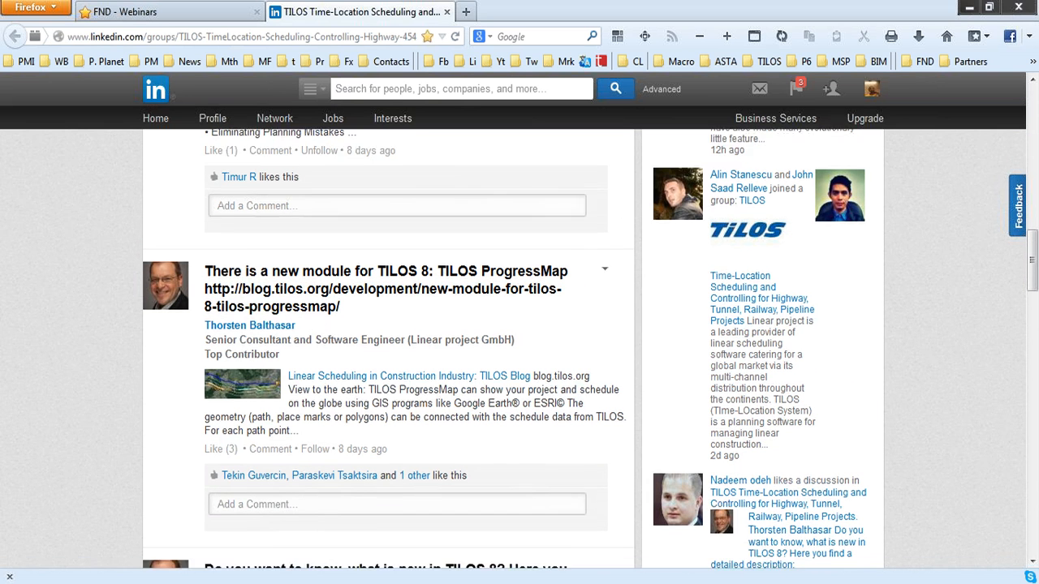
pyautogui.scroll(-10, 329, 339)
pyautogui.scroll(-15, 328, 339)
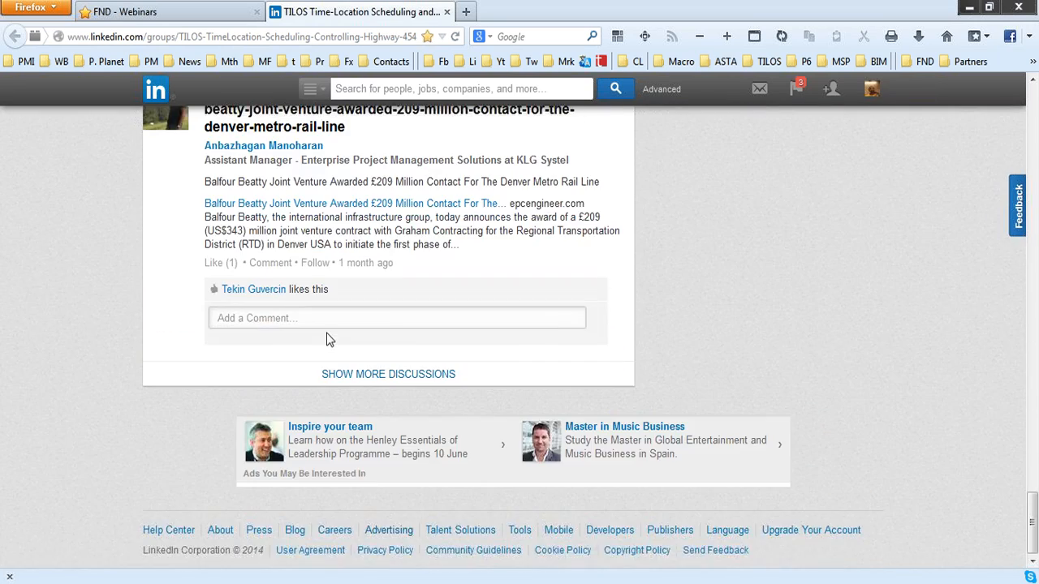
pyautogui.scroll(6, 326, 339)
pyautogui.scroll(4, 326, 333)
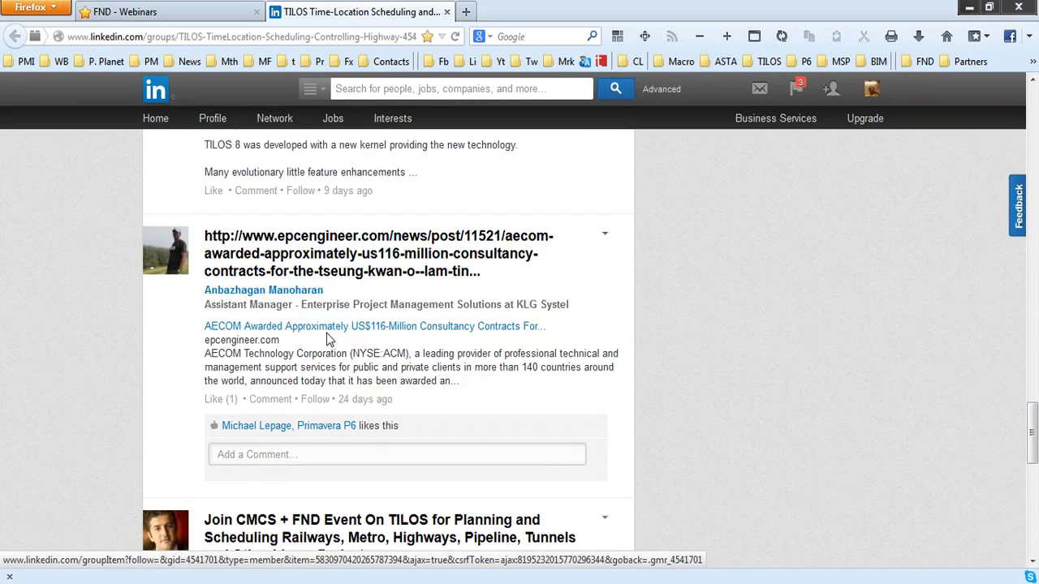
pyautogui.scroll(4, 326, 332)
# Step: Switch to the Linear project in Tilos and examine its 01 Time Distance View from the elevation profile down to the scheduled tasks
pyautogui.hotkey('ctrl', 'Tab')
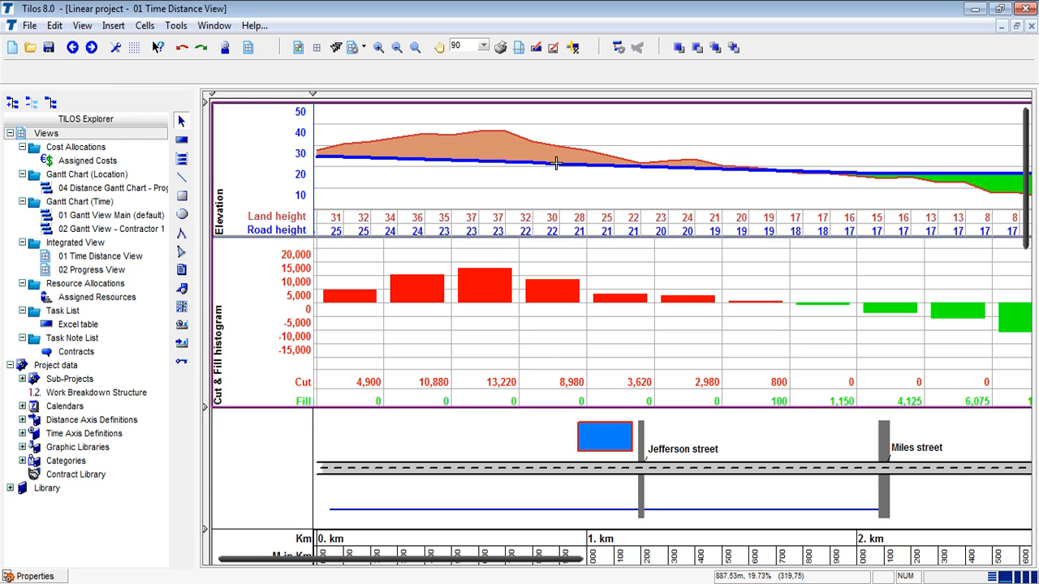
pyautogui.scroll(-3, 430, 430)
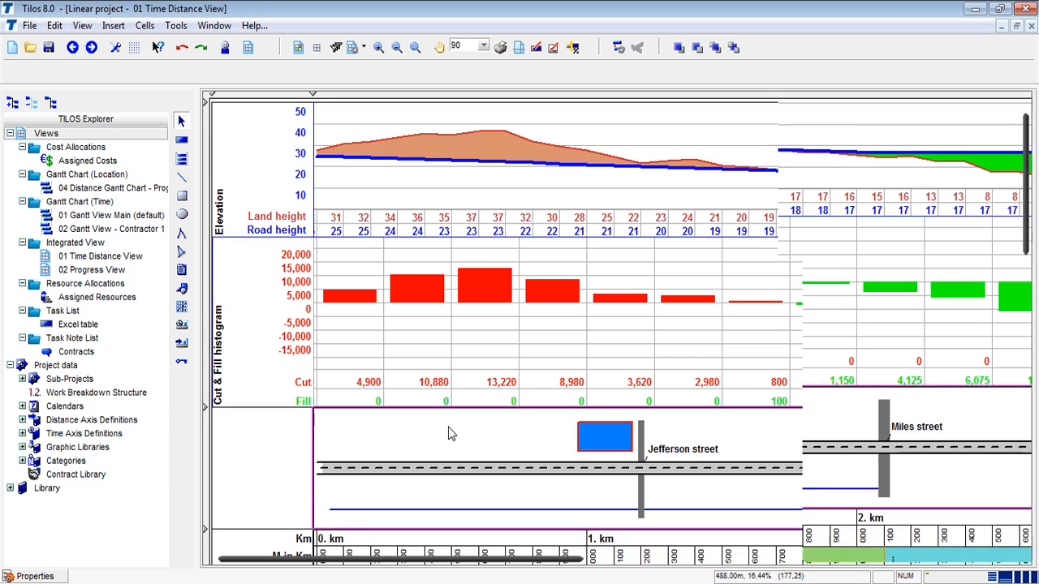
pyautogui.scroll(-3, 523, 390)
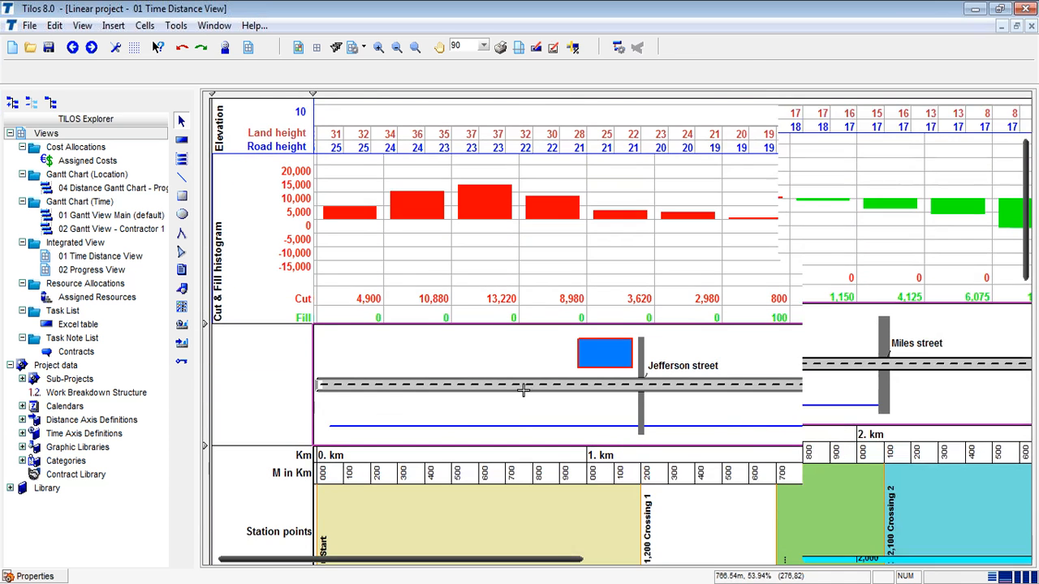
pyautogui.scroll(-4, 522, 390)
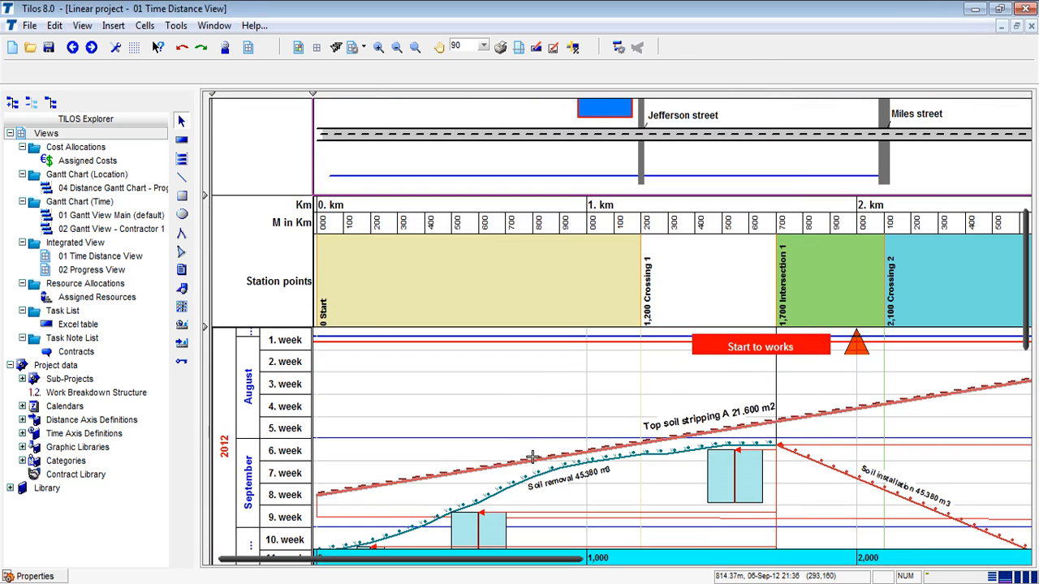
# Step: Examine the scheduled tasks through November and the resource, labour, cost and income, and cash flow columns alongside the time-distance diagram
pyautogui.scroll(-3, 467, 484)
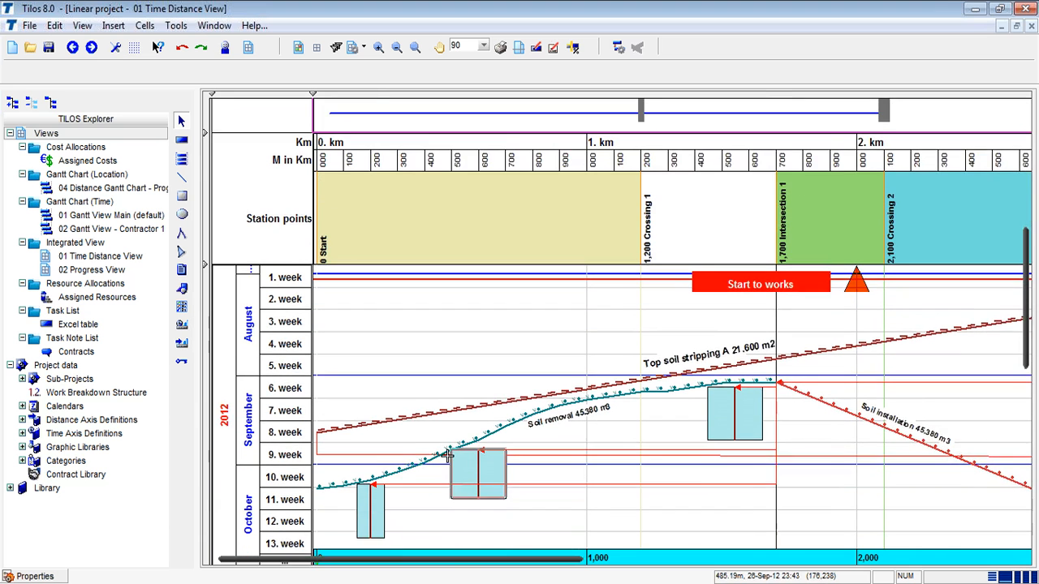
pyautogui.scroll(-3, 454, 458)
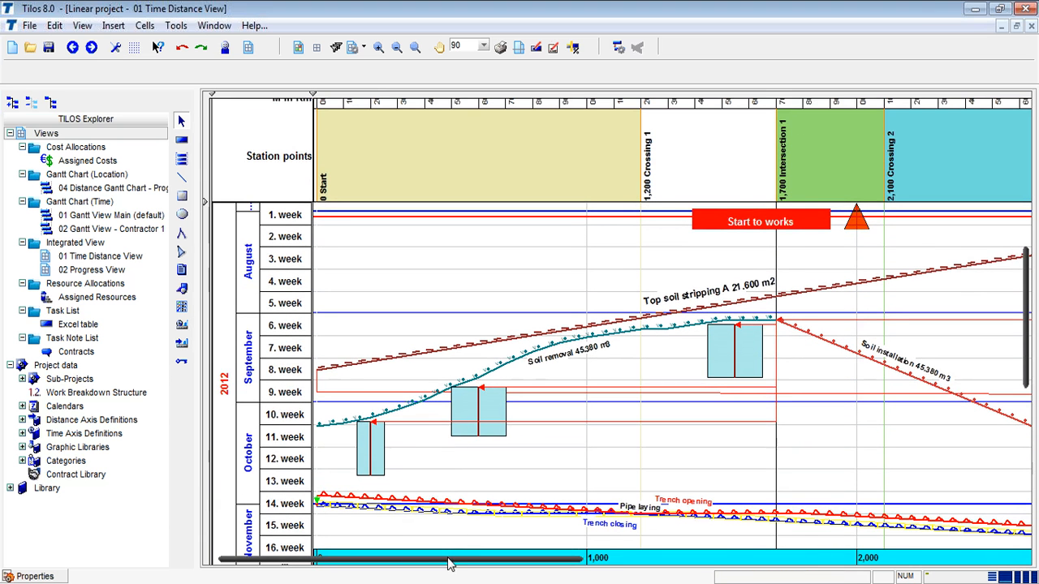
pyautogui.moveTo(455, 560); pyautogui.dragTo(657, 394)
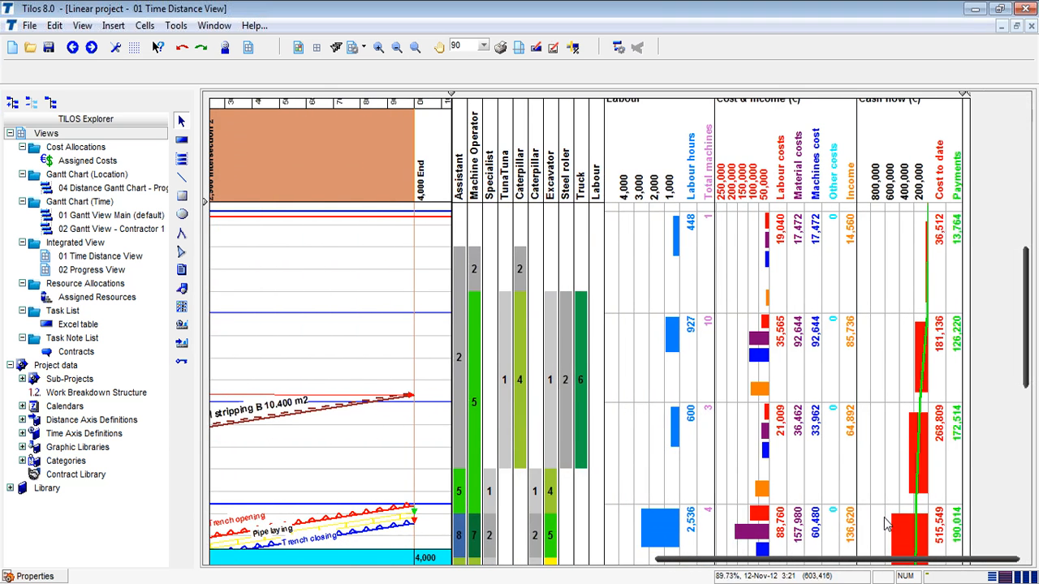
pyautogui.scroll(3, 651, 386)
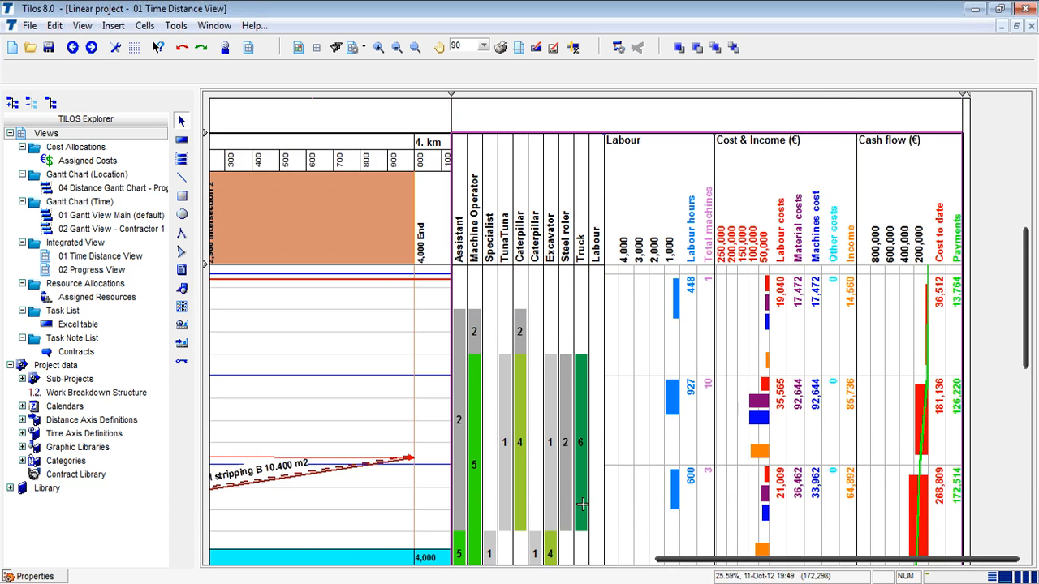
pyautogui.scroll(-1, 553, 456)
pyautogui.scroll(-6, 553, 456)
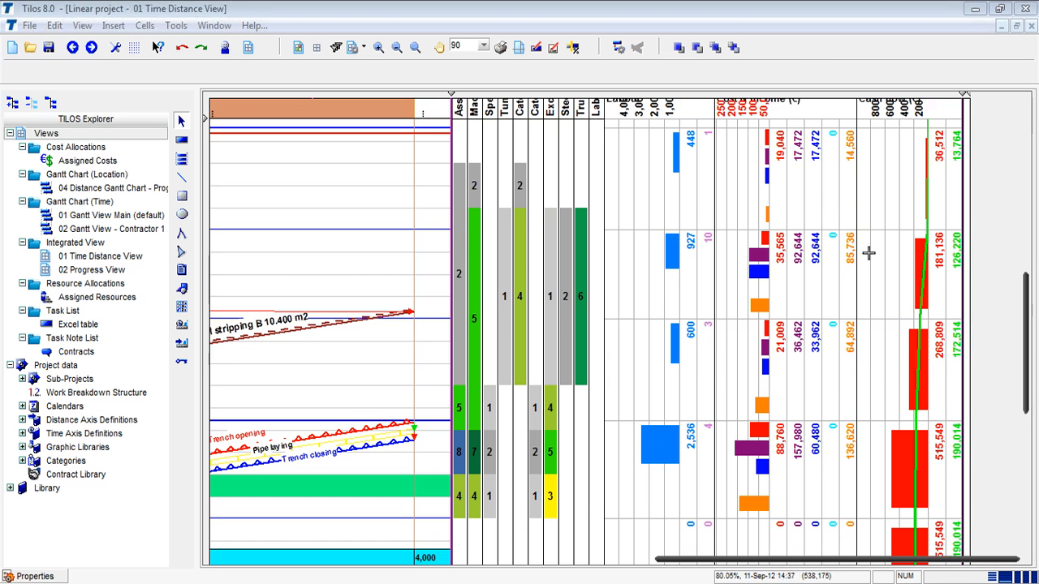
pyautogui.scroll(6, 1024, 300)
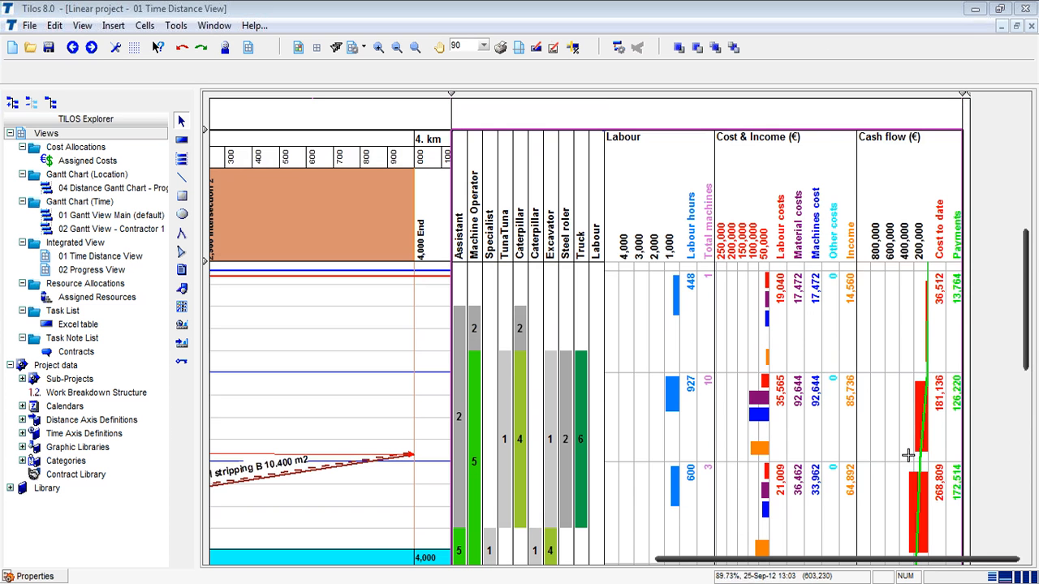
# Step: Return to the start of the distance axis and examine the resource bars and resource number charts below the schedule
pyautogui.moveTo(873, 560); pyautogui.dragTo(645, 568)
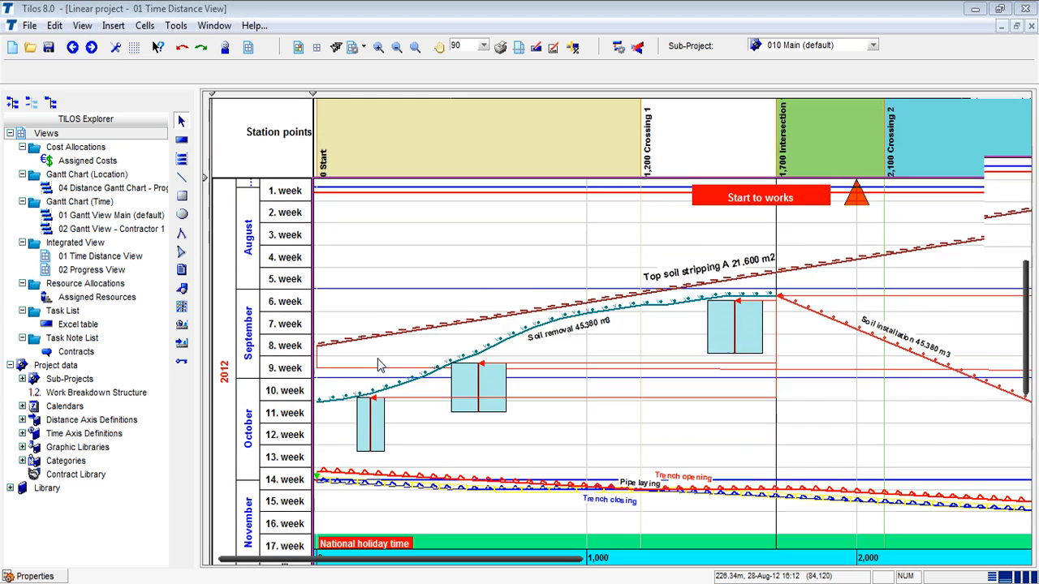
pyautogui.scroll(-5, 378, 365)
pyautogui.scroll(-4, 377, 365)
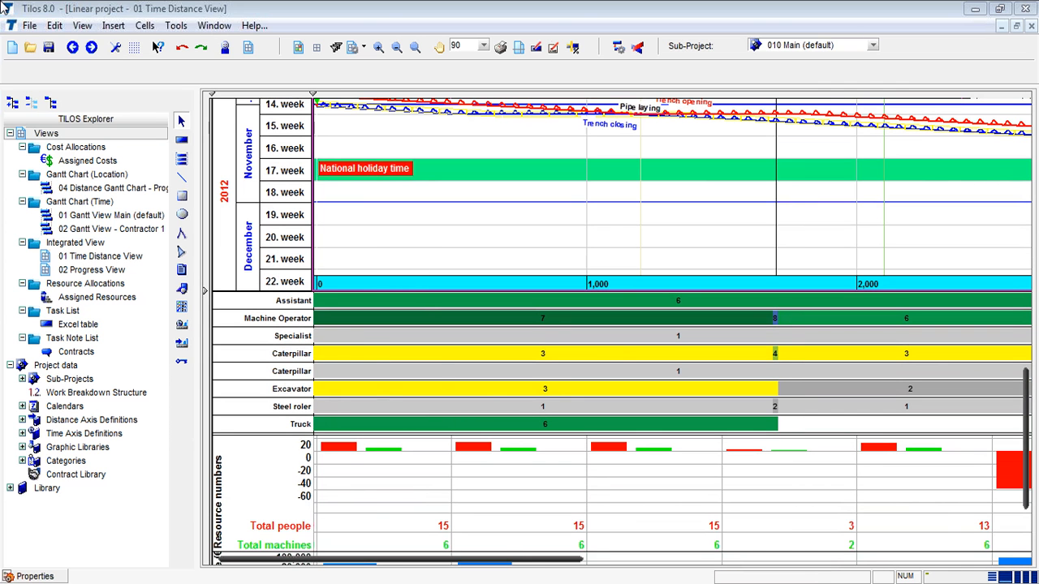
# Step: Switch to the Mass Haulage Sample with Progress project and select the mass haul diagram cell in its Road sample view
pyautogui.moveTo(266, 582)
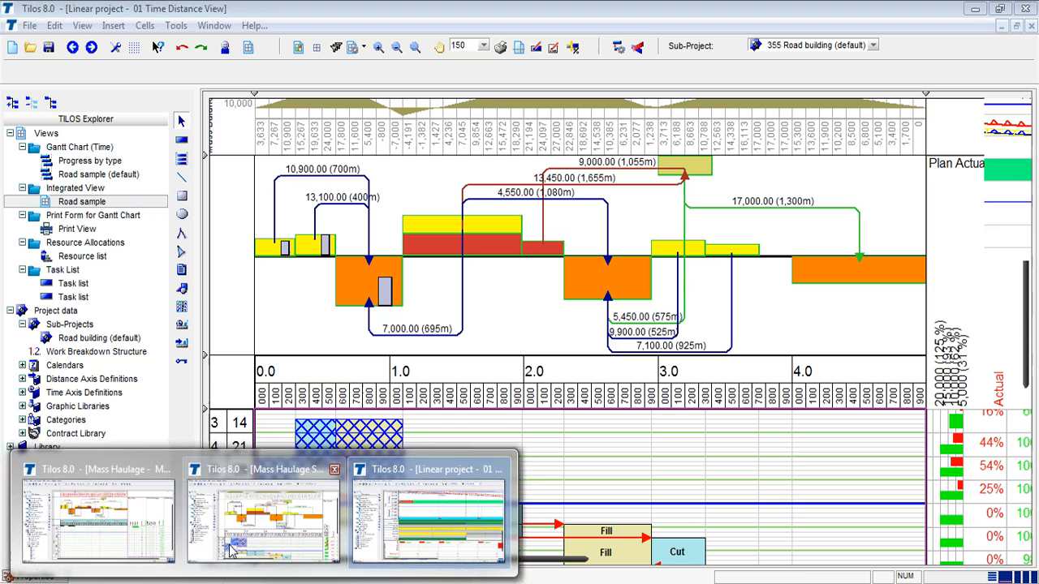
pyautogui.click(230, 542)
pyautogui.click(559, 241)
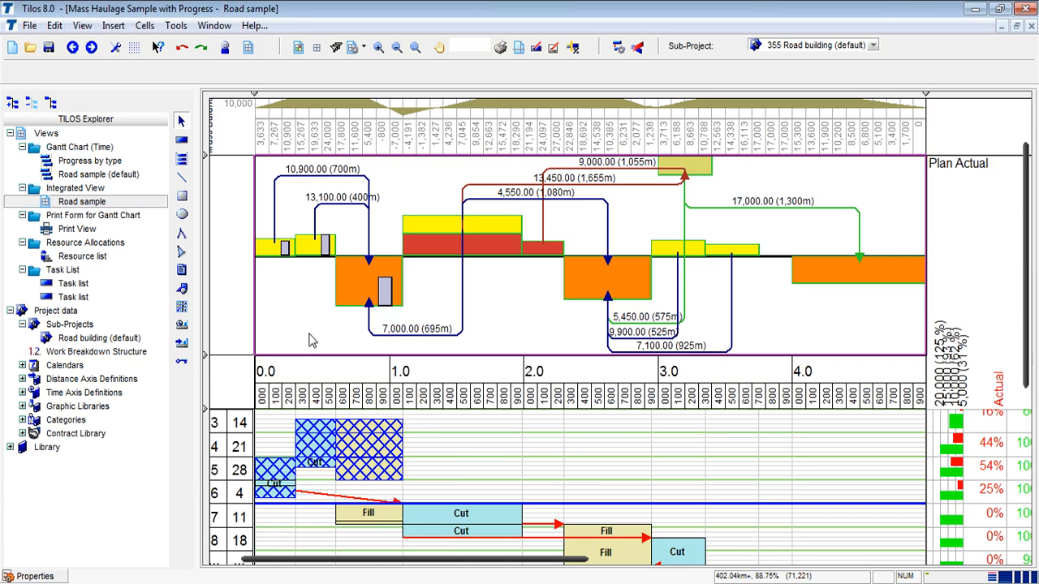